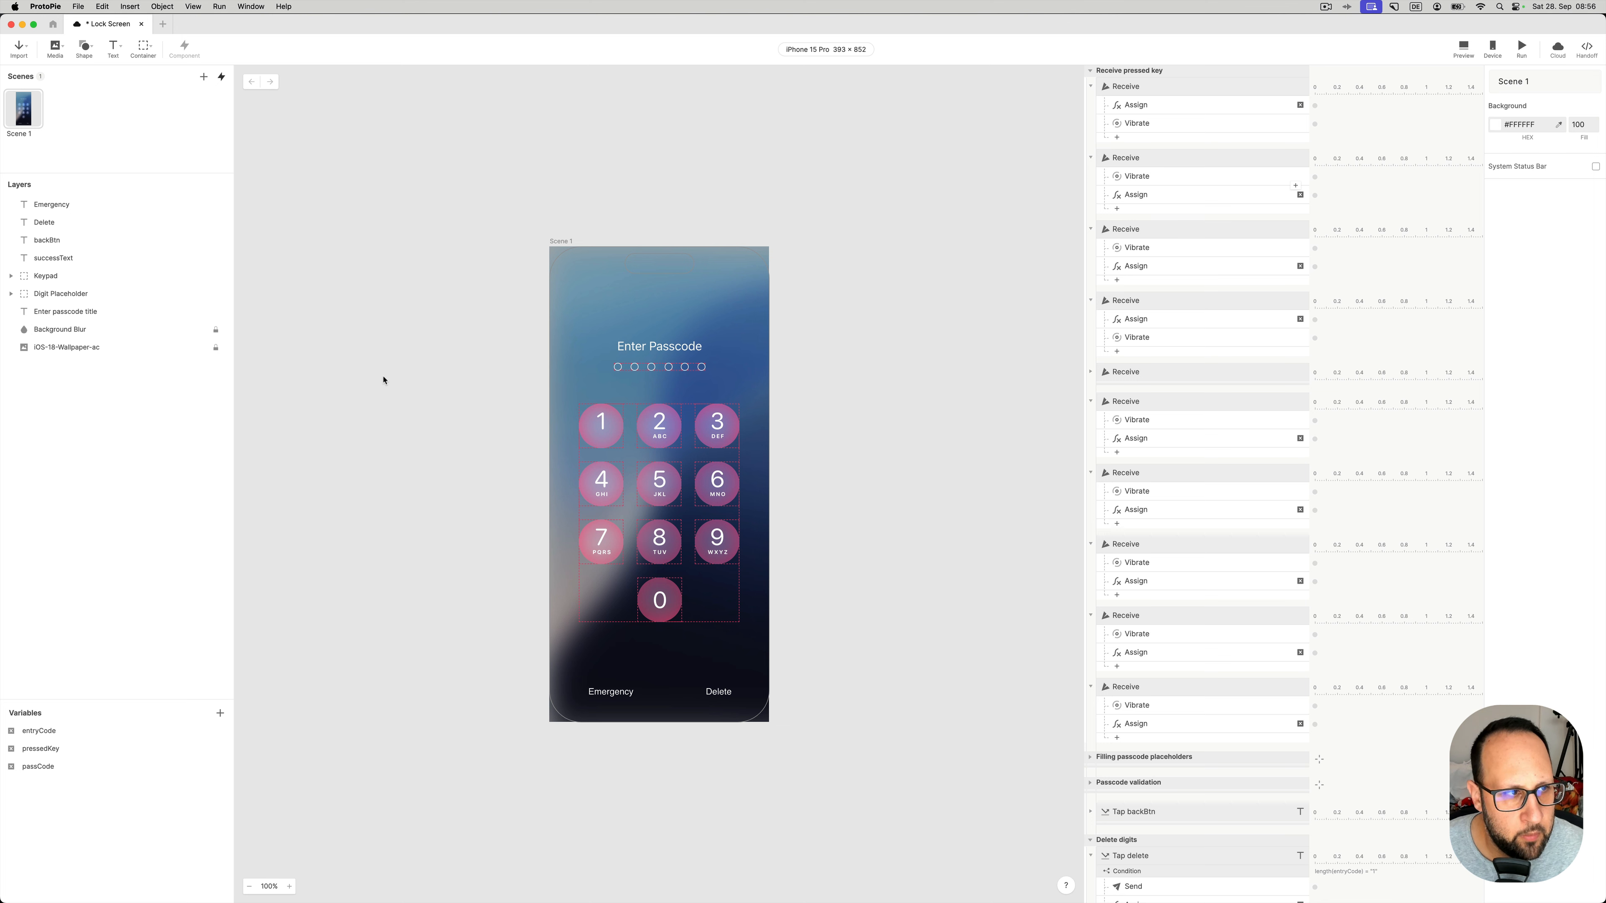
# - Review the Emergency, Delete, backBtn and successText layers in the Layers panel
pyautogui.click(49, 213)
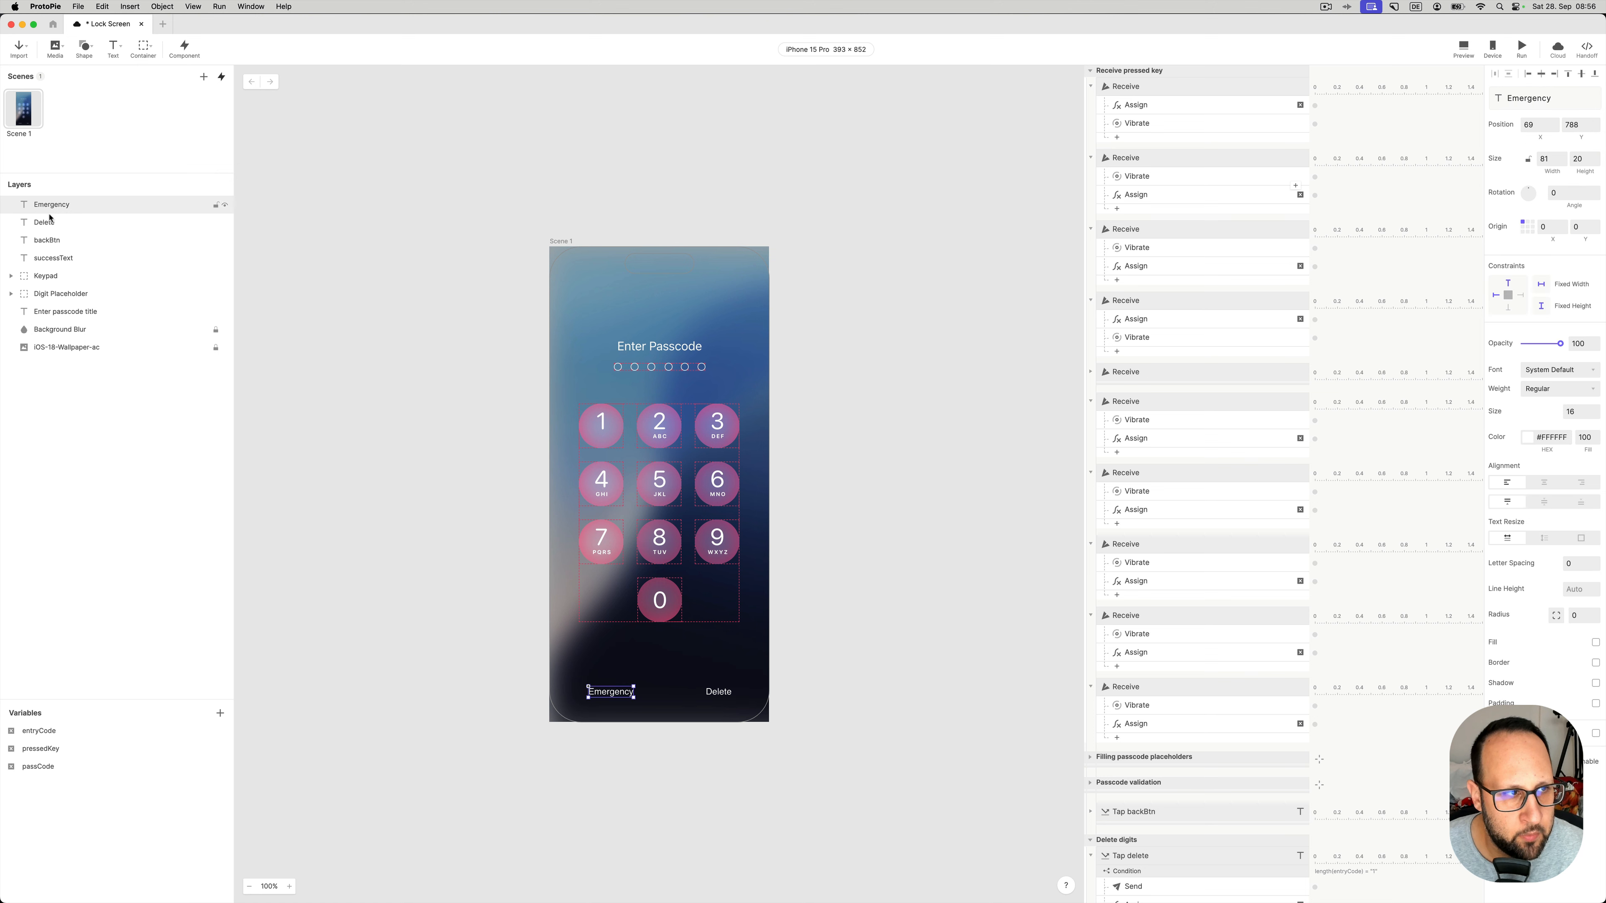
pyautogui.click(52, 224)
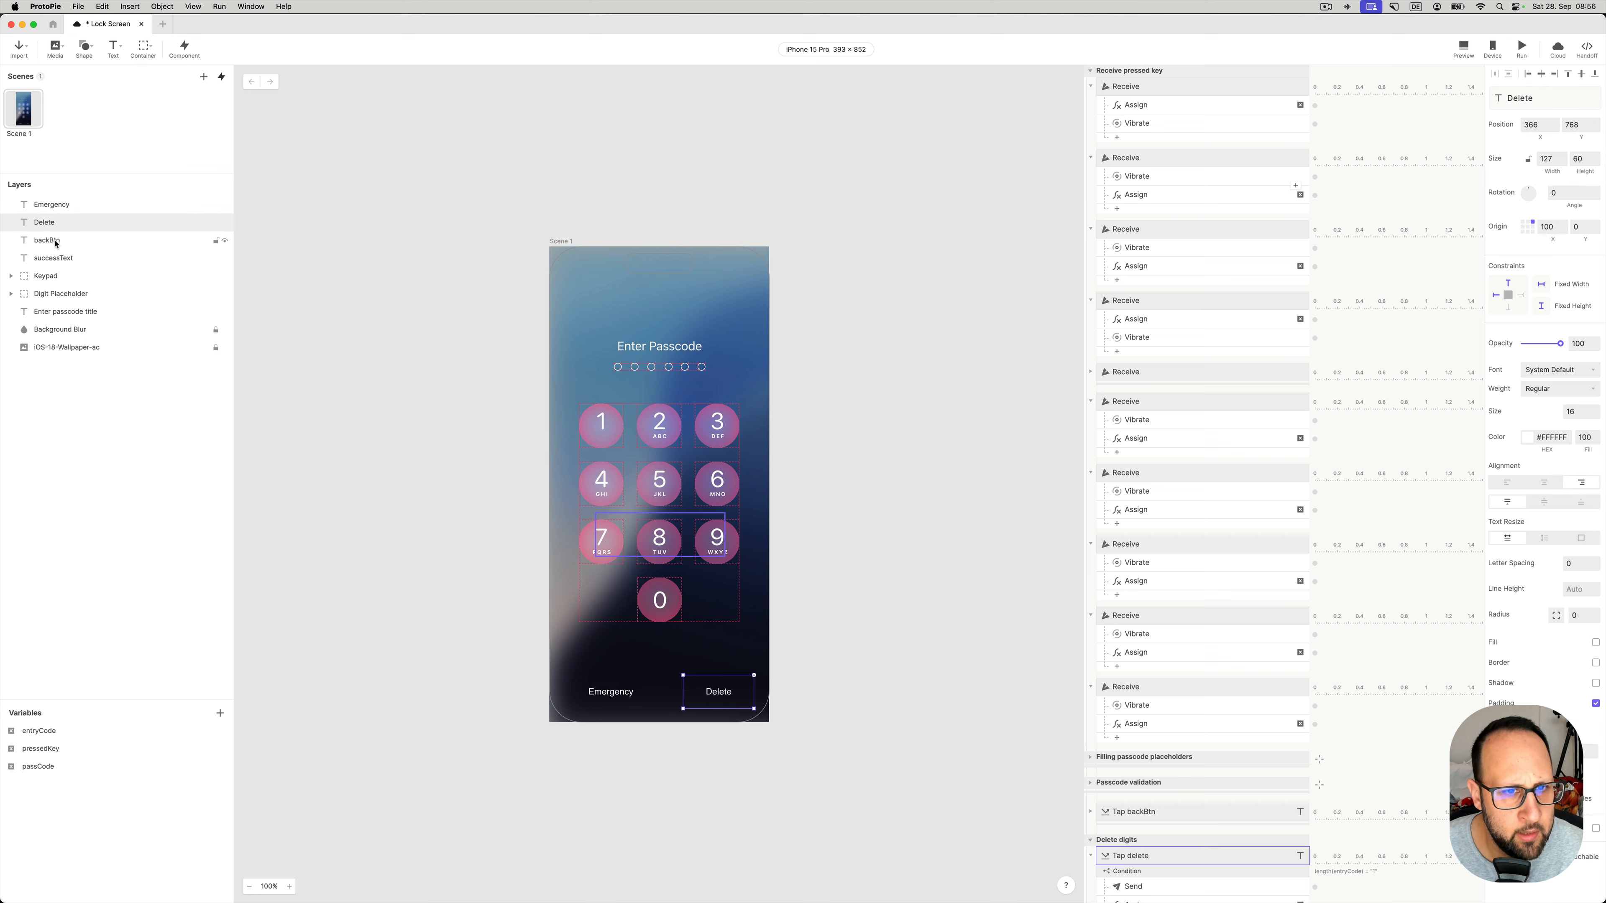
pyautogui.click(57, 243)
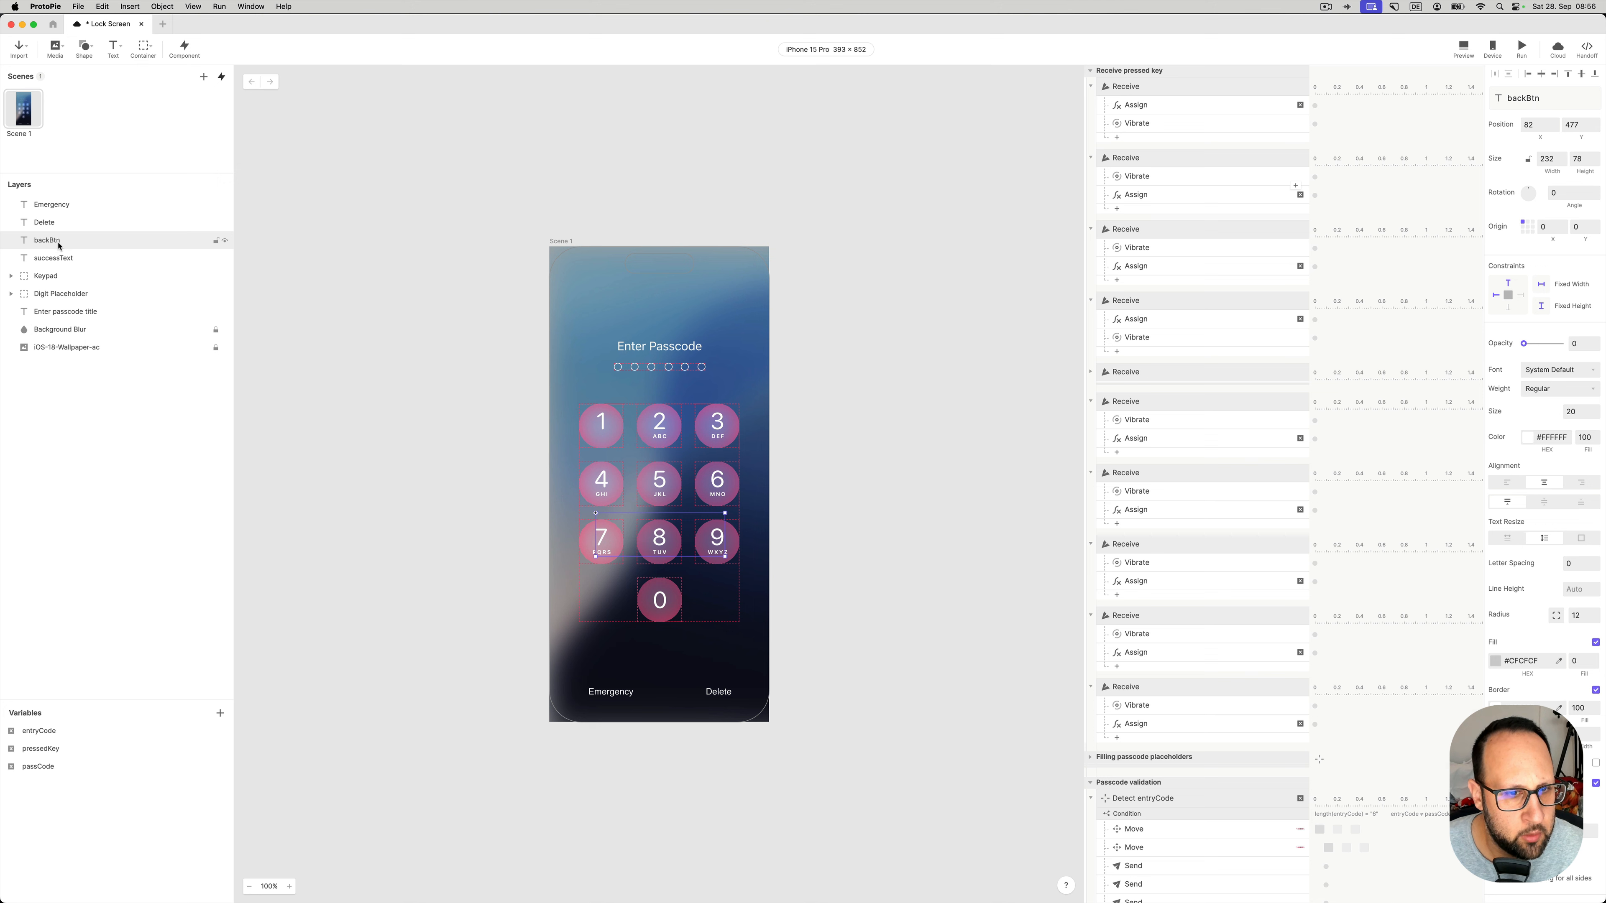
pyautogui.click(54, 260)
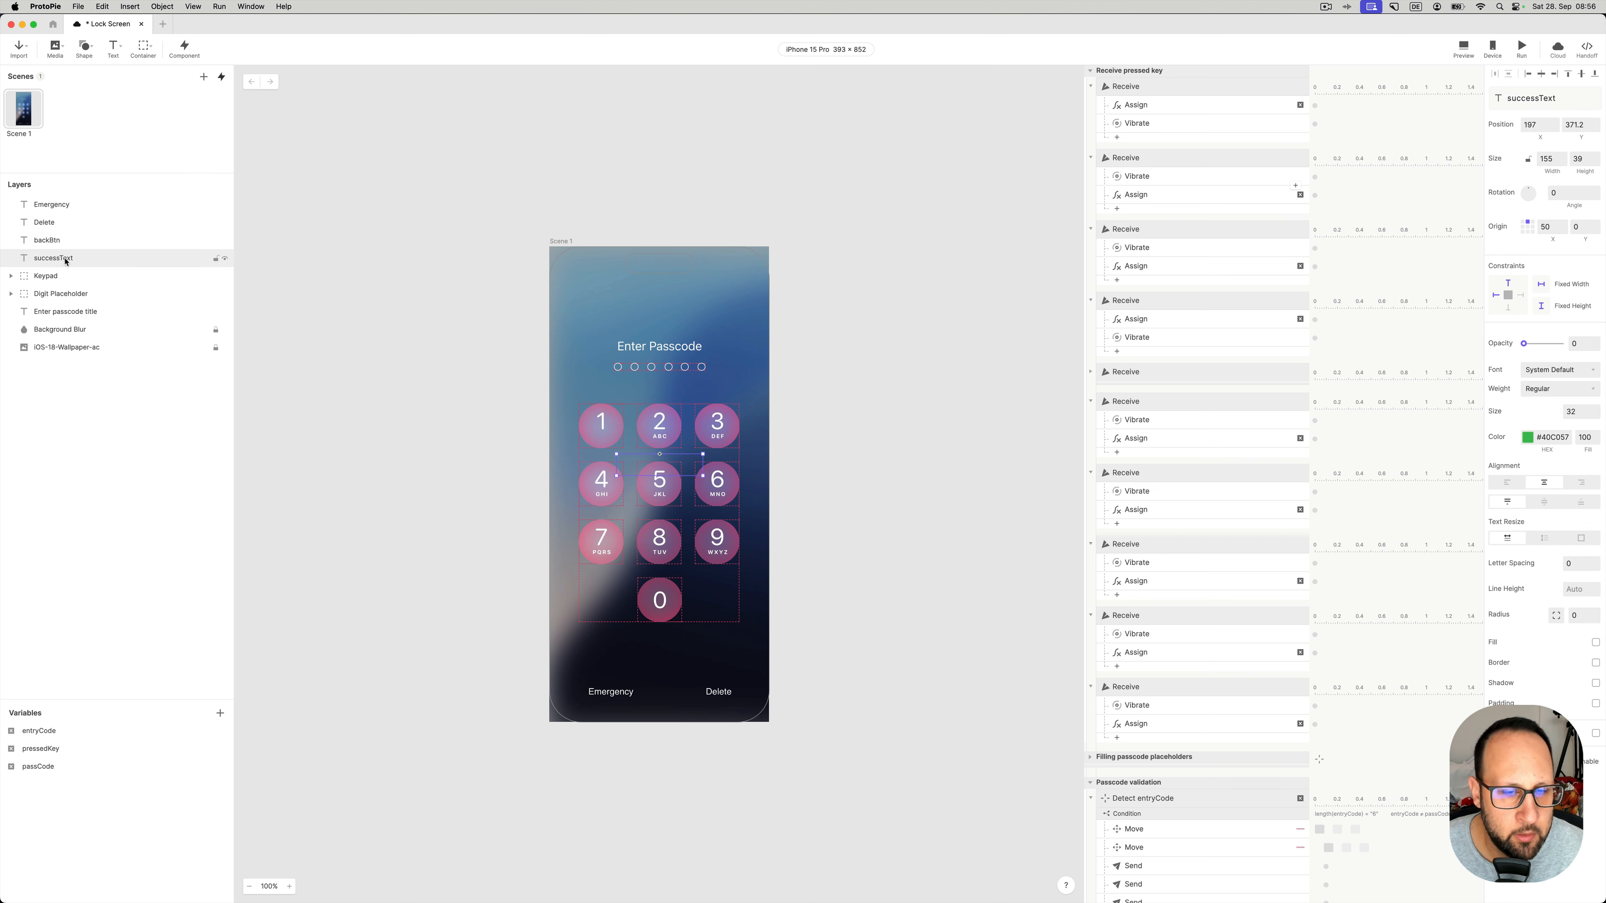
# - Expand the Keypad group, select the pad_9 key and show the local components library
pyautogui.click(59, 278)
pyautogui.click(11, 276)
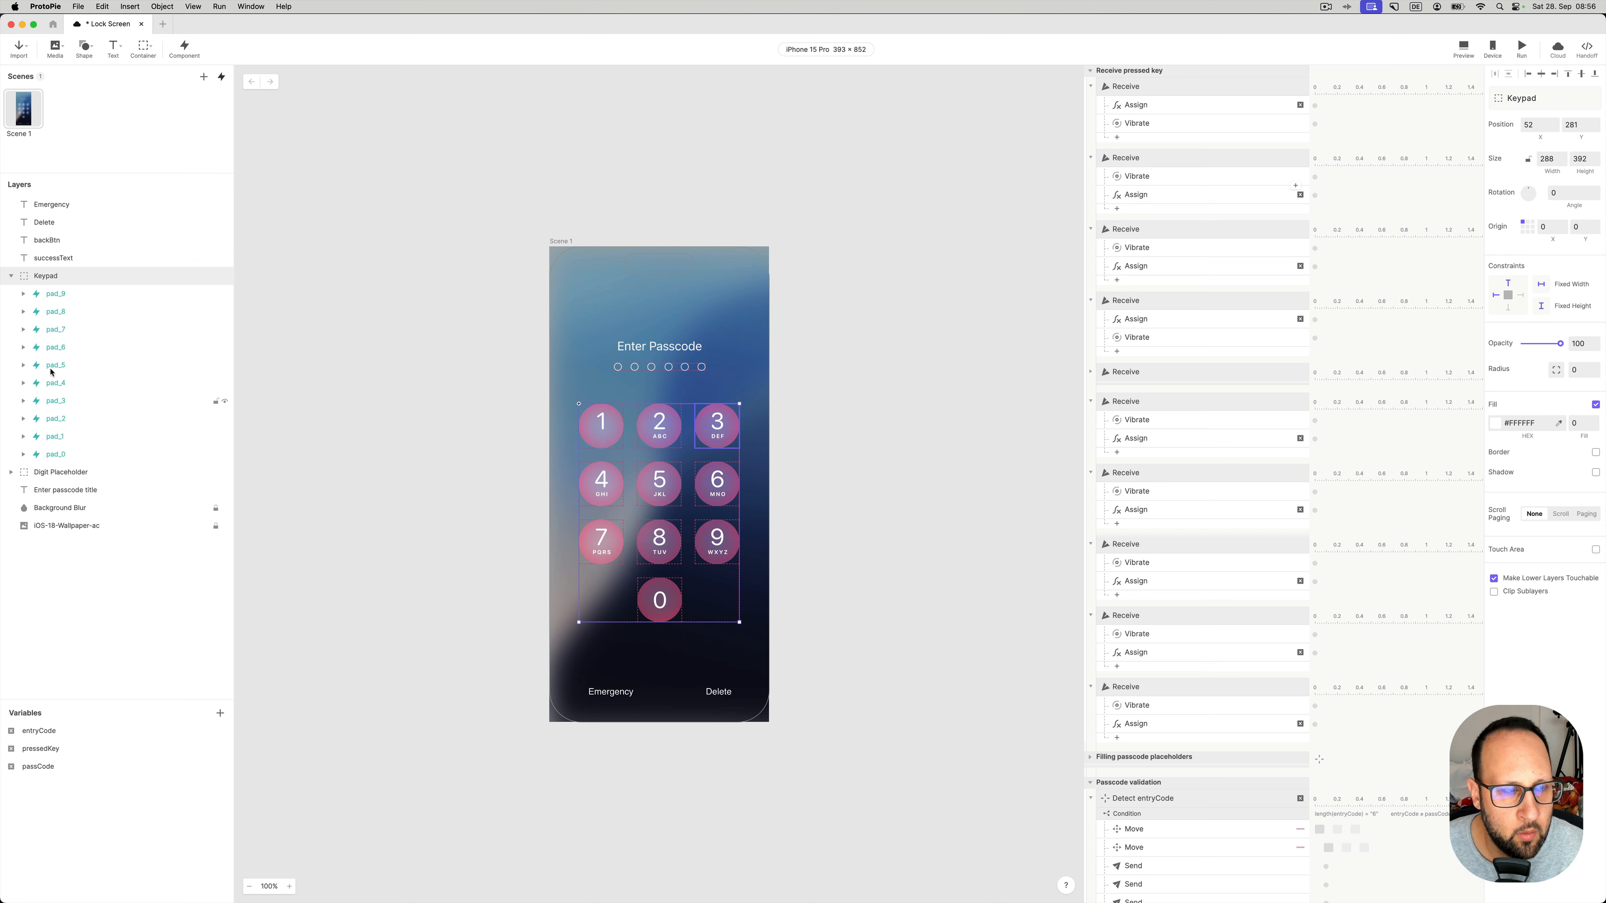
pyautogui.click(54, 295)
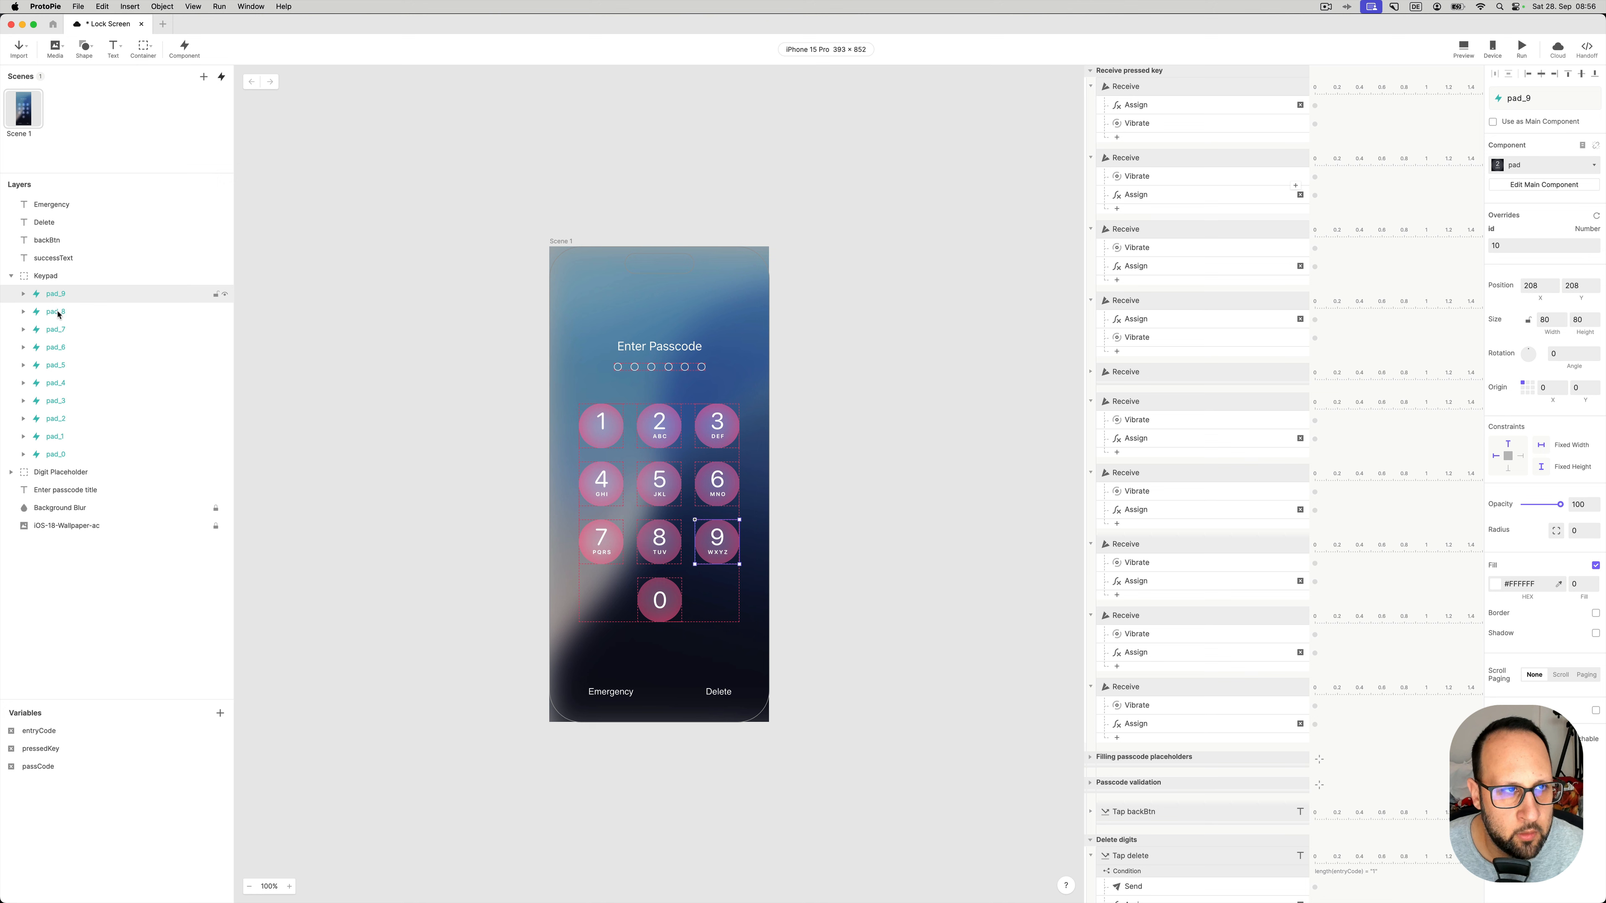
pyautogui.click(222, 77)
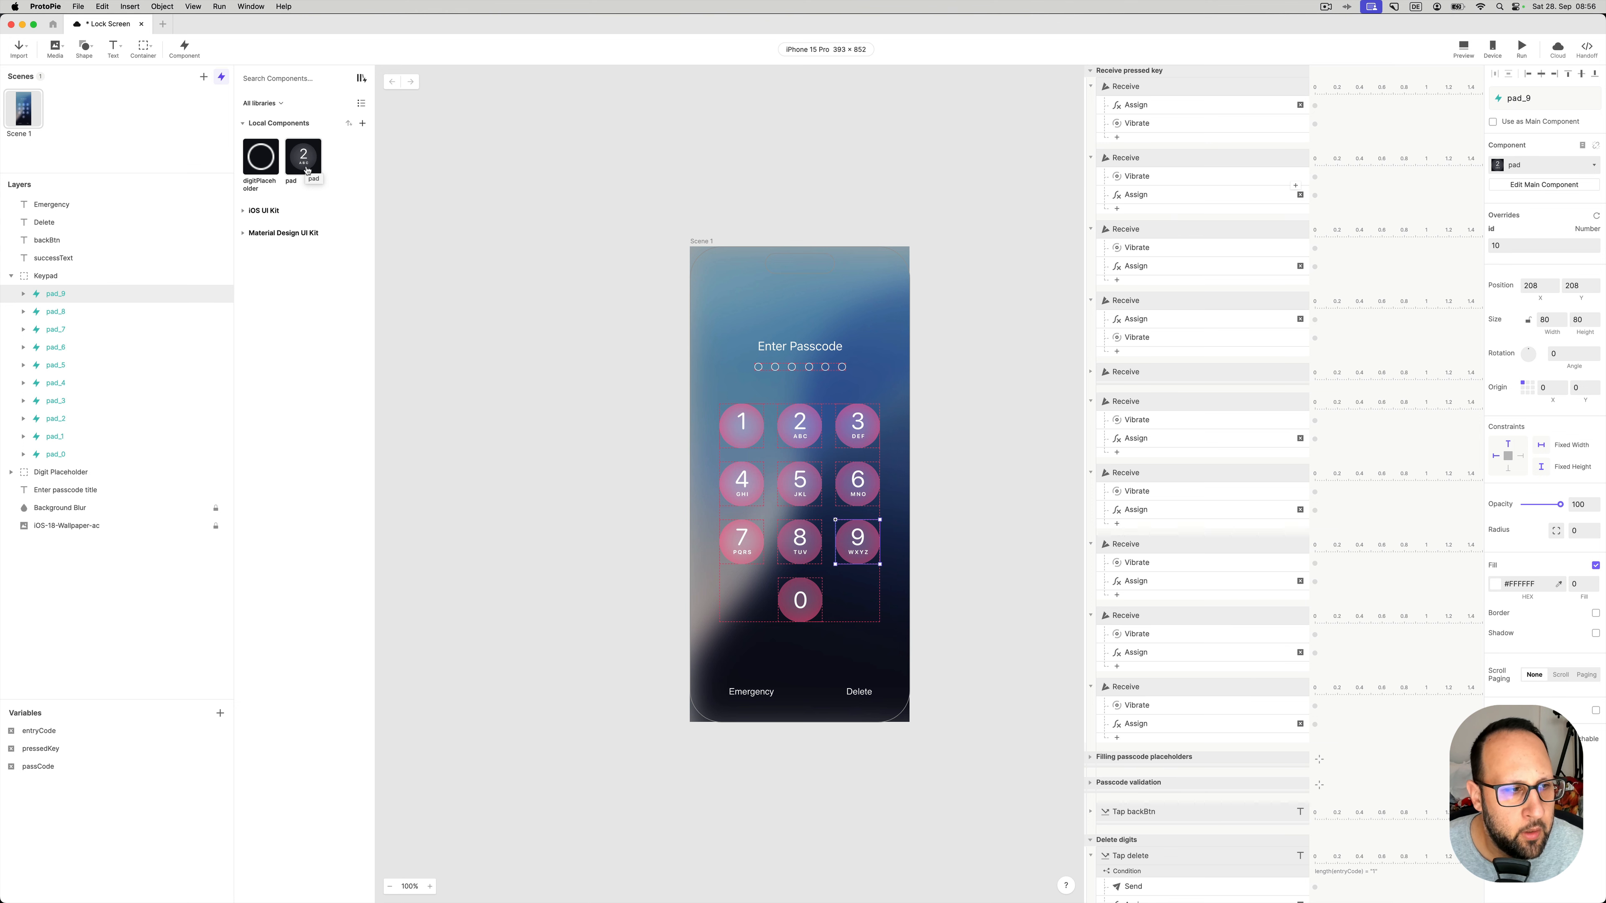
# - Expand the Digit Placeholder group and review digitPlaceholder 6 through 1
pyautogui.click(81, 476)
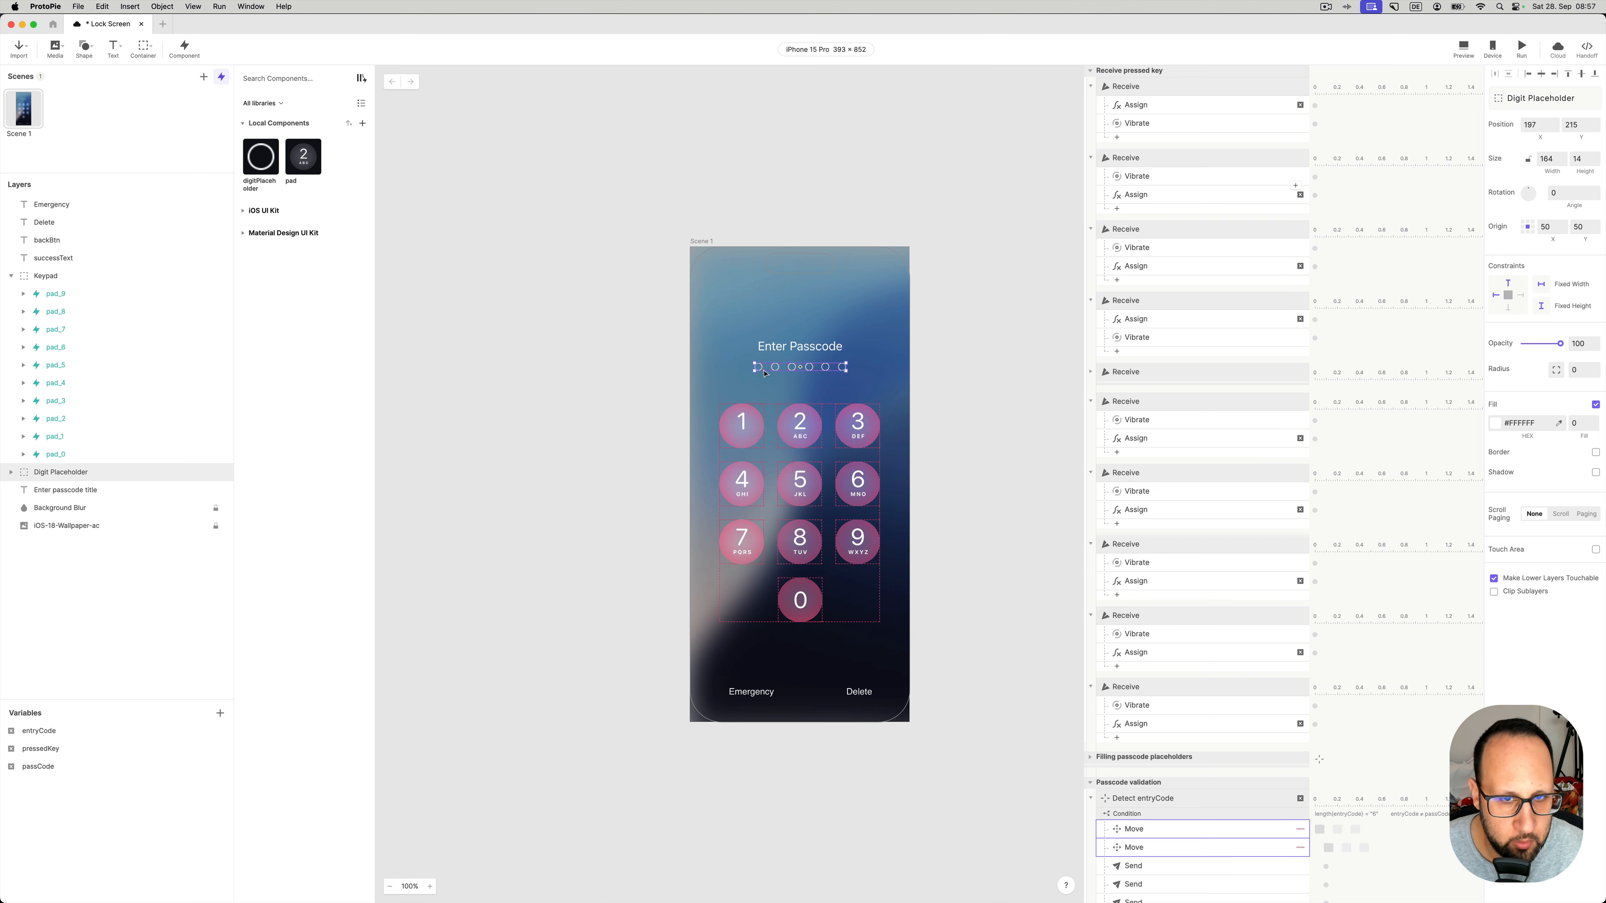
pyautogui.click(11, 471)
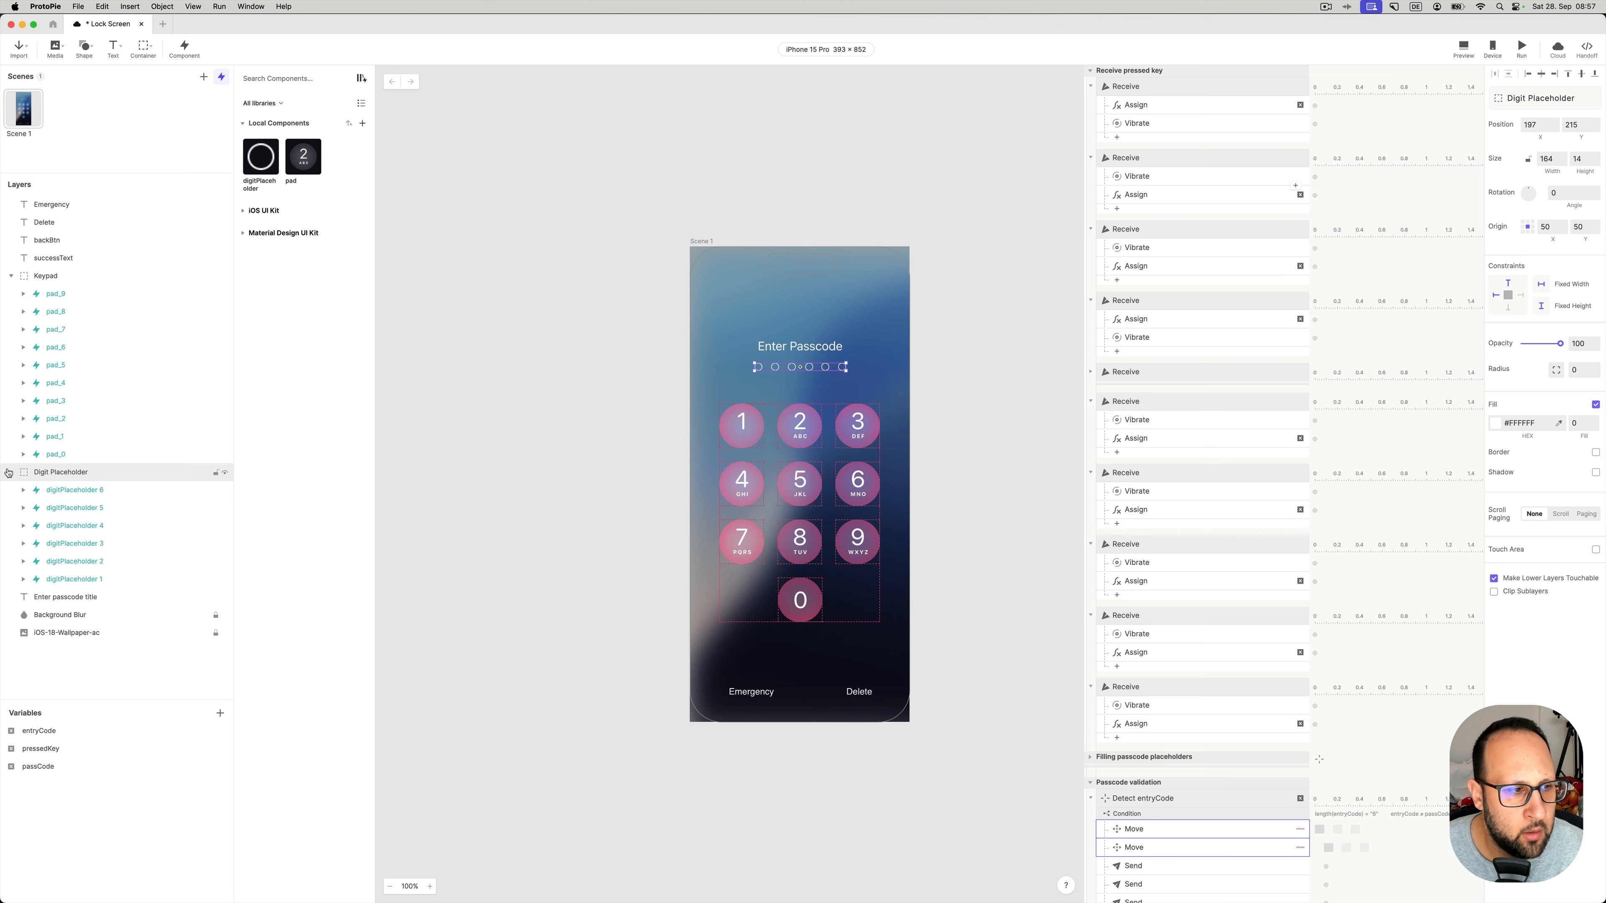
pyautogui.click(76, 490)
pyautogui.click(79, 510)
pyautogui.click(80, 527)
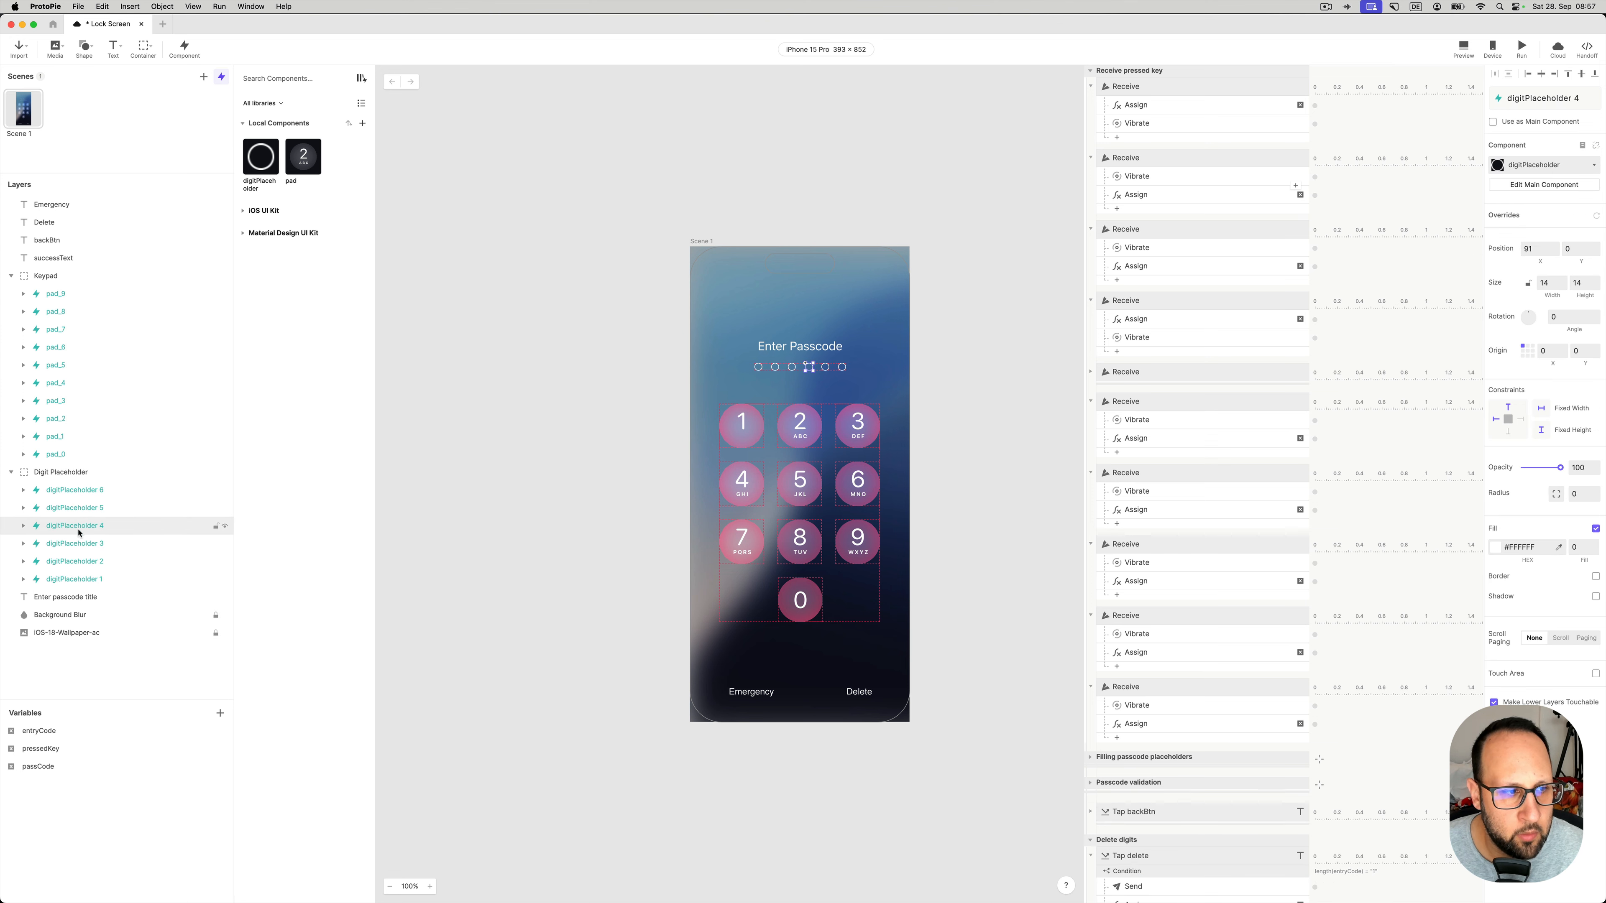
pyautogui.click(80, 544)
pyautogui.click(82, 562)
pyautogui.click(81, 578)
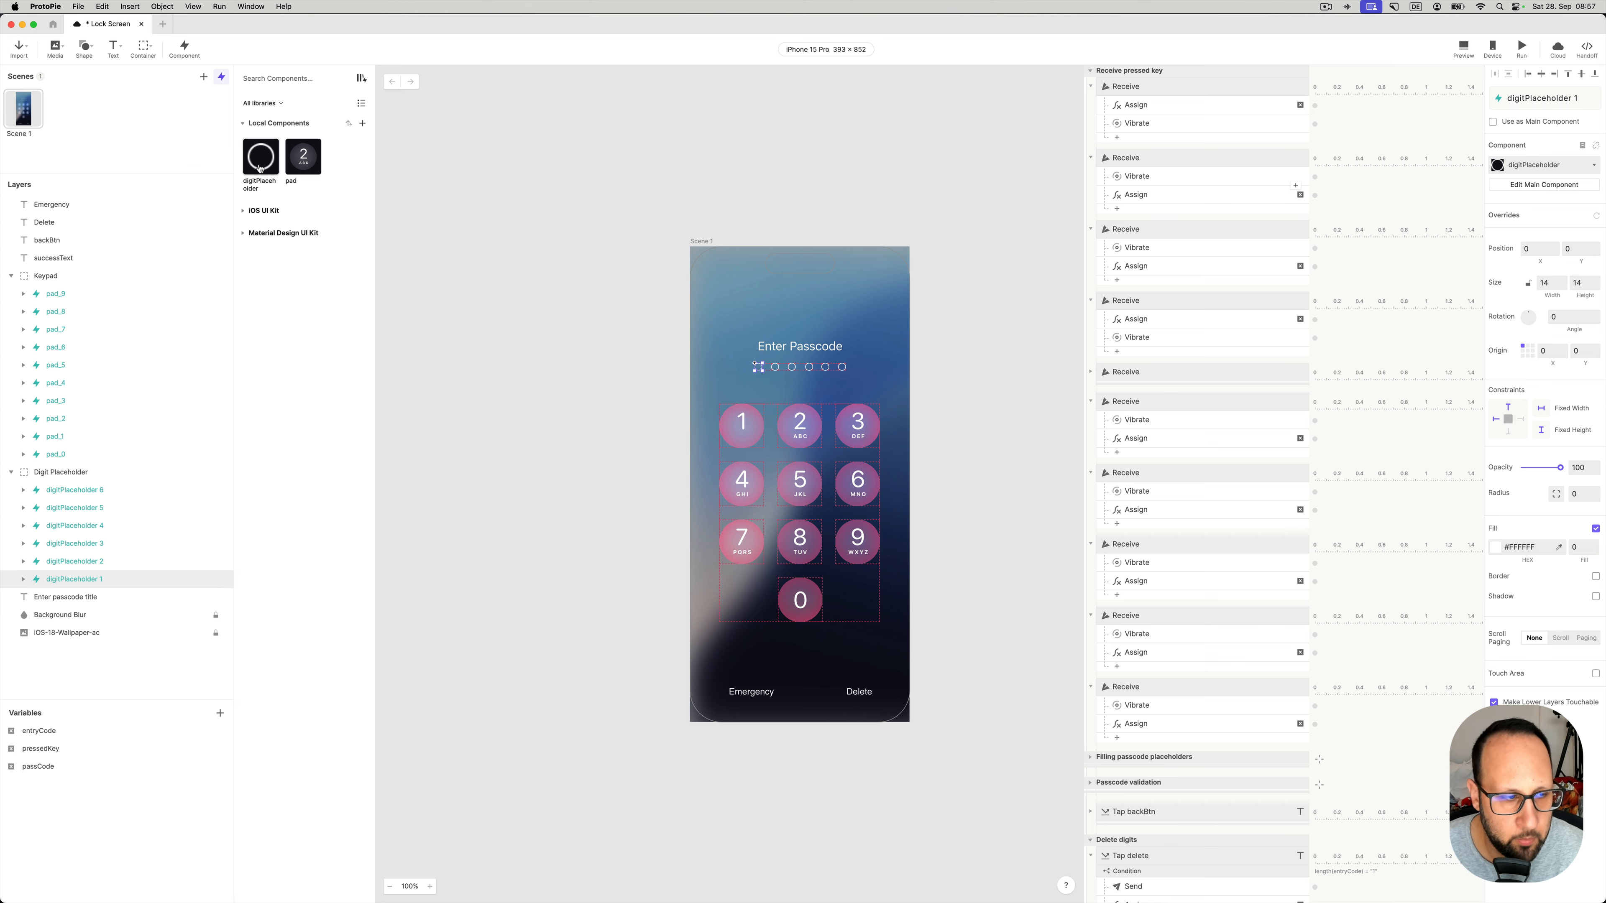
# - Check the Enter passcode title, Background Blur (toggled off and on) and wallpaper layers, then pick the pad component
pyautogui.click(95, 598)
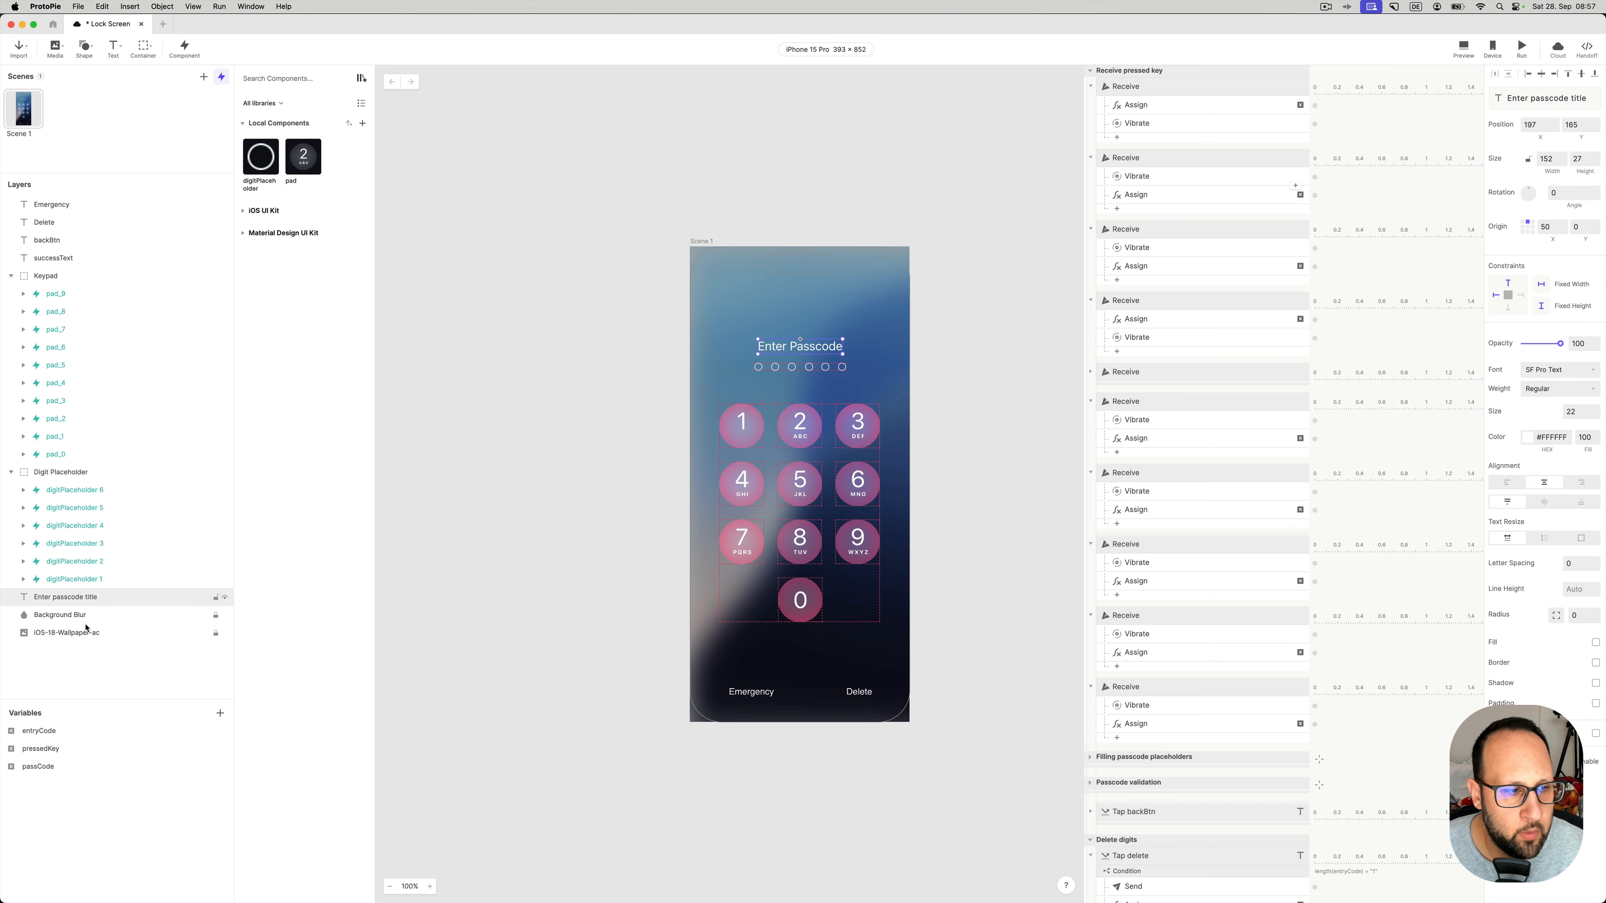
pyautogui.click(85, 616)
pyautogui.click(225, 617)
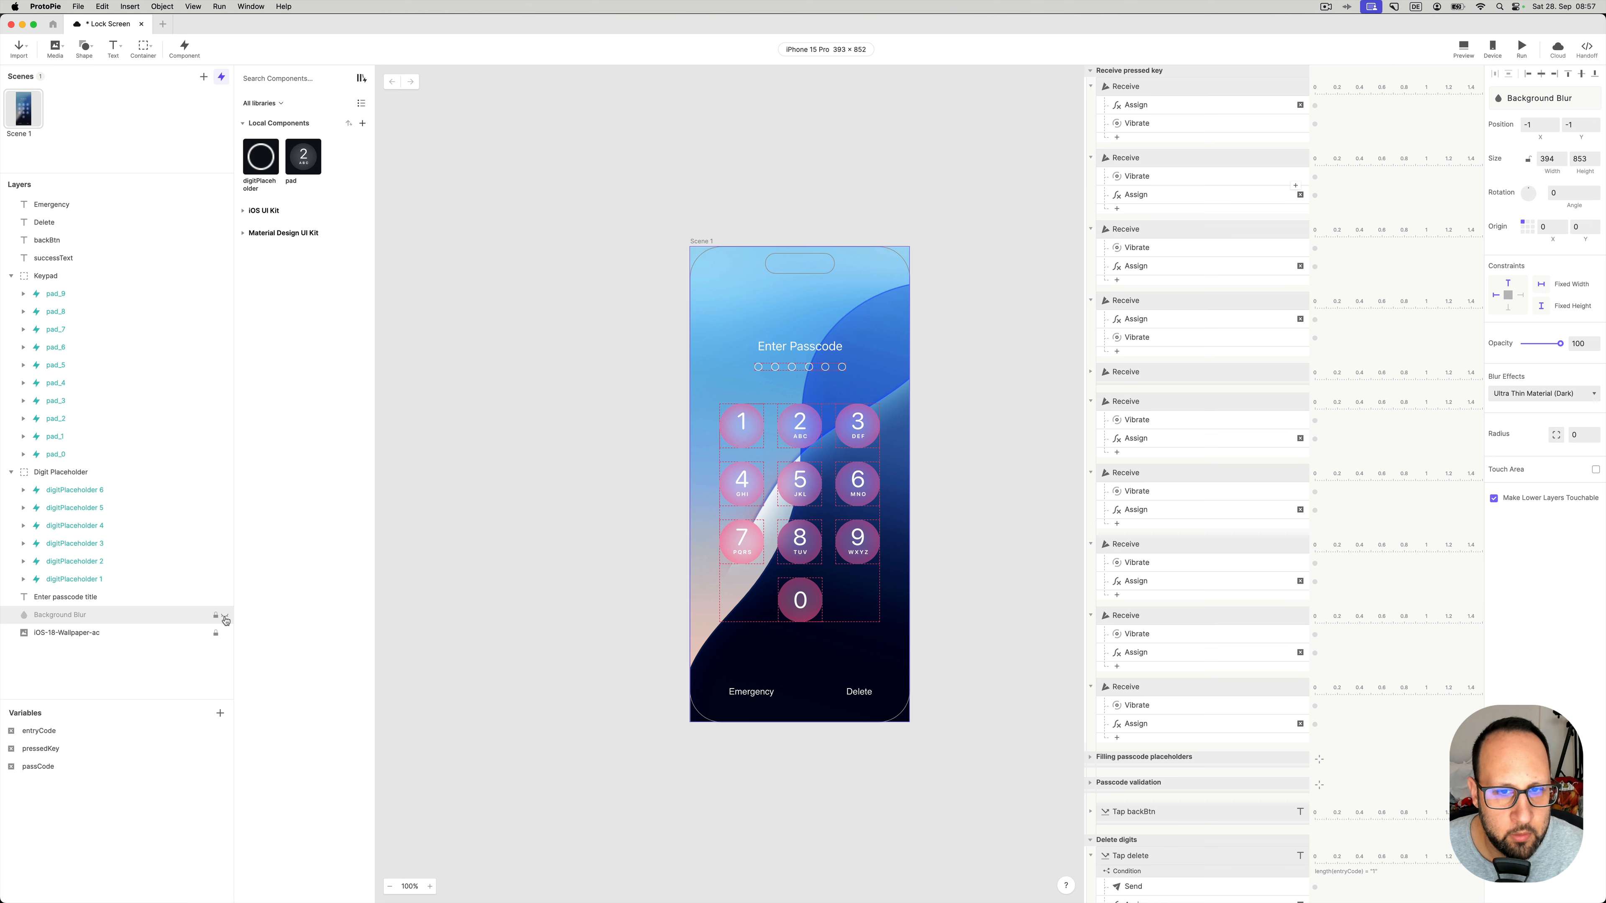
pyautogui.click(225, 616)
pyautogui.click(105, 632)
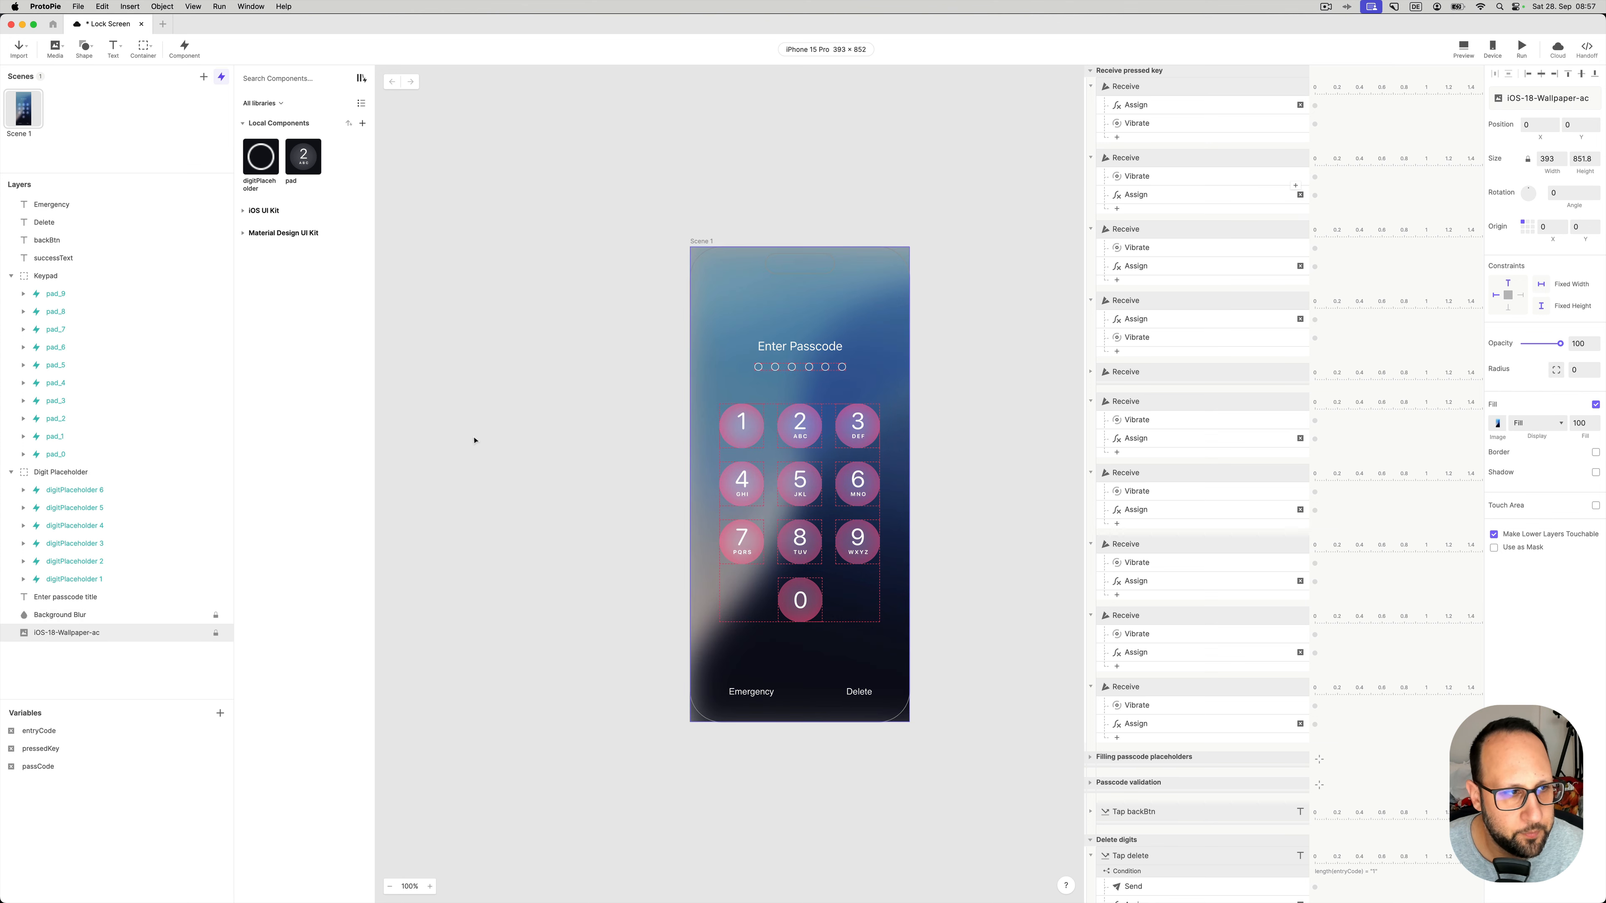
pyautogui.click(435, 471)
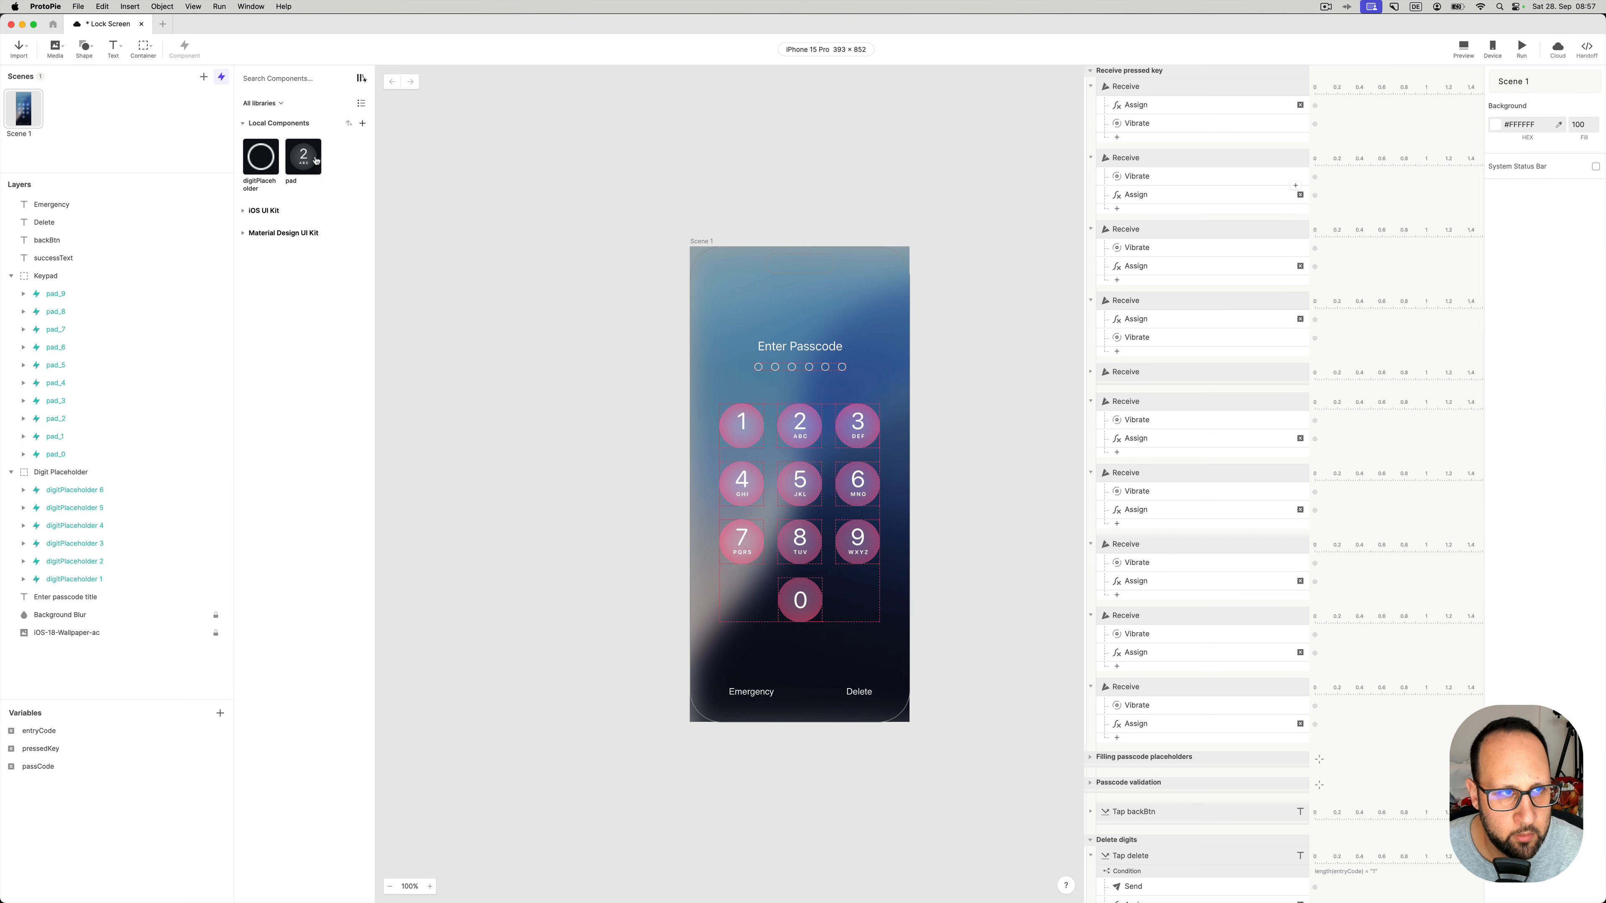
pyautogui.click(305, 154)
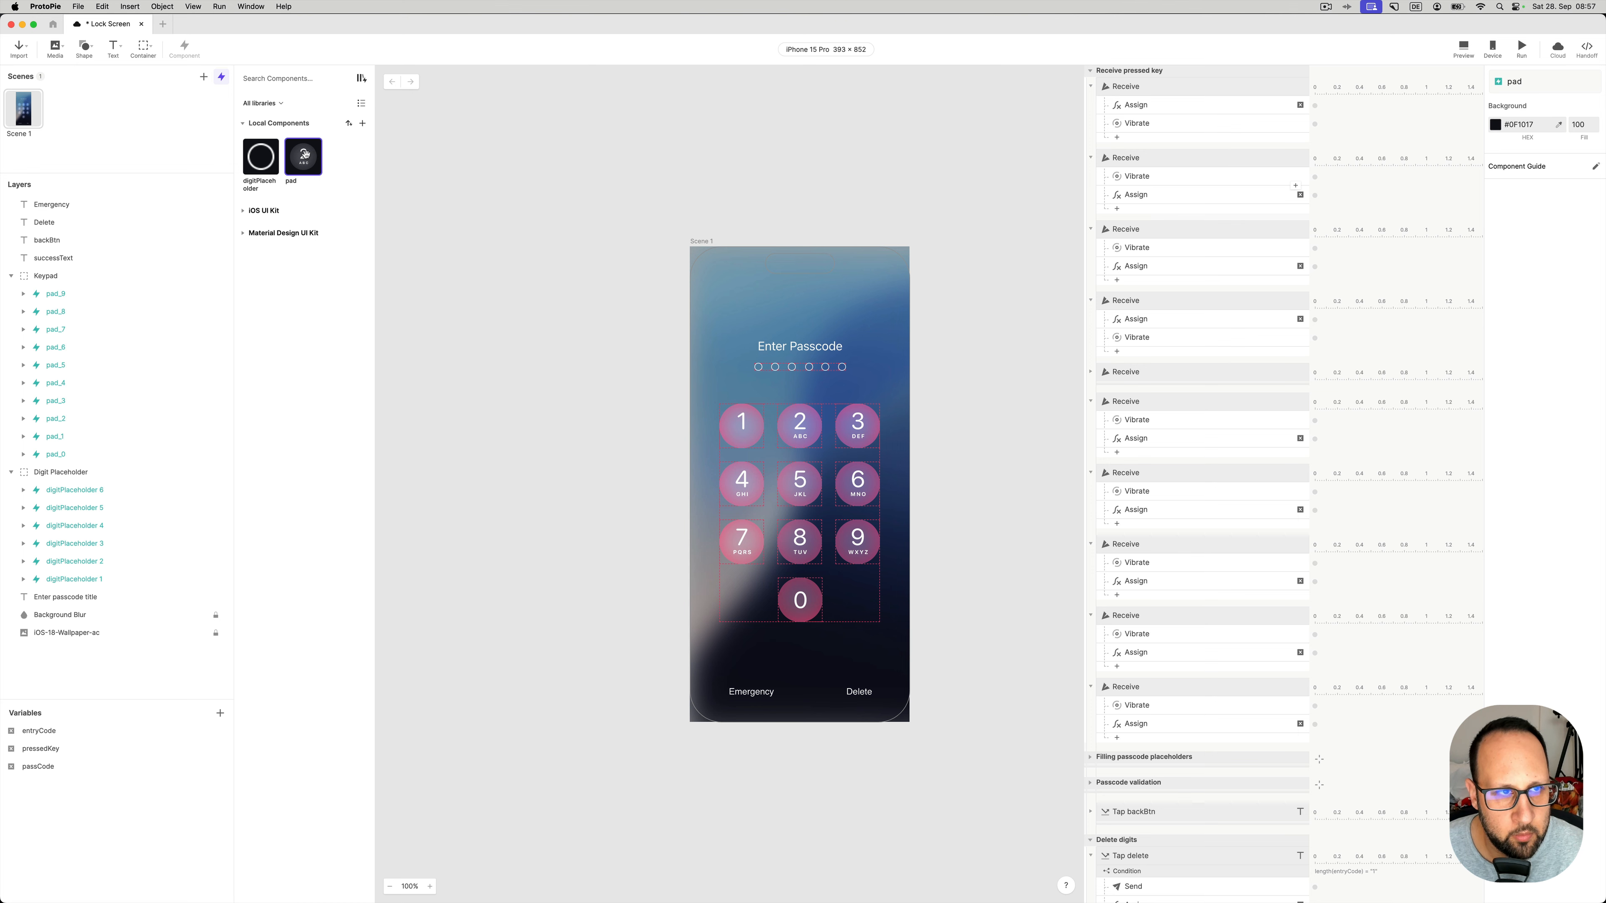
# - Open the pad component for editing, zoom in, and preview its Touch Down highlight on the 2 key
pyautogui.doubleClick(305, 154)
pyautogui.click(795, 206)
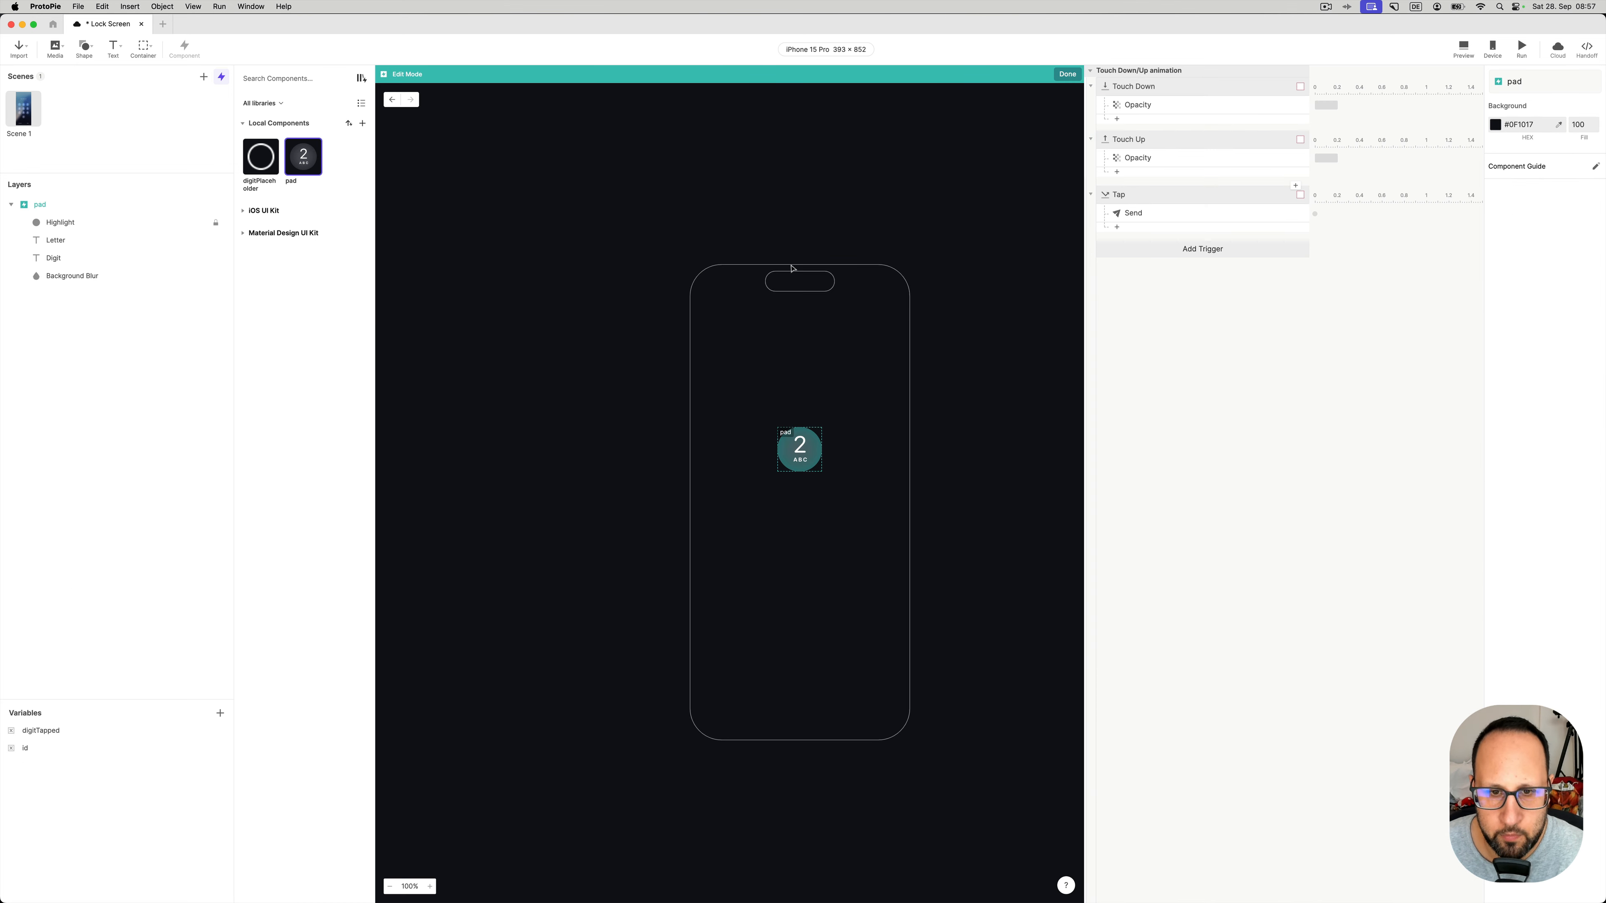
pyautogui.scroll(3, 817, 447)
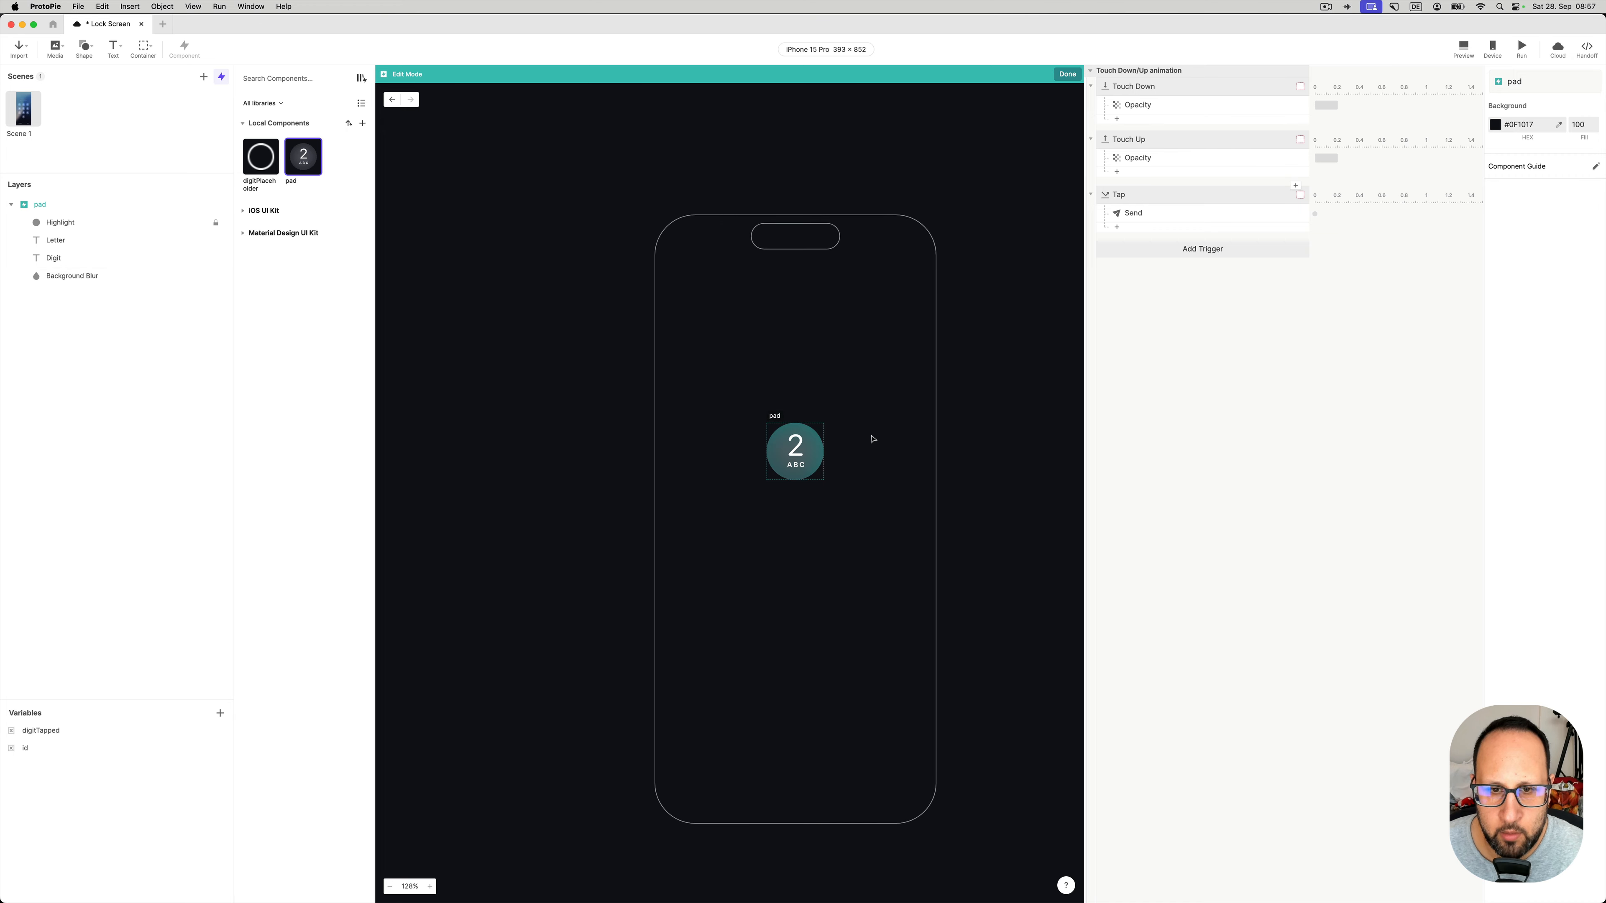
pyautogui.moveTo(878, 418); pyautogui.dragTo(846, 418)
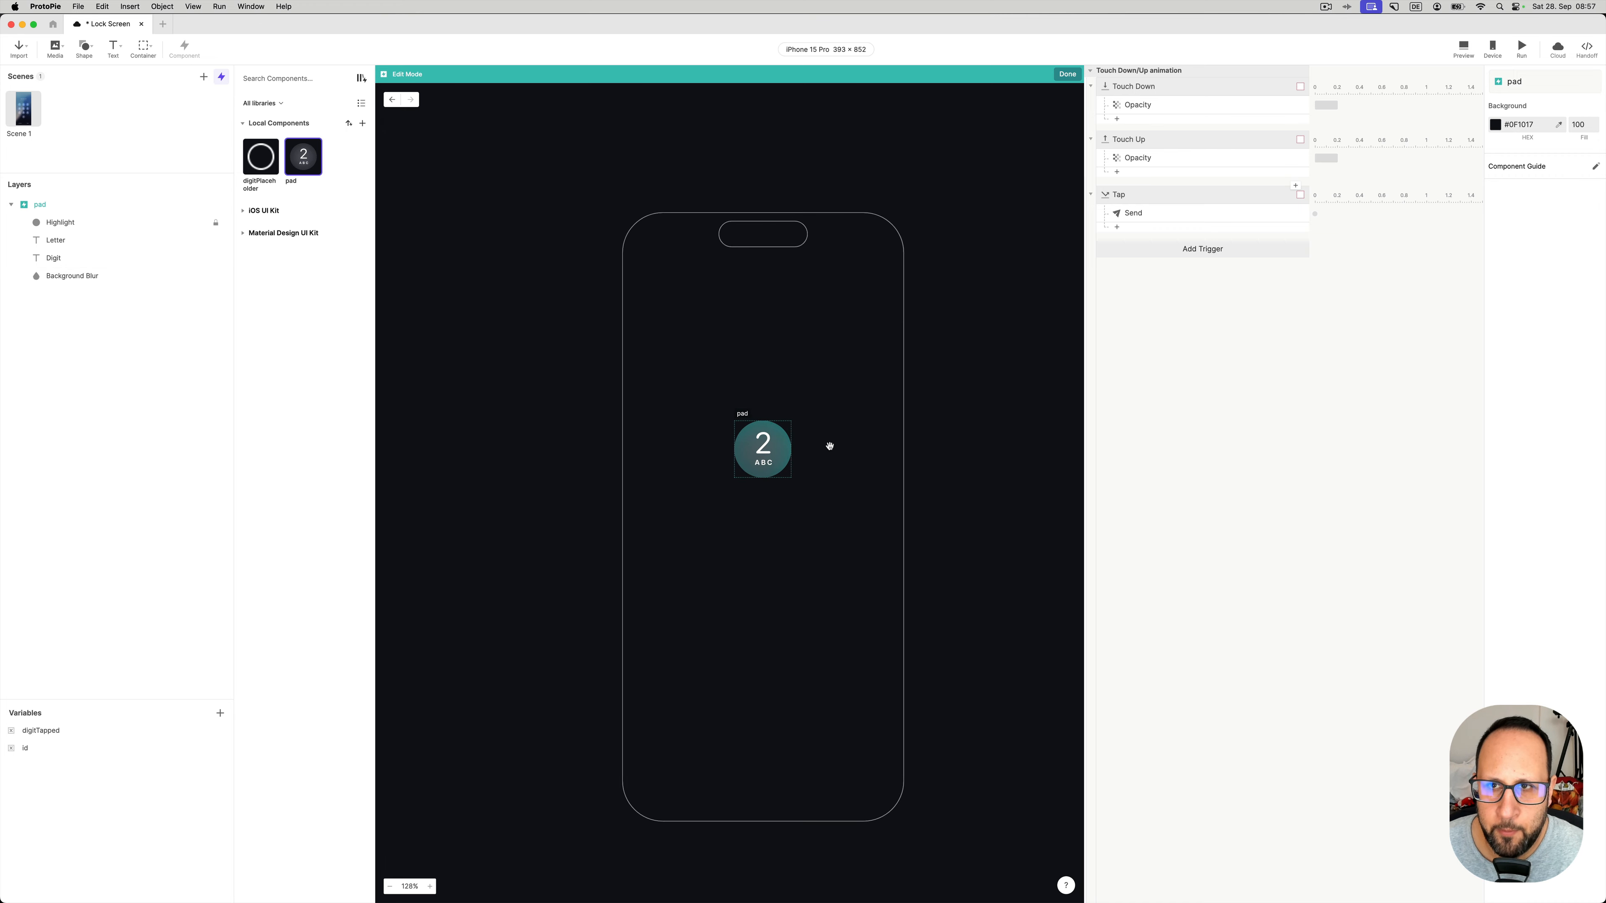
pyautogui.click(1141, 92)
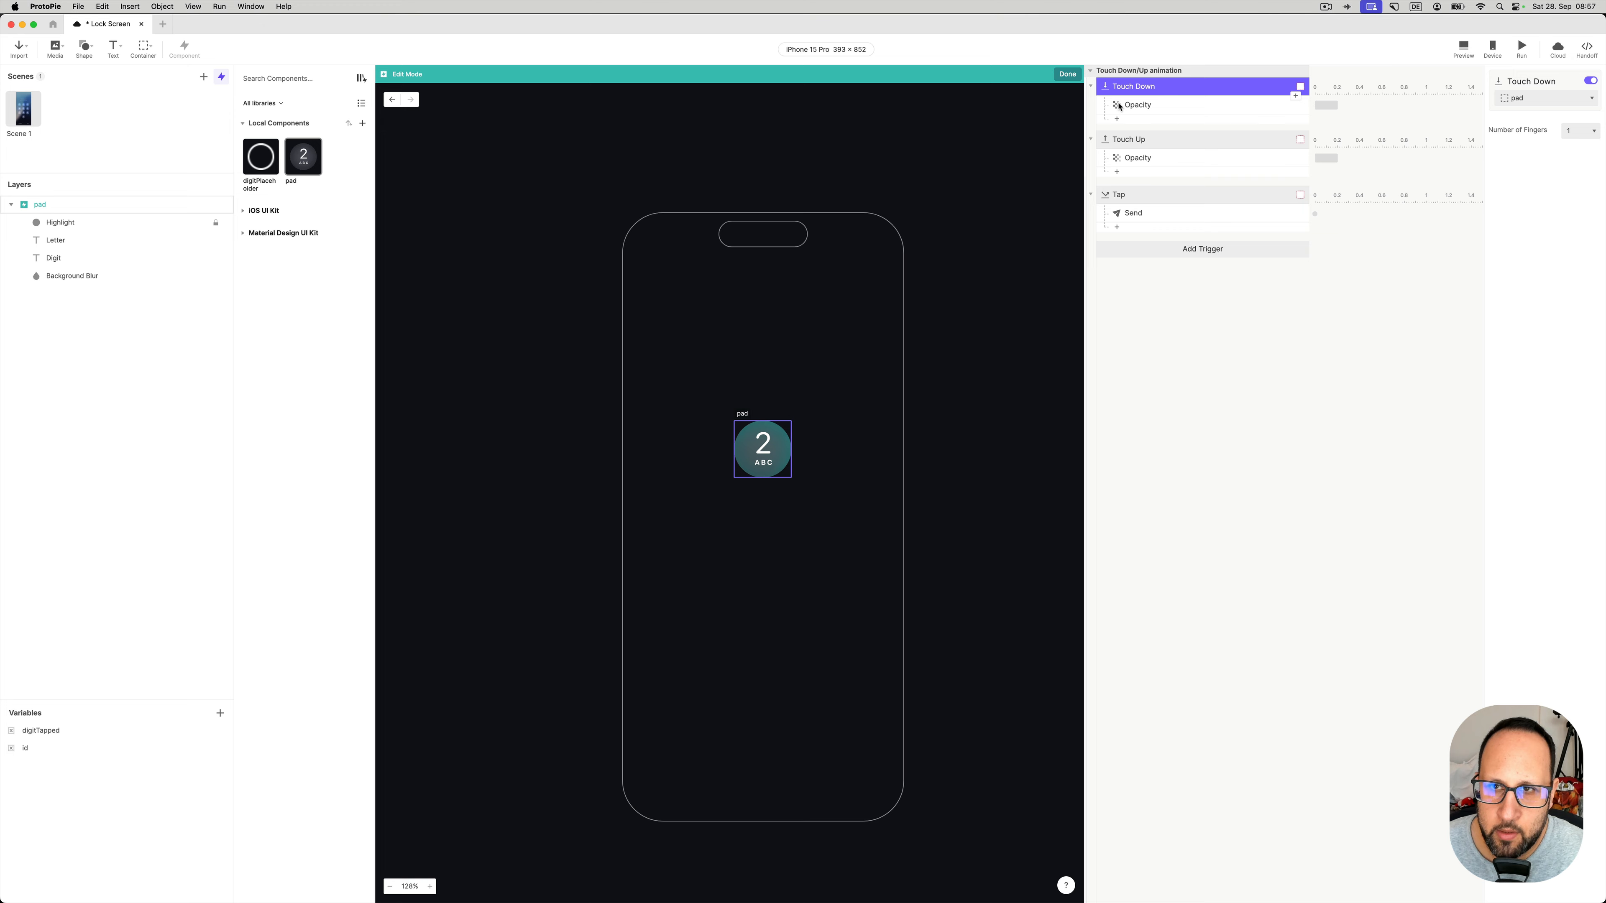
pyautogui.click(1463, 50)
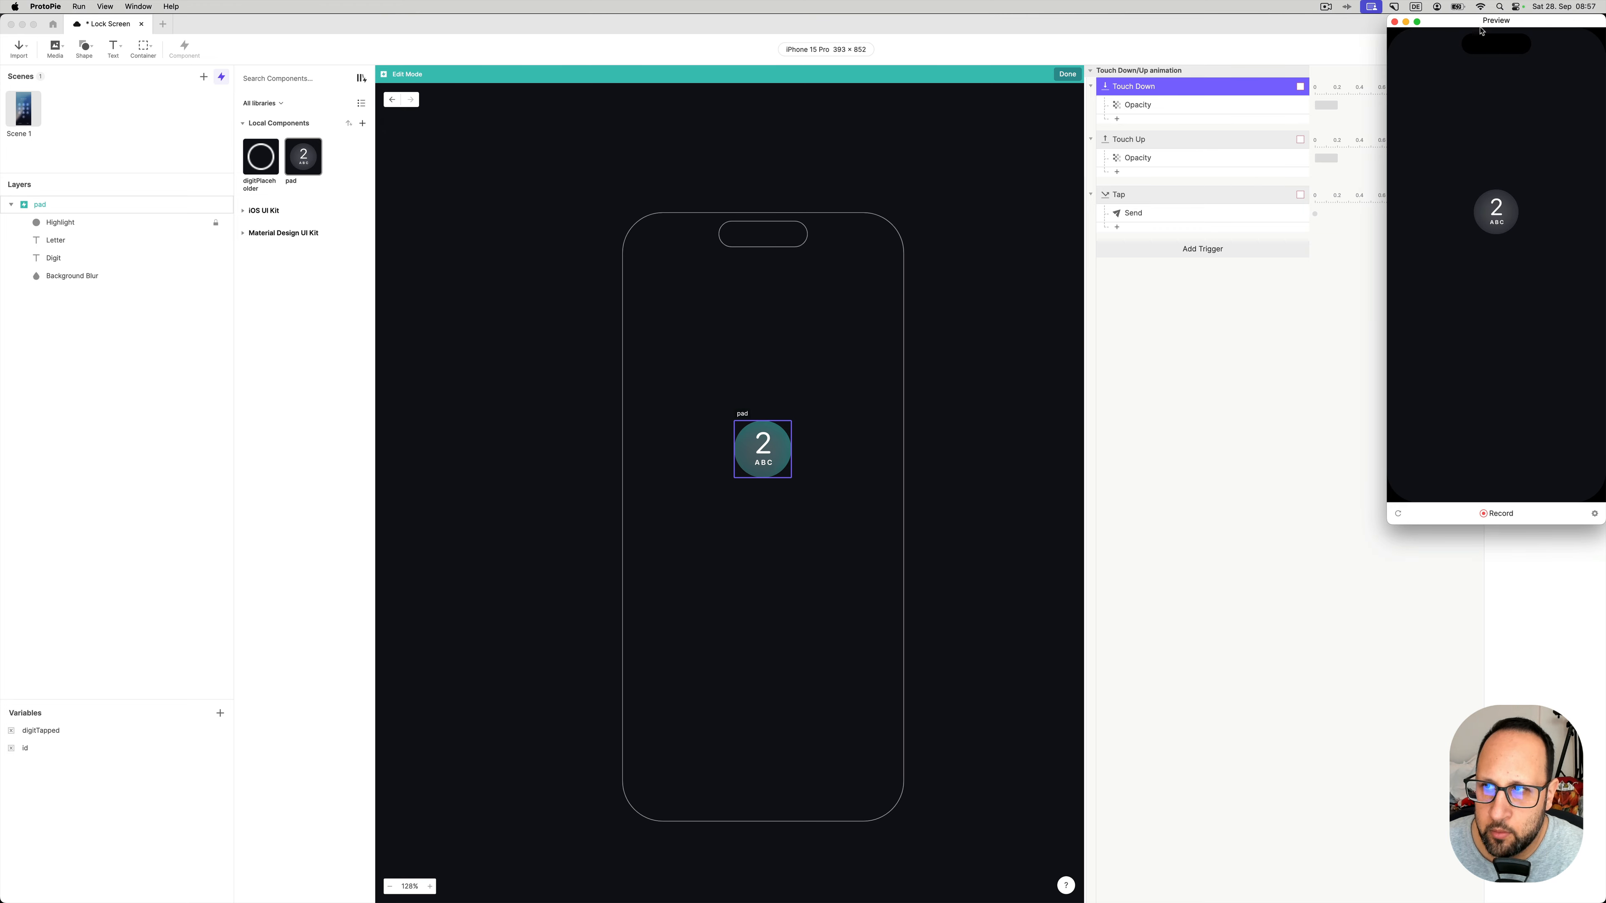
pyautogui.click(1437, 278)
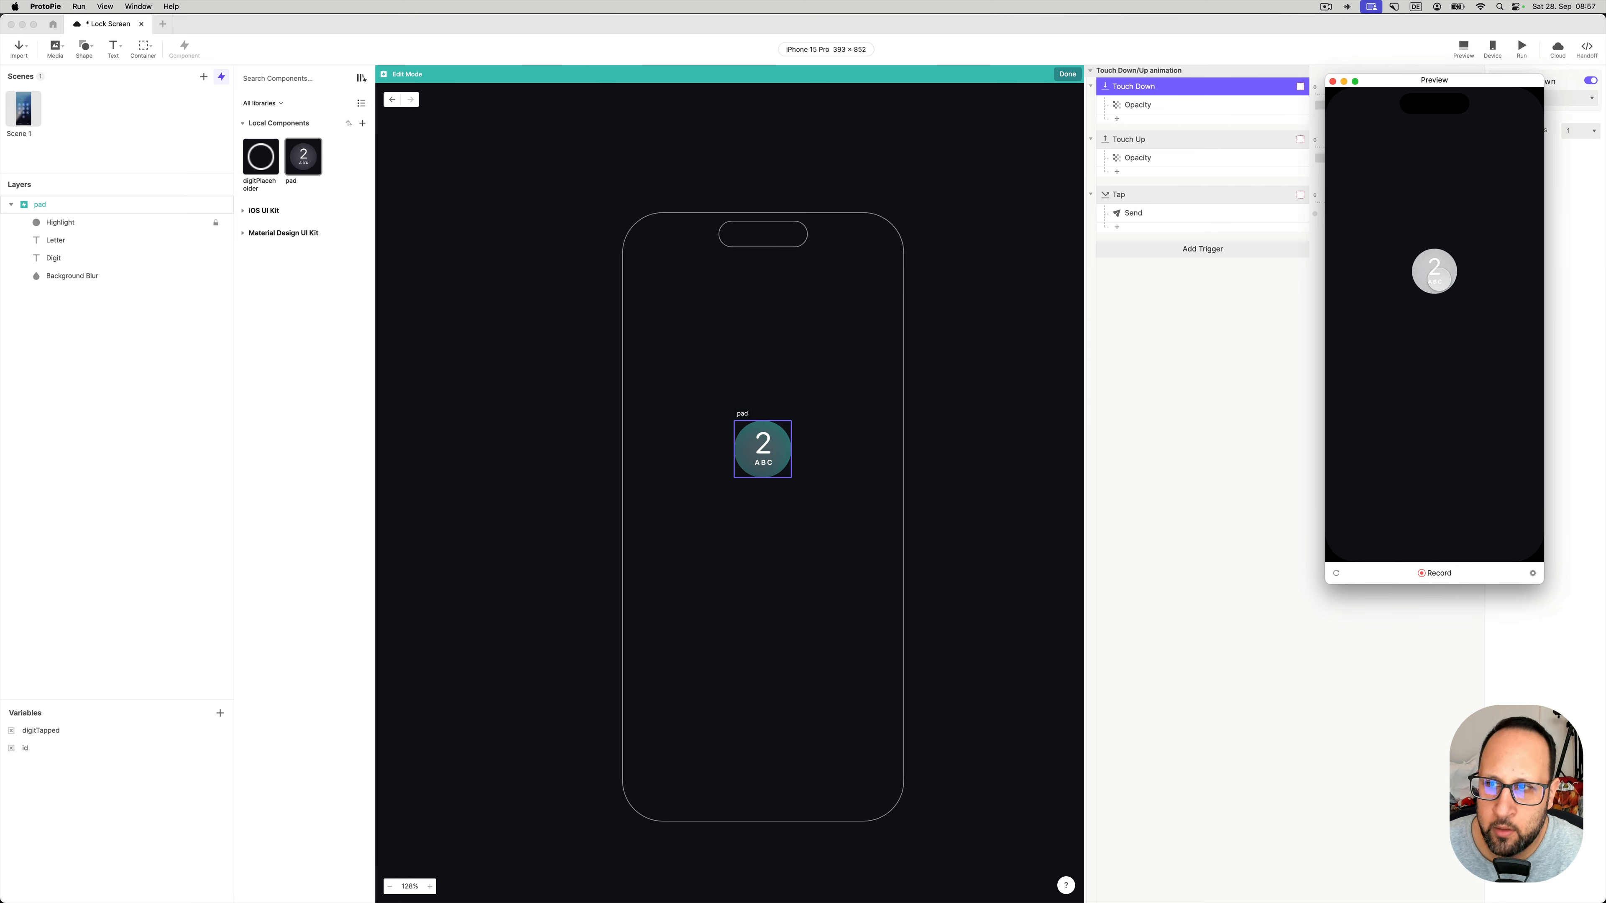
# - Review the Touch Down and Touch Up opacity responses, the Highlight layer's 75% fill, and the Tap trigger
pyautogui.click(1150, 107)
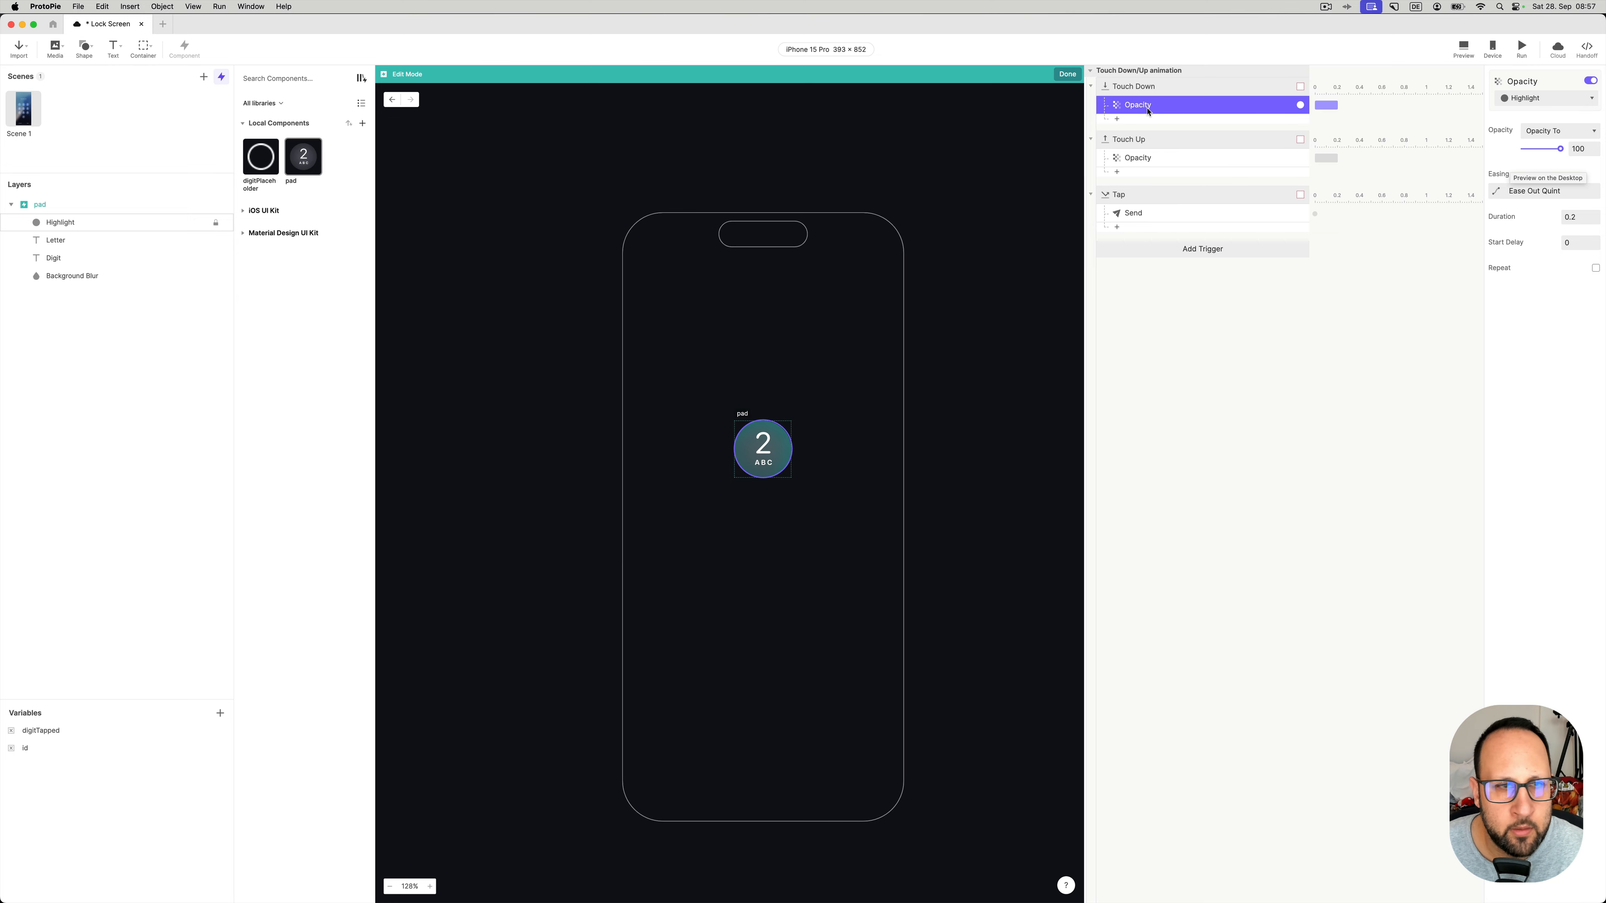
pyautogui.click(73, 225)
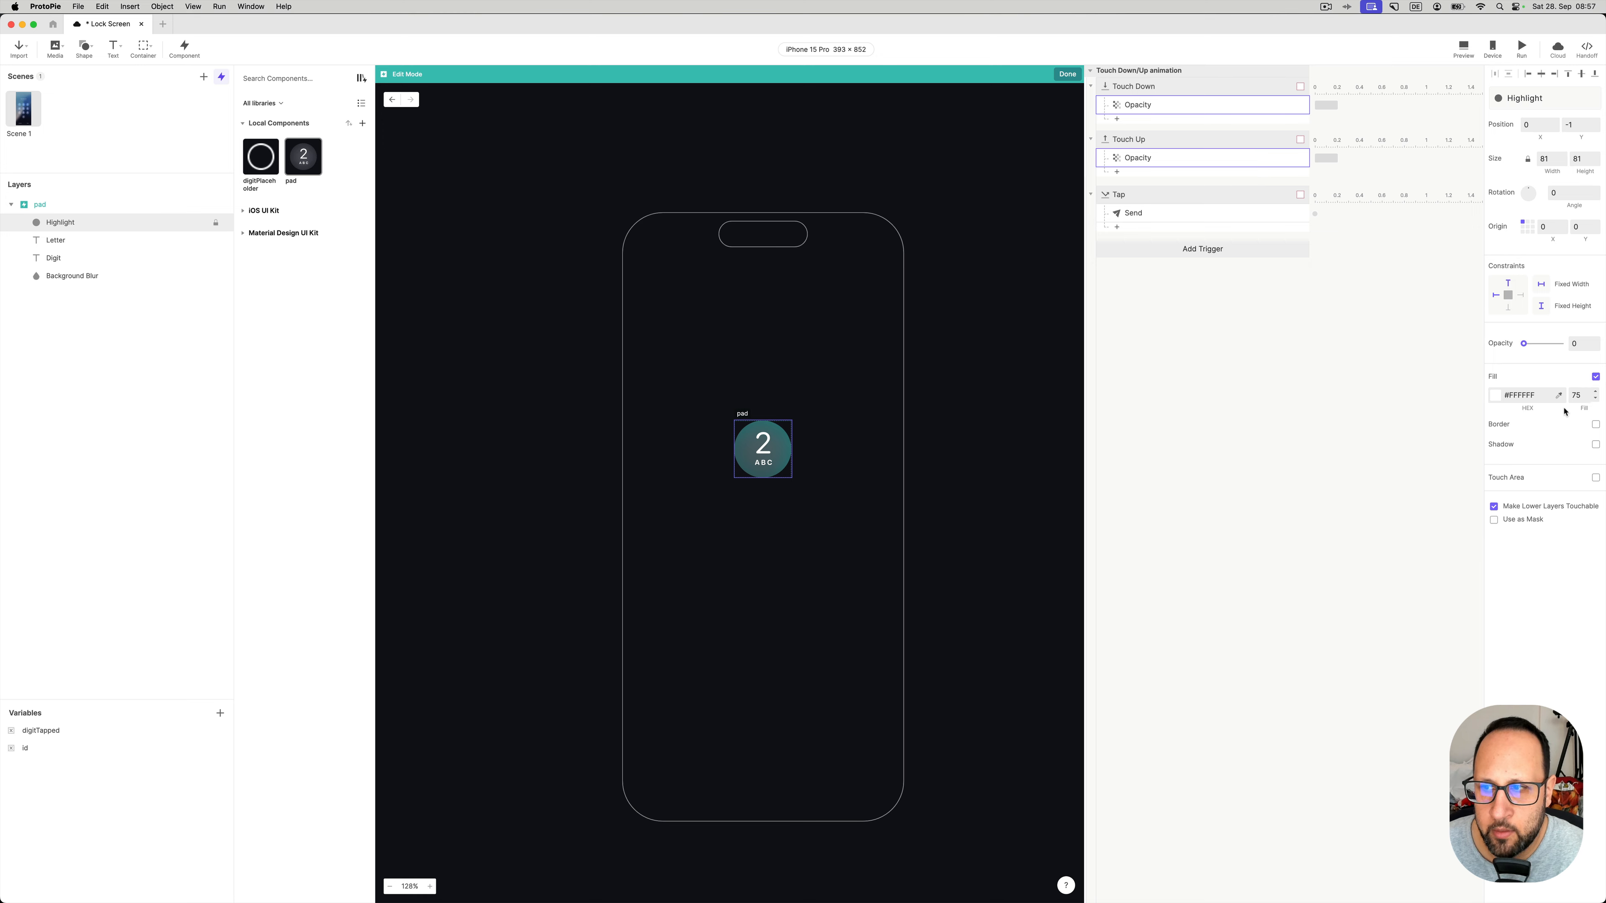
pyautogui.click(1585, 395)
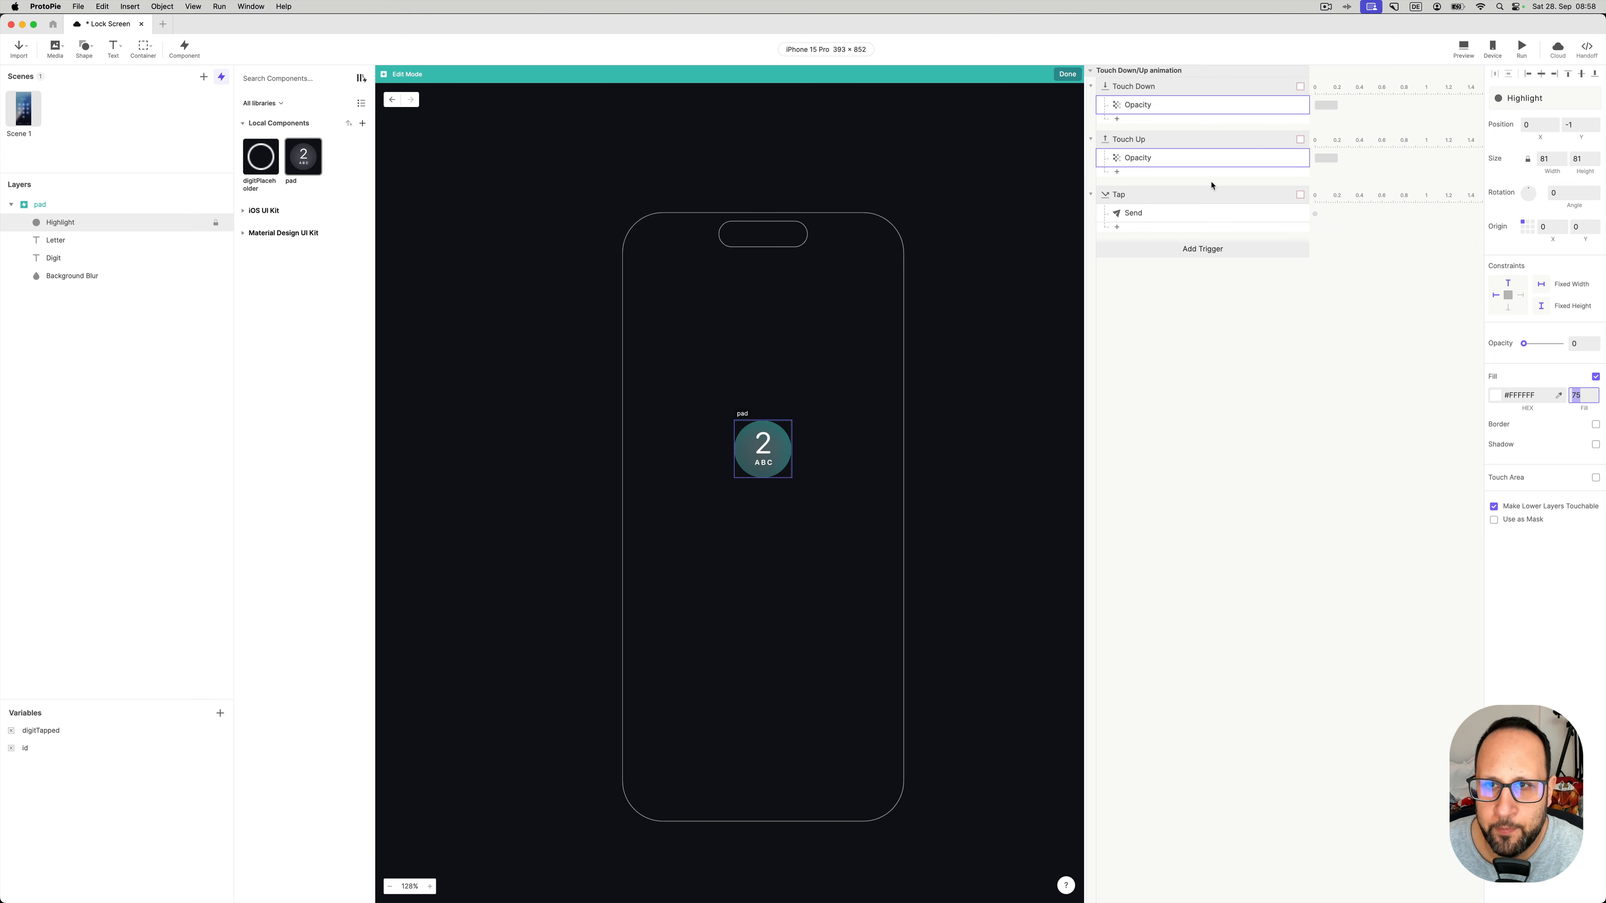
pyautogui.click(1153, 159)
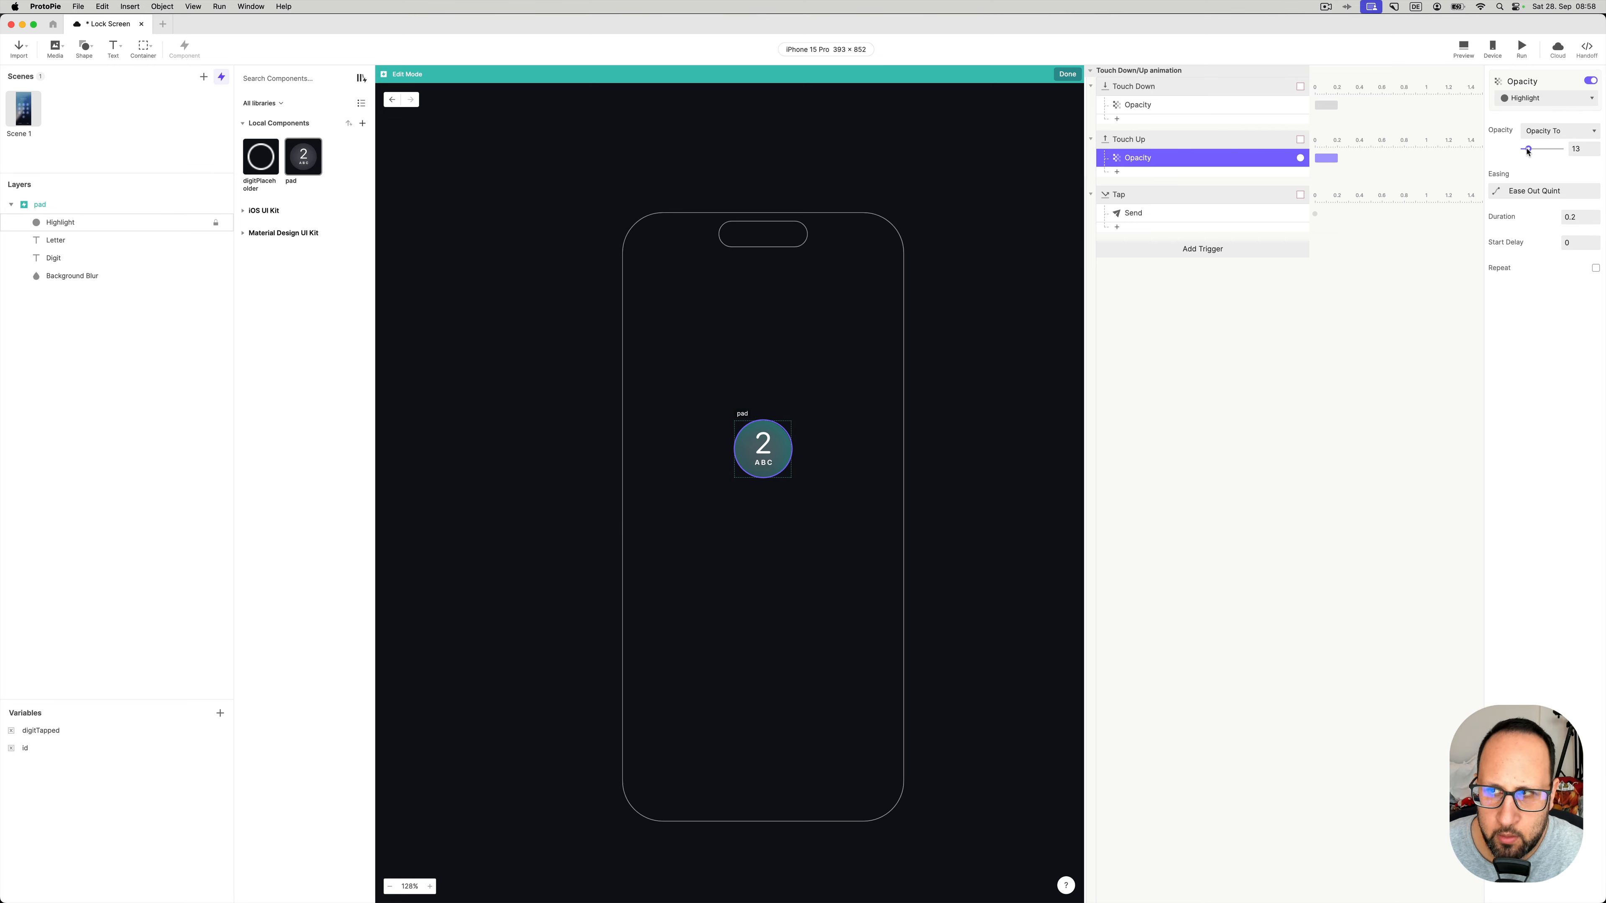
pyautogui.click(1139, 201)
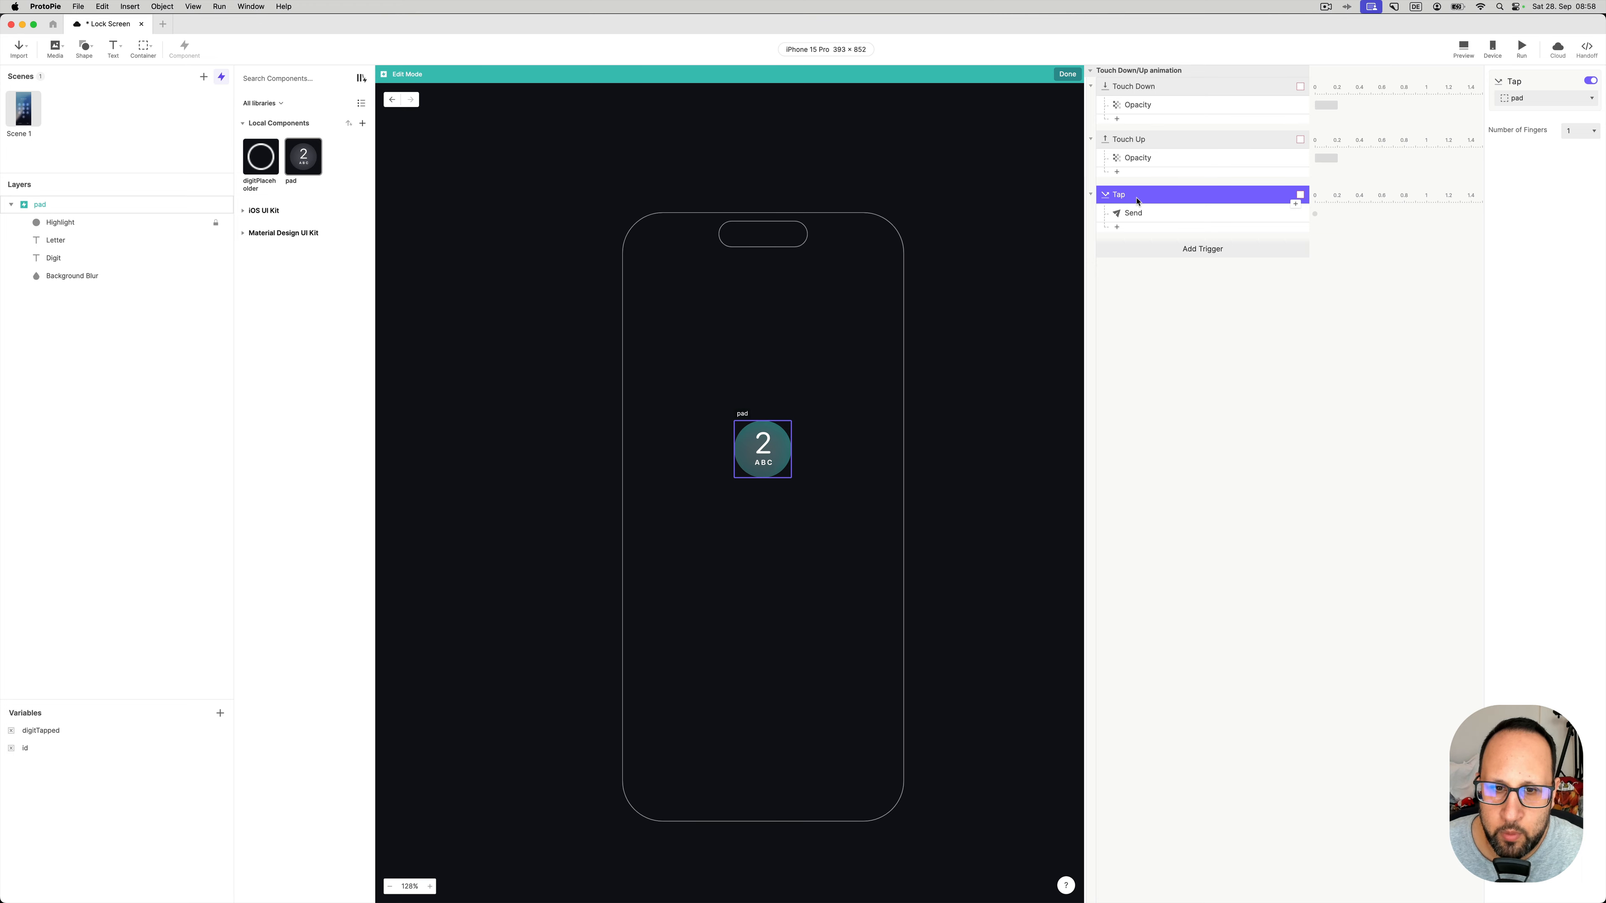
# - Check the Tap Send response: Send to Parent, message KEYPRESS, value Digit.text
pyautogui.click(1147, 217)
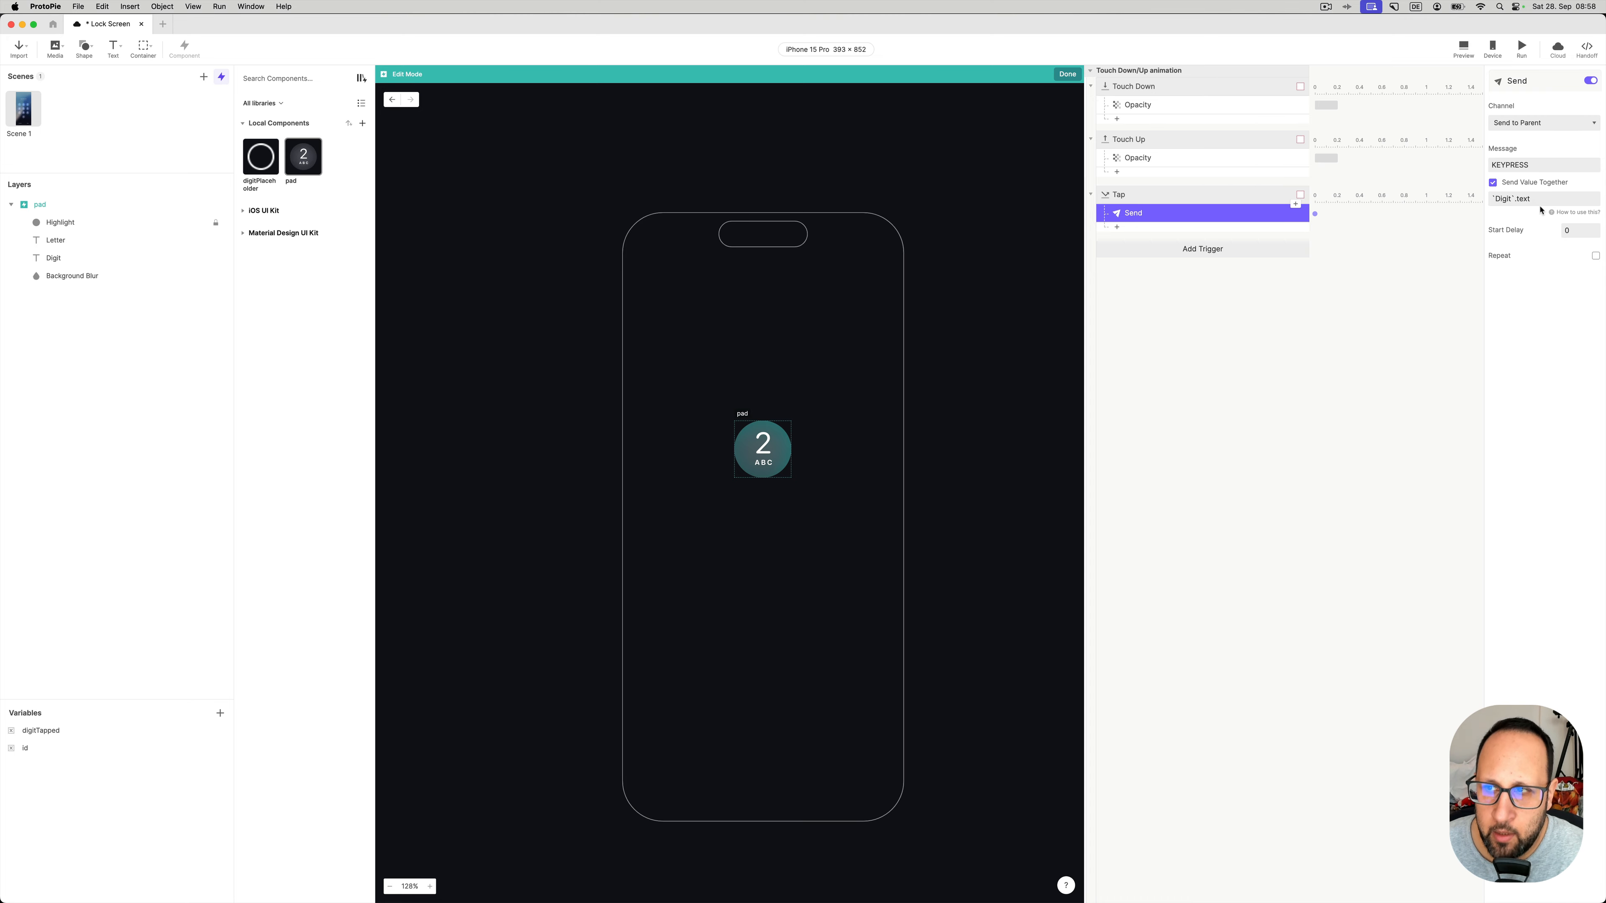
pyautogui.moveTo(1560, 166); pyautogui.dragTo(1484, 168)
pyautogui.click(1540, 165)
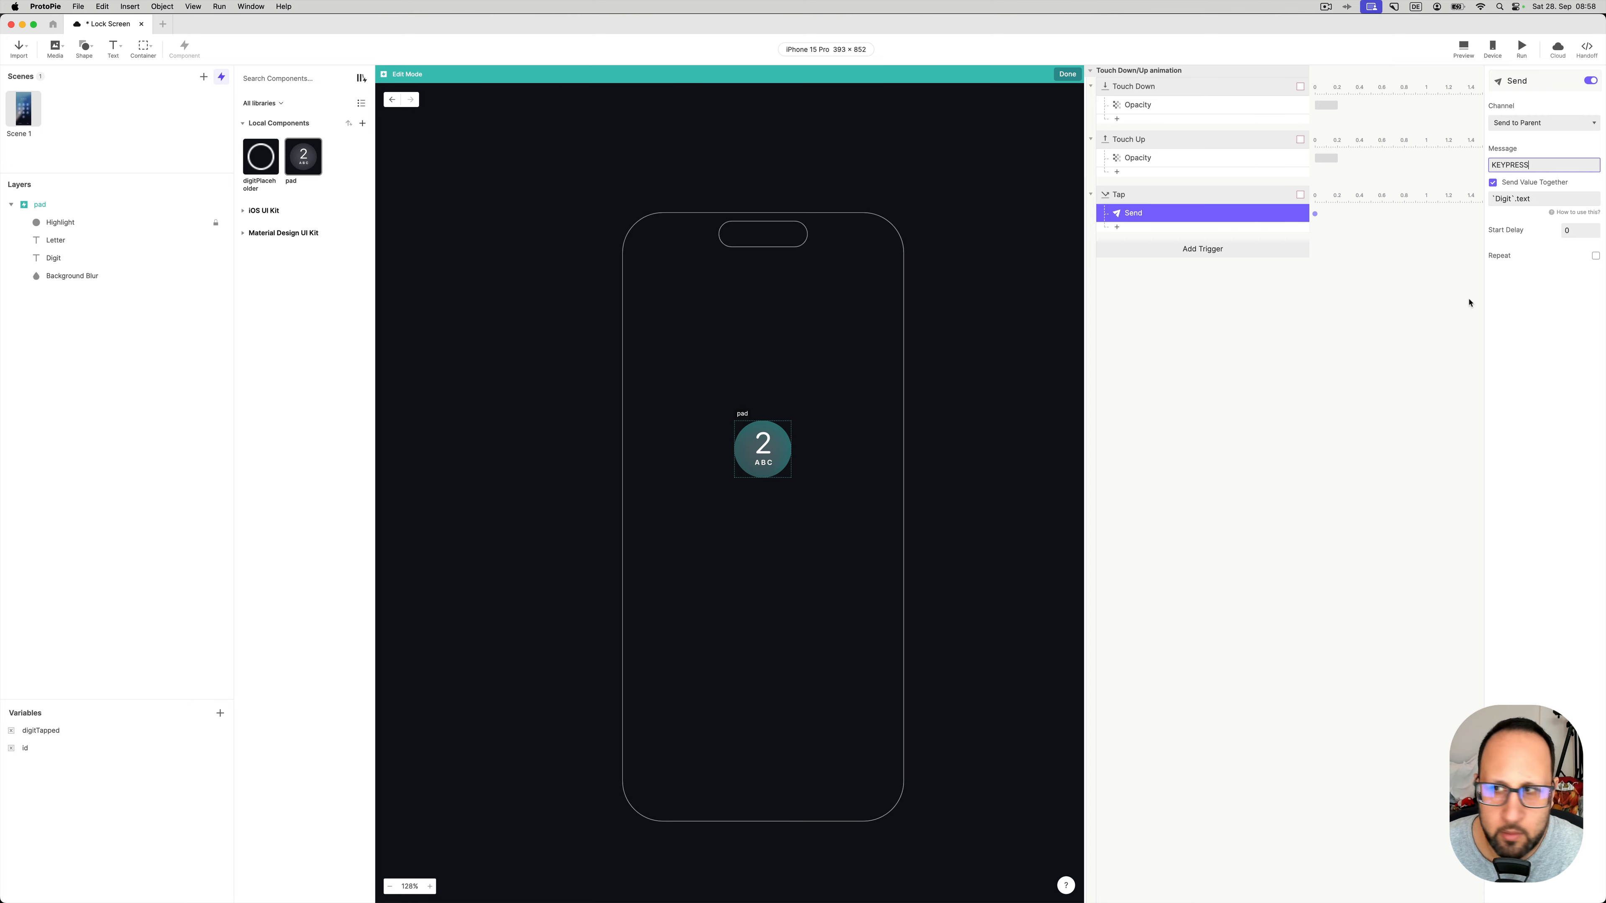
pyautogui.click(1541, 198)
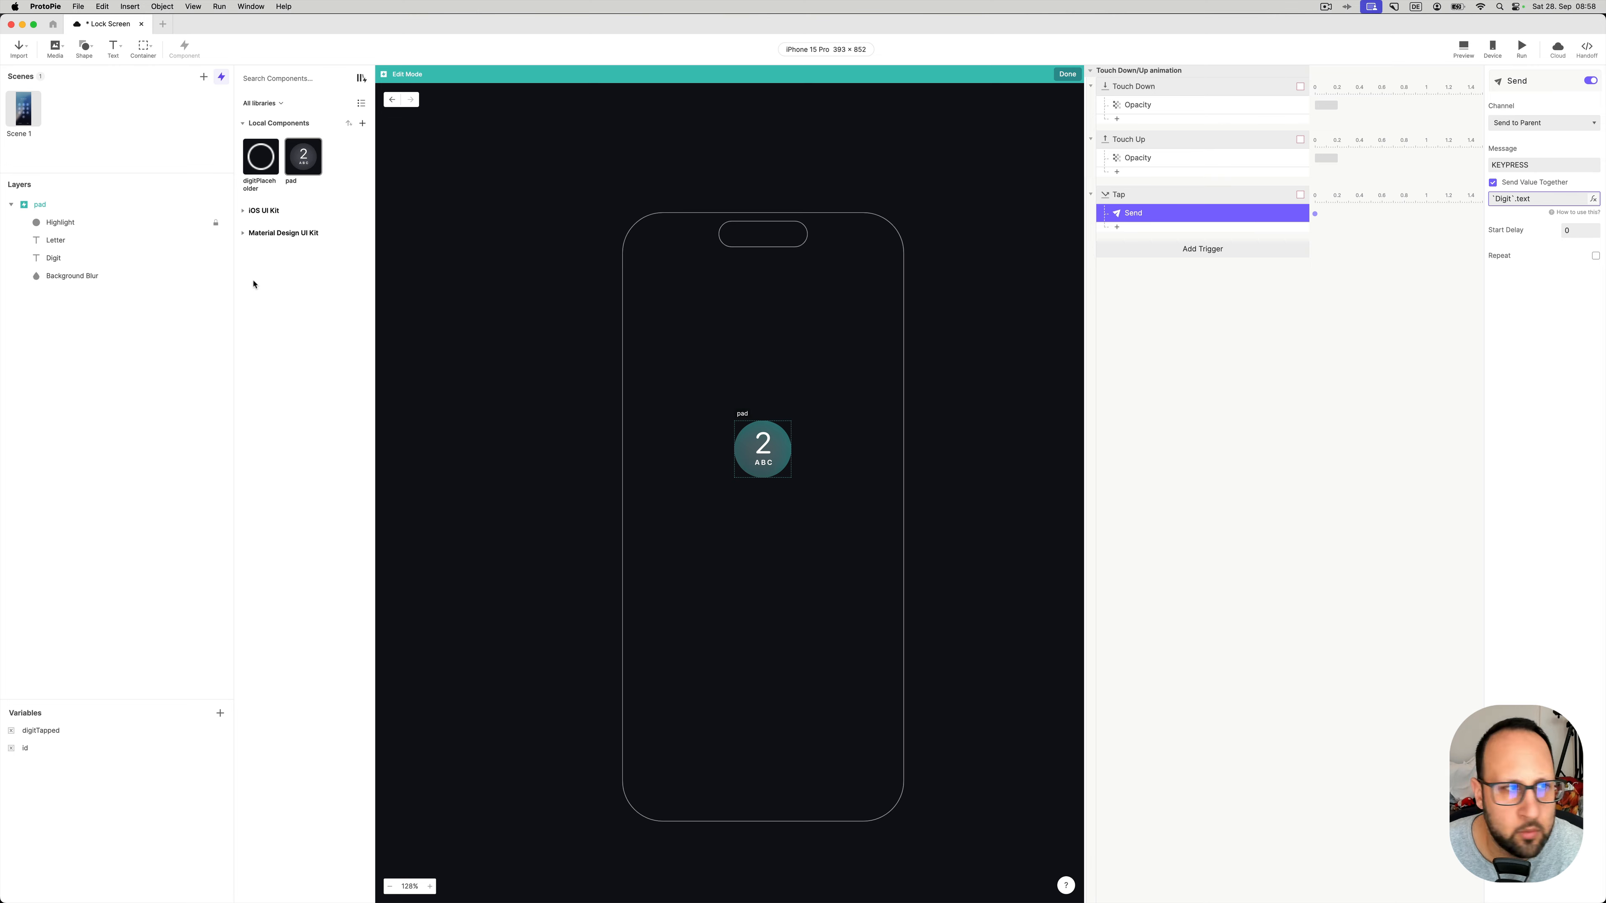
pyautogui.click(81, 260)
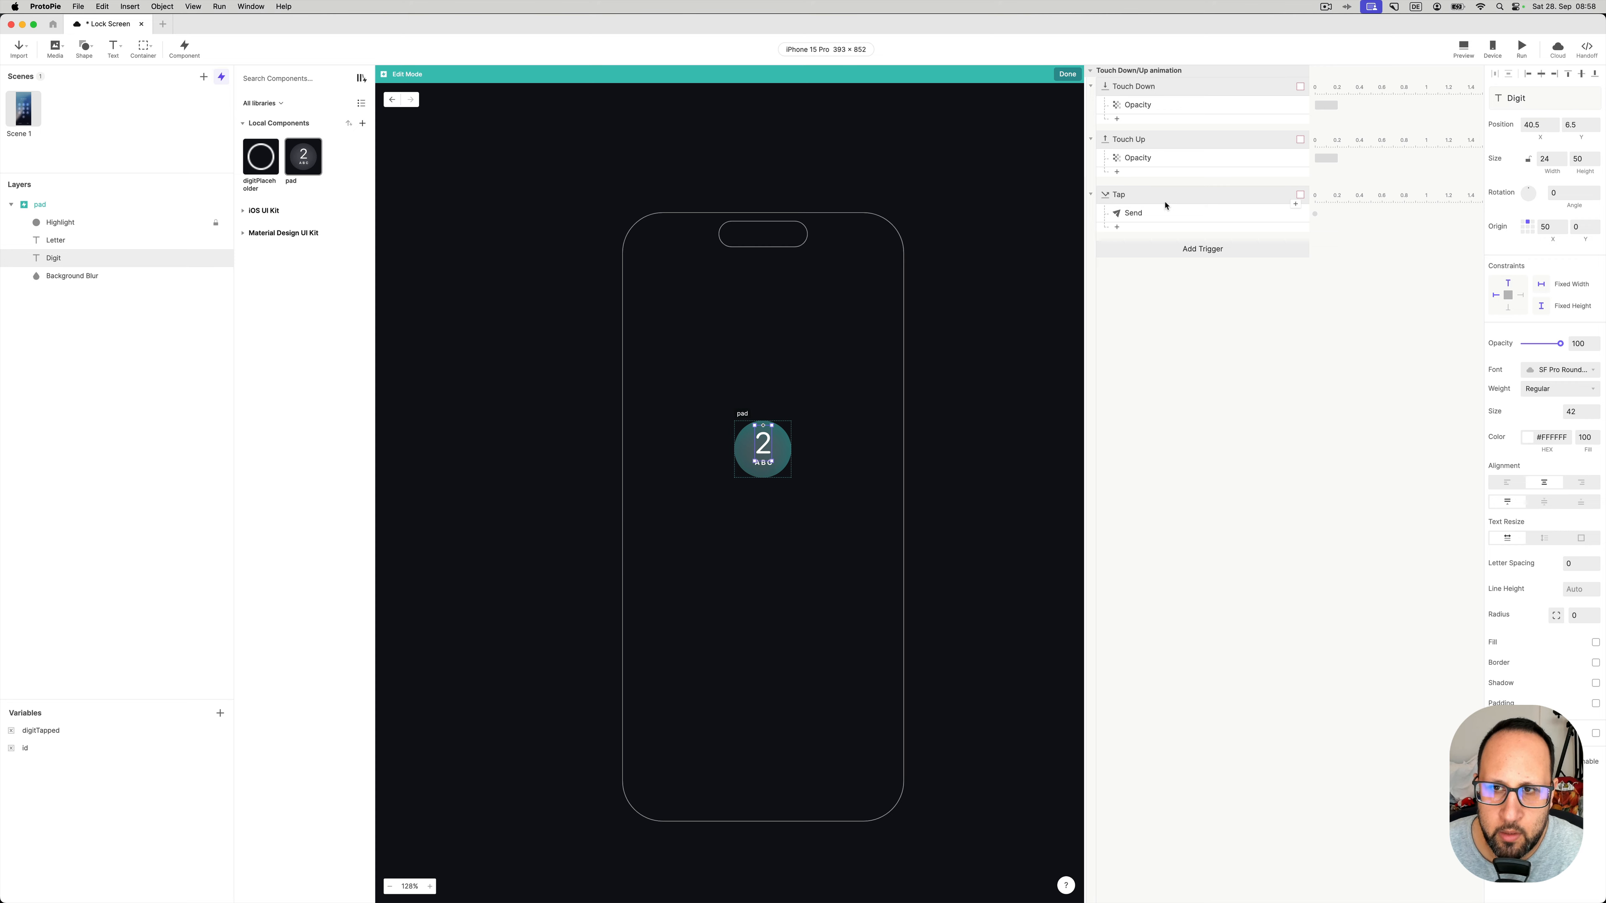
pyautogui.click(1160, 214)
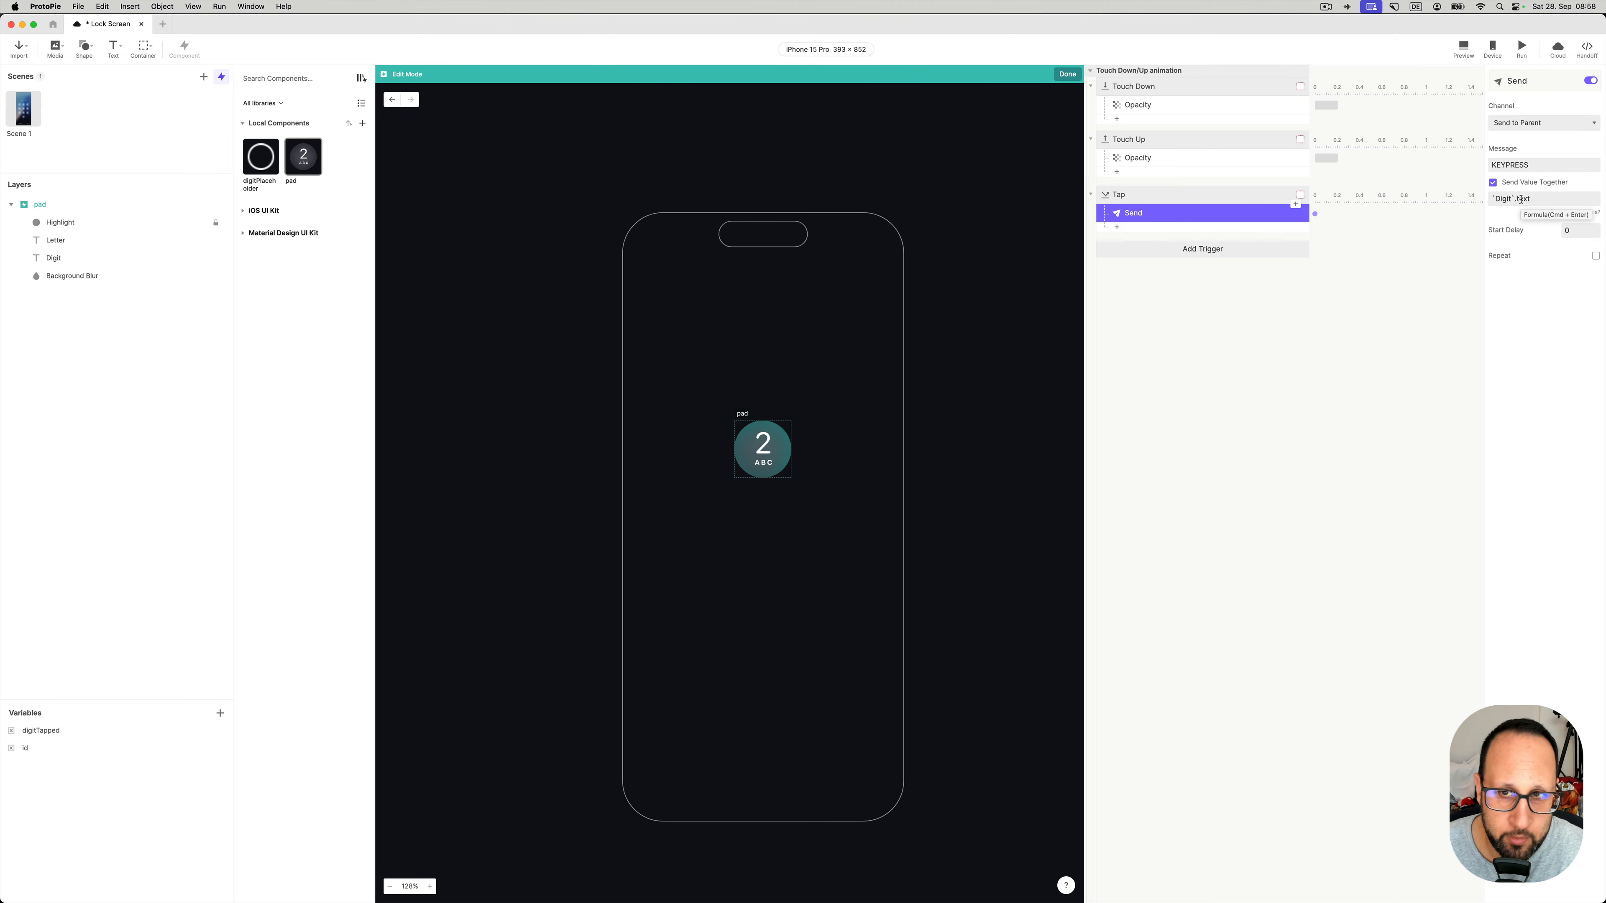
# - Leave the pad component and collapse the key-press receive and delete digits trigger groups
pyautogui.click(1067, 75)
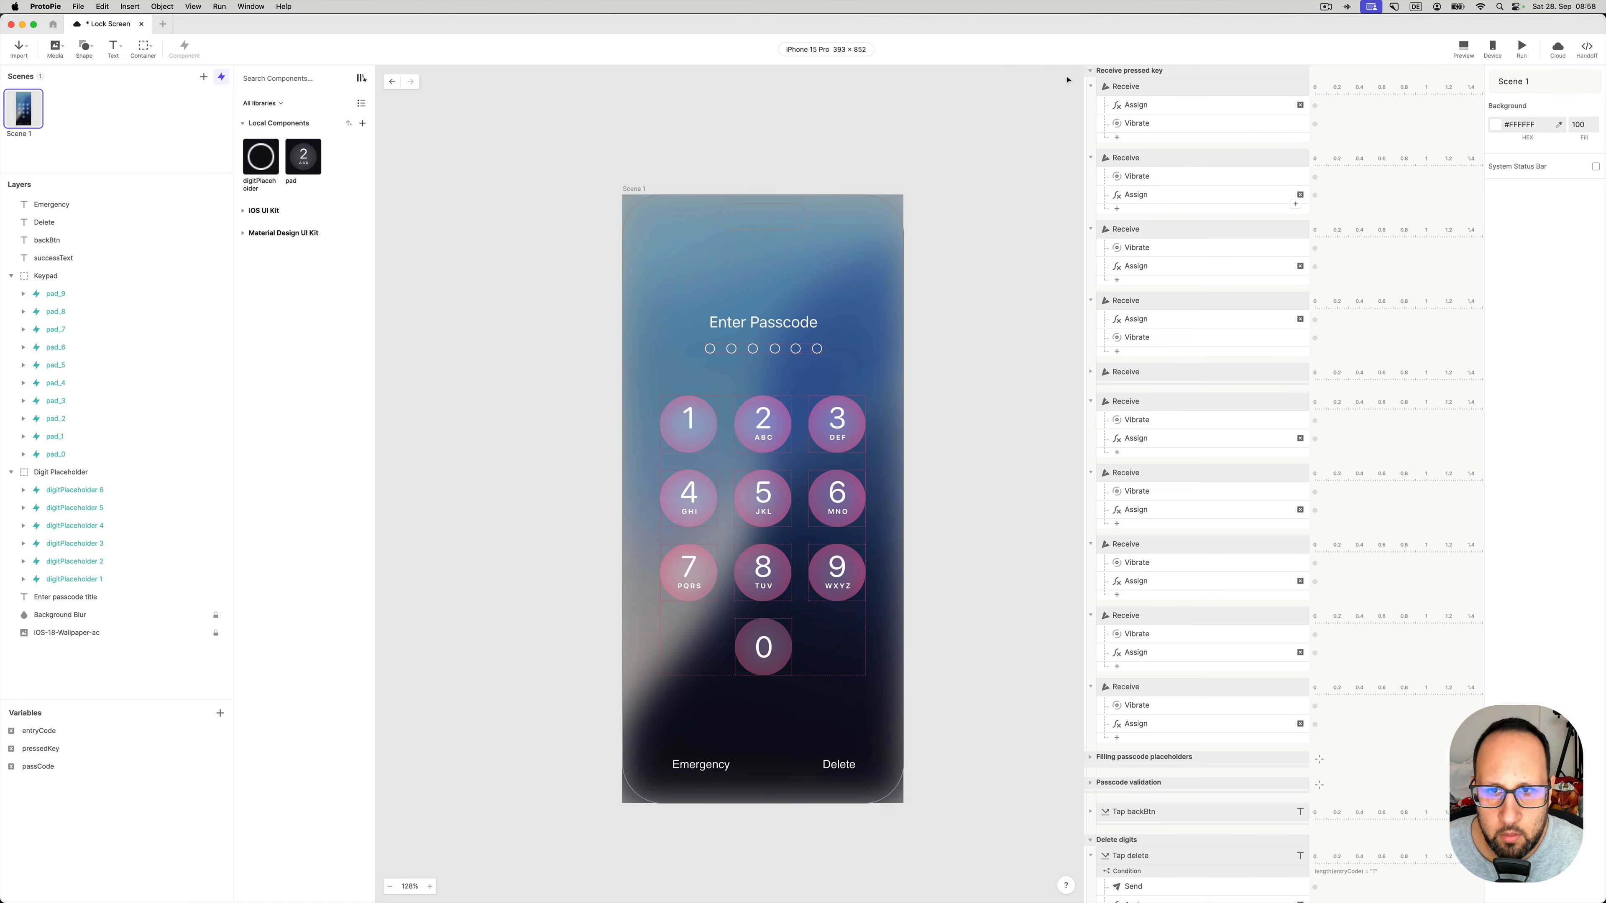
pyautogui.scroll(-2, 1006, 288)
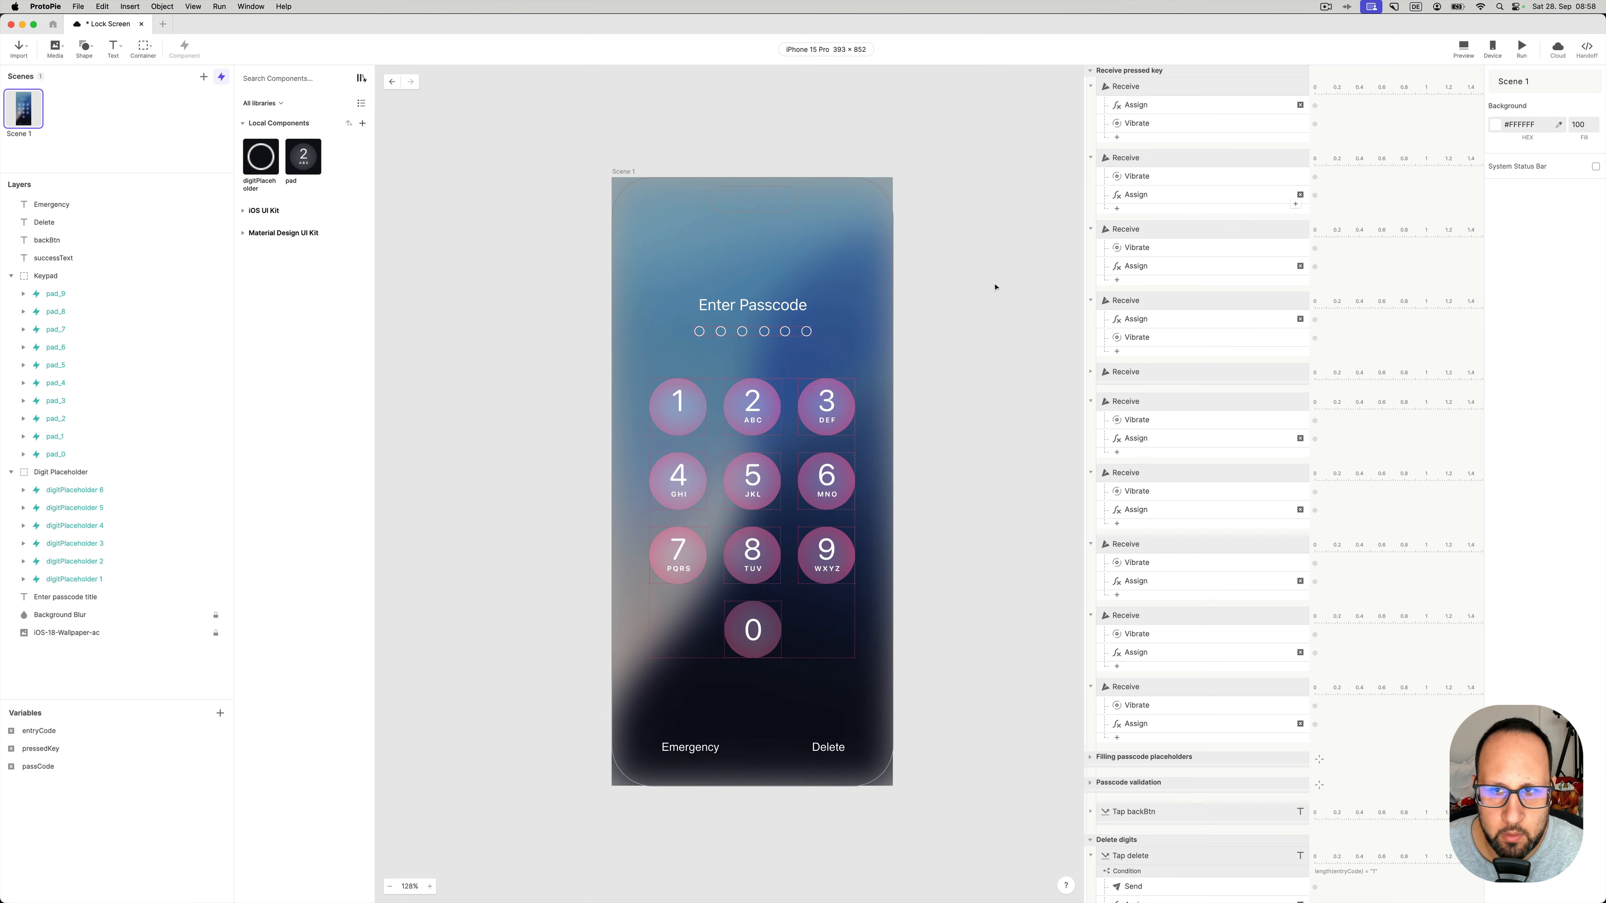
pyautogui.click(1089, 71)
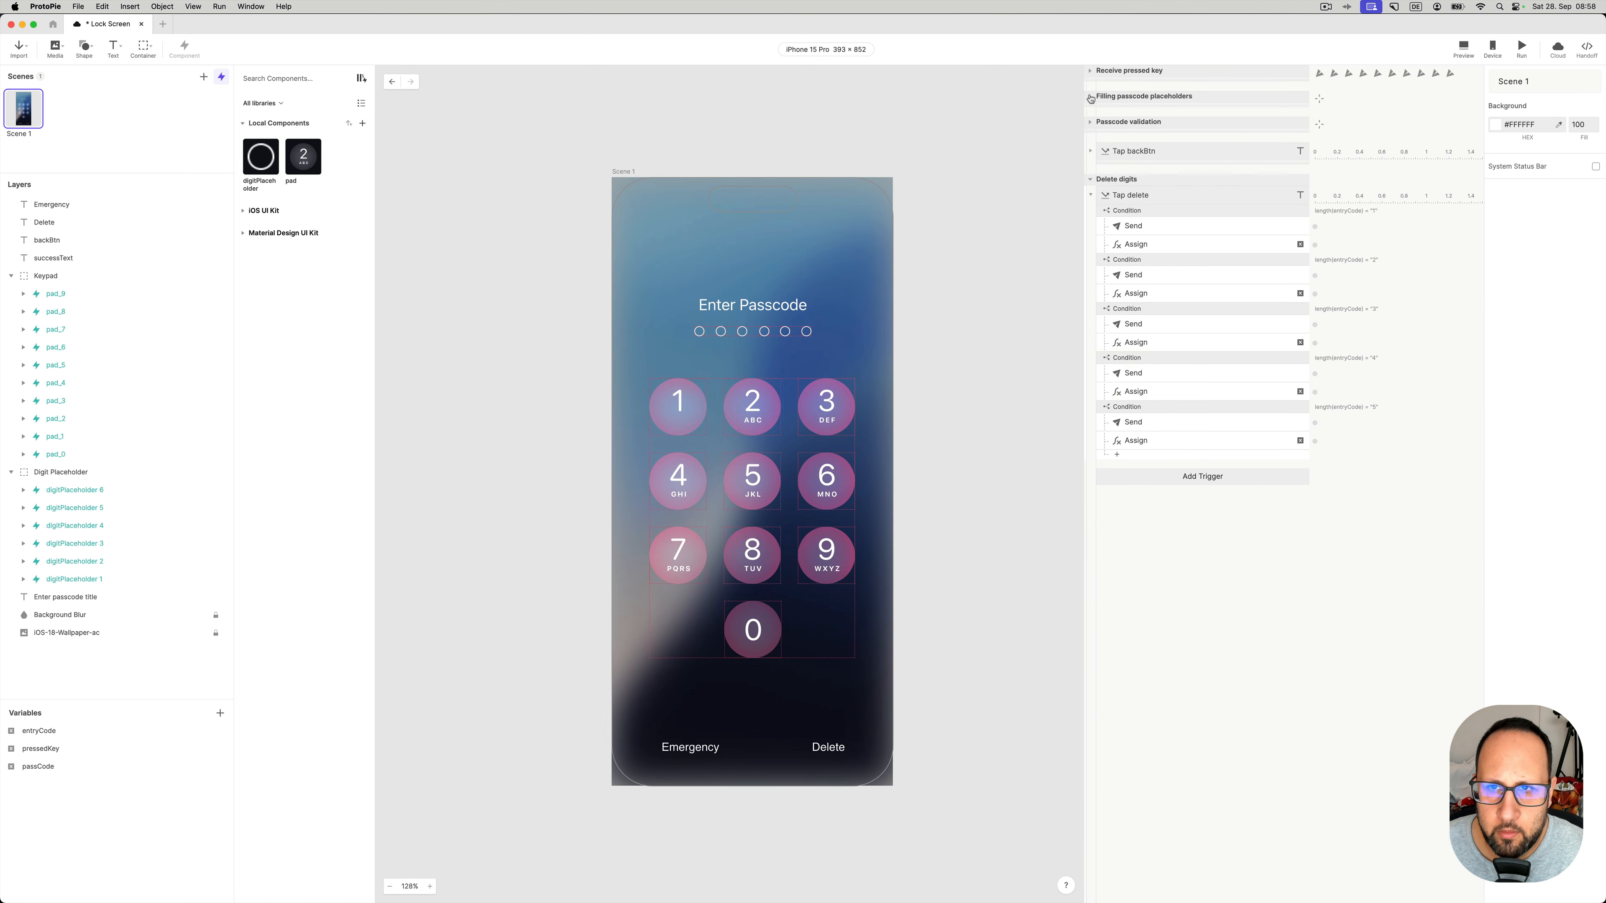
pyautogui.click(1090, 181)
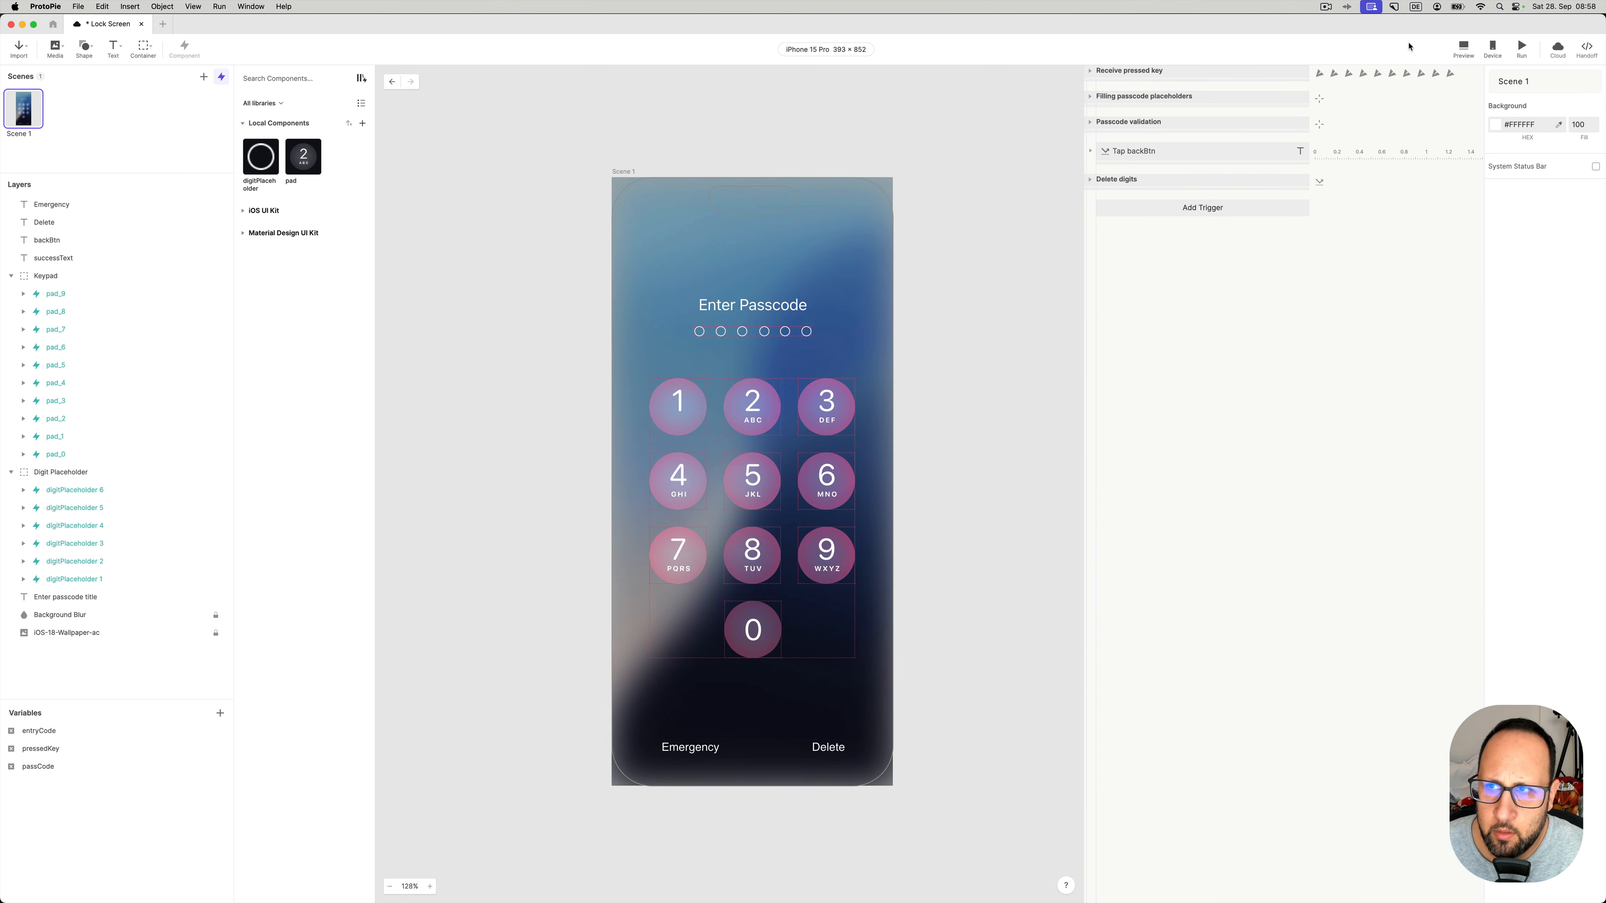
# - Open a desktop preview beside the canvas and try a first six-digit code and another entry
pyautogui.click(1463, 47)
pyautogui.moveTo(1465, 21); pyautogui.dragTo(1085, 134)
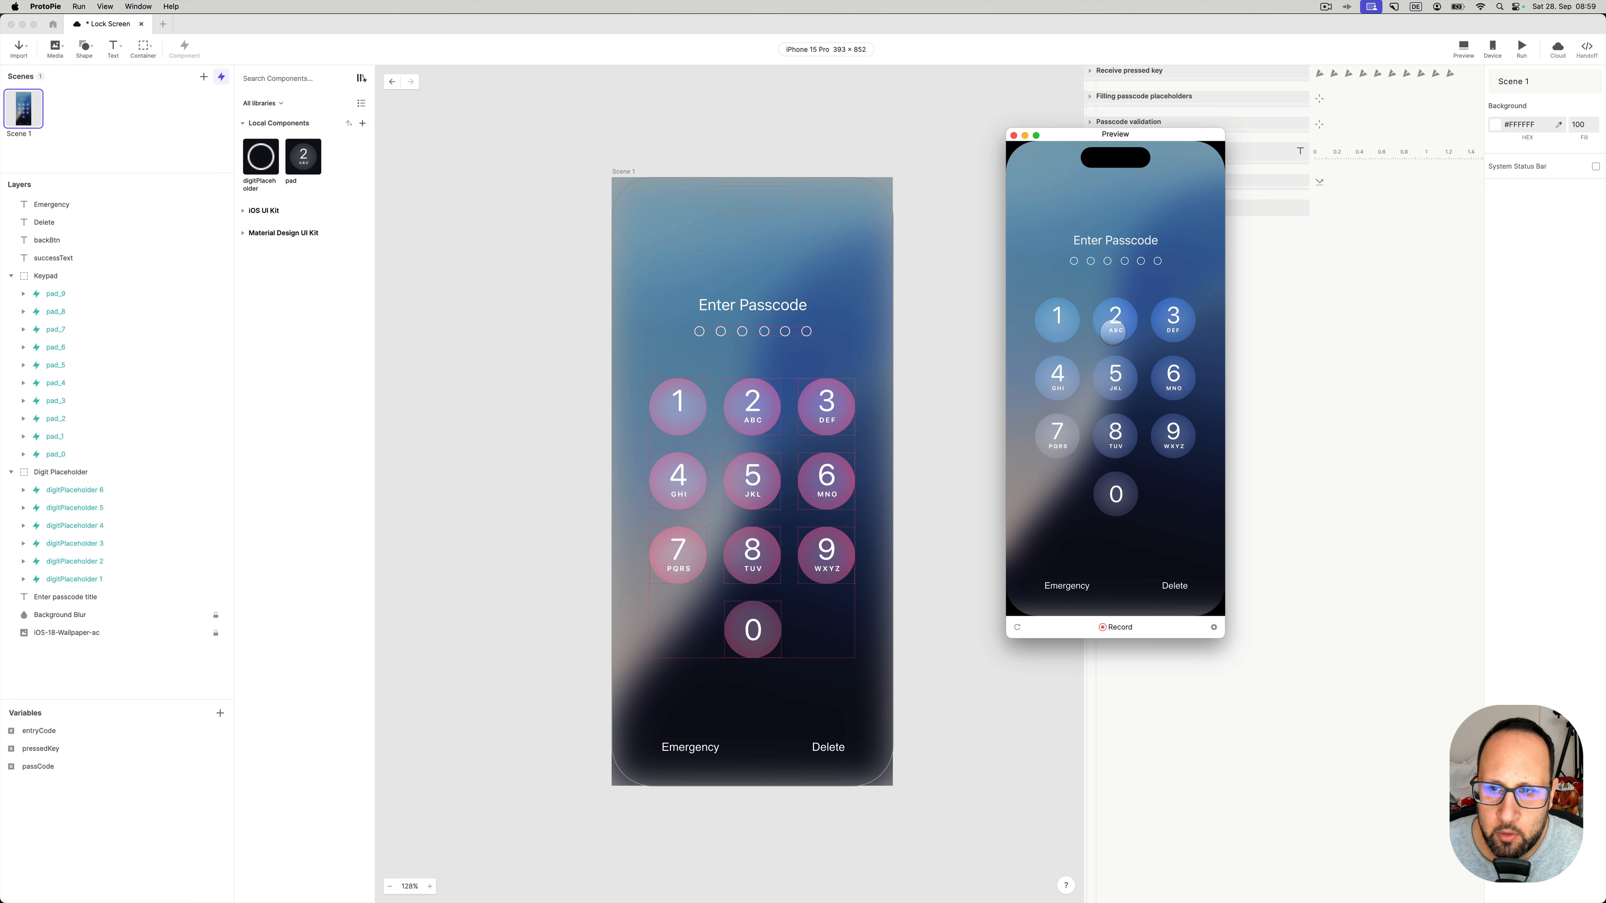
pyautogui.click(1113, 436)
pyautogui.click(1118, 328)
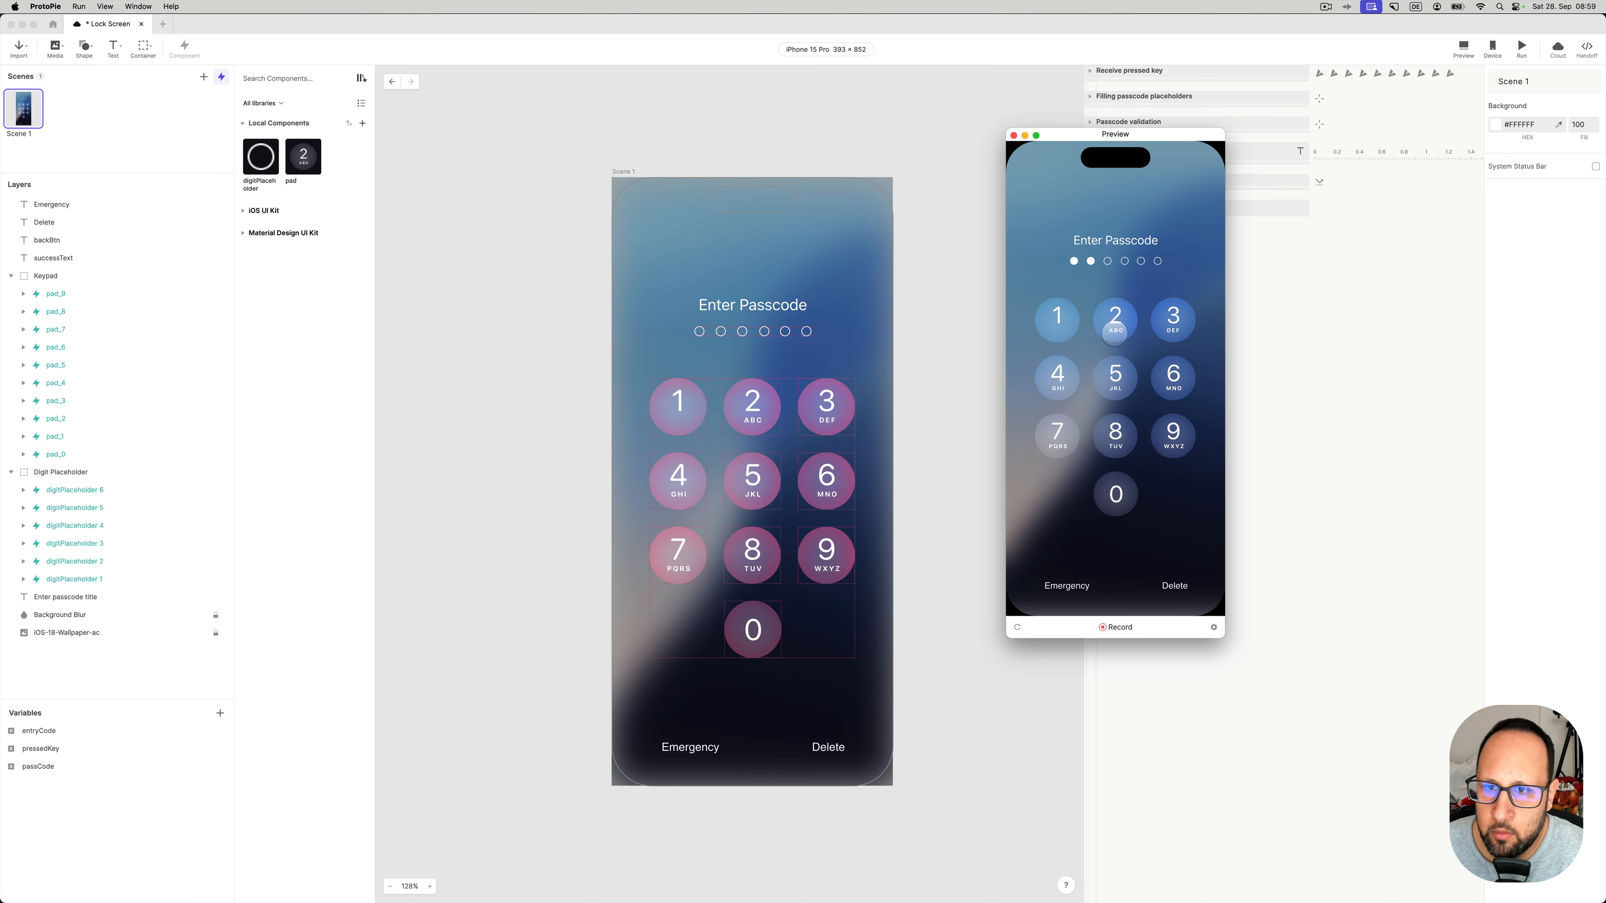
pyautogui.click(1052, 324)
pyautogui.click(1179, 321)
pyautogui.click(1179, 361)
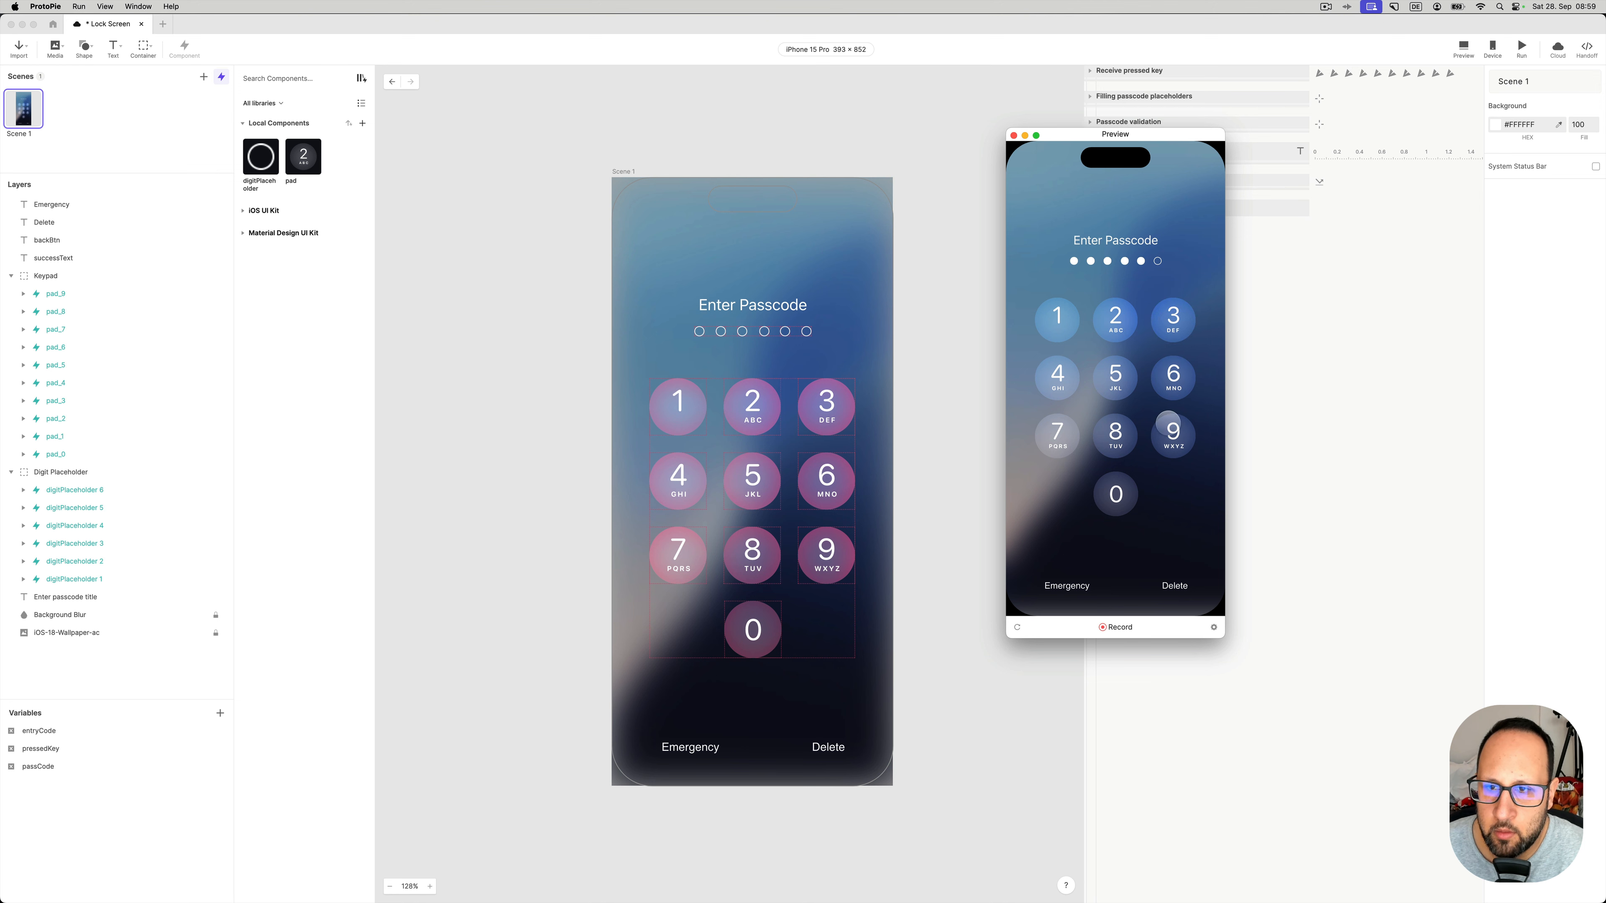
pyautogui.click(1174, 434)
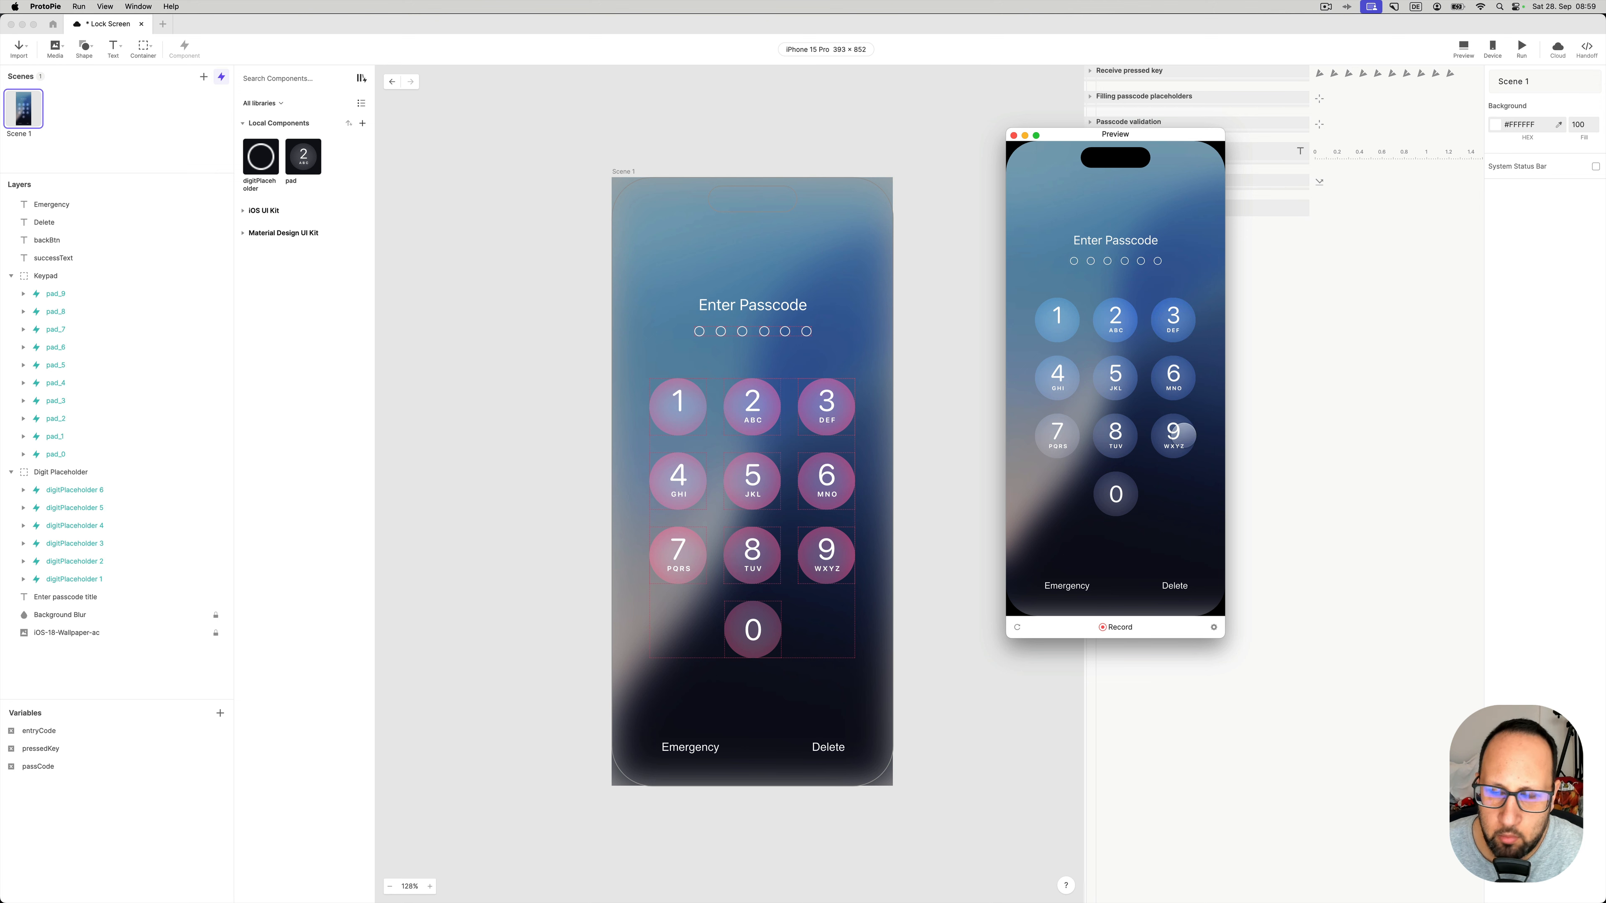
pyautogui.click(1117, 318)
pyautogui.click(1058, 318)
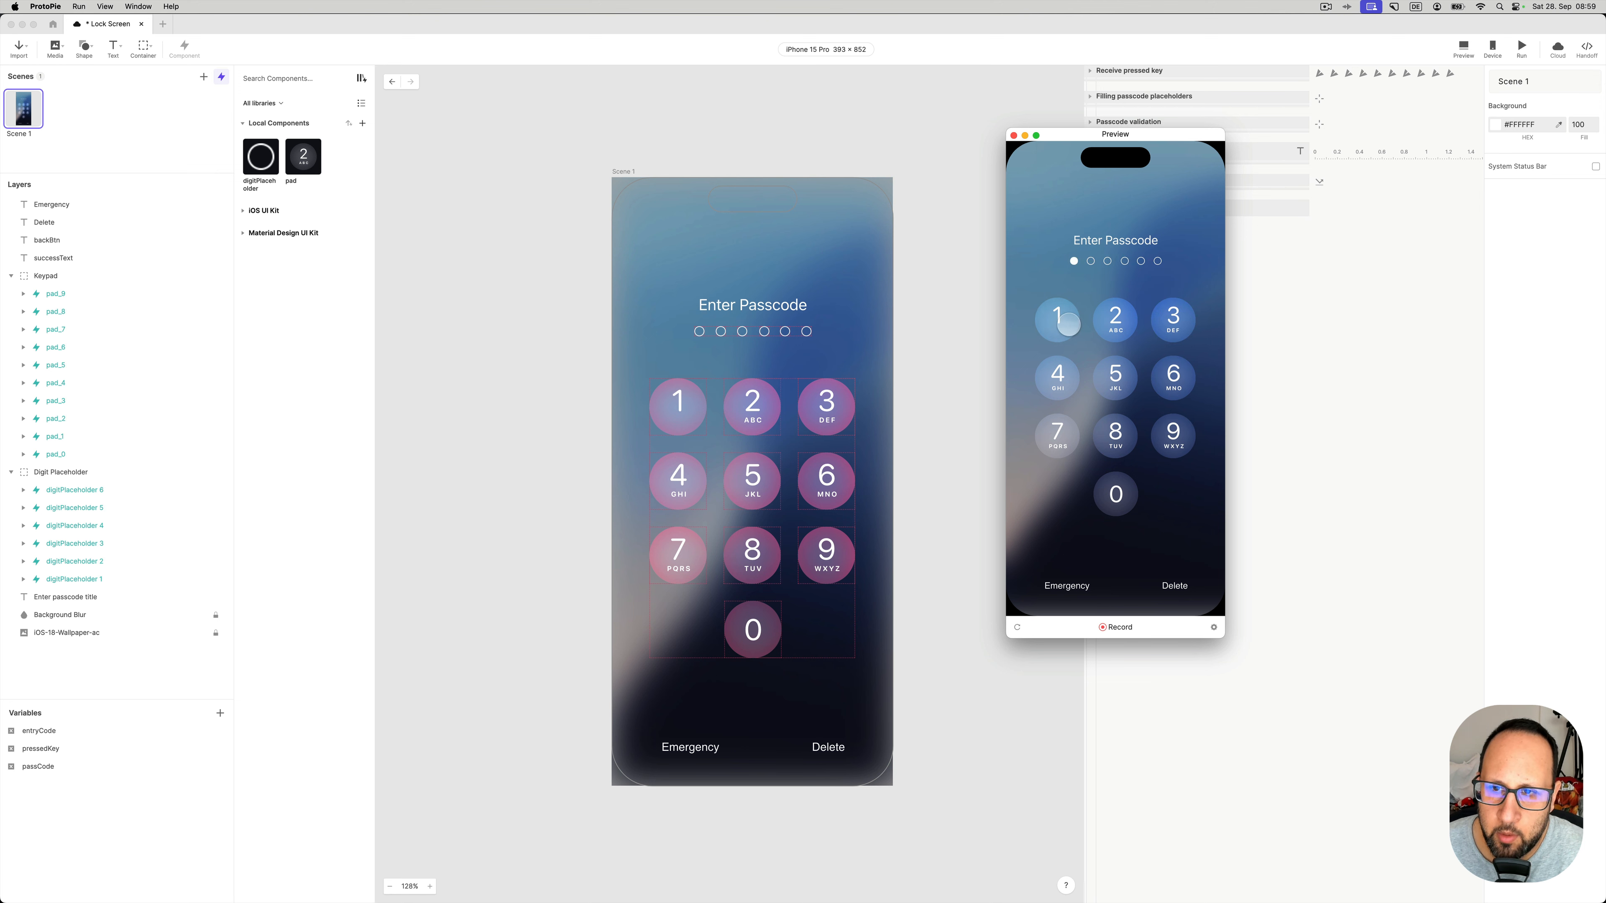
pyautogui.click(1068, 323)
pyautogui.click(1069, 323)
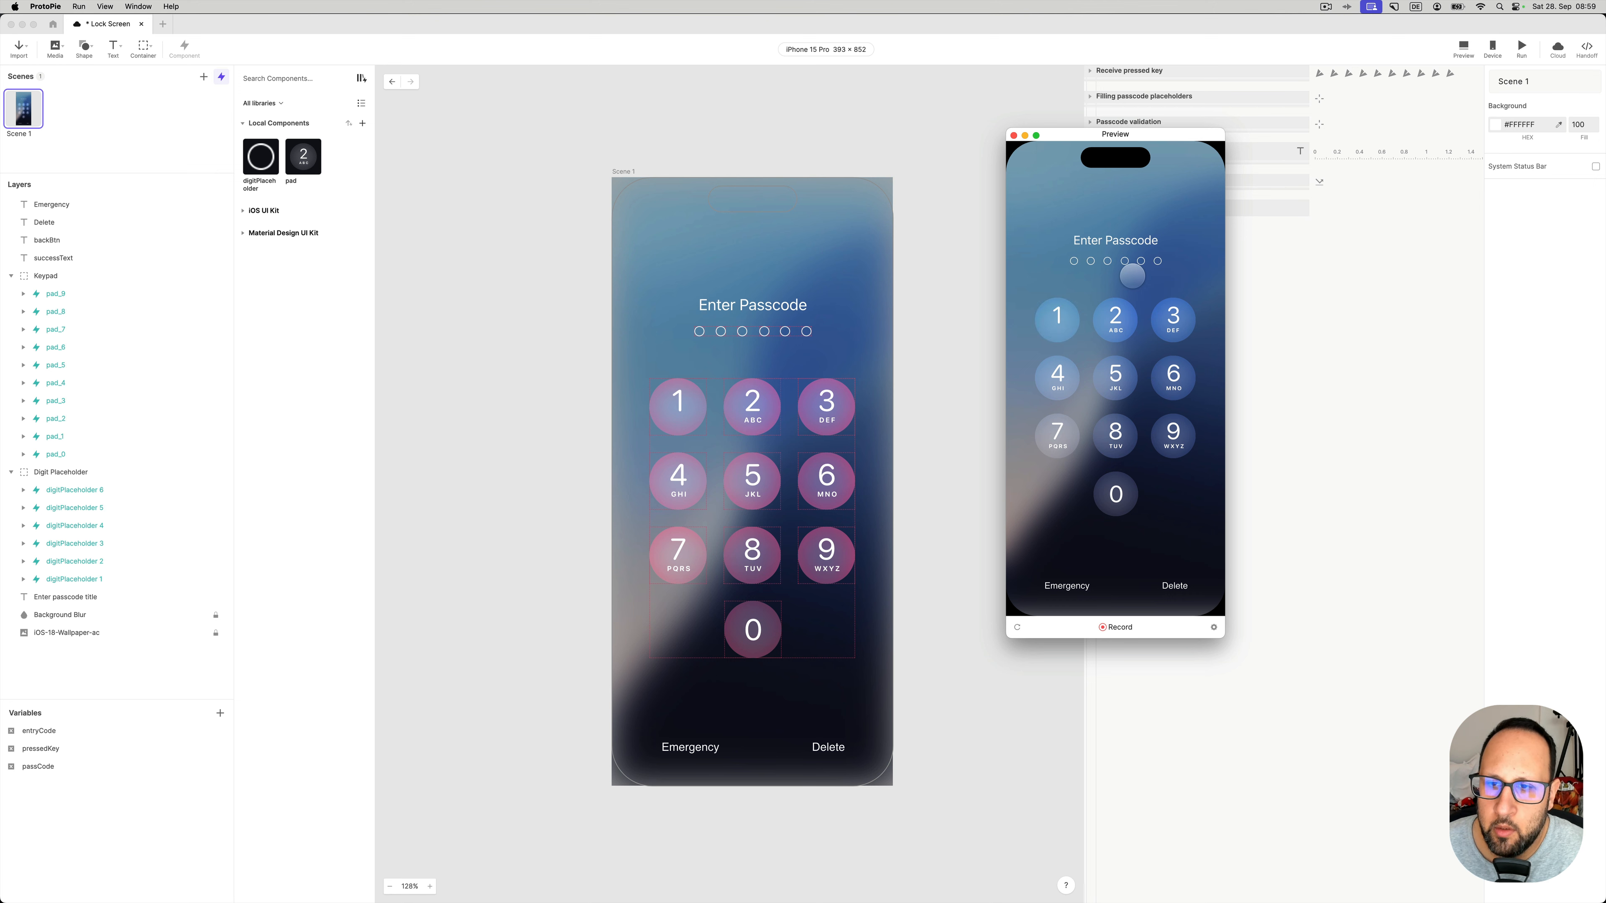
pyautogui.click(1067, 326)
pyautogui.click(1115, 320)
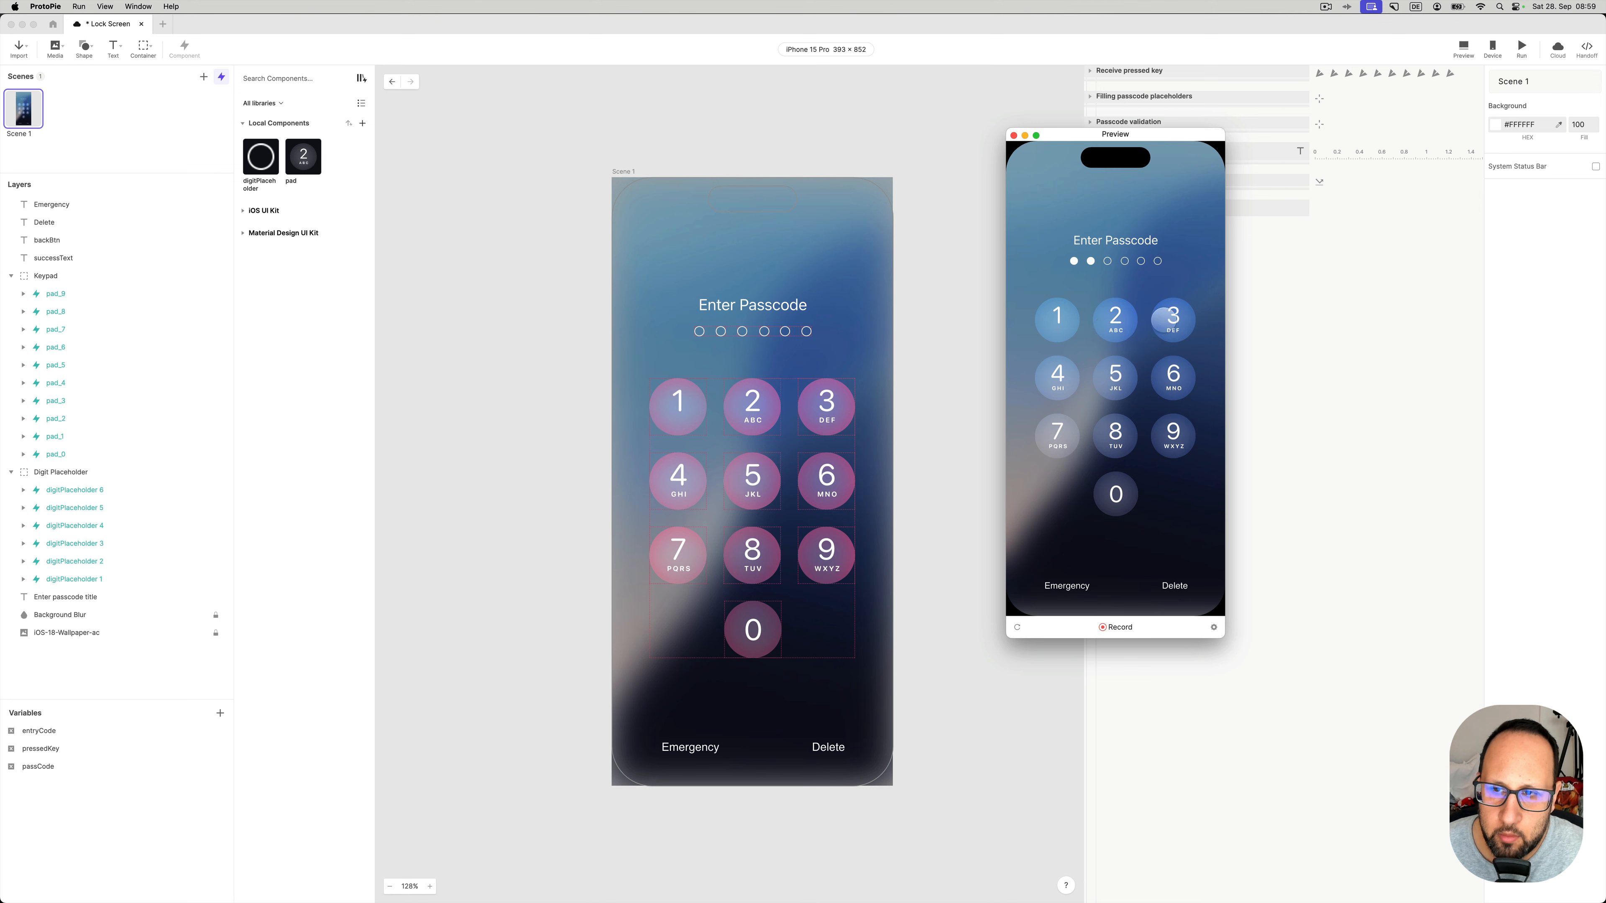
pyautogui.click(1164, 320)
pyautogui.click(1072, 378)
pyautogui.click(1102, 382)
pyautogui.click(1160, 374)
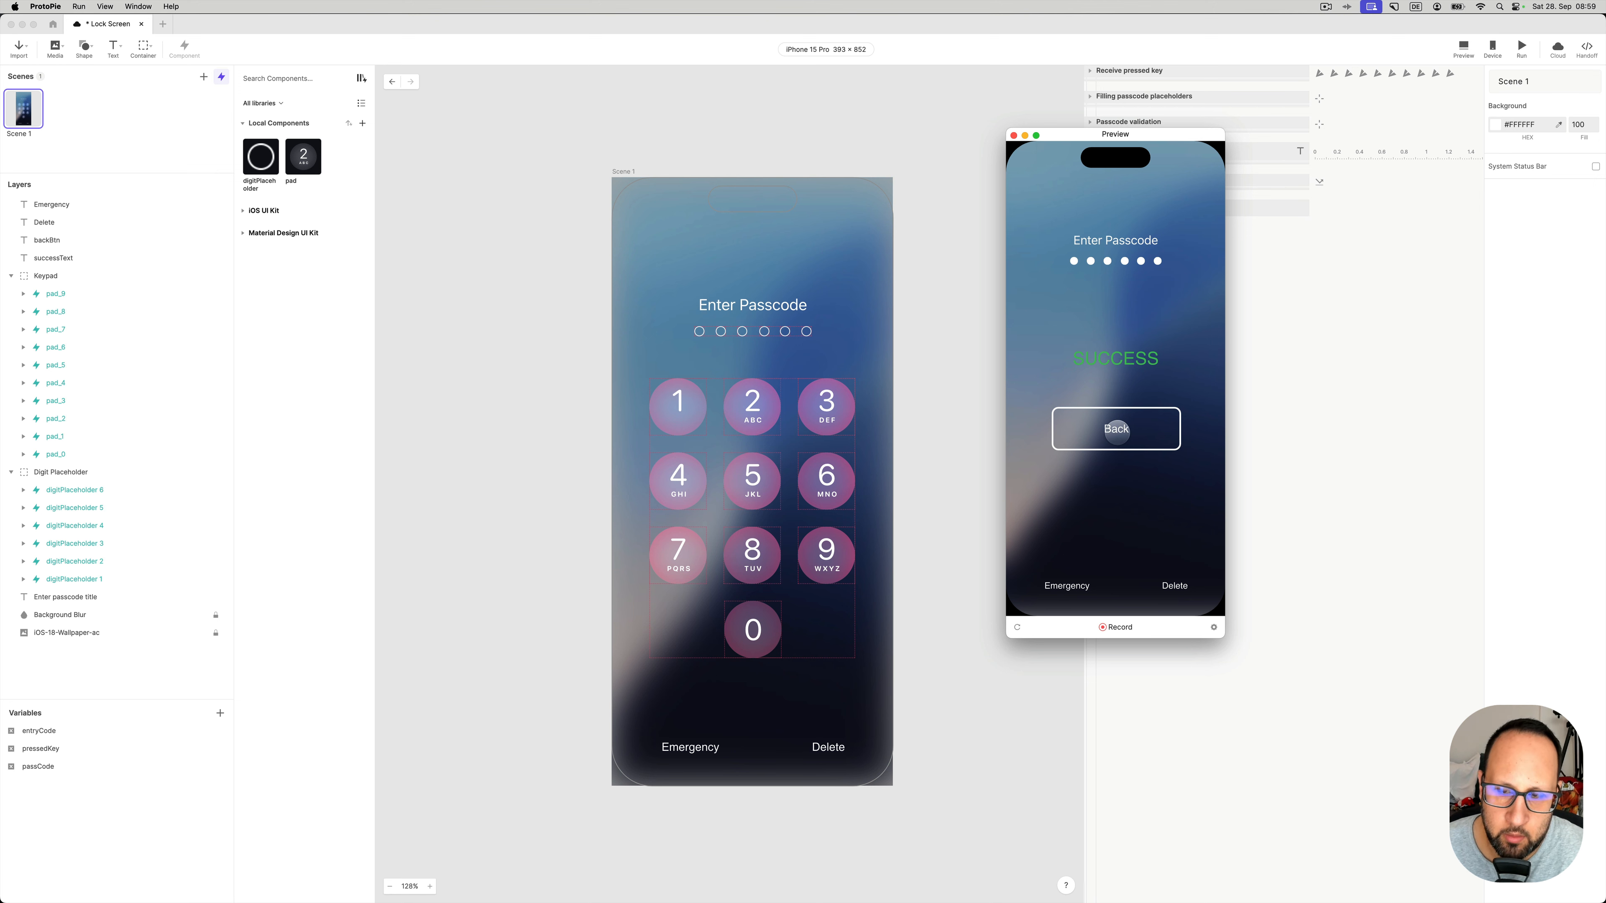
pyautogui.click(1117, 433)
# - Enter a wrong six-digit code starting 7, 4 to confirm the dots reset
pyautogui.click(1061, 443)
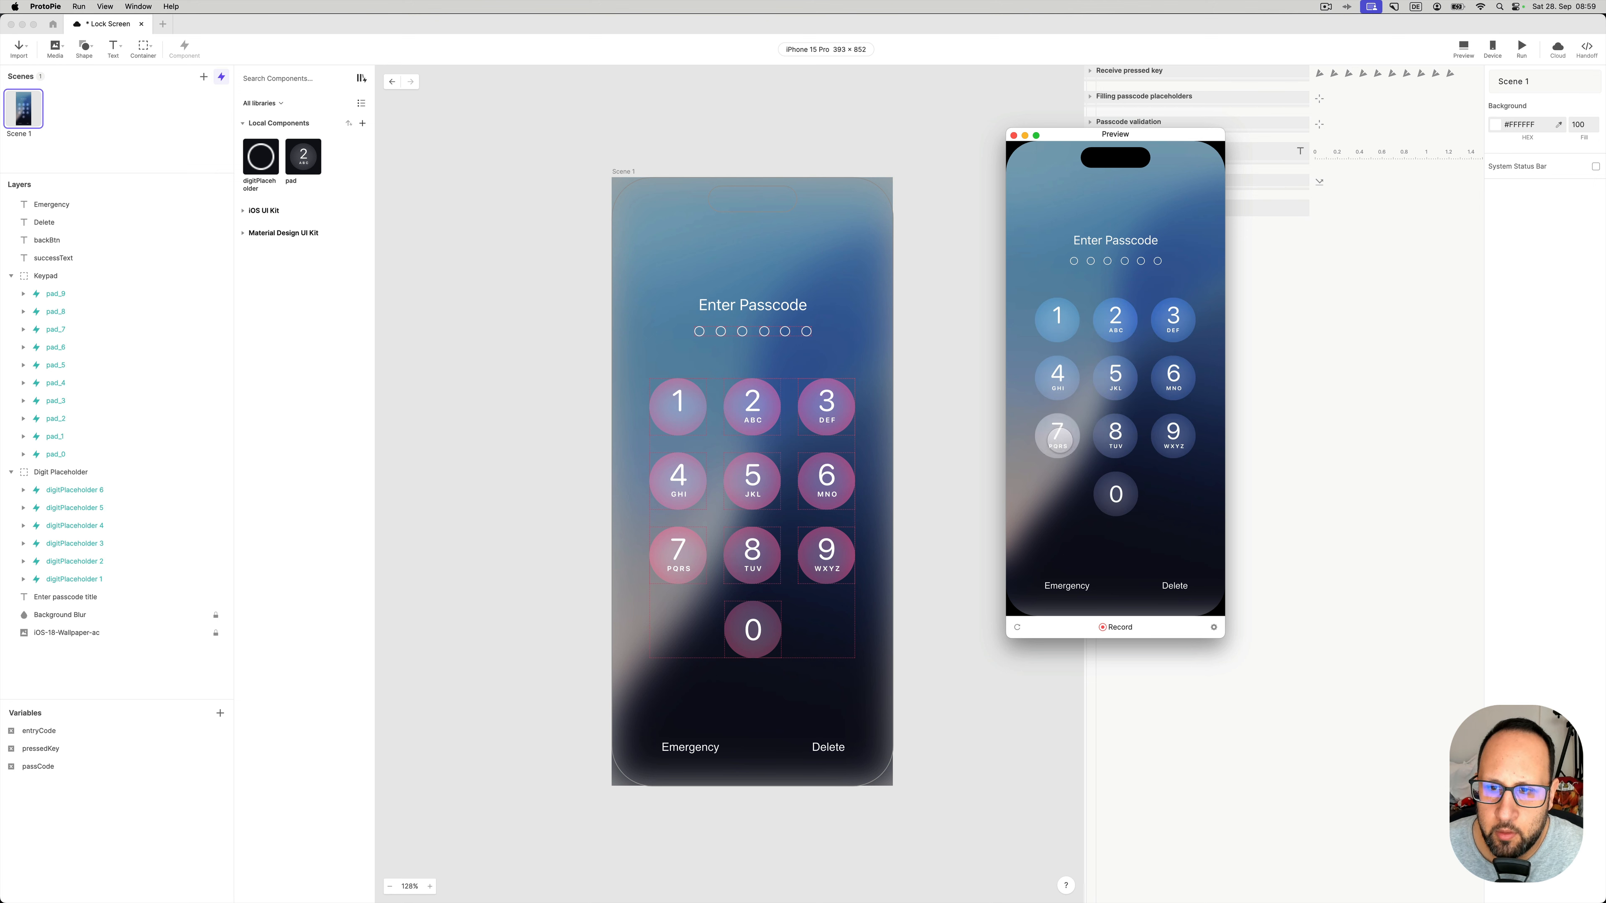
pyautogui.click(1059, 385)
pyautogui.click(1131, 375)
pyautogui.click(1171, 321)
pyautogui.click(1118, 321)
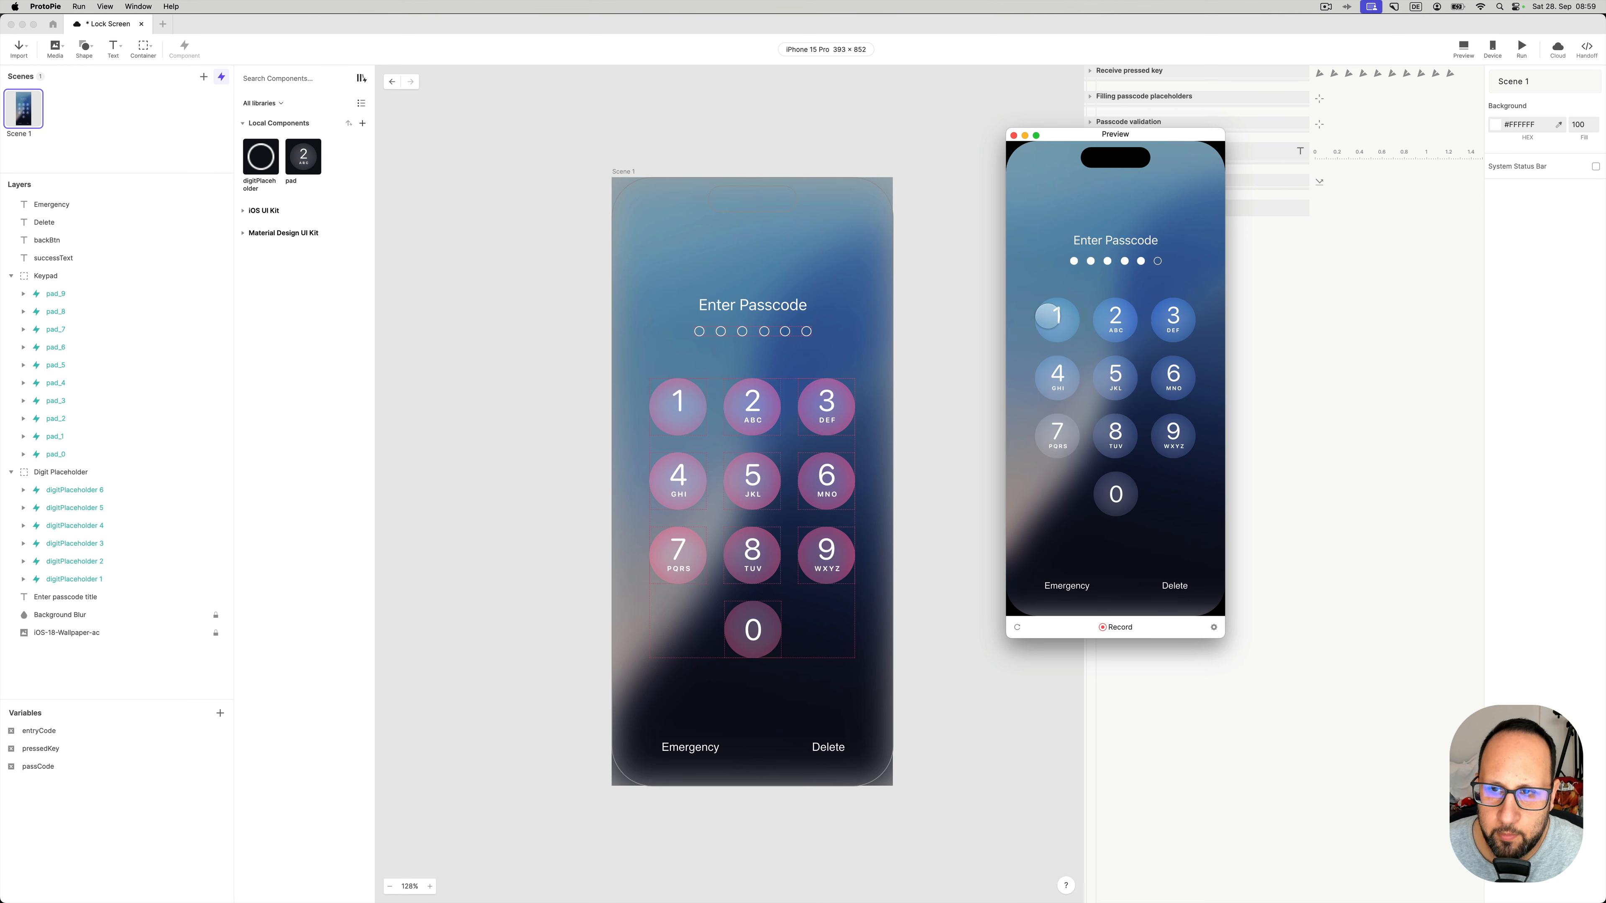
pyautogui.click(1047, 317)
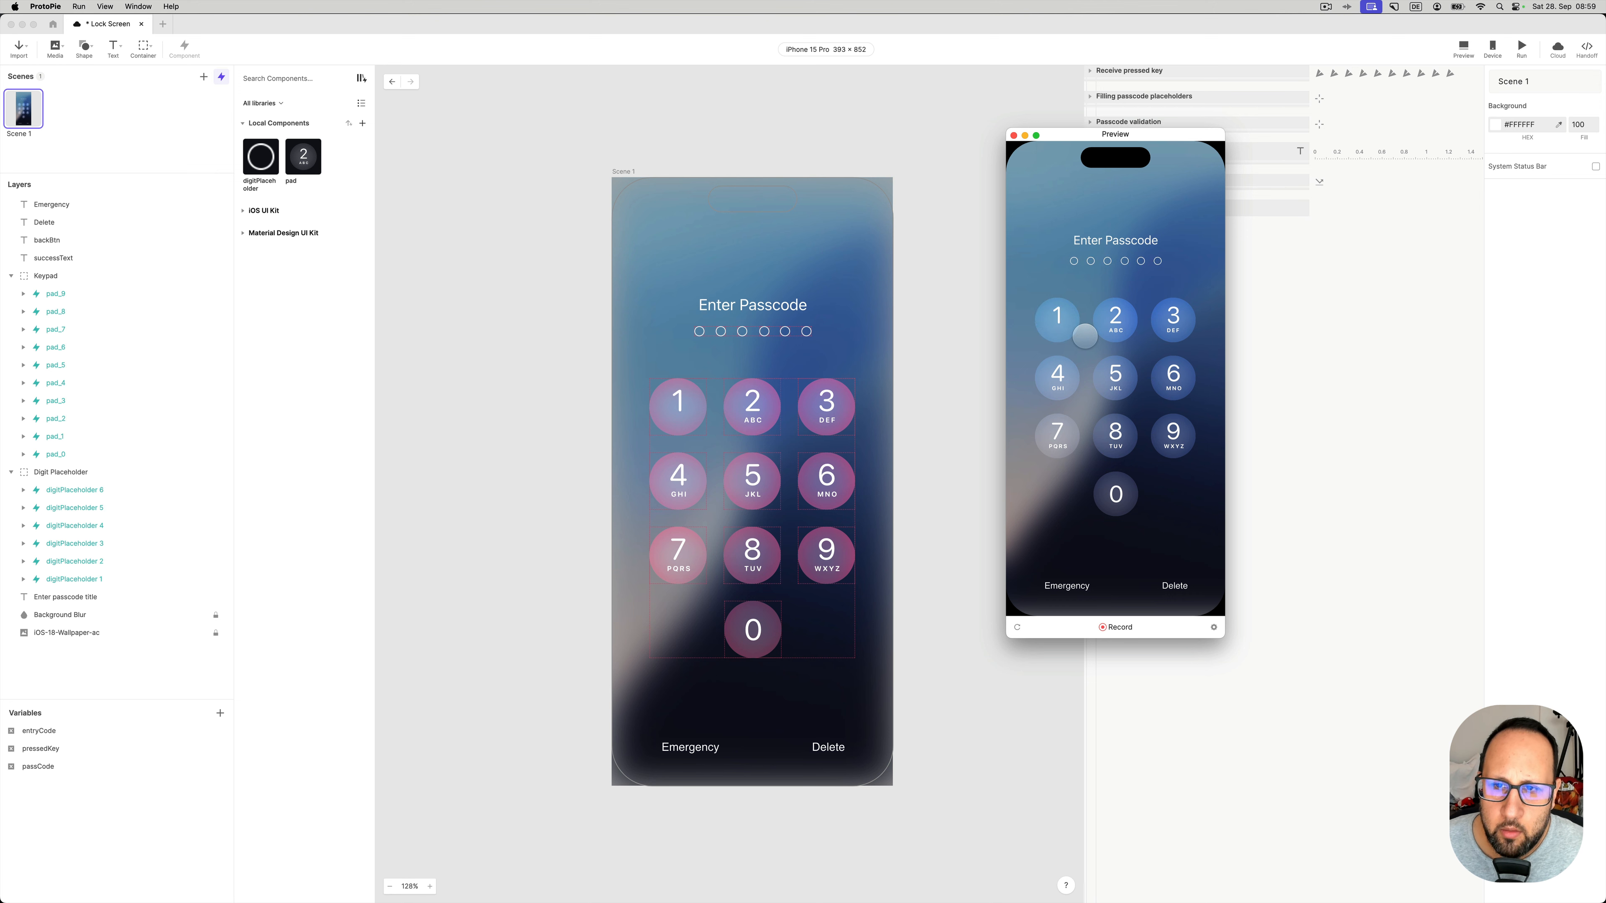
# - Enter 1, 2, 3, delete the last digit, then add 0, 8, 5 and 3
pyautogui.click(1060, 320)
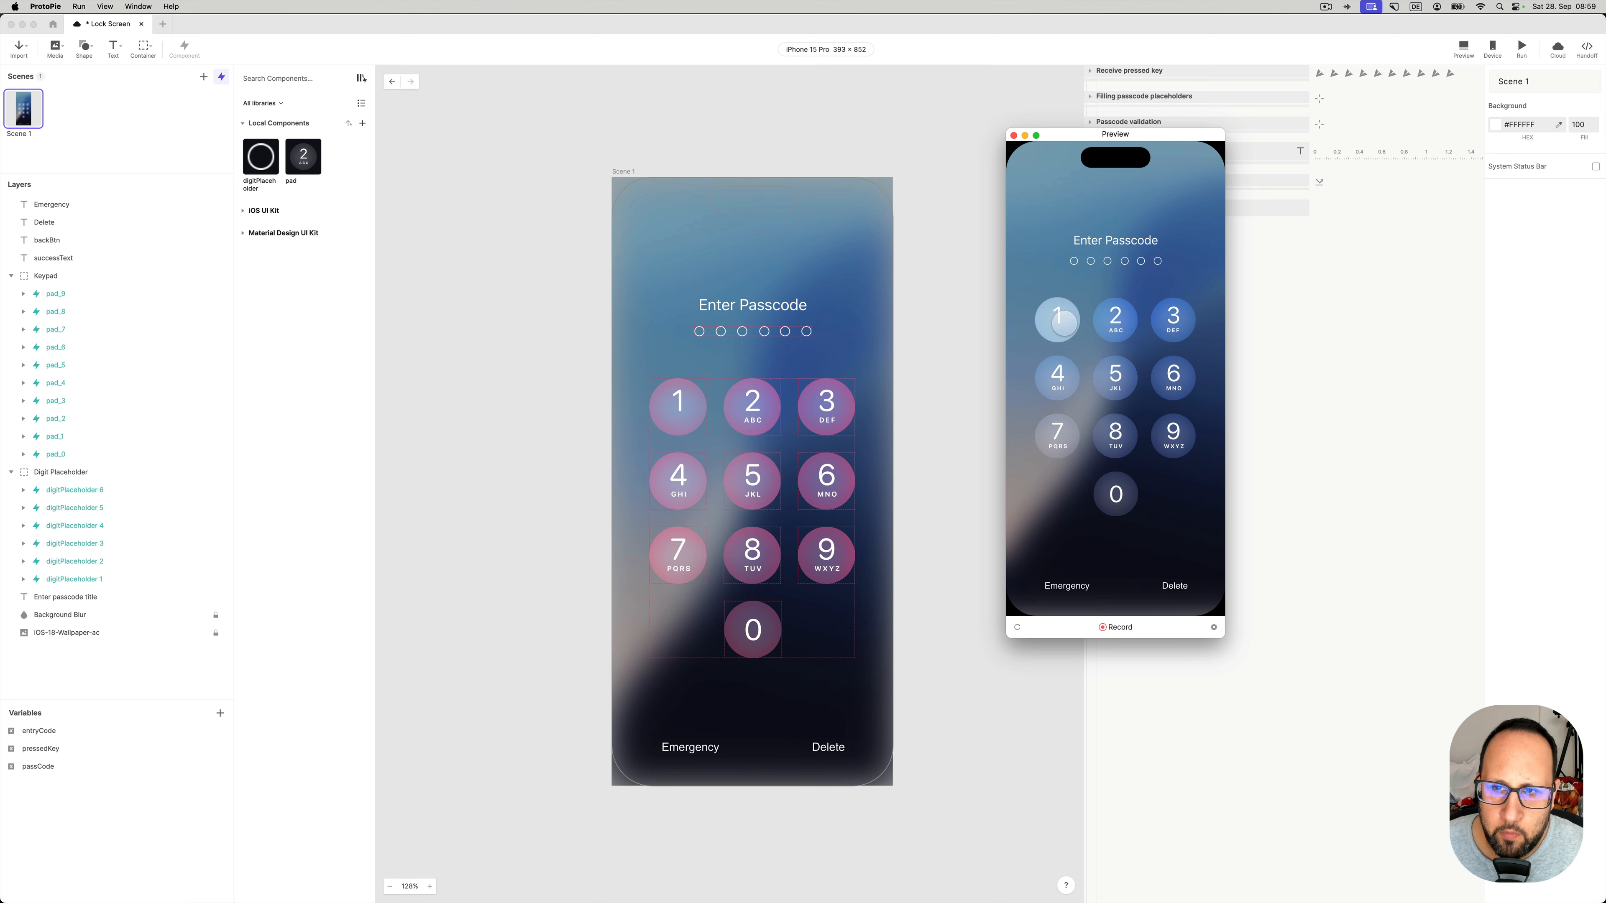
pyautogui.click(1115, 319)
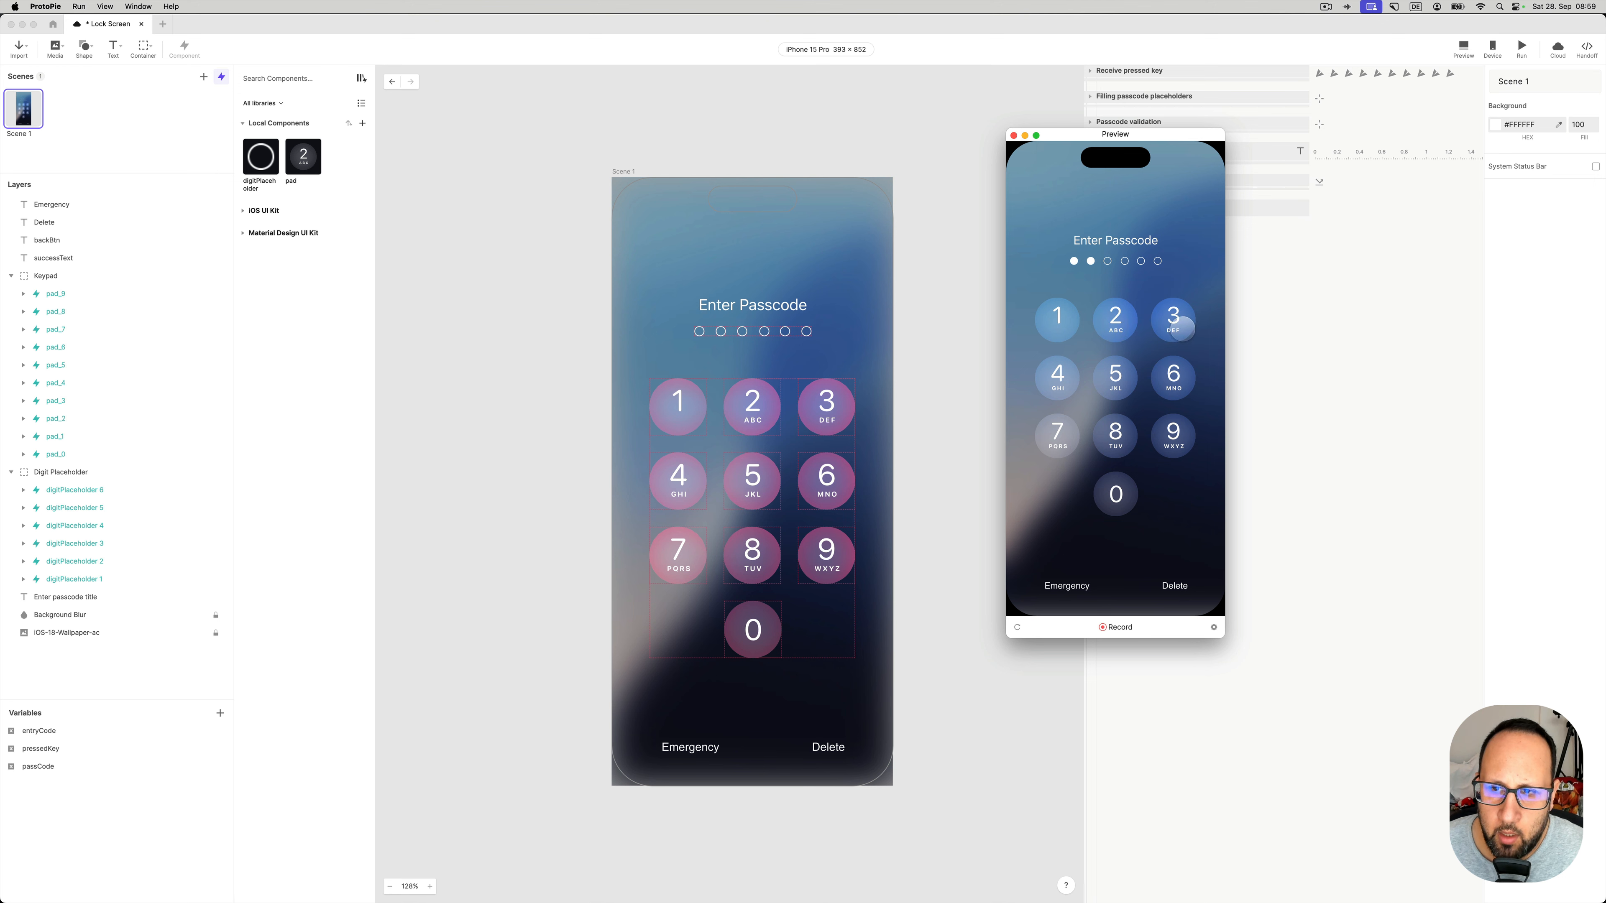
pyautogui.click(1172, 318)
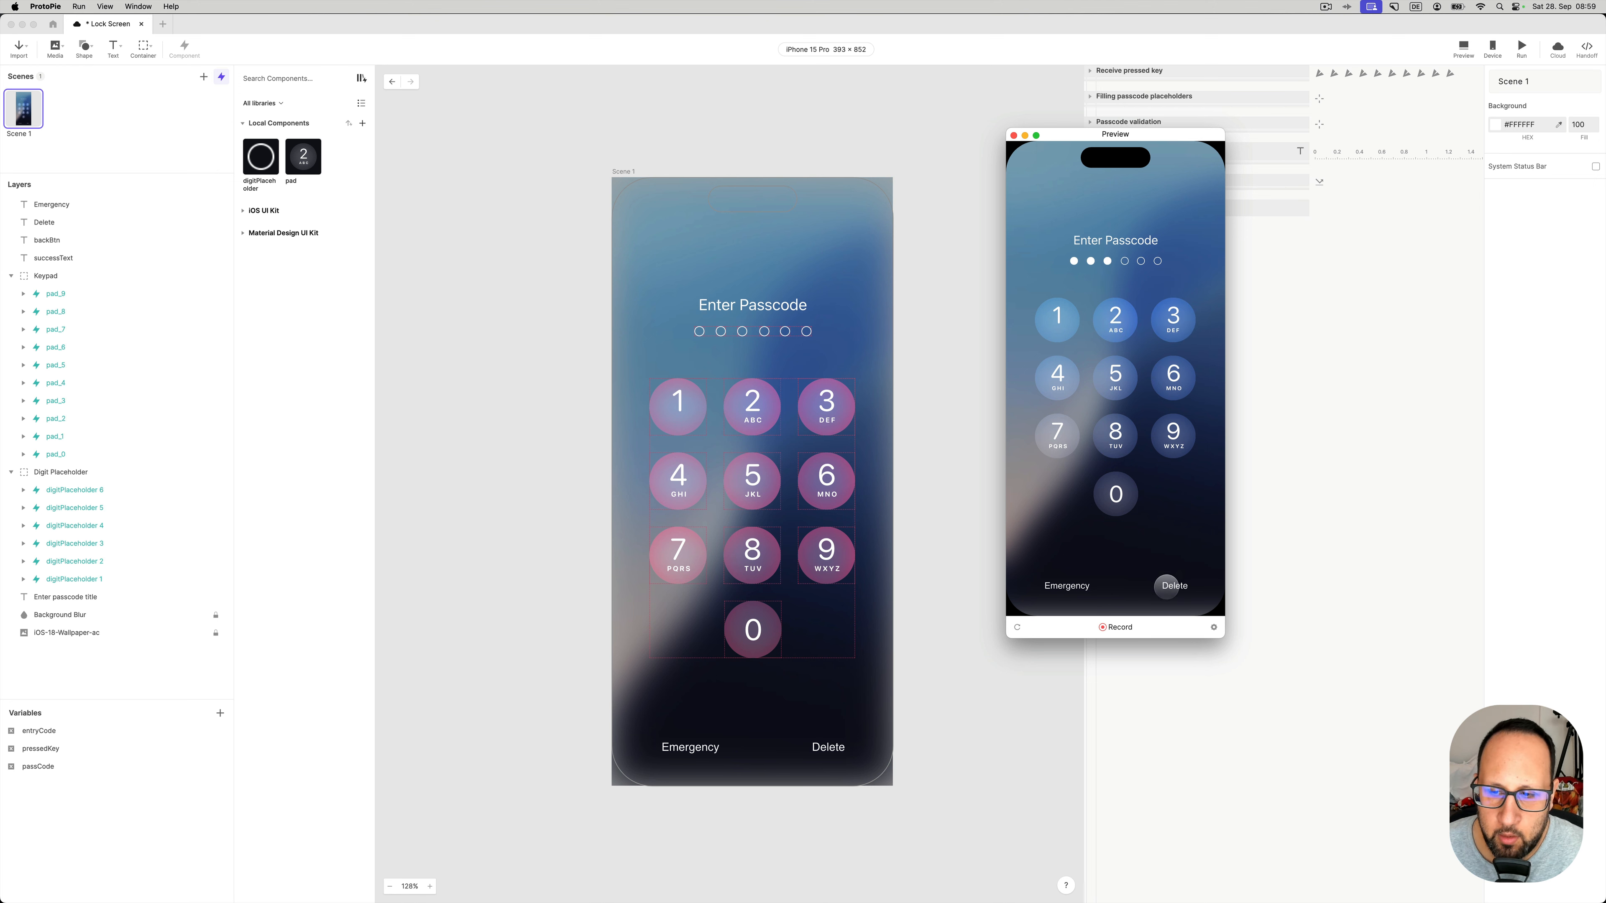
pyautogui.click(1179, 587)
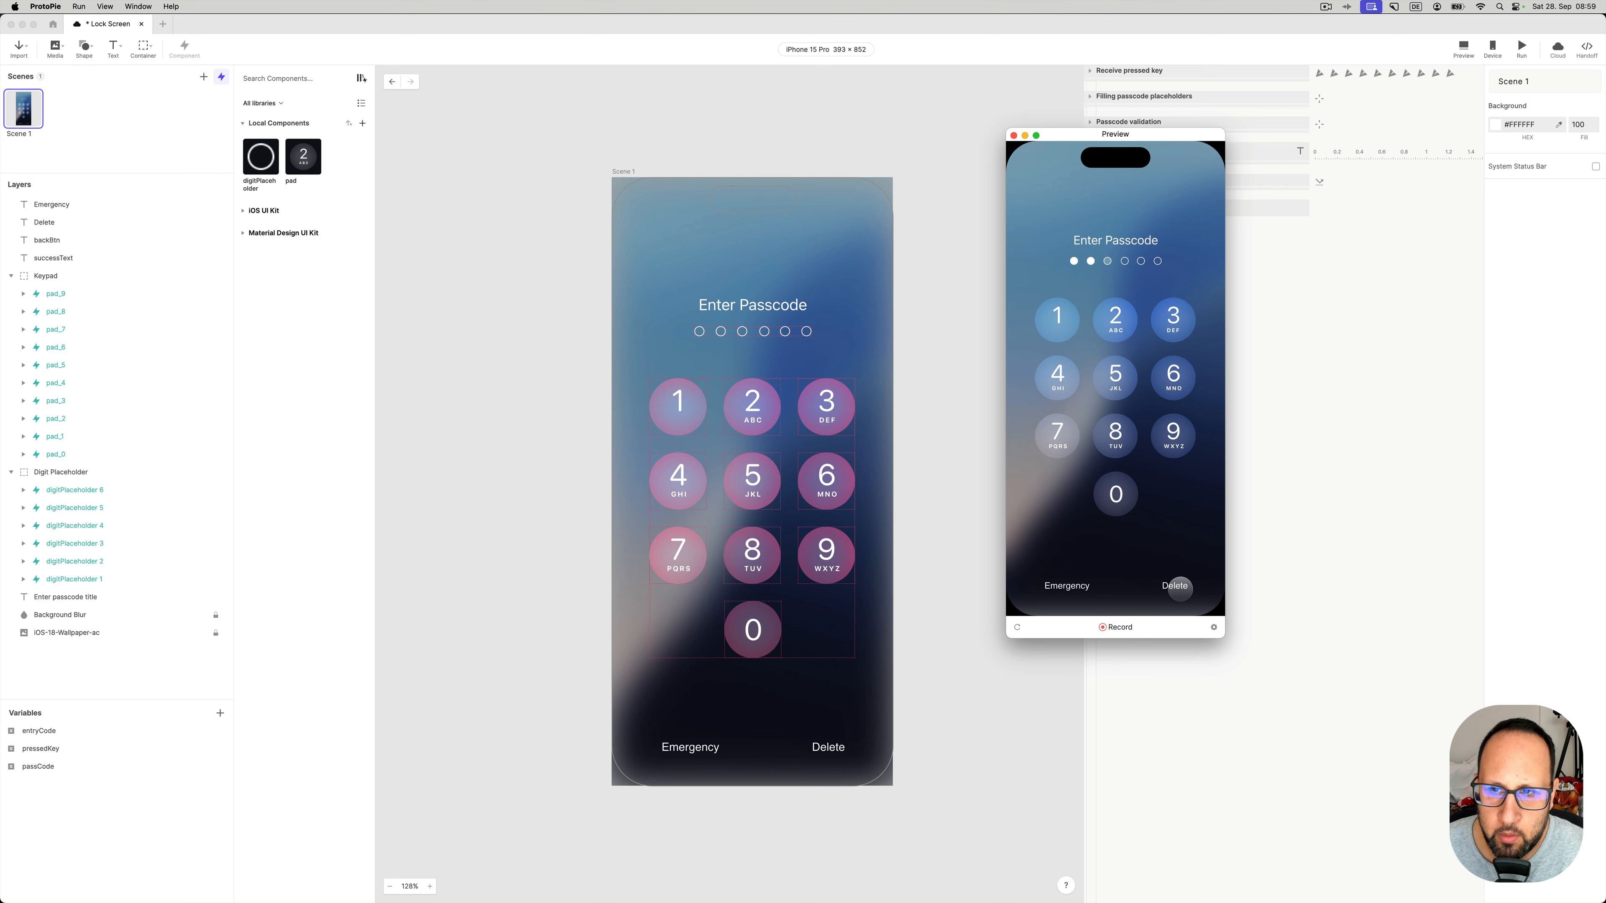
pyautogui.click(1116, 493)
pyautogui.click(1115, 435)
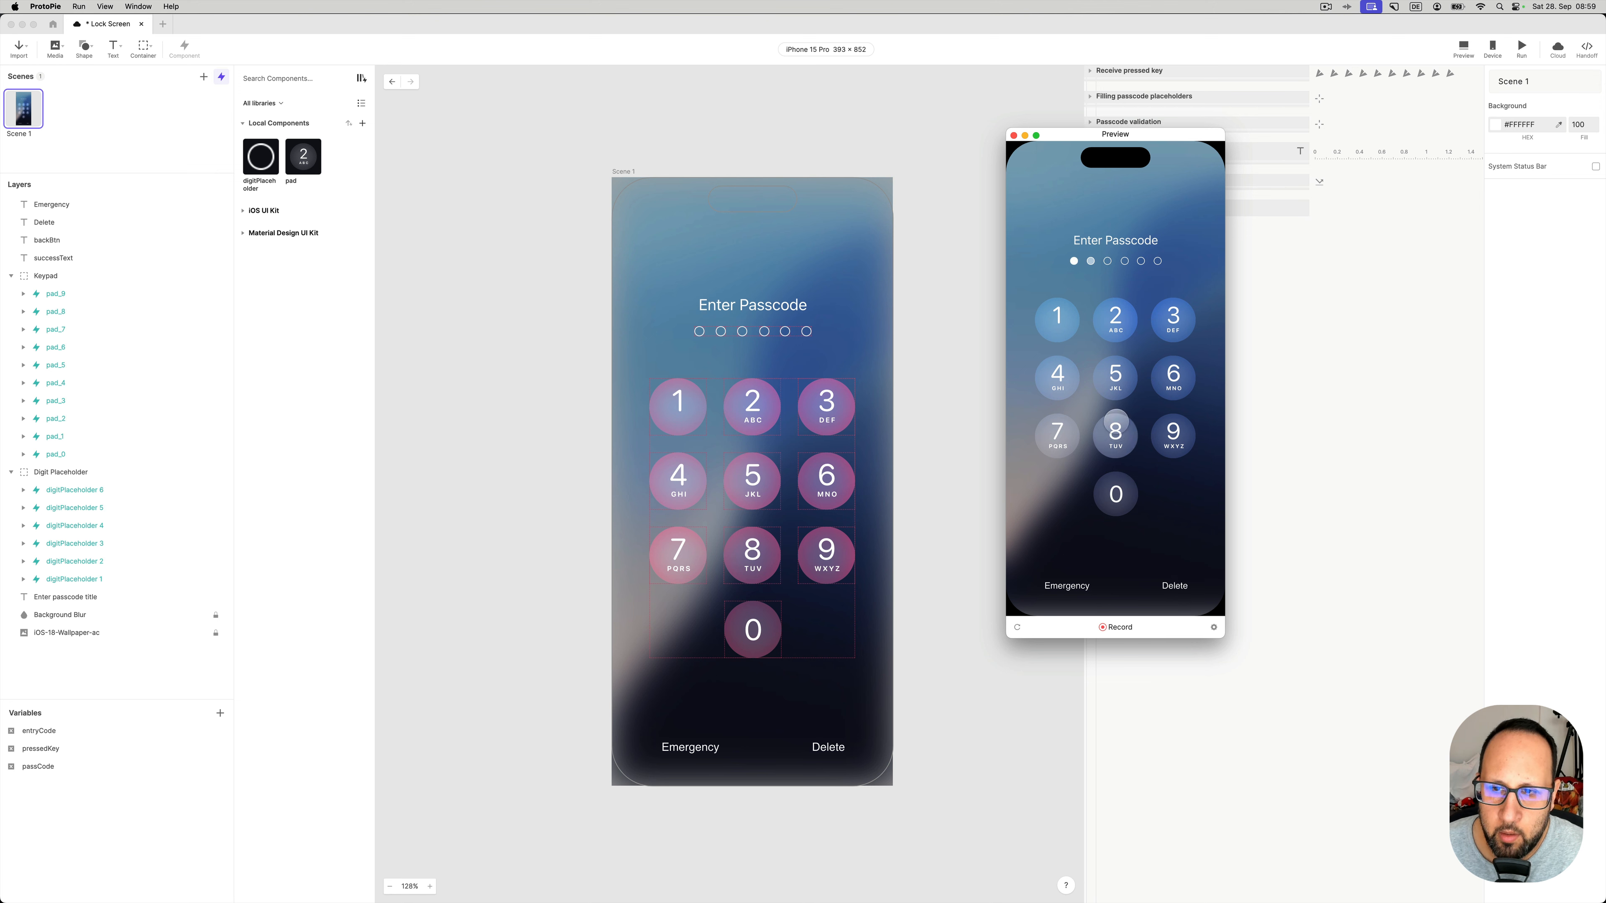
pyautogui.click(1115, 377)
pyautogui.click(1171, 320)
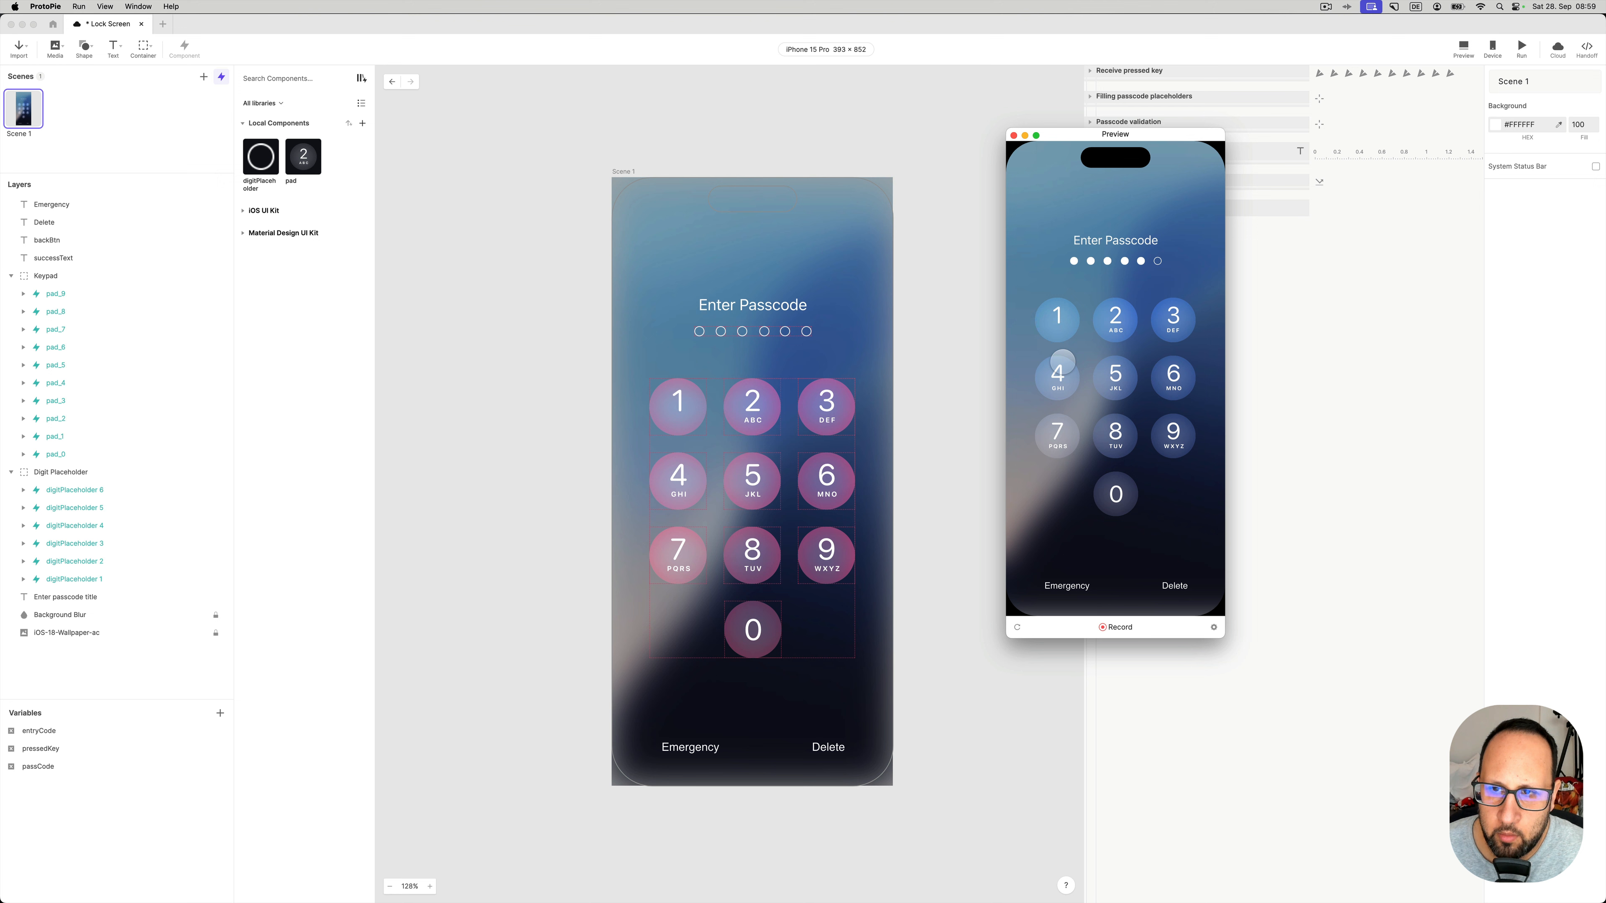
# - Delete digits one by one, enter and delete a single 1, then close the preview
pyautogui.click(1172, 587)
pyautogui.click(1172, 586)
pyautogui.click(1172, 587)
pyautogui.click(1172, 586)
pyautogui.click(1172, 586)
pyautogui.click(1057, 321)
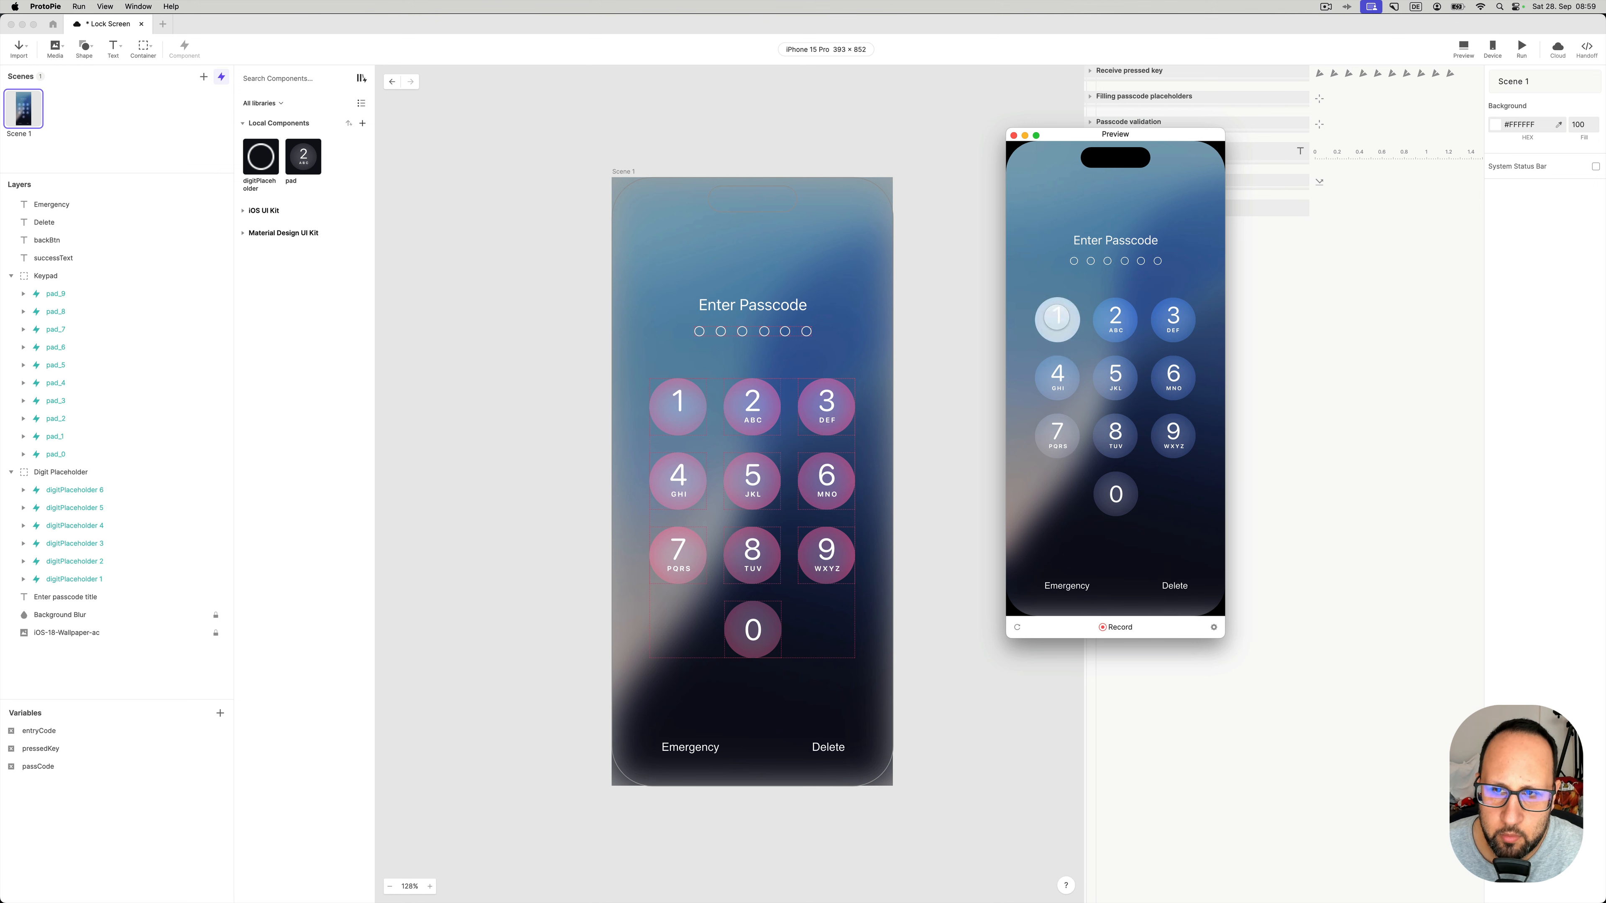
pyautogui.click(1166, 577)
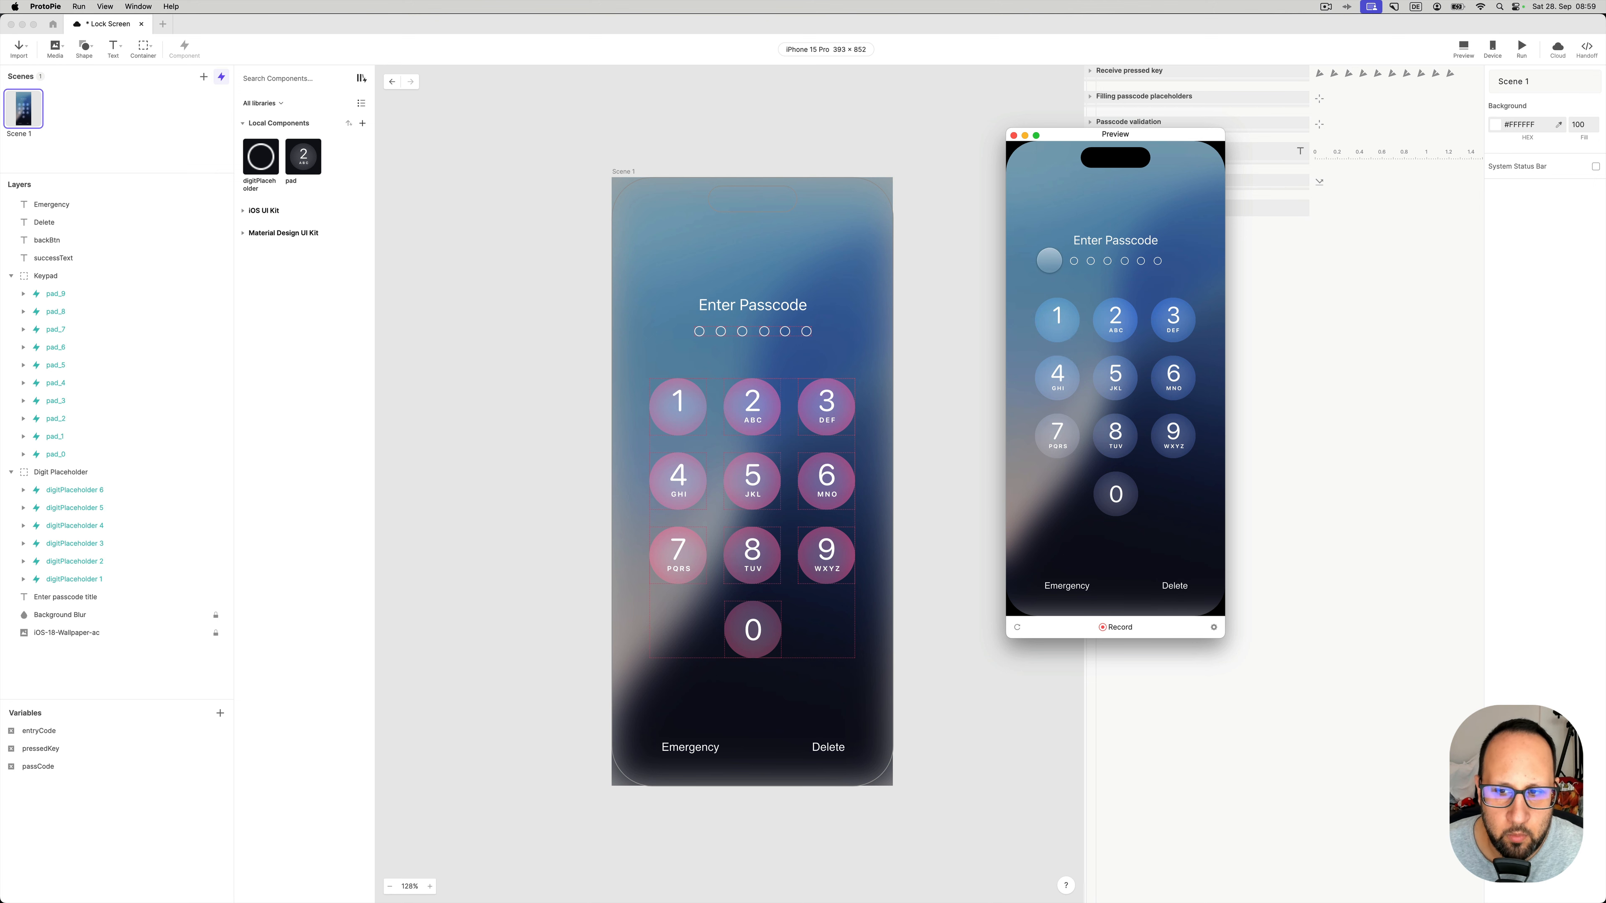
pyautogui.click(1013, 136)
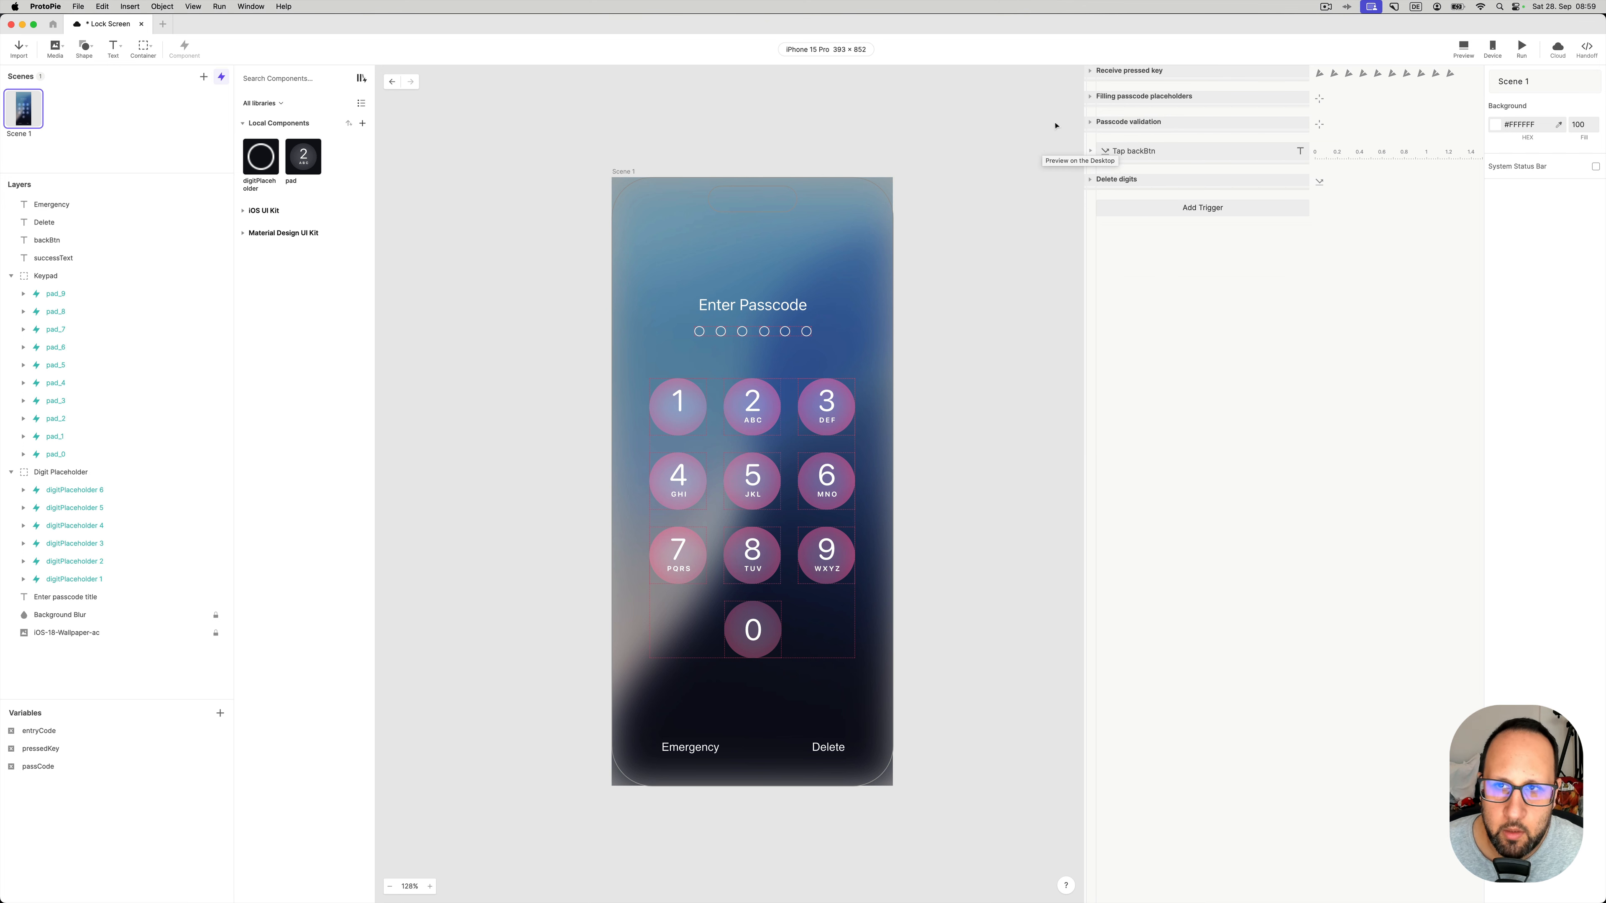
# - Expand Receive pressed key and confirm pad_0's KEYPRESS Receive assigns its value to pressedKey
pyautogui.click(1090, 73)
pyautogui.click(1107, 89)
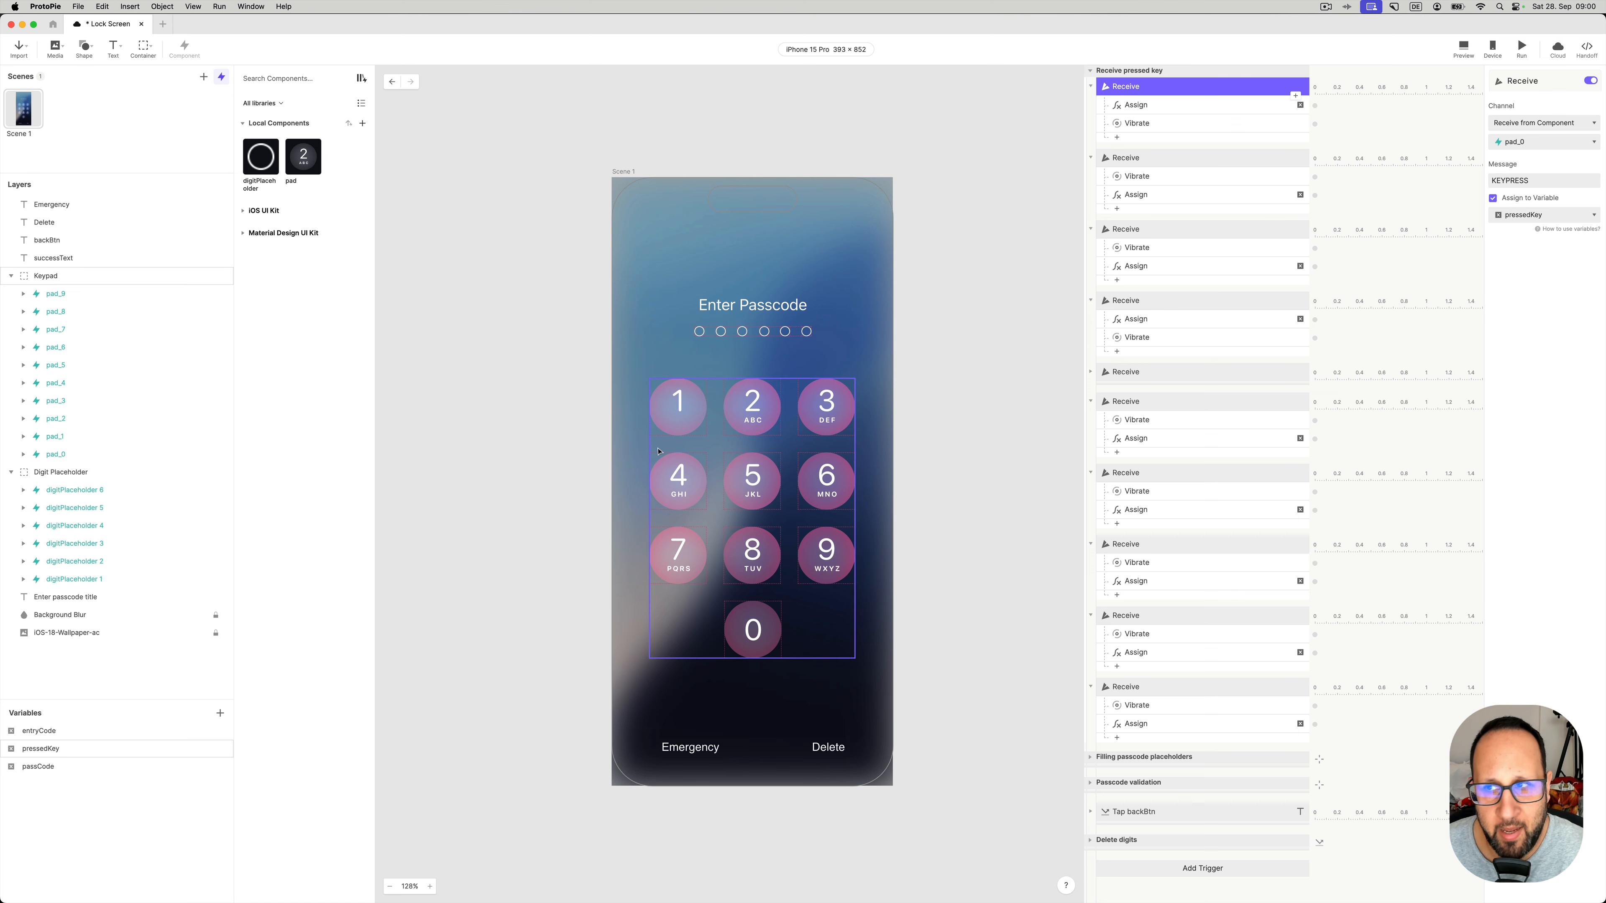
pyautogui.click(306, 157)
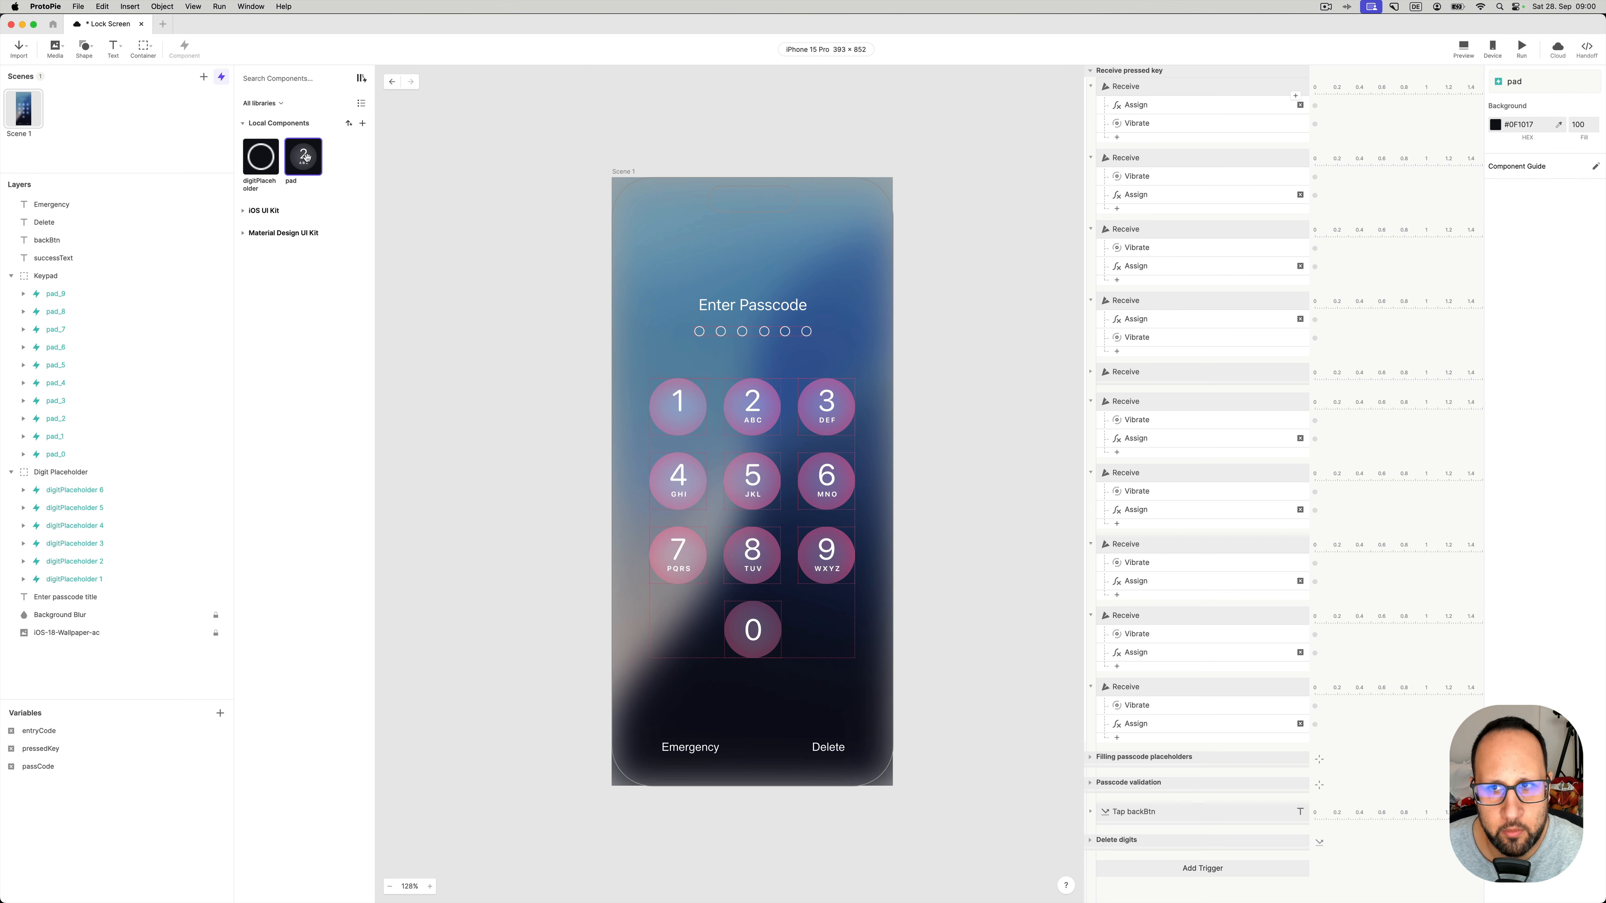
pyautogui.doubleClick(306, 158)
pyautogui.click(1167, 217)
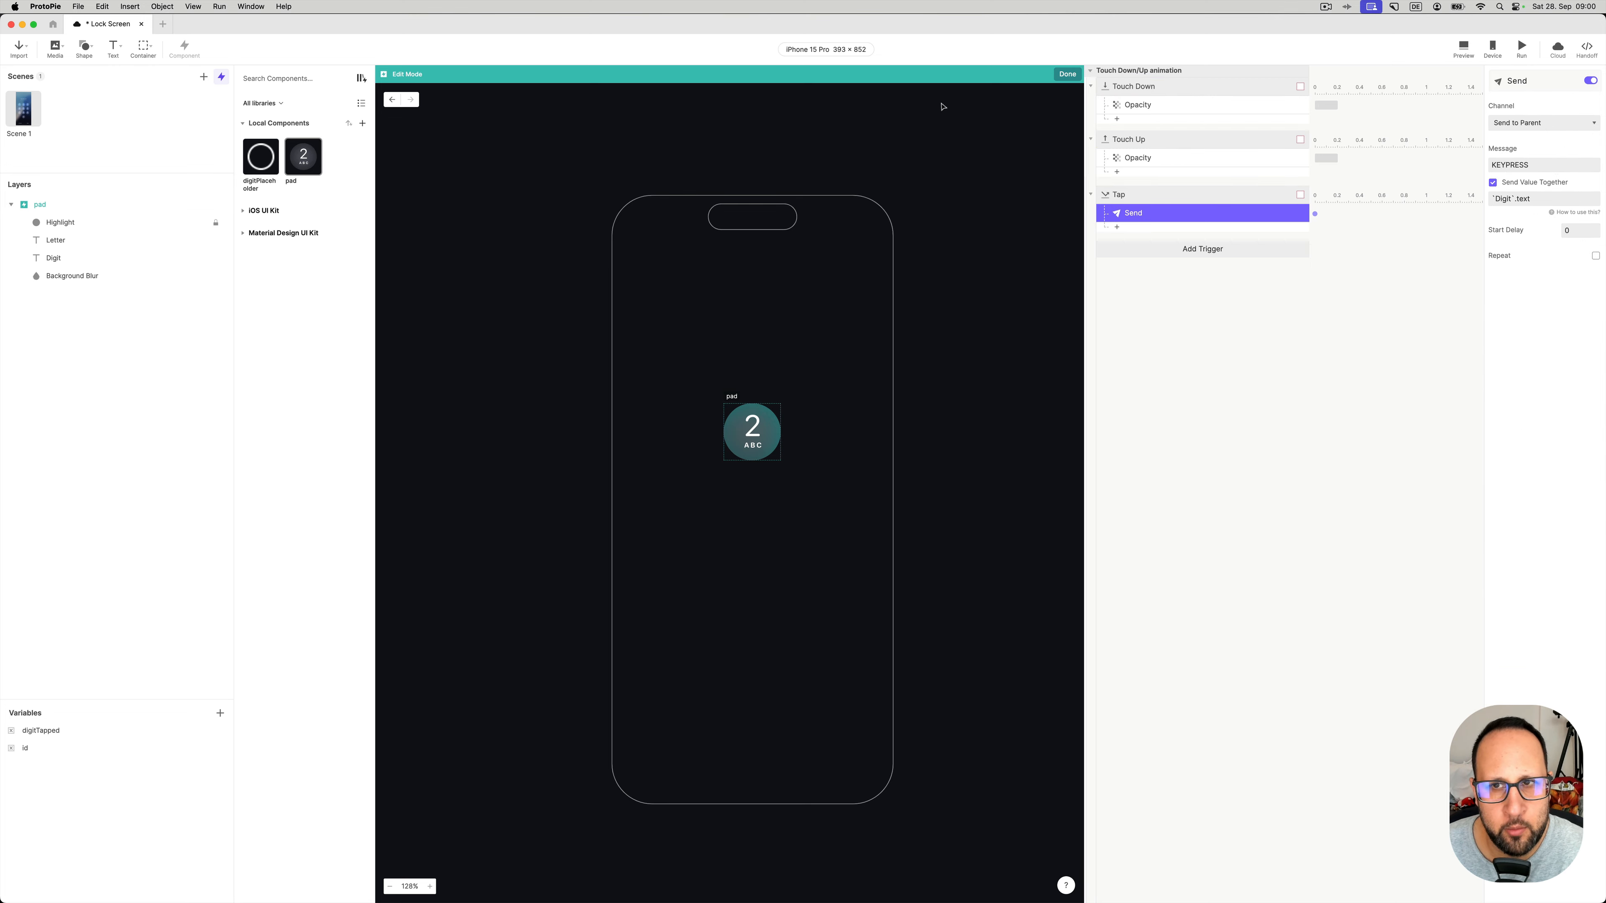
pyautogui.click(1067, 74)
pyautogui.click(1125, 89)
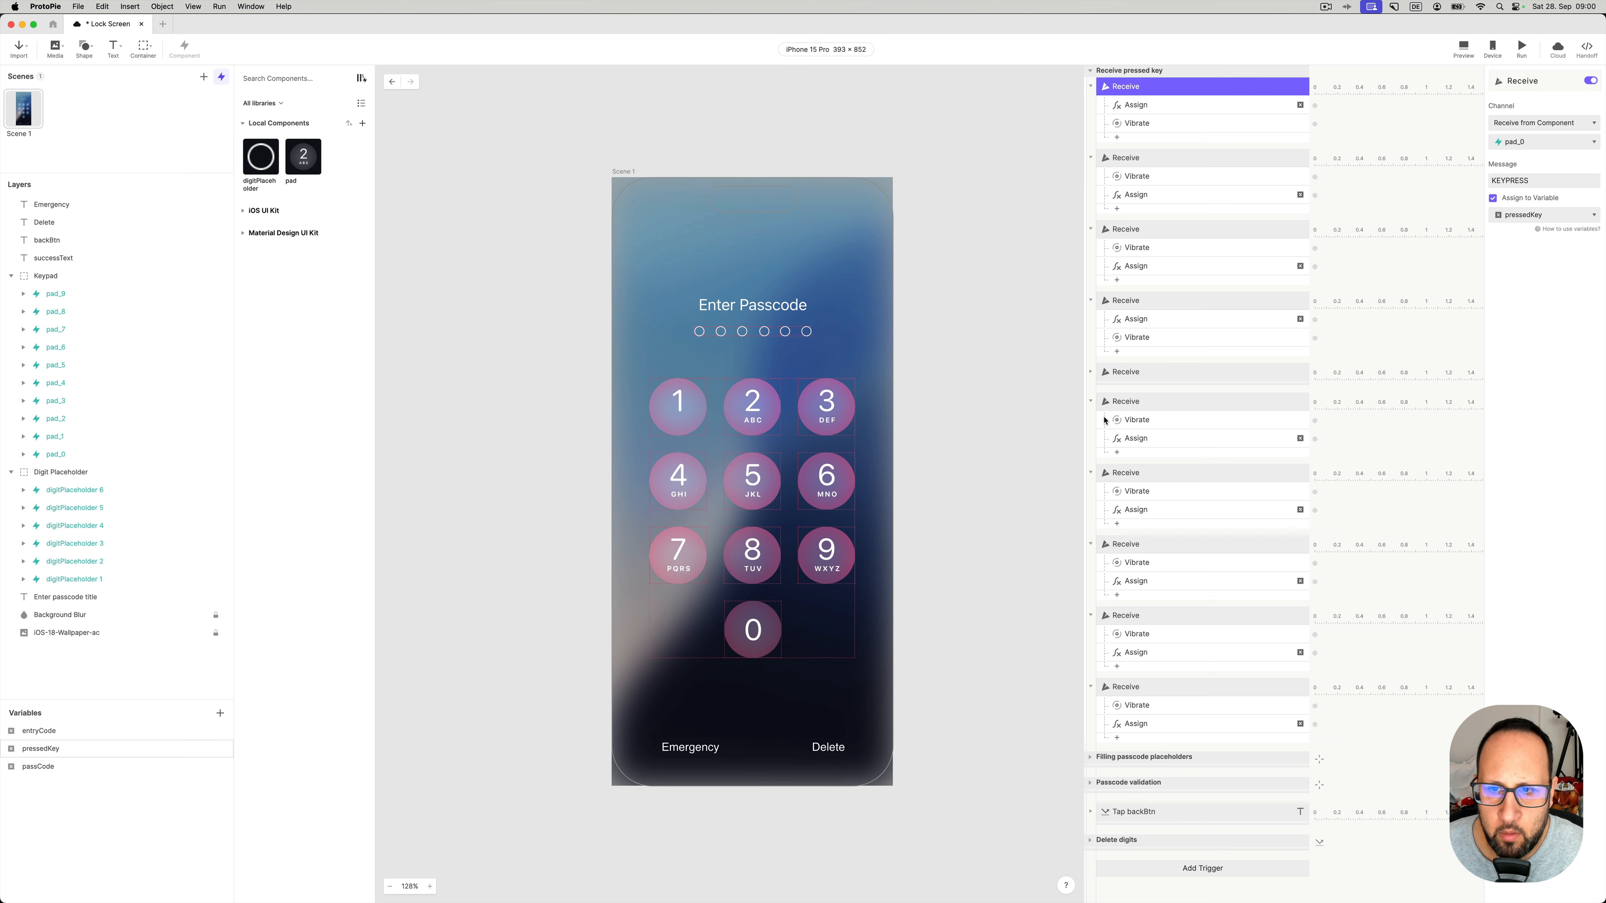
pyautogui.click(1090, 371)
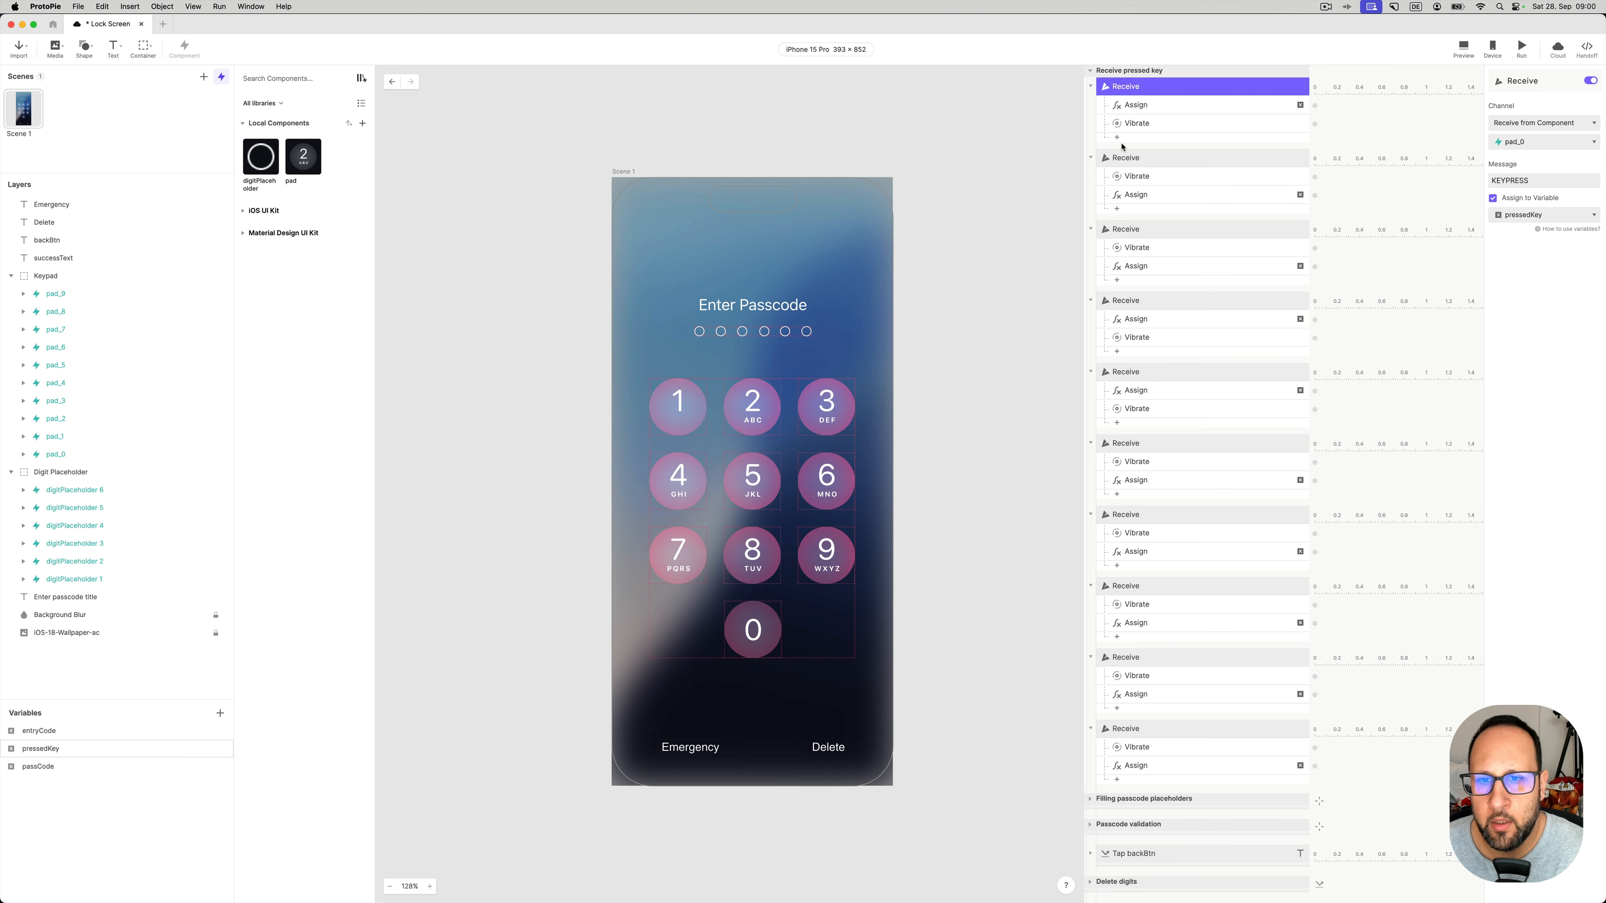
pyautogui.click(1547, 143)
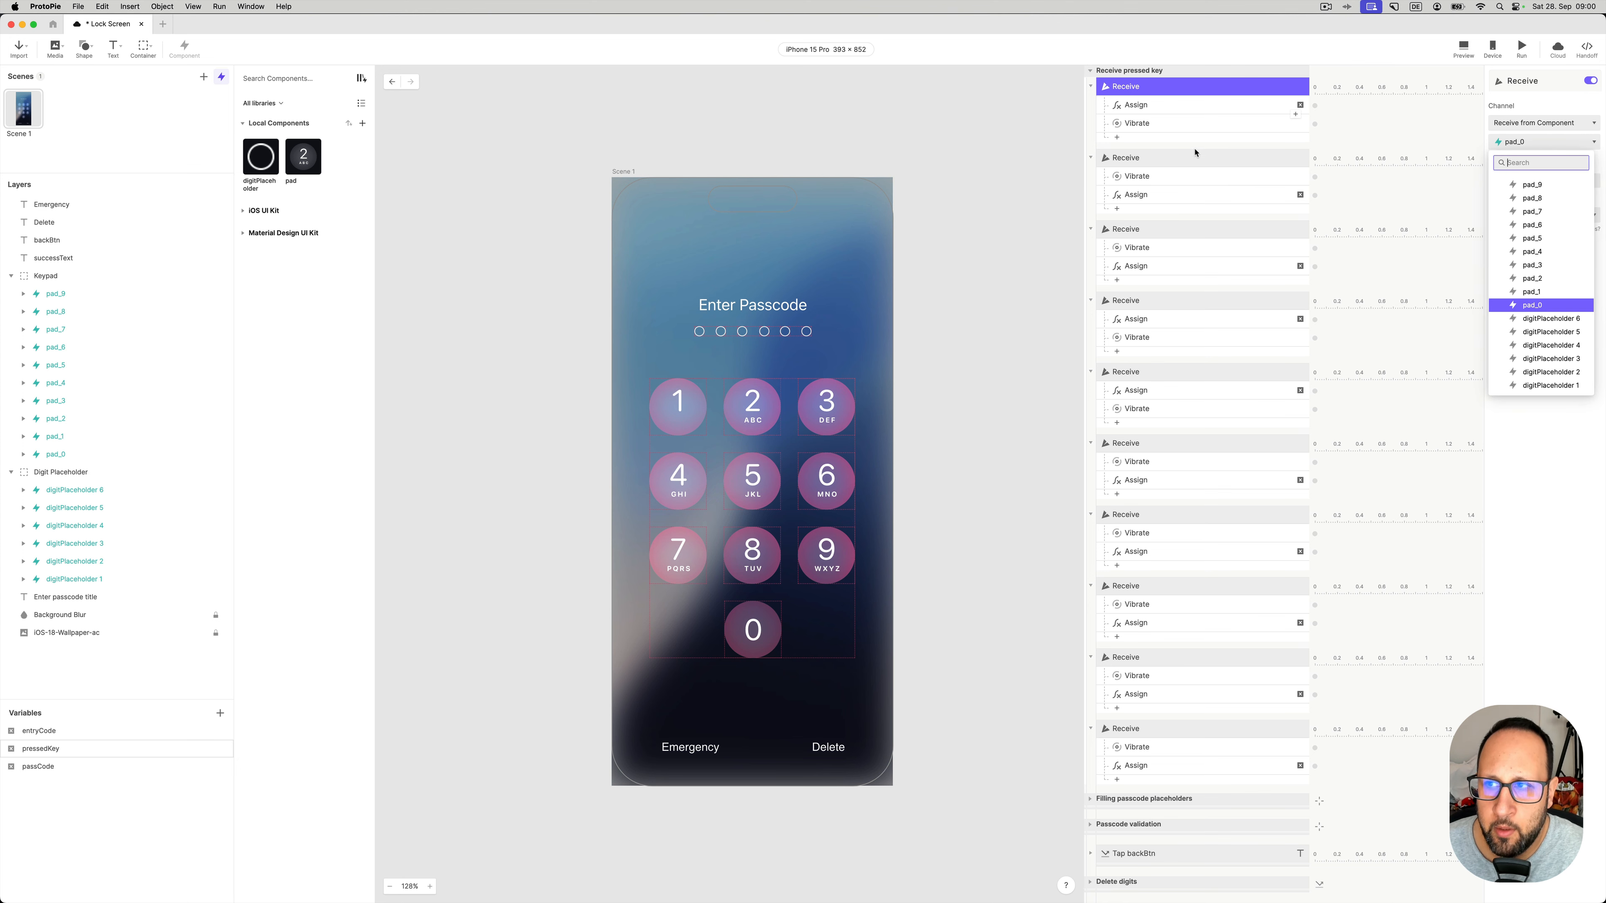
pyautogui.click(1155, 158)
pyautogui.click(1157, 158)
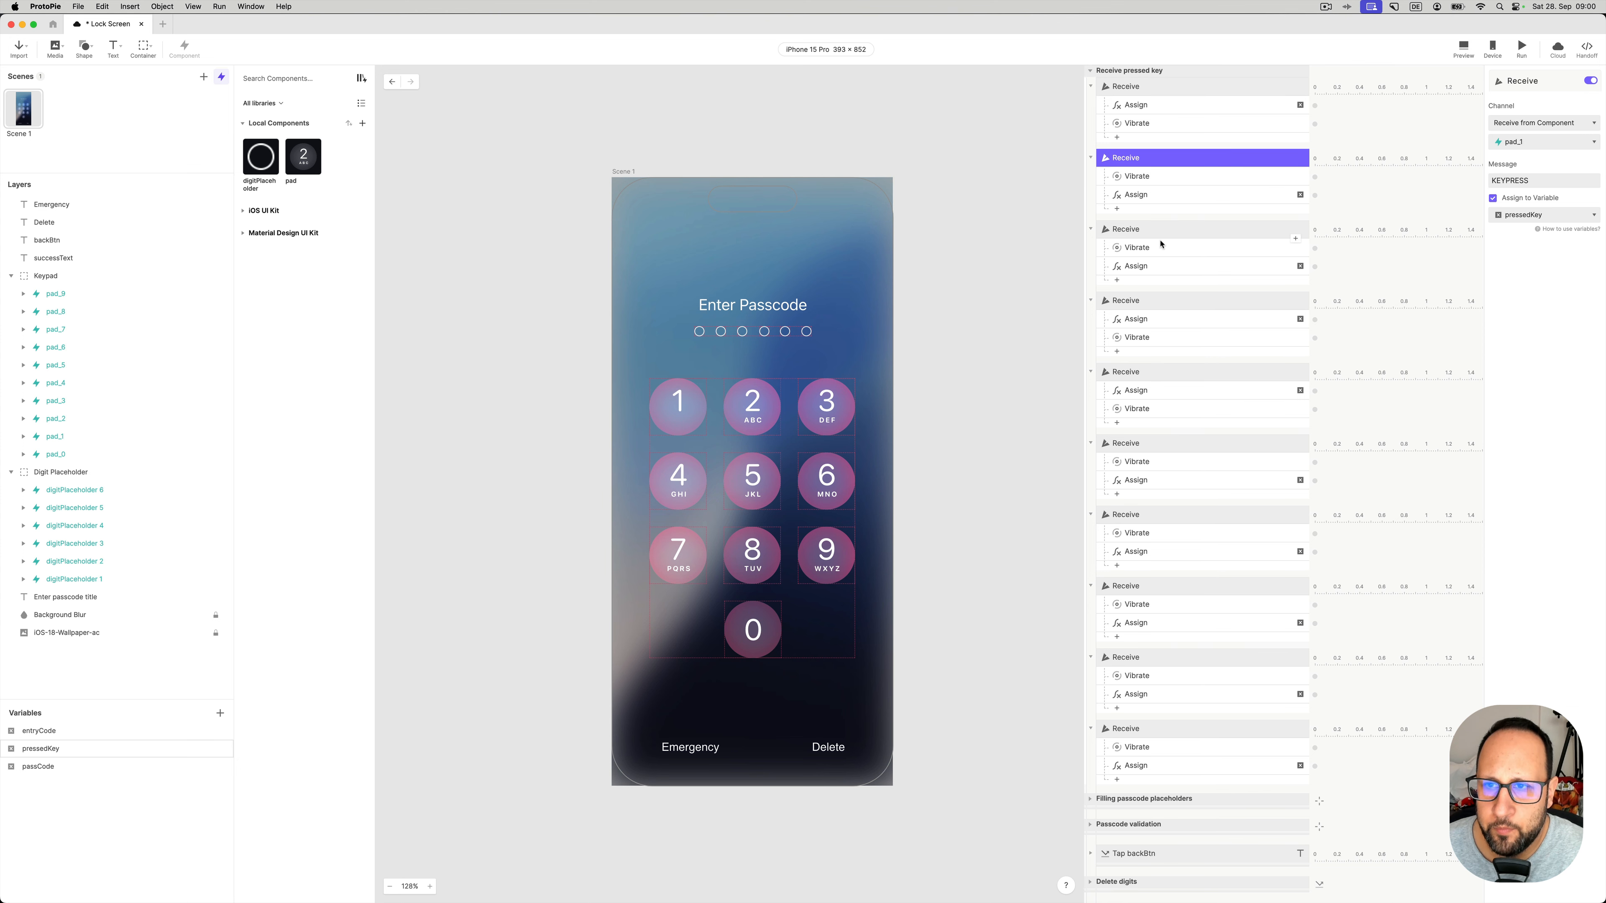
pyautogui.click(1160, 230)
pyautogui.click(1162, 302)
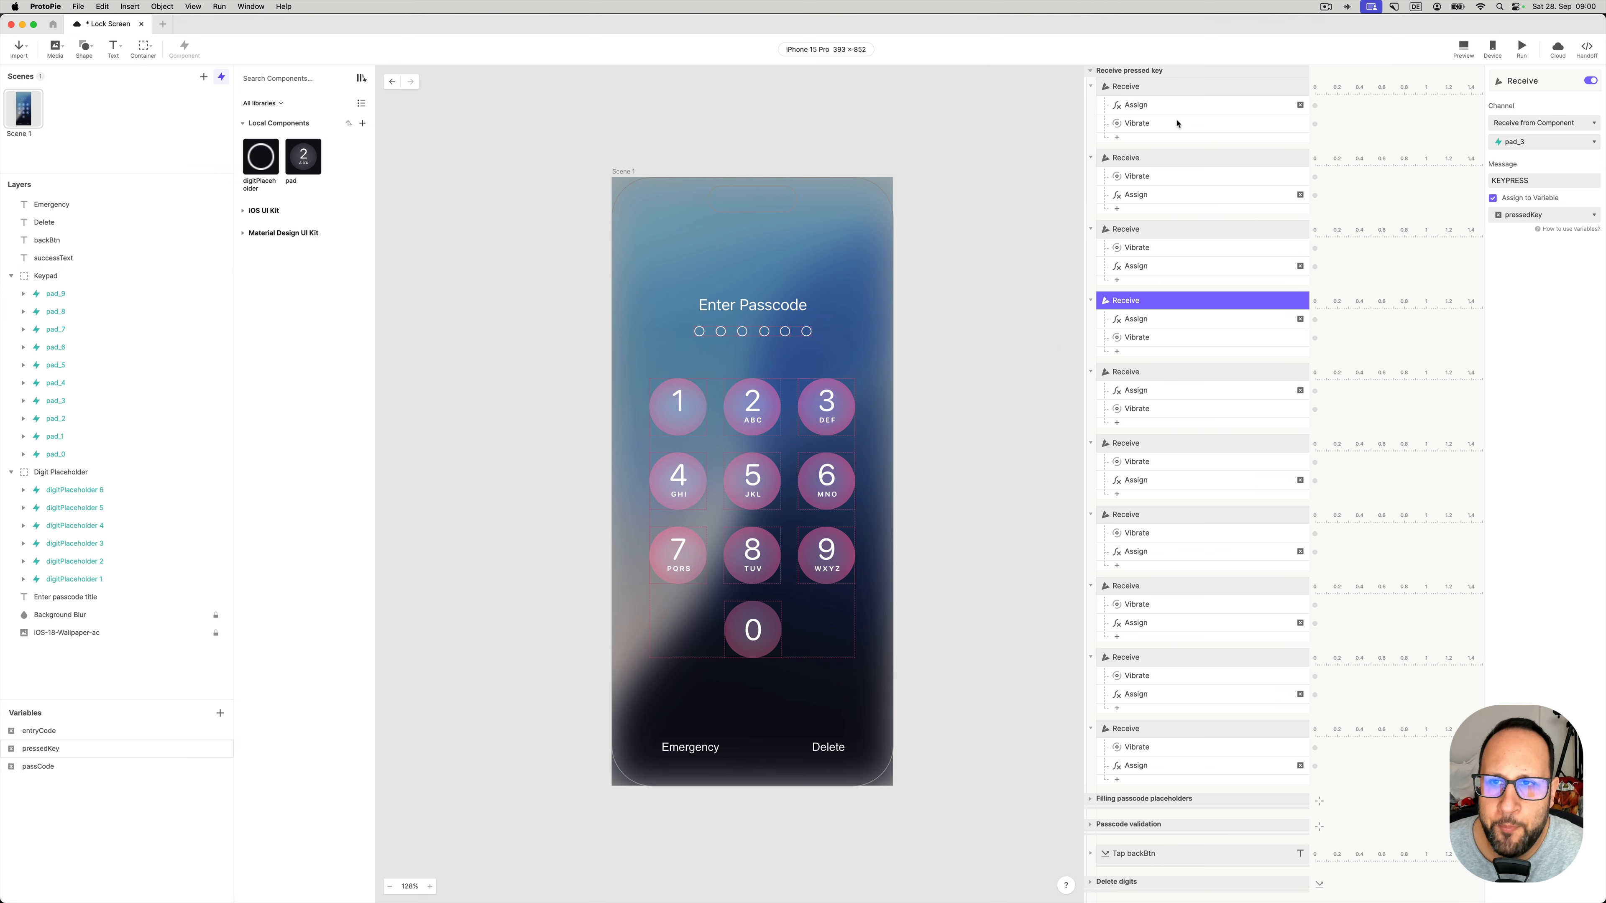
pyautogui.click(1138, 87)
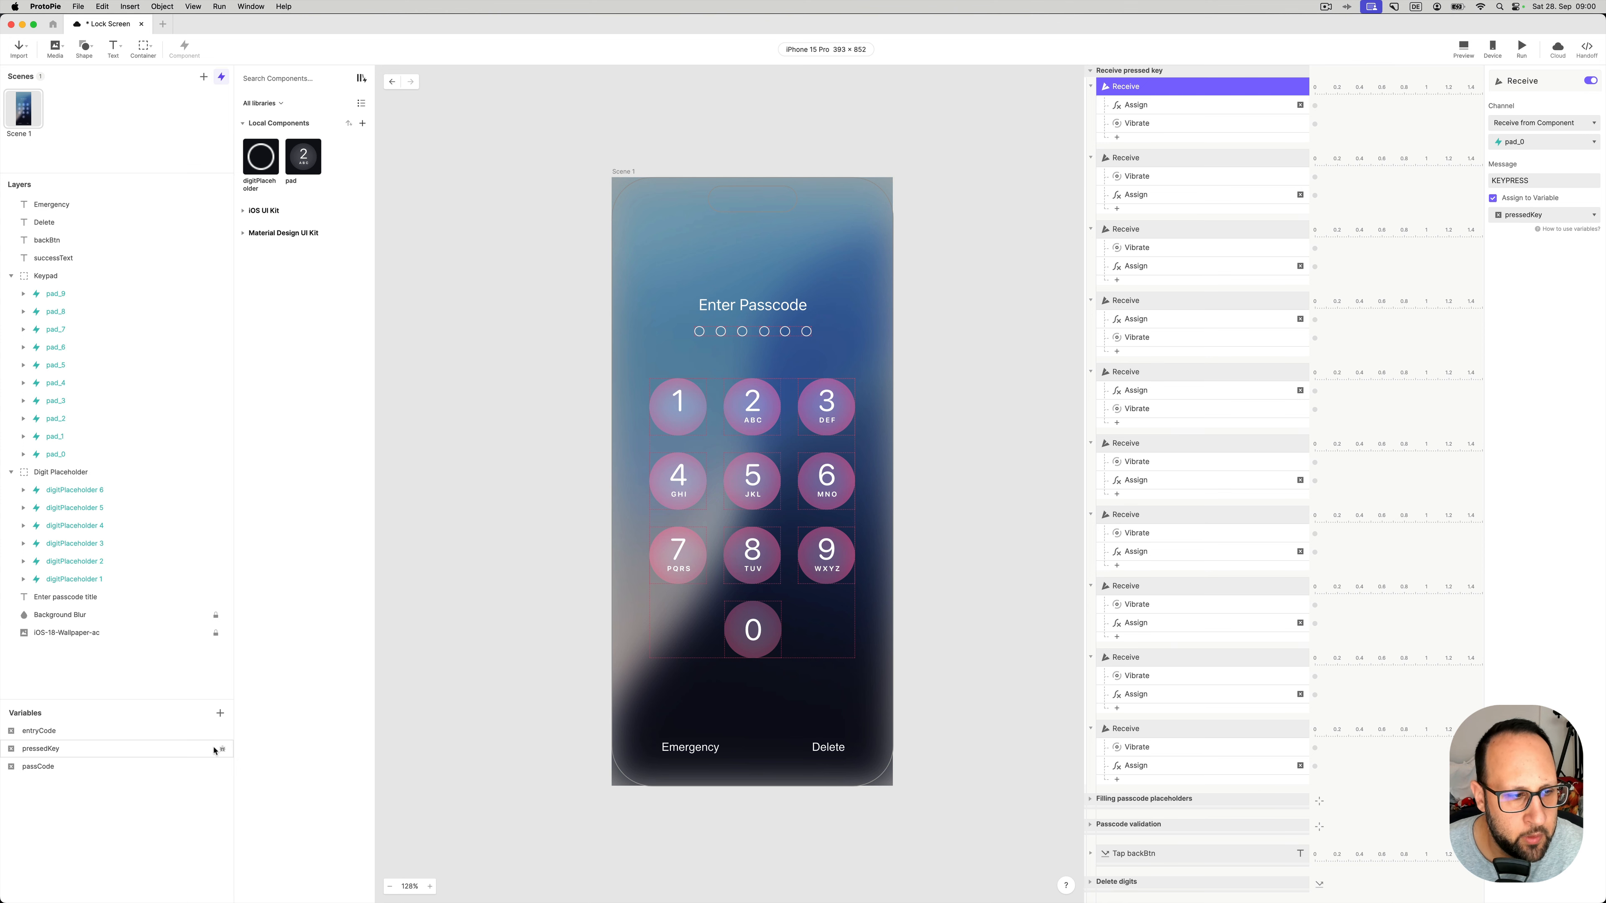
# - Show pressedKey as a canvas label, preview tapping 2, 9, 3, 1, 2, 0, then close the preview
pyautogui.click(223, 752)
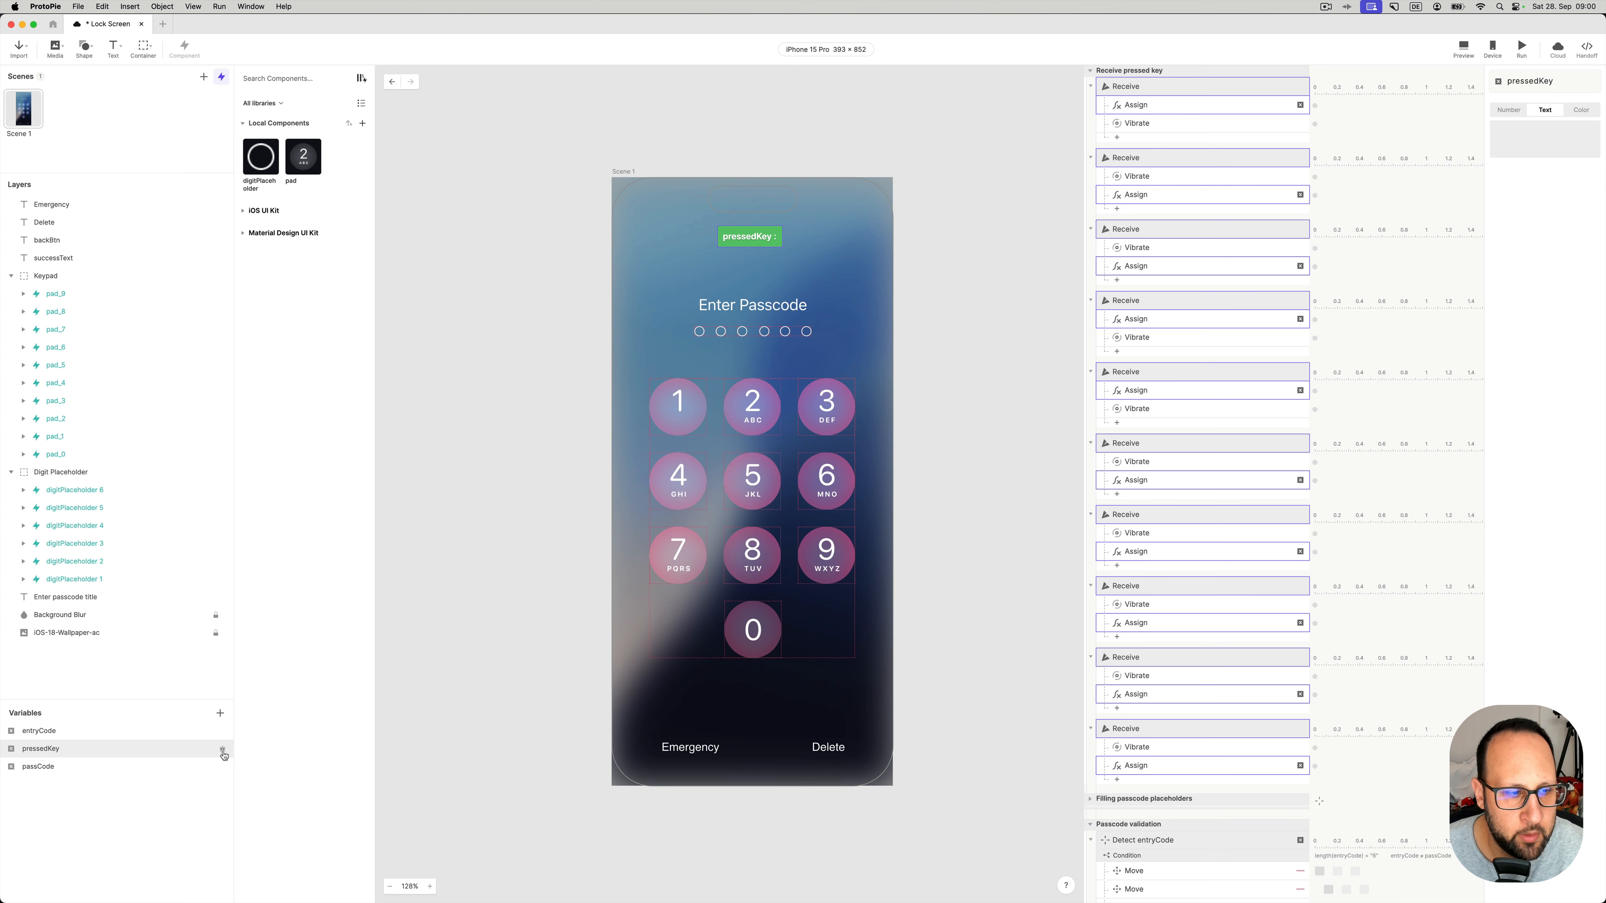
pyautogui.click(1463, 48)
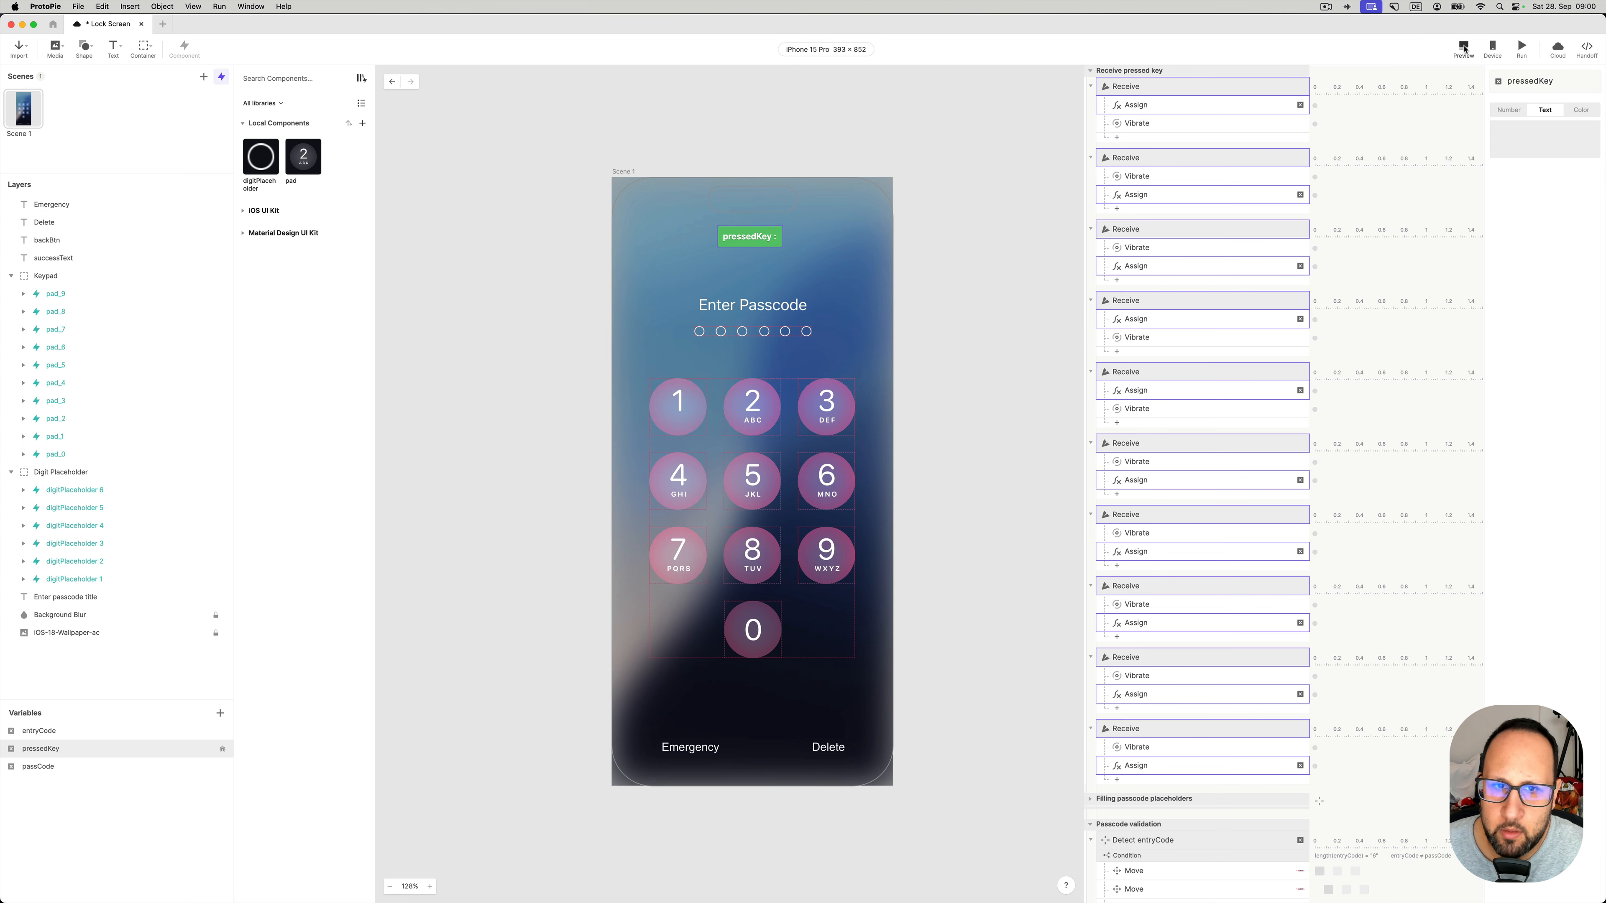
pyautogui.moveTo(1460, 27); pyautogui.dragTo(1030, 171)
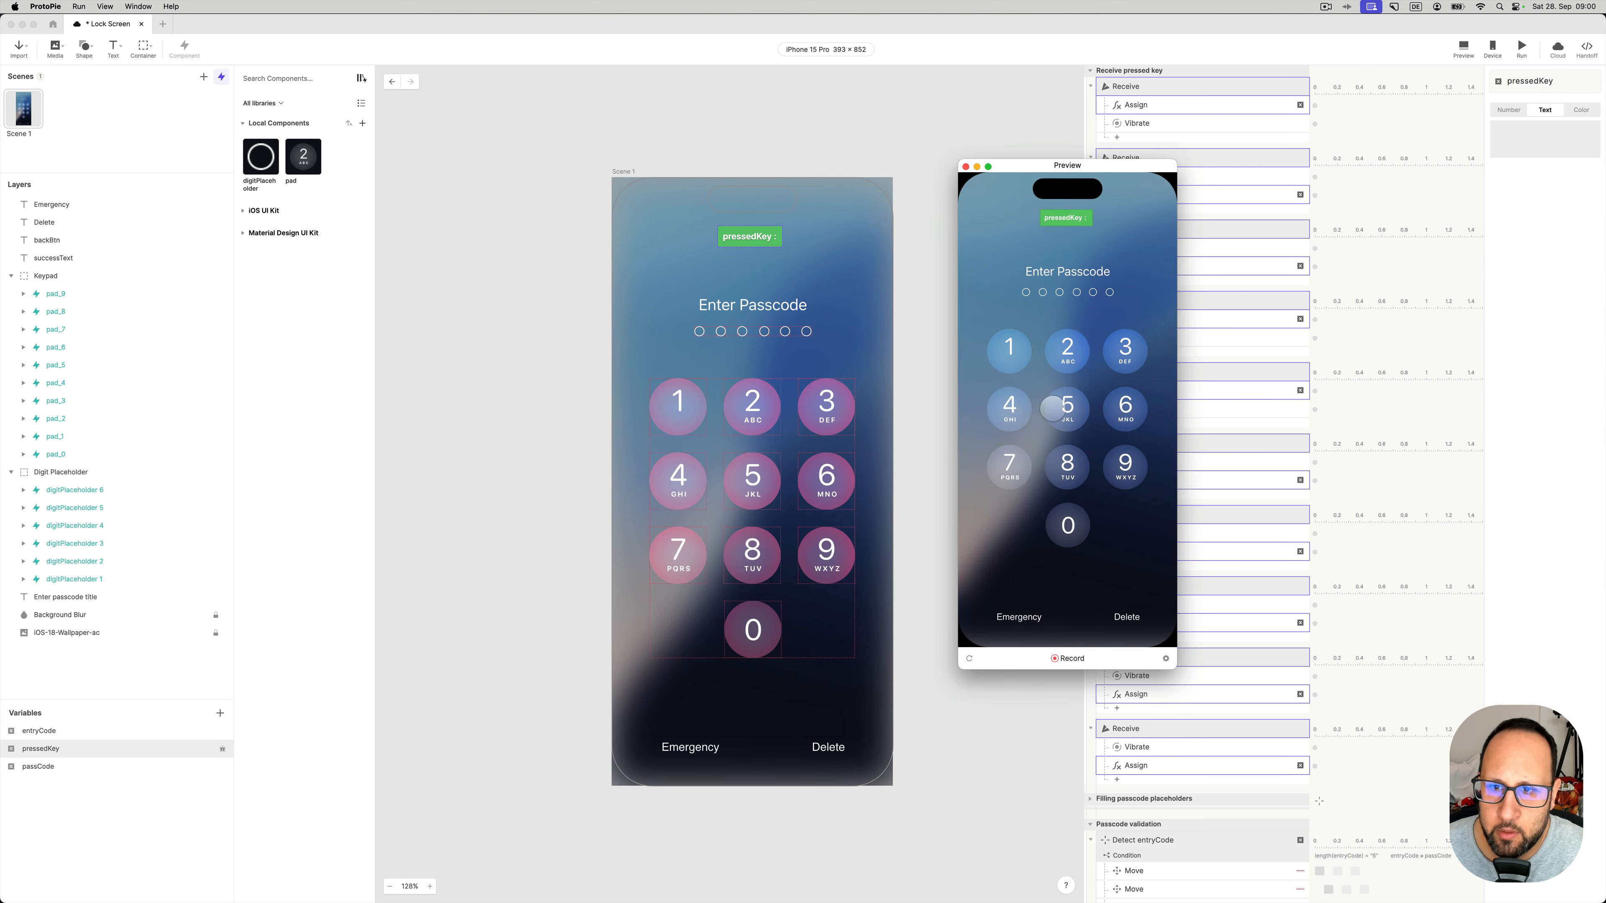
pyautogui.click(1067, 350)
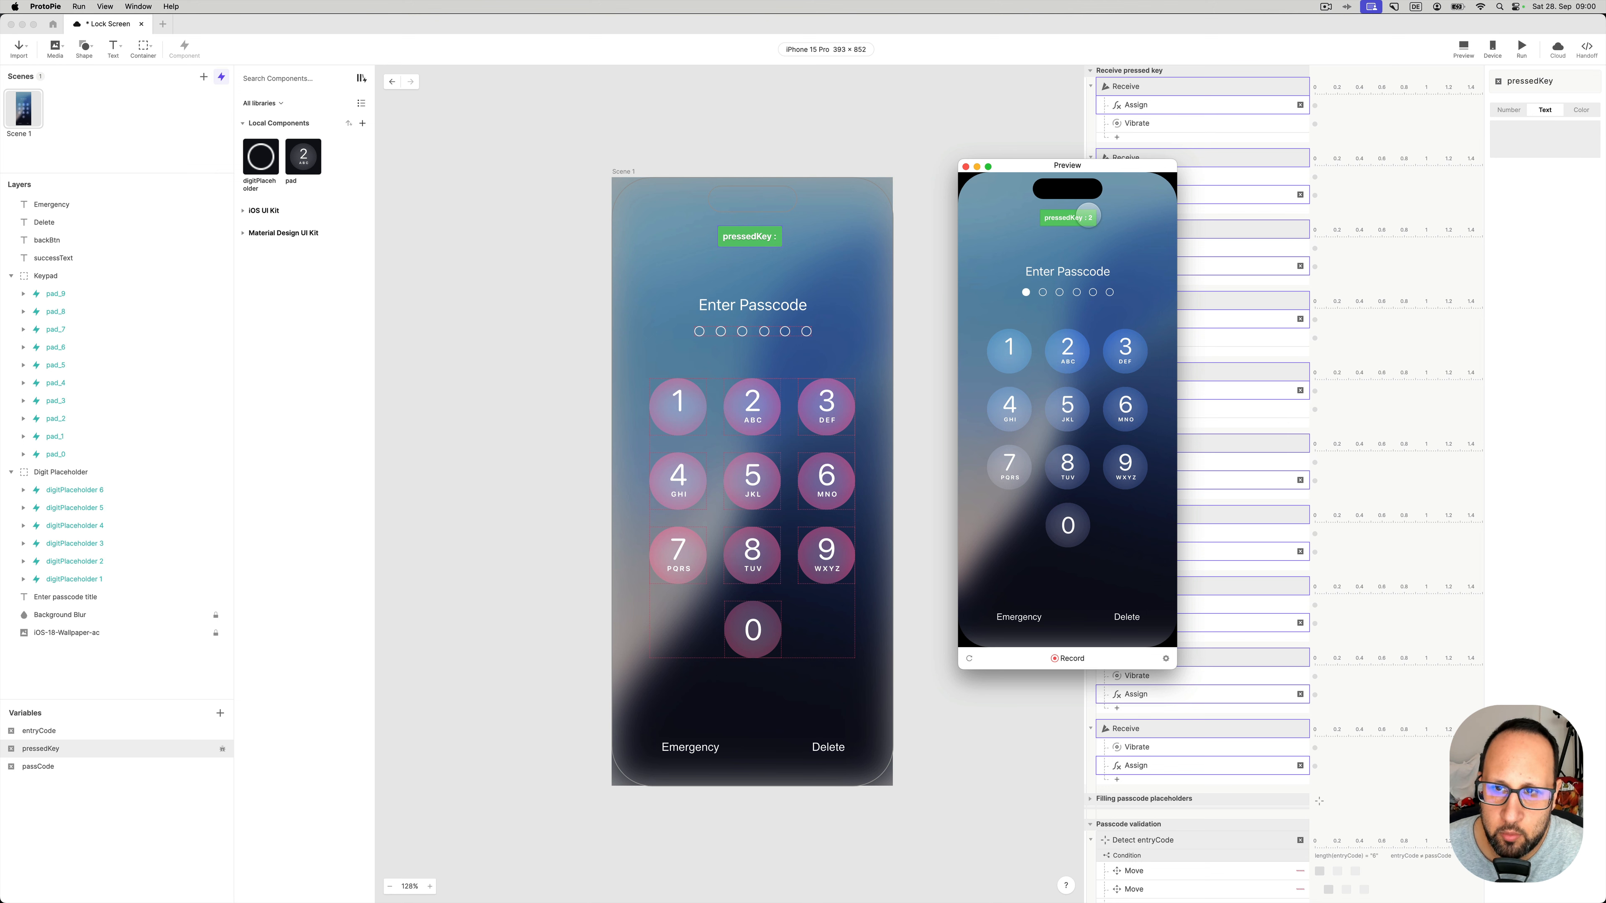
pyautogui.click(1127, 466)
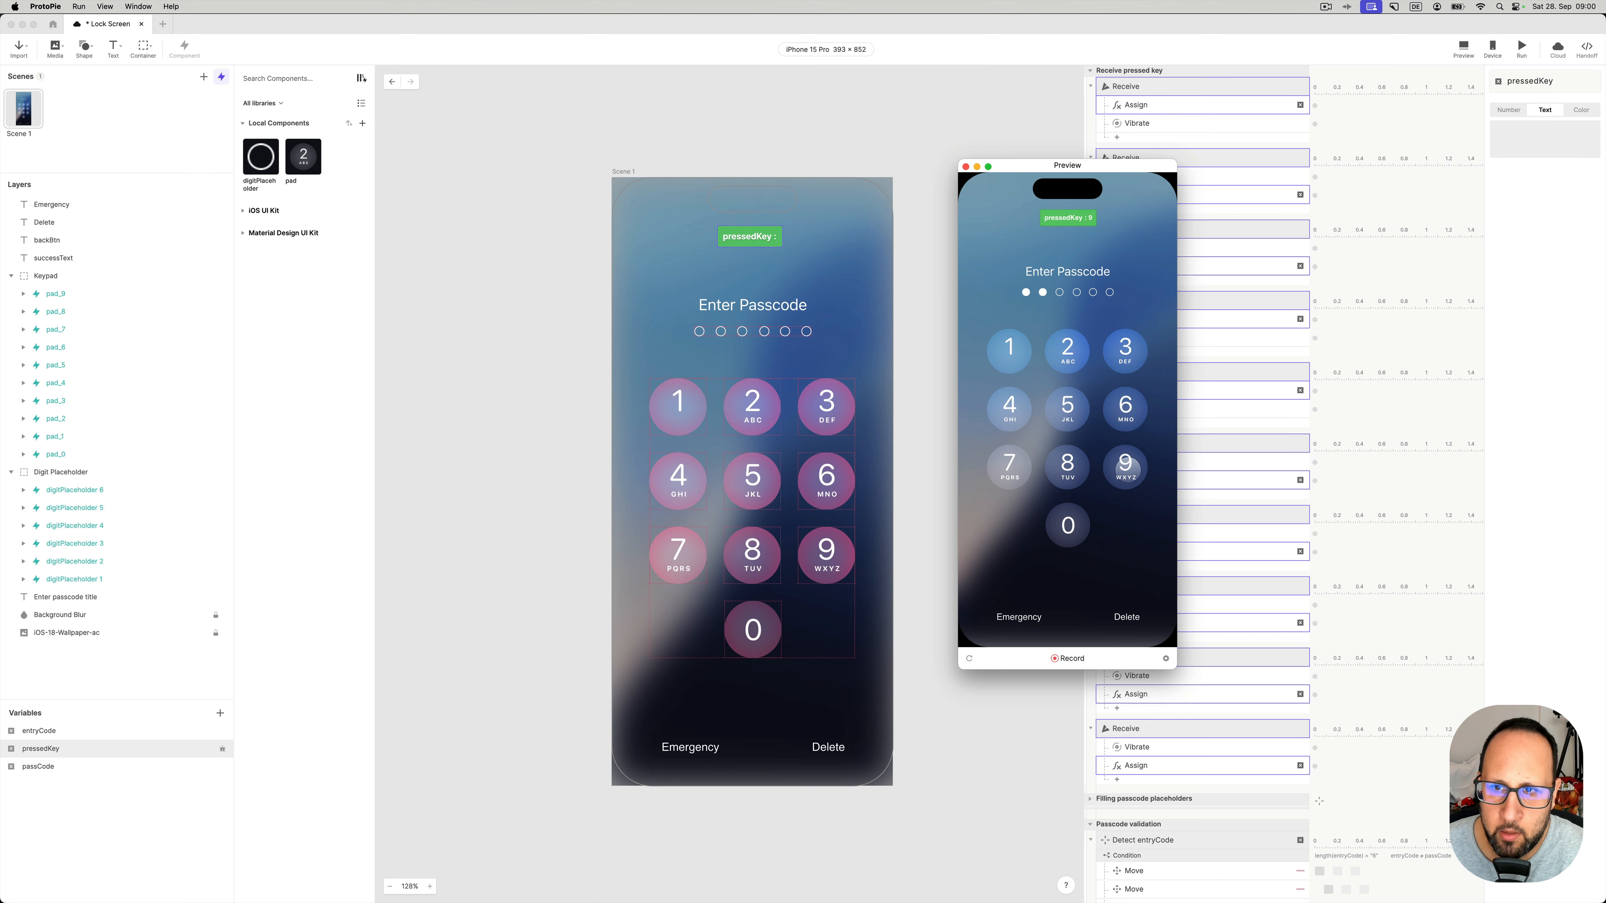
pyautogui.click(1125, 350)
pyautogui.click(1013, 357)
pyautogui.click(1064, 349)
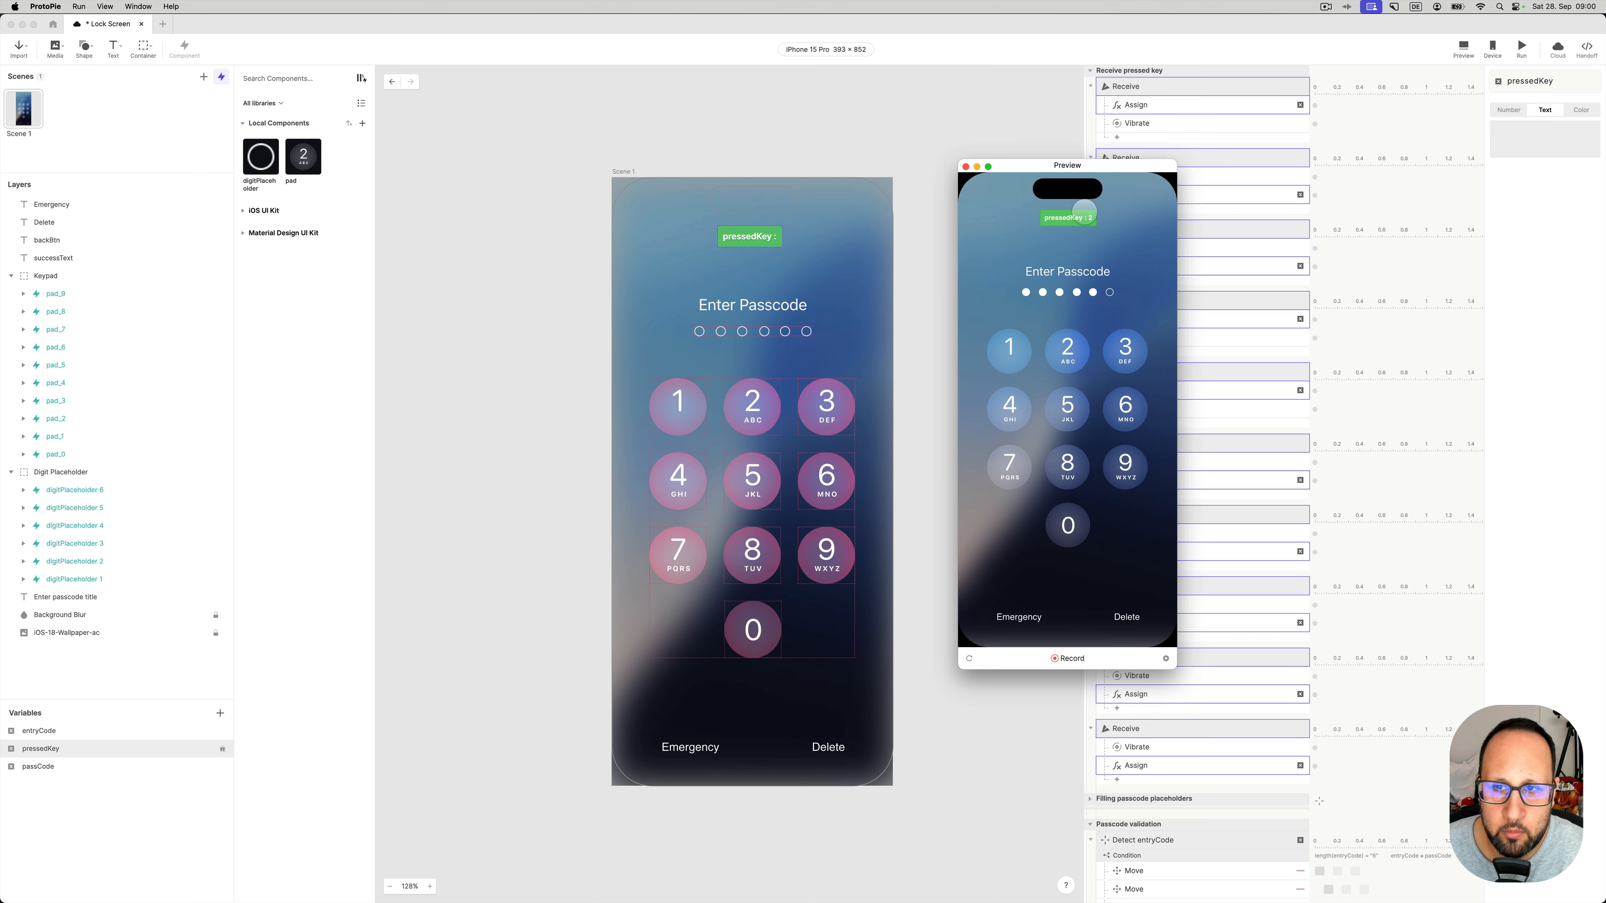
pyautogui.click(1069, 539)
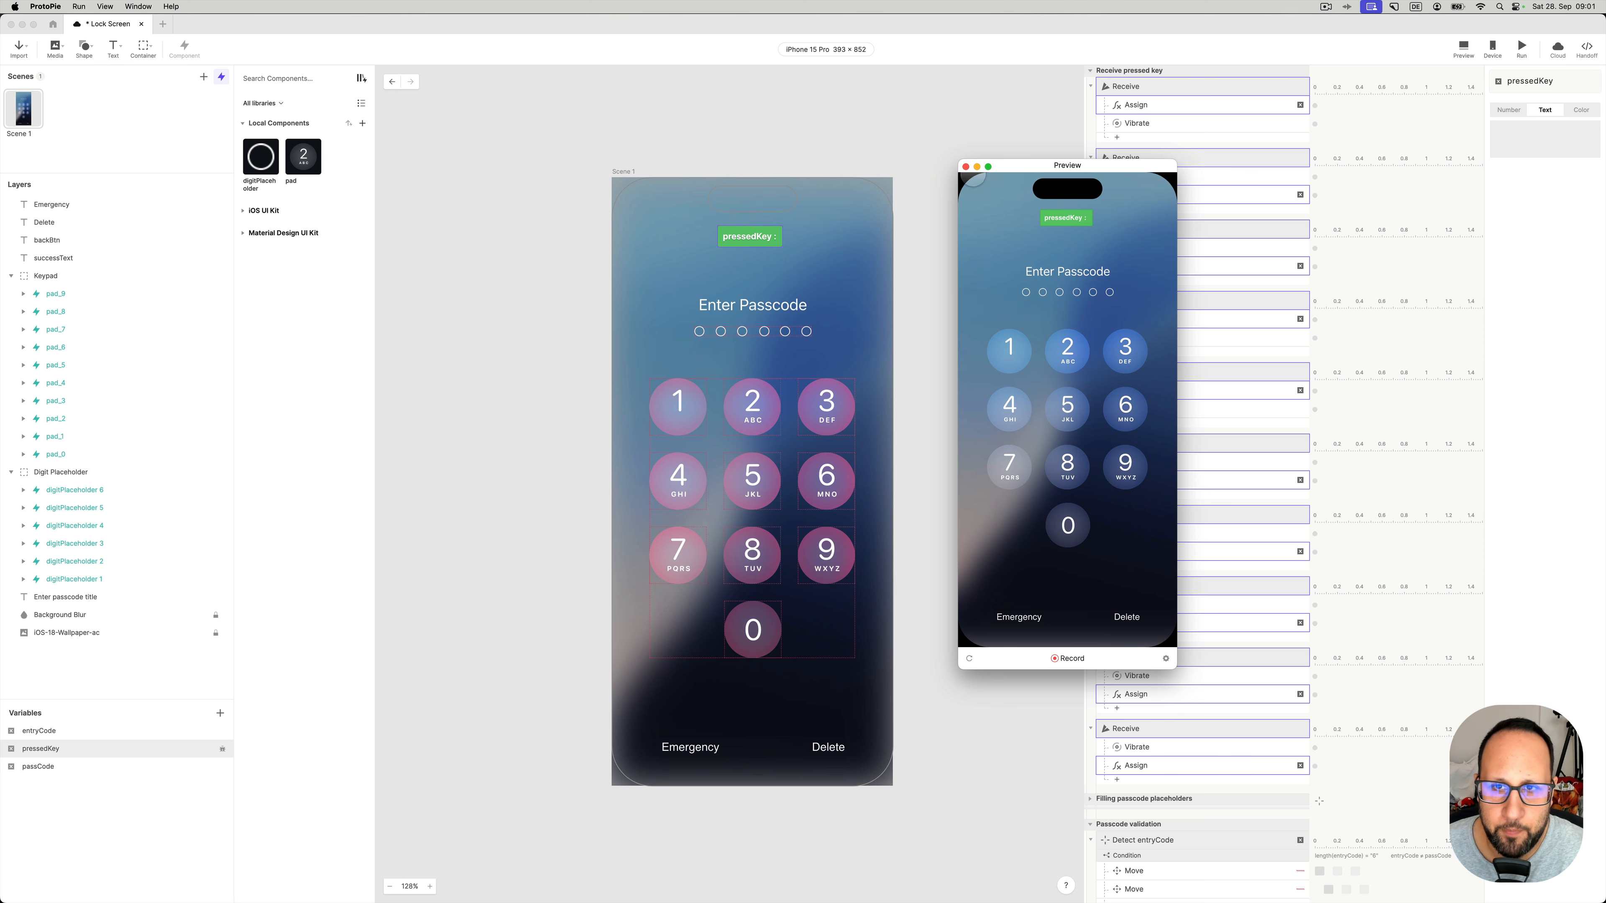
pyautogui.click(966, 166)
# - Inspect the first Assign and Vibrate responses and the pad_1 to pad_8 Receive triggers, then collapse the group
pyautogui.click(1138, 109)
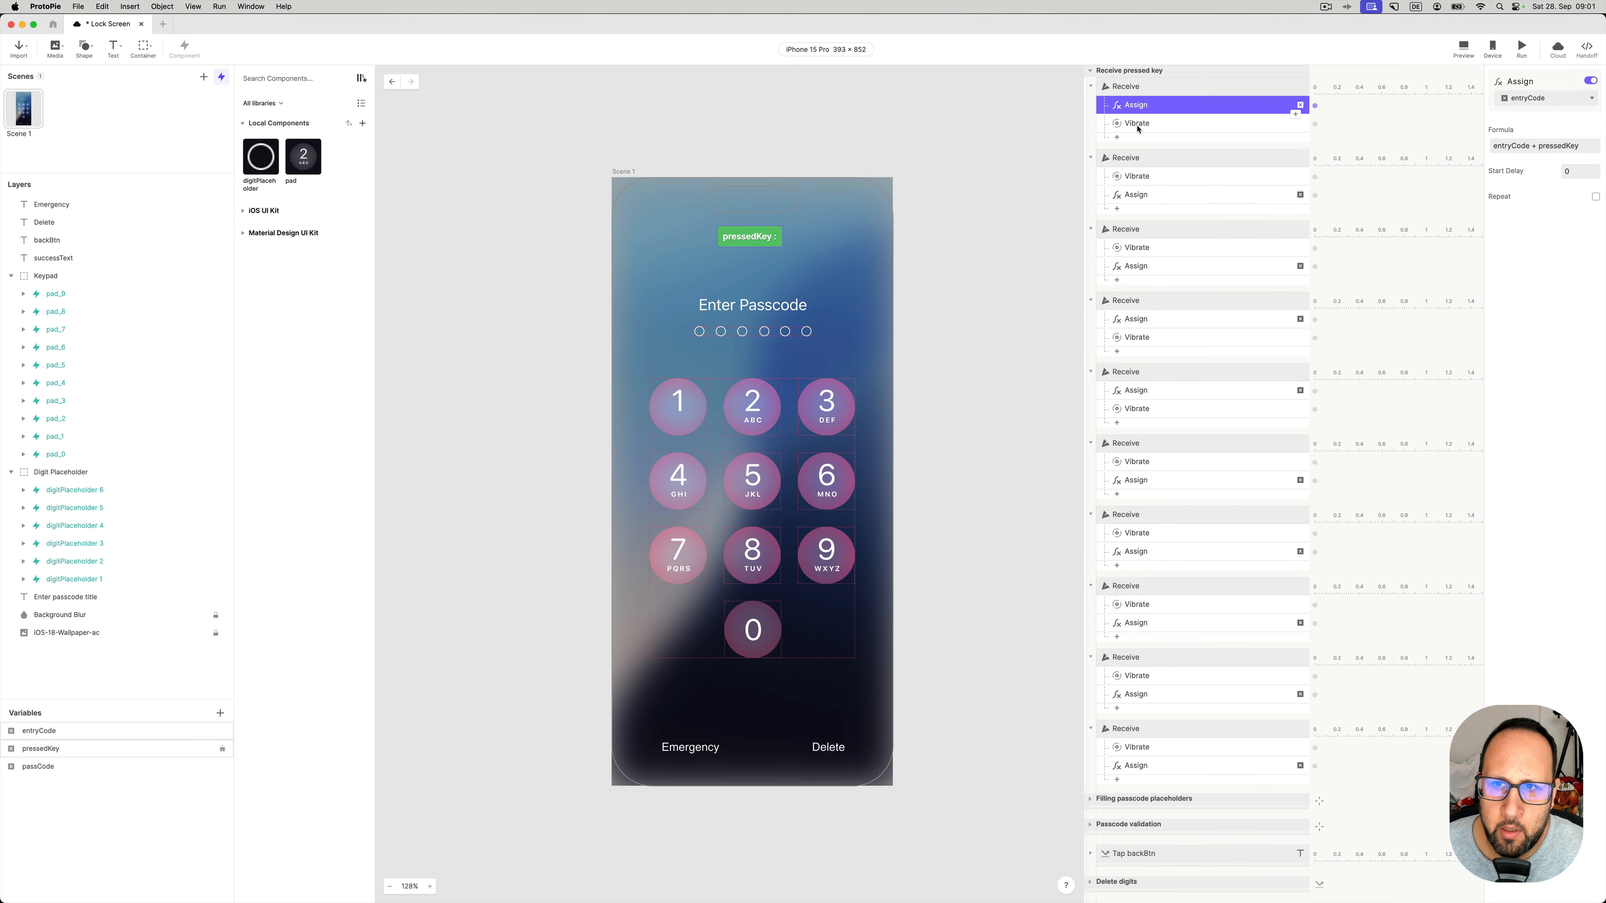
pyautogui.click(1163, 124)
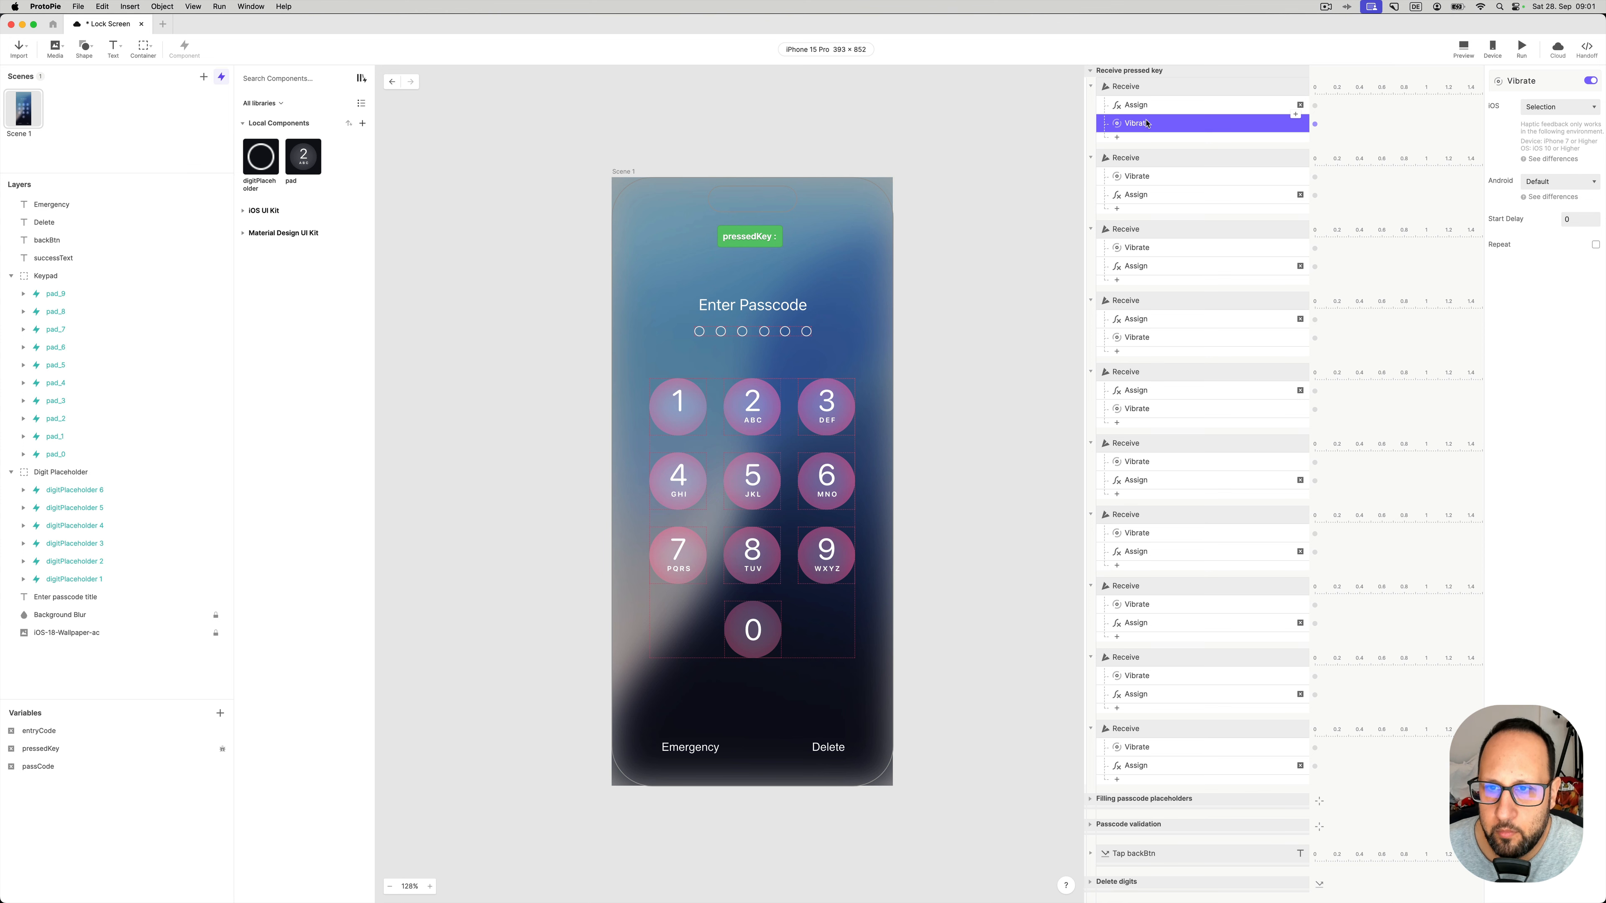
pyautogui.click(1144, 160)
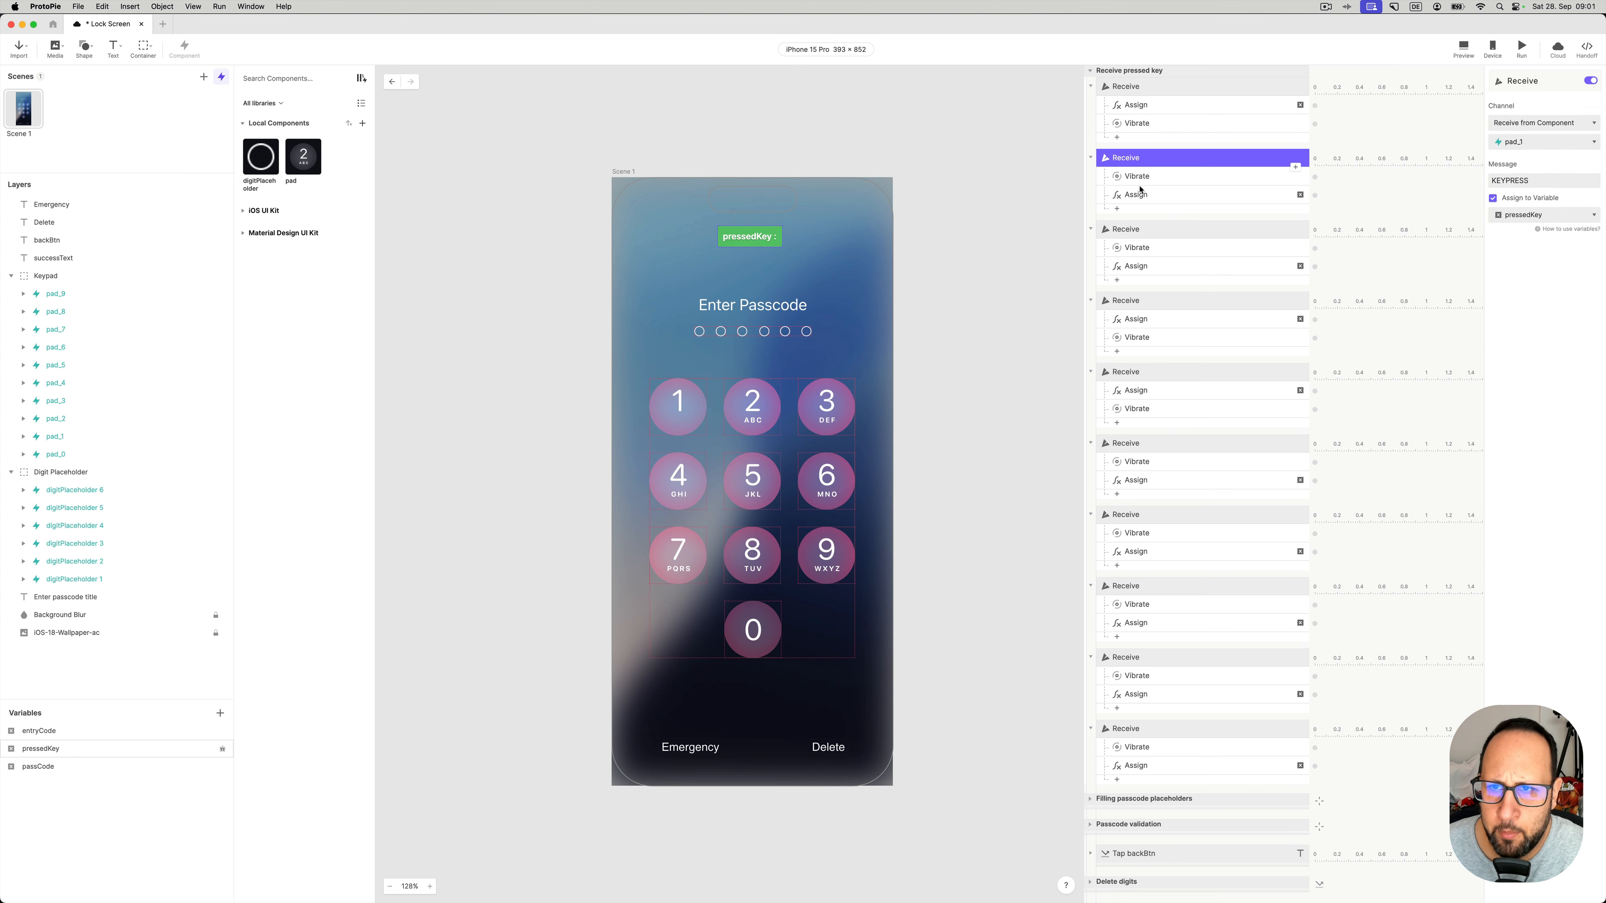
pyautogui.click(1148, 233)
pyautogui.click(1147, 303)
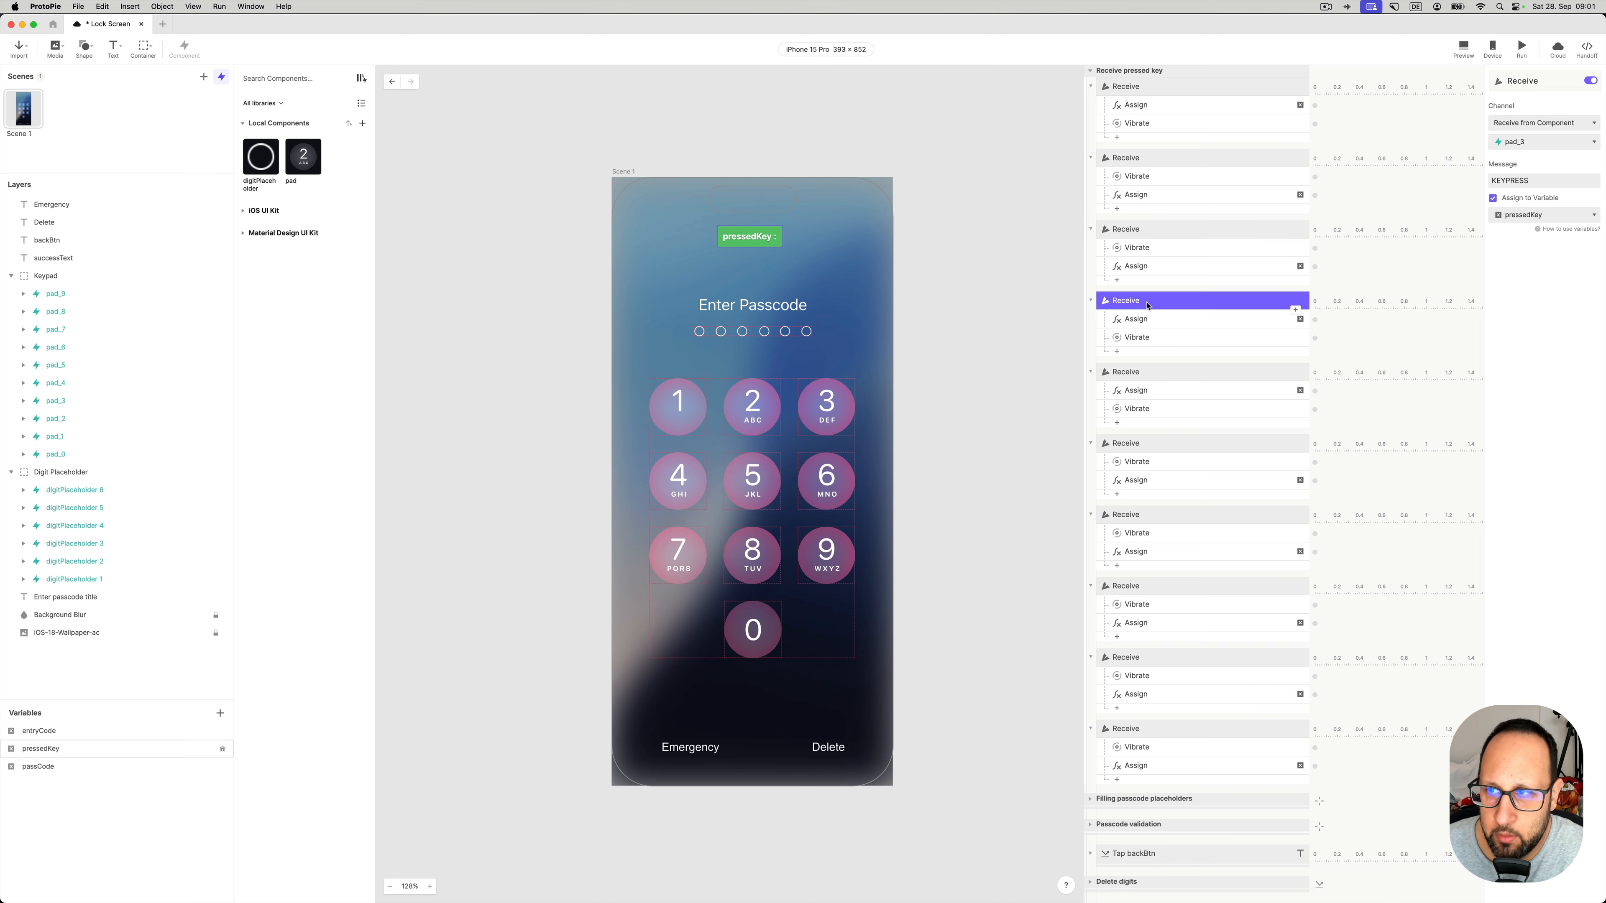
pyautogui.click(1148, 370)
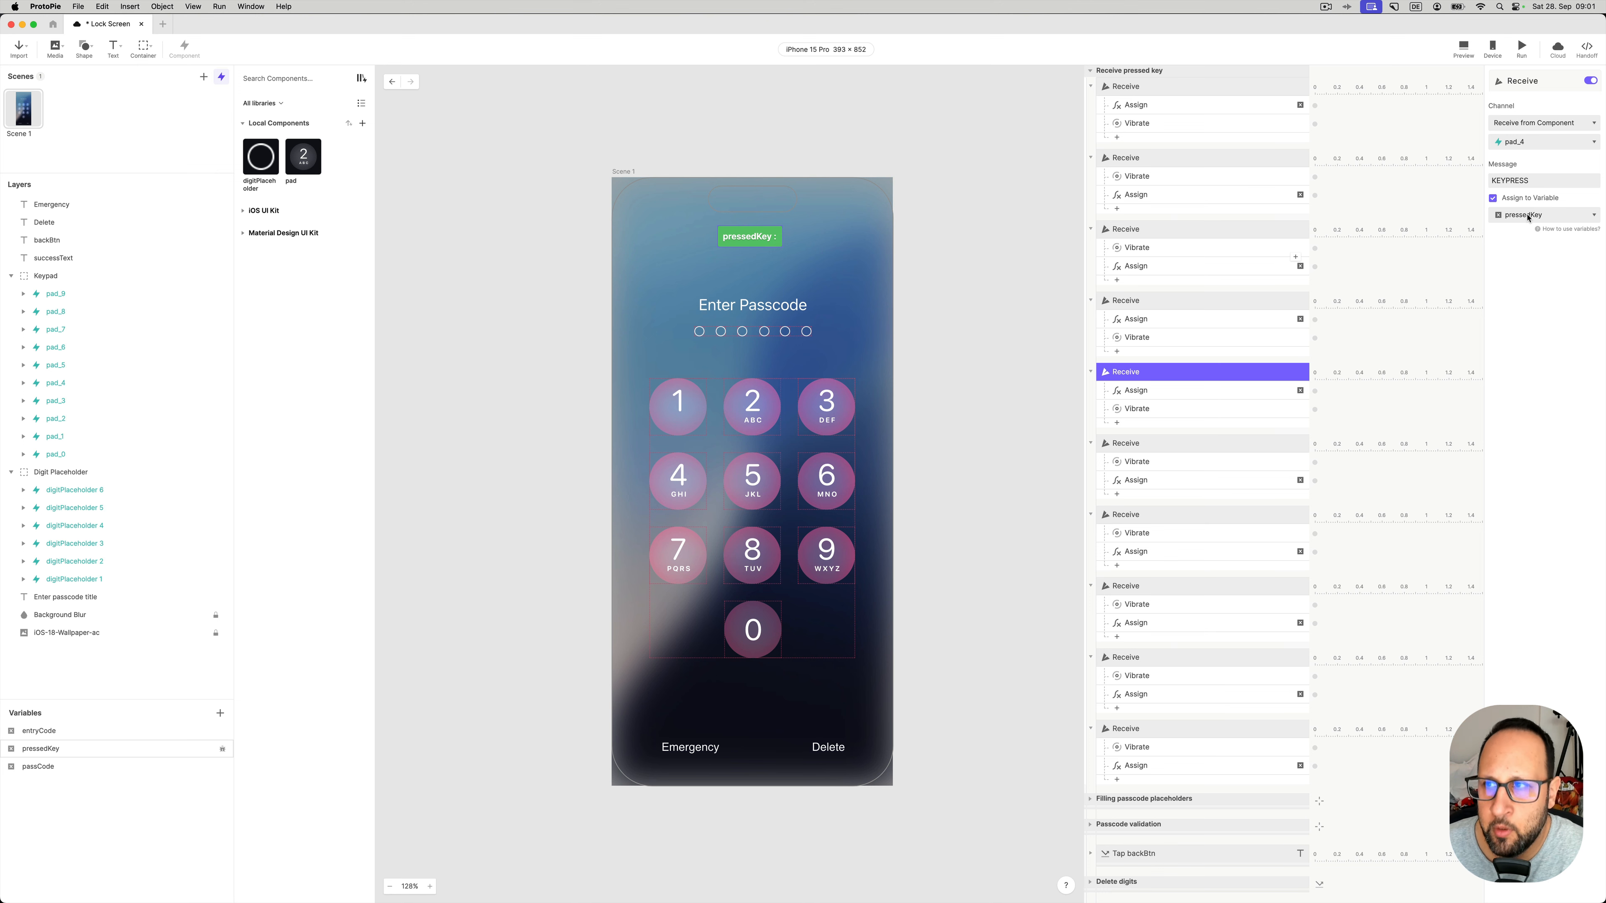
pyautogui.click(1162, 445)
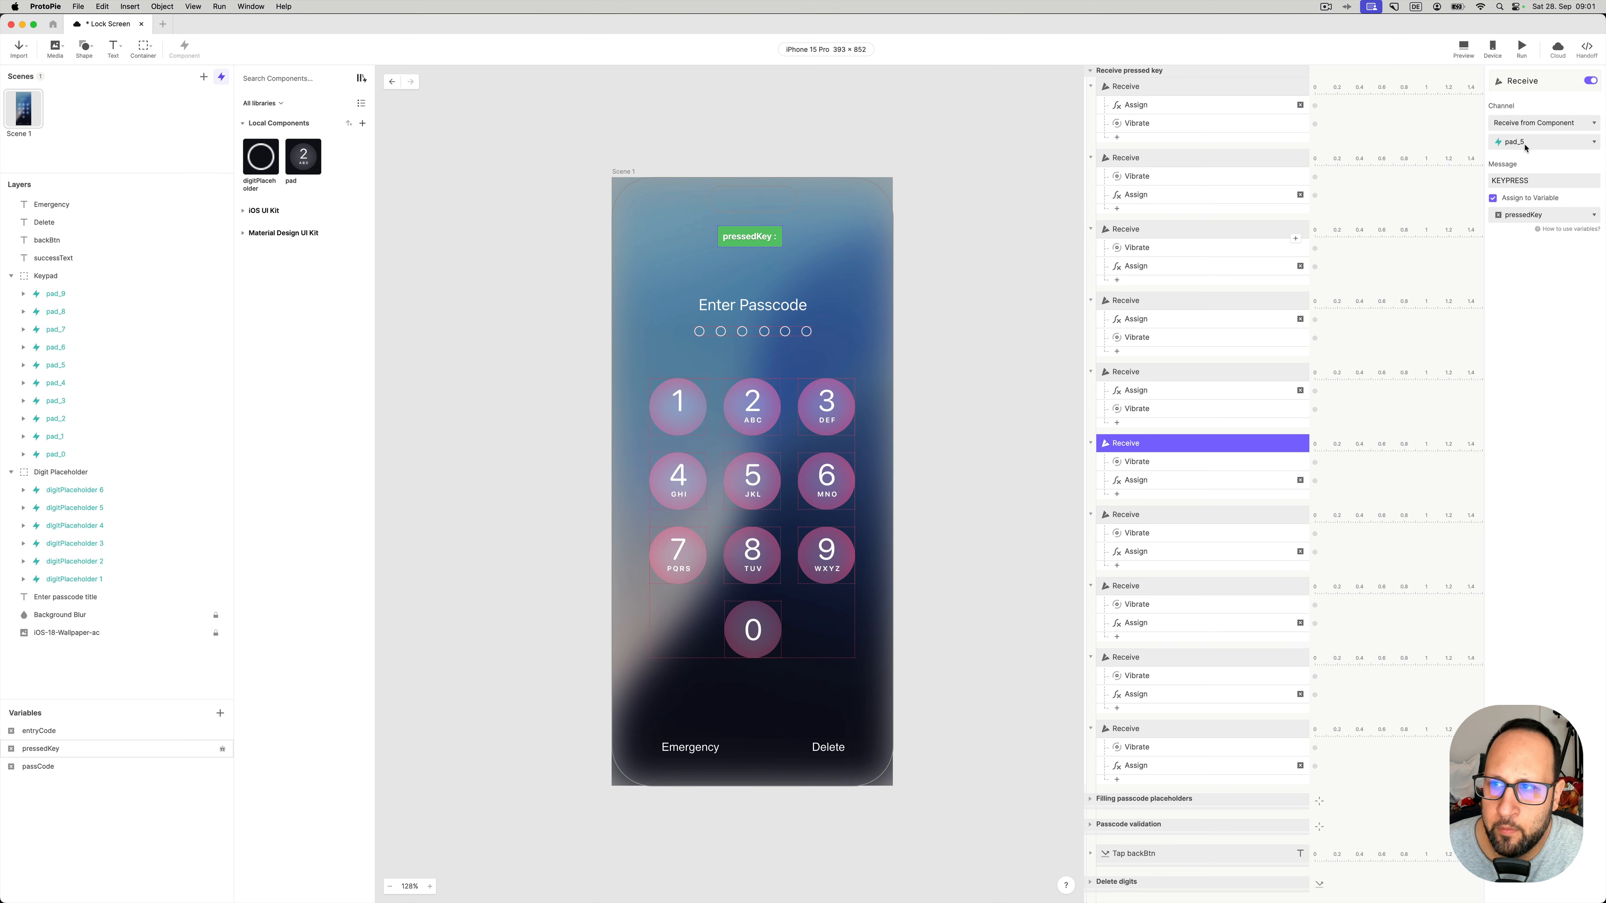
pyautogui.click(1156, 516)
pyautogui.click(1153, 590)
pyautogui.click(1163, 664)
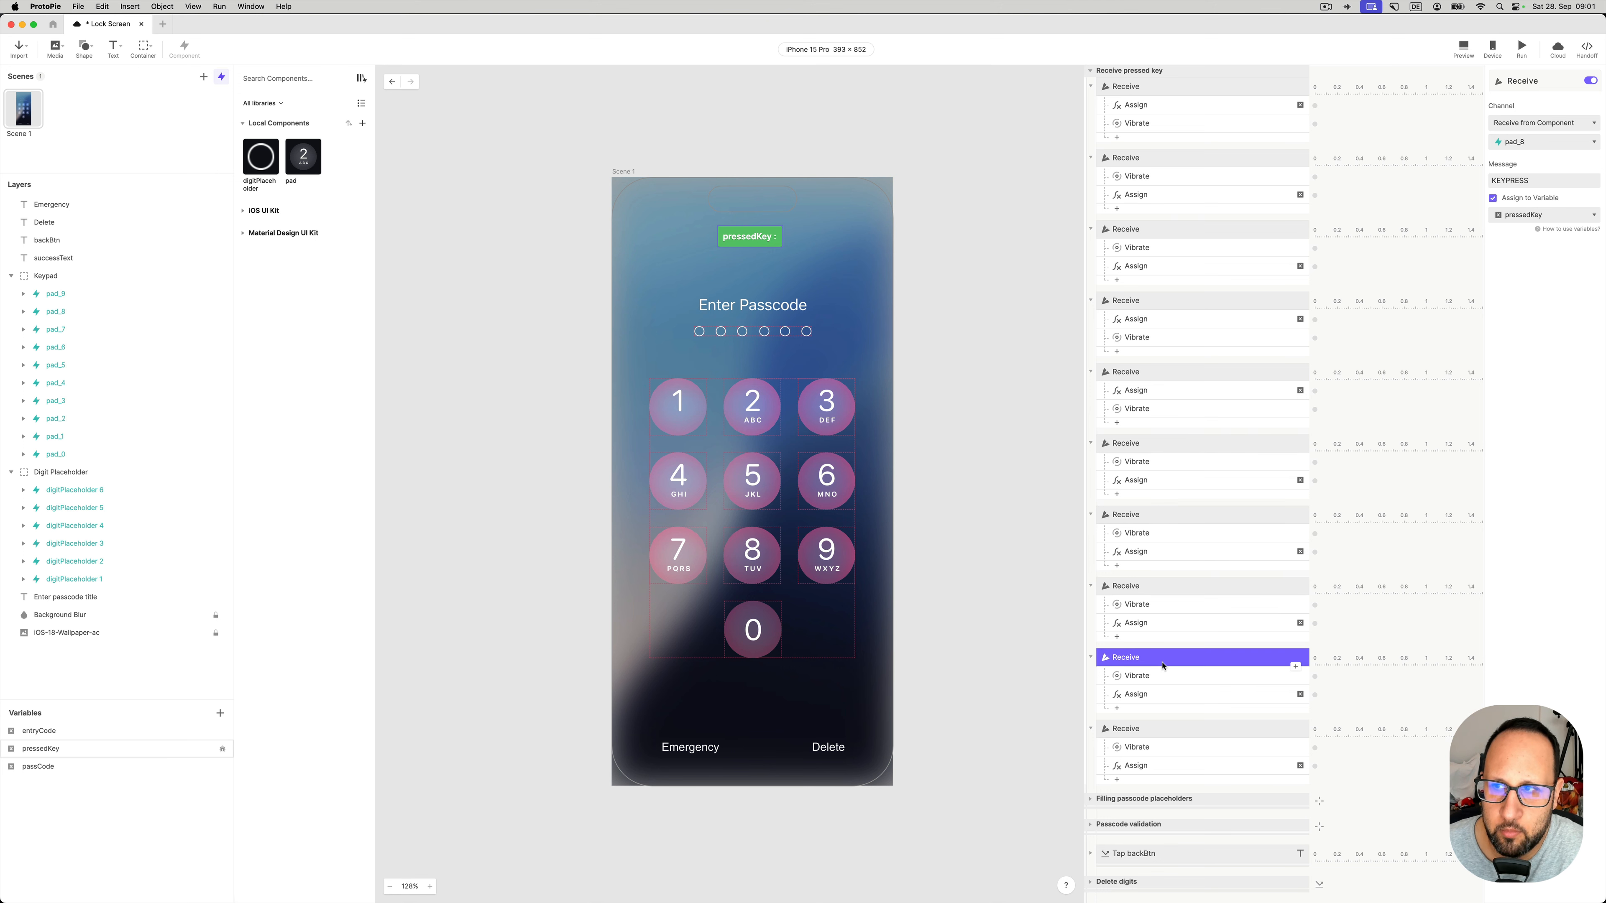
pyautogui.click(1090, 71)
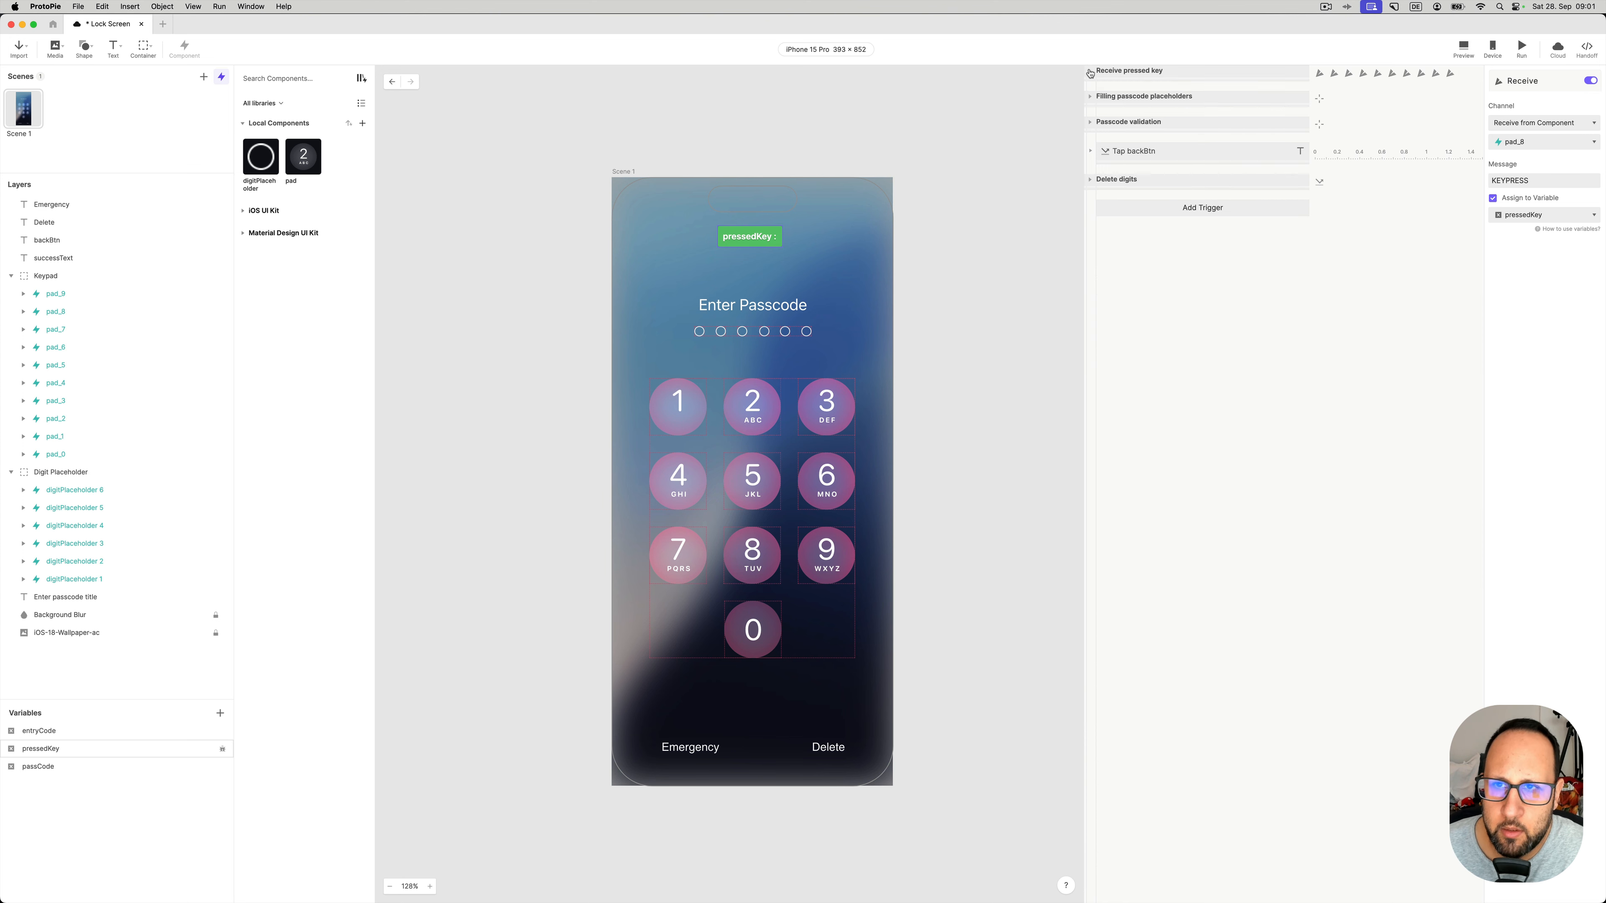
# - Expand Filling passcode placeholders and switch the canvas debug label from pressedKey to entryCode
pyautogui.click(1090, 97)
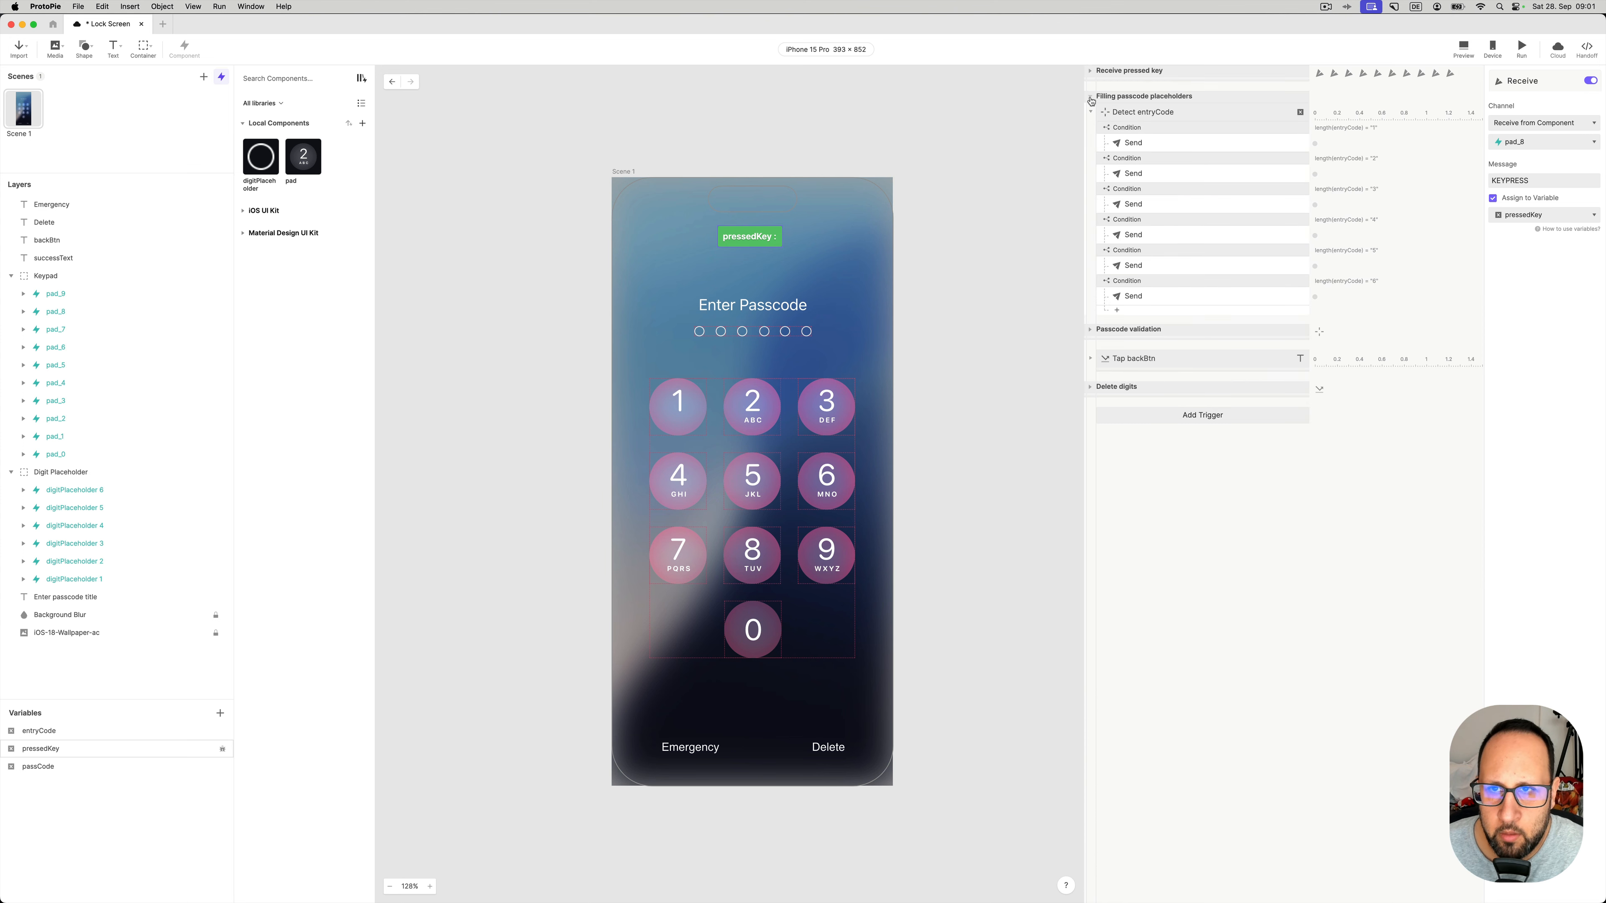
pyautogui.click(1132, 113)
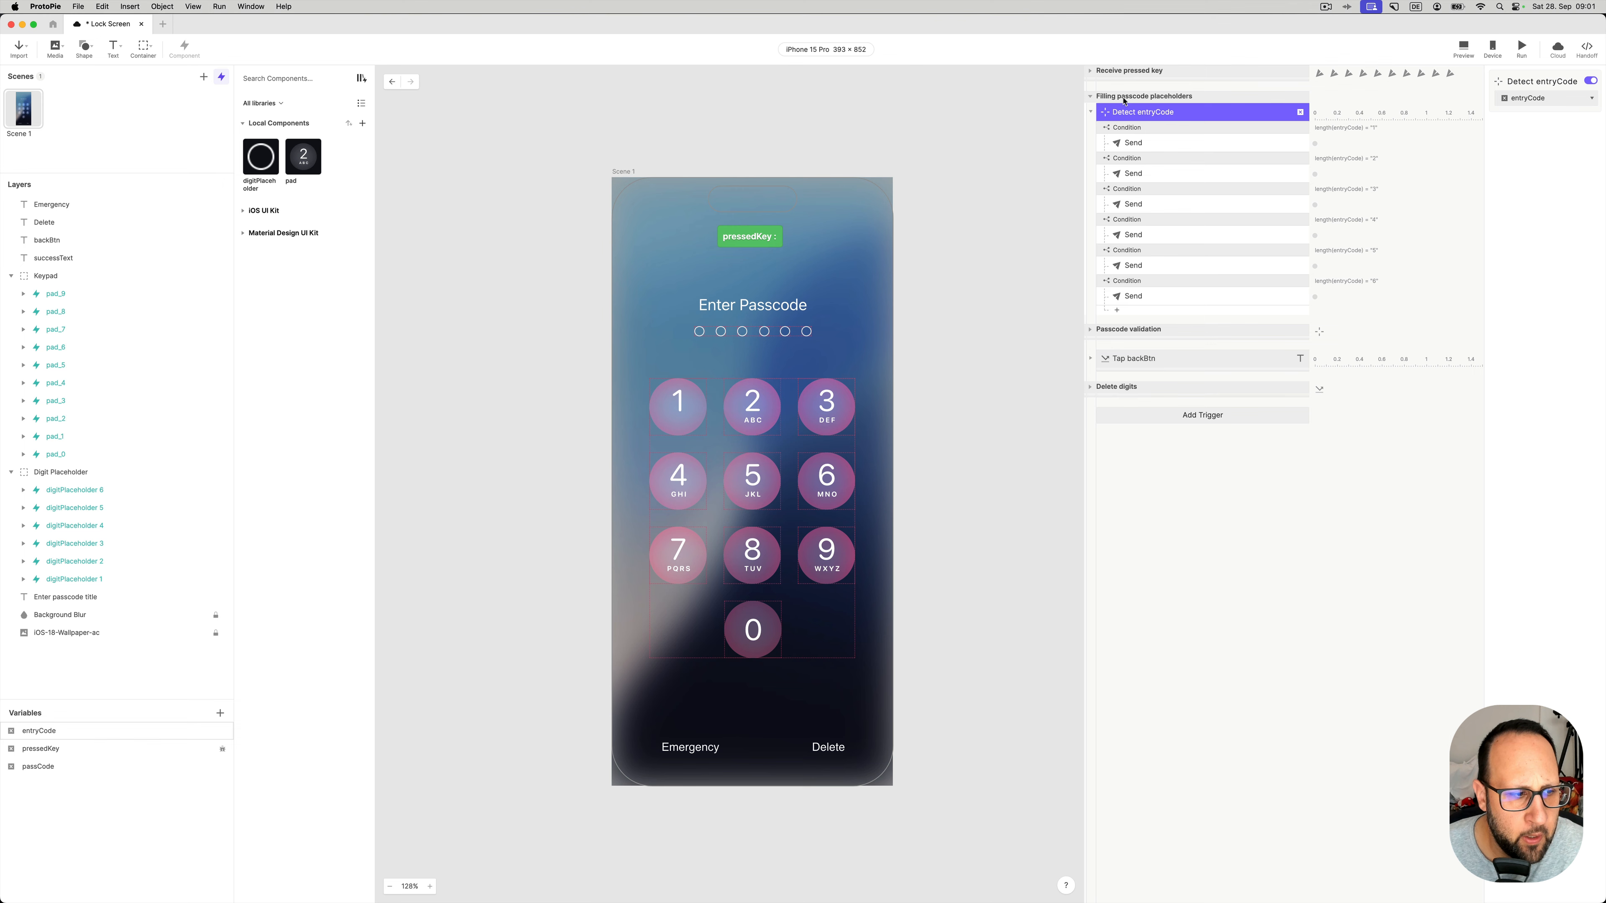
pyautogui.click(222, 753)
pyautogui.click(222, 733)
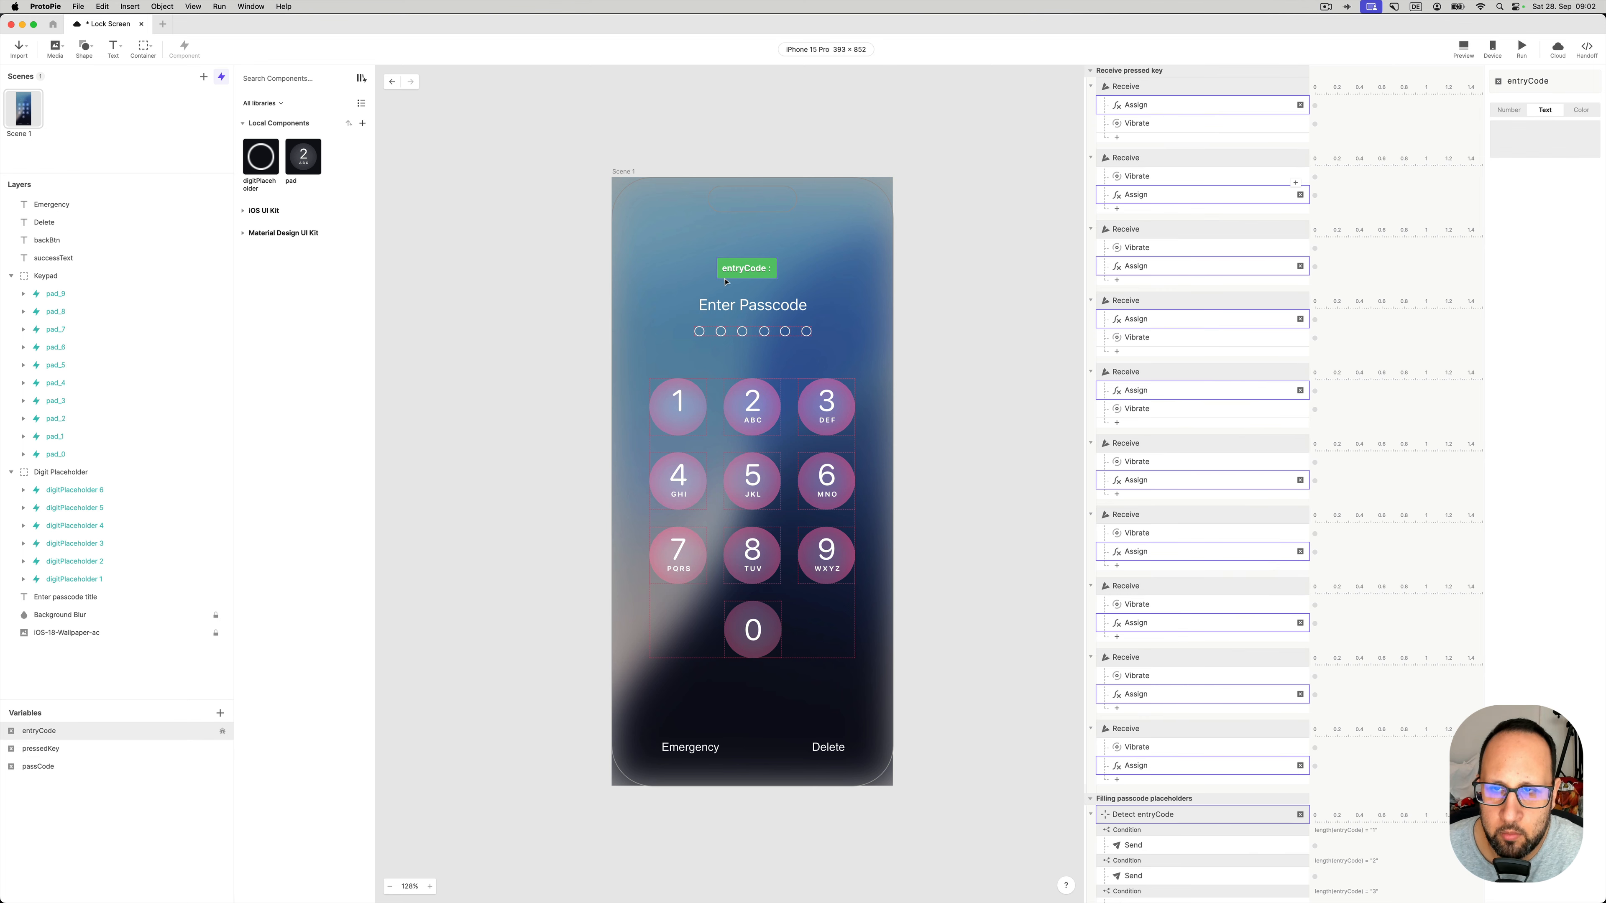
pyautogui.click(981, 231)
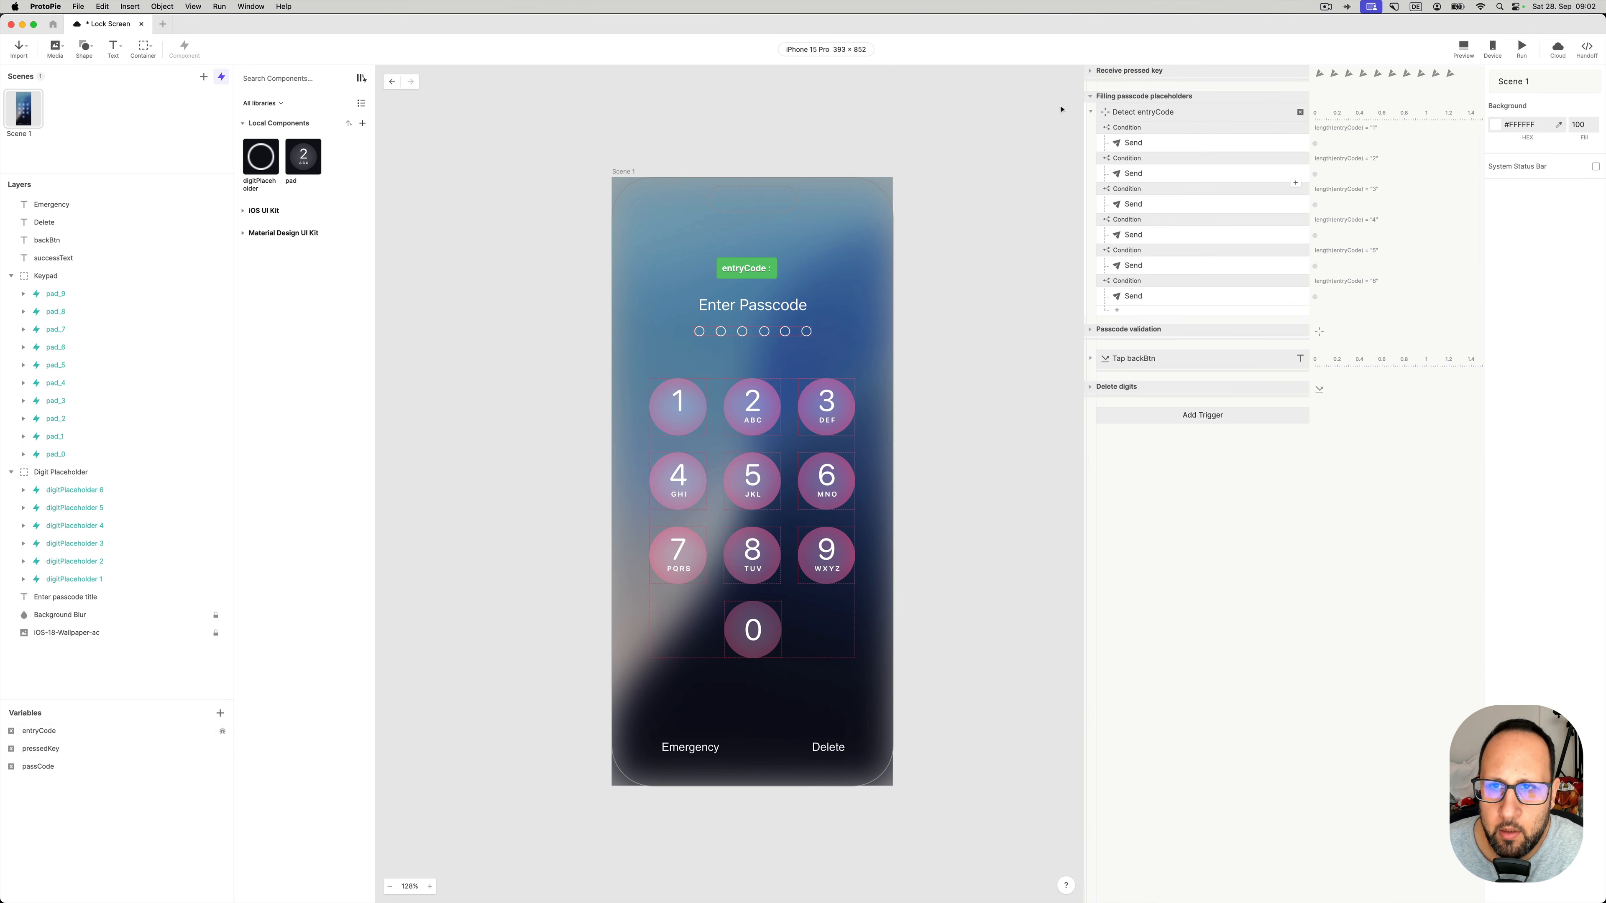
# - Inspect Detect entryCode, its first two length conditions and their Sends to digitPlaceholder components
pyautogui.click(1136, 122)
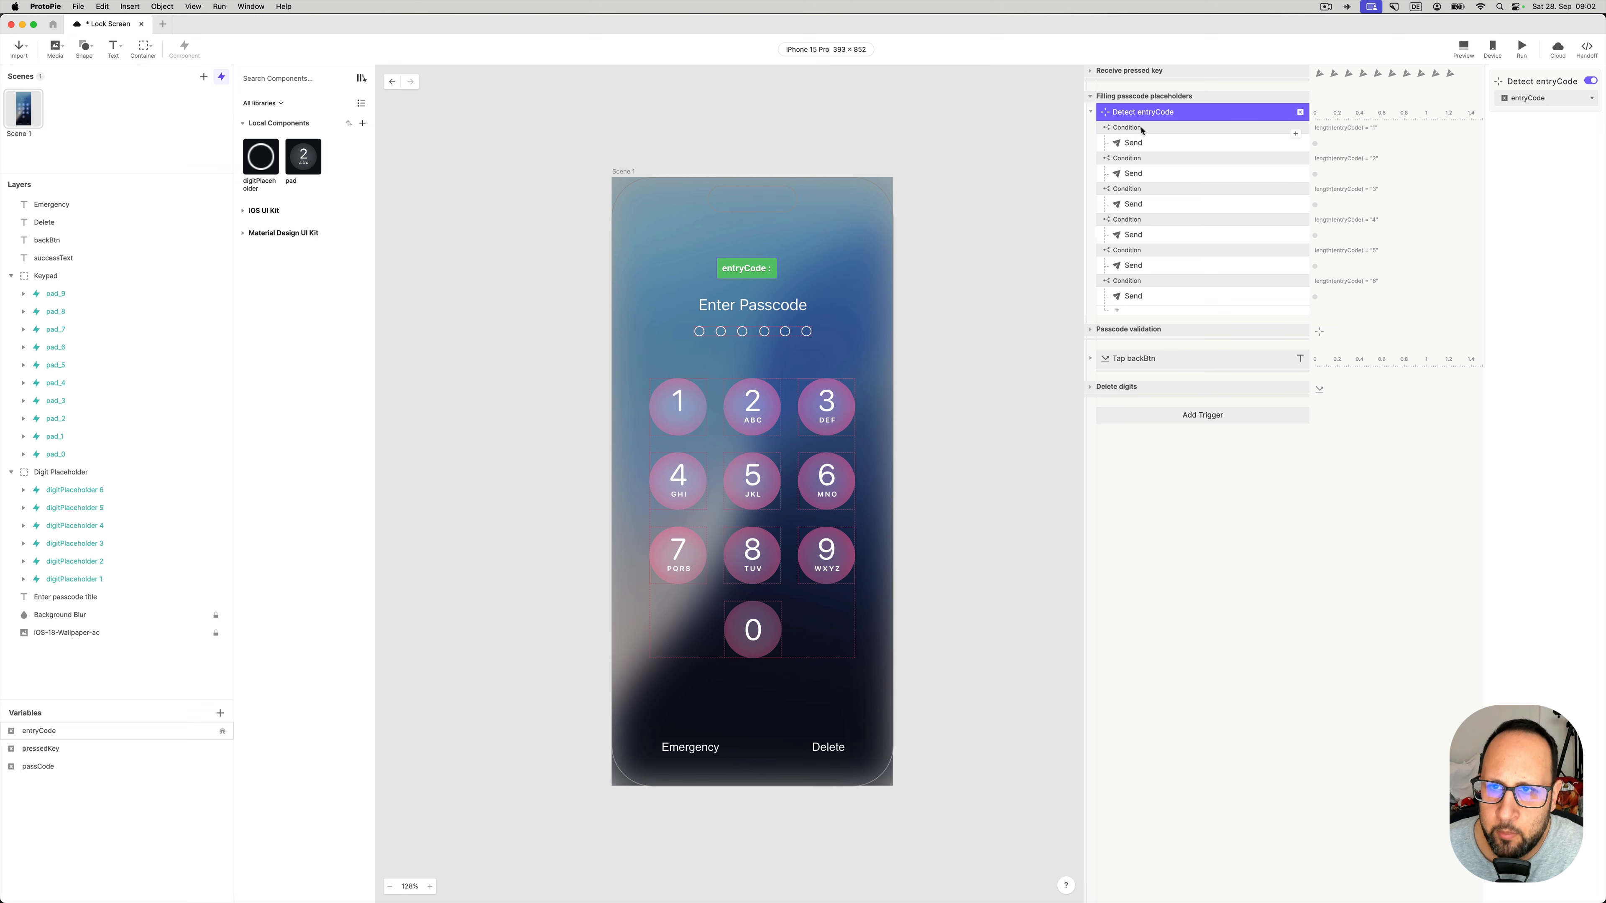
pyautogui.click(1141, 129)
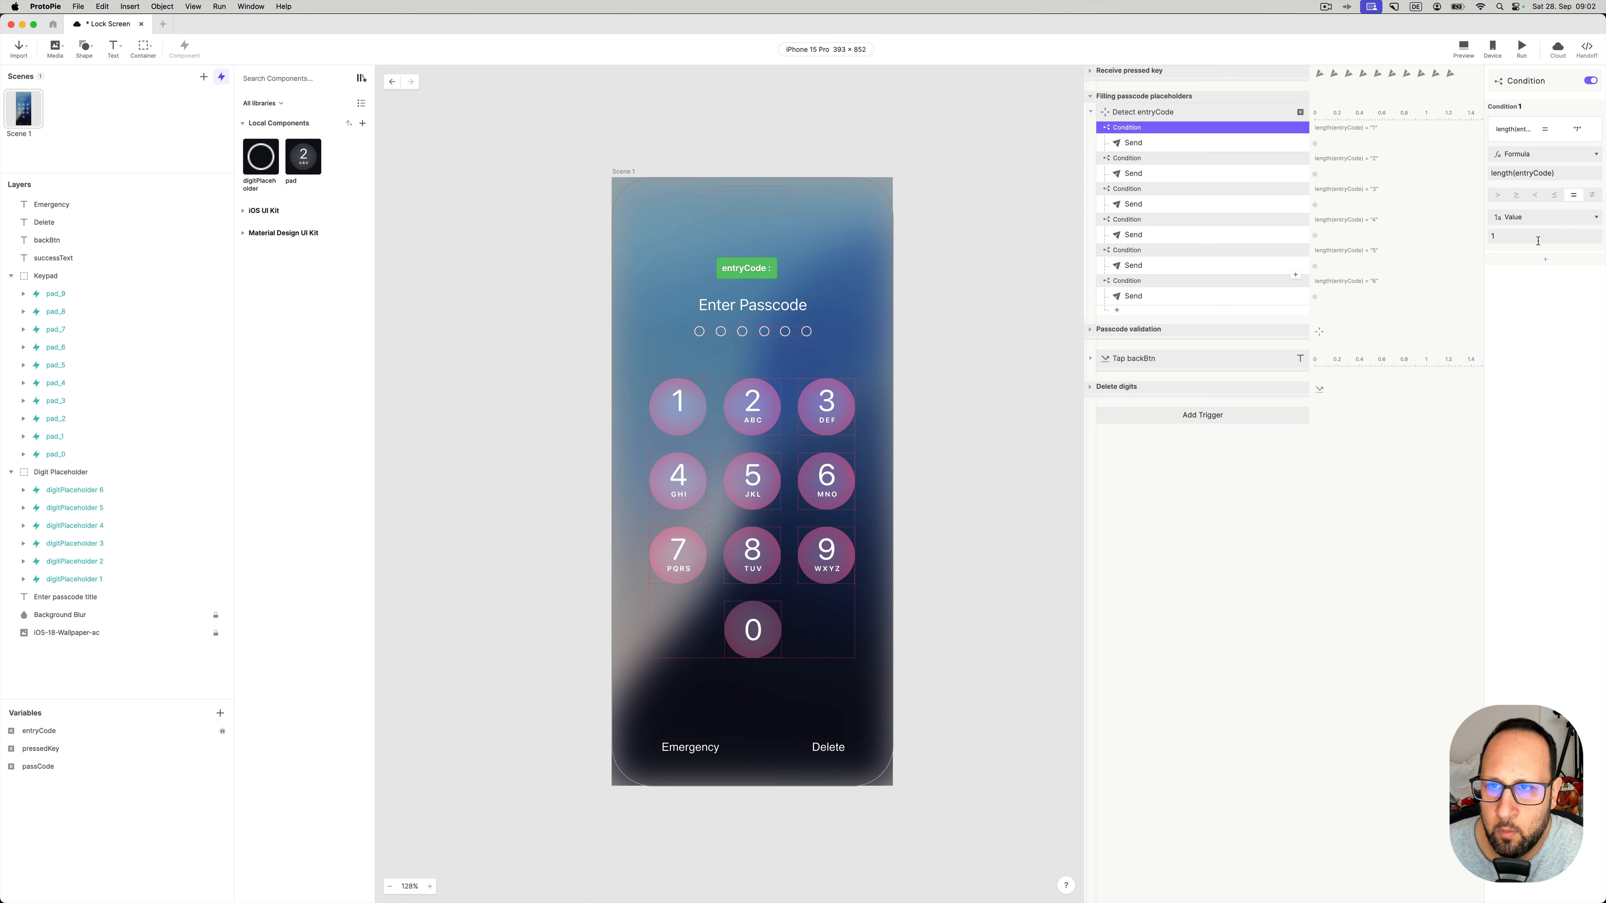
pyautogui.click(1190, 145)
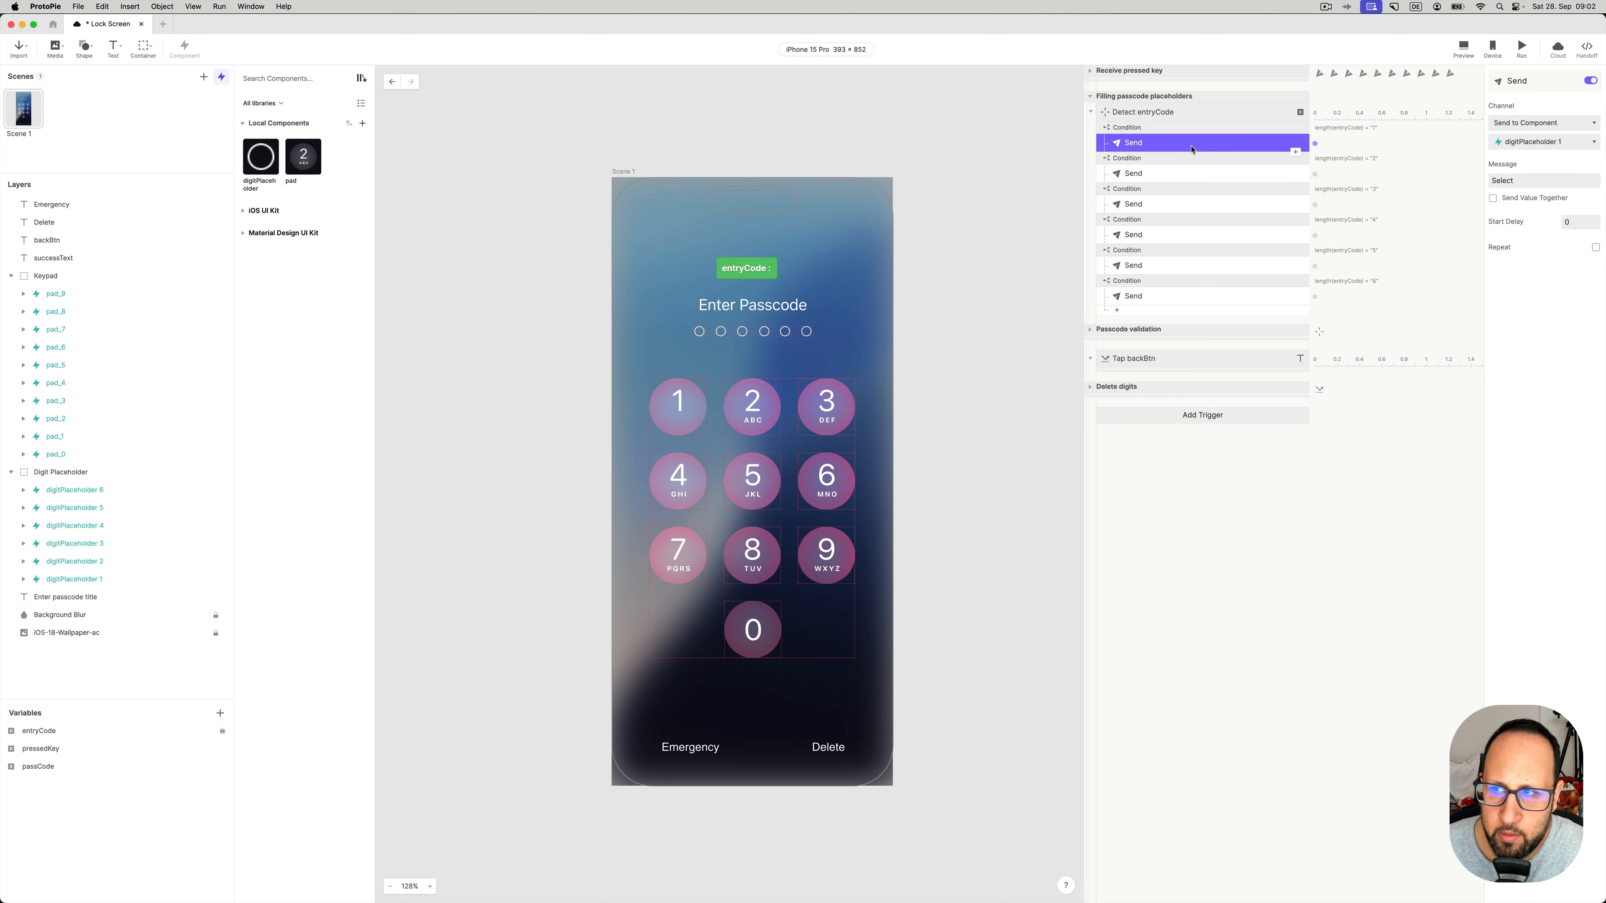
pyautogui.click(1521, 143)
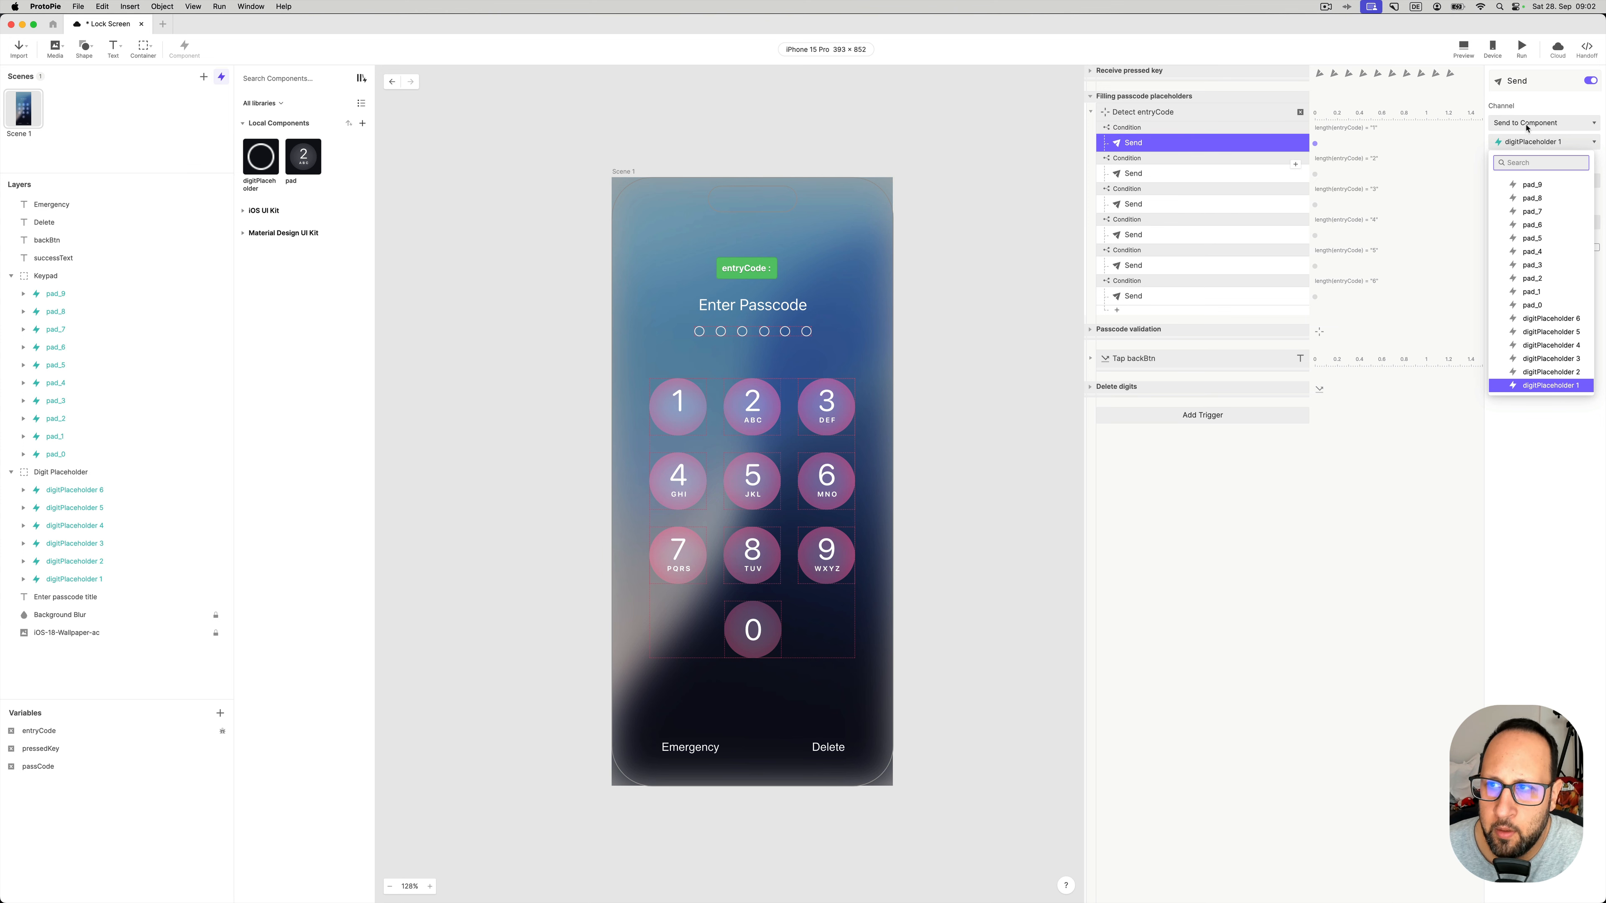
pyautogui.click(1532, 108)
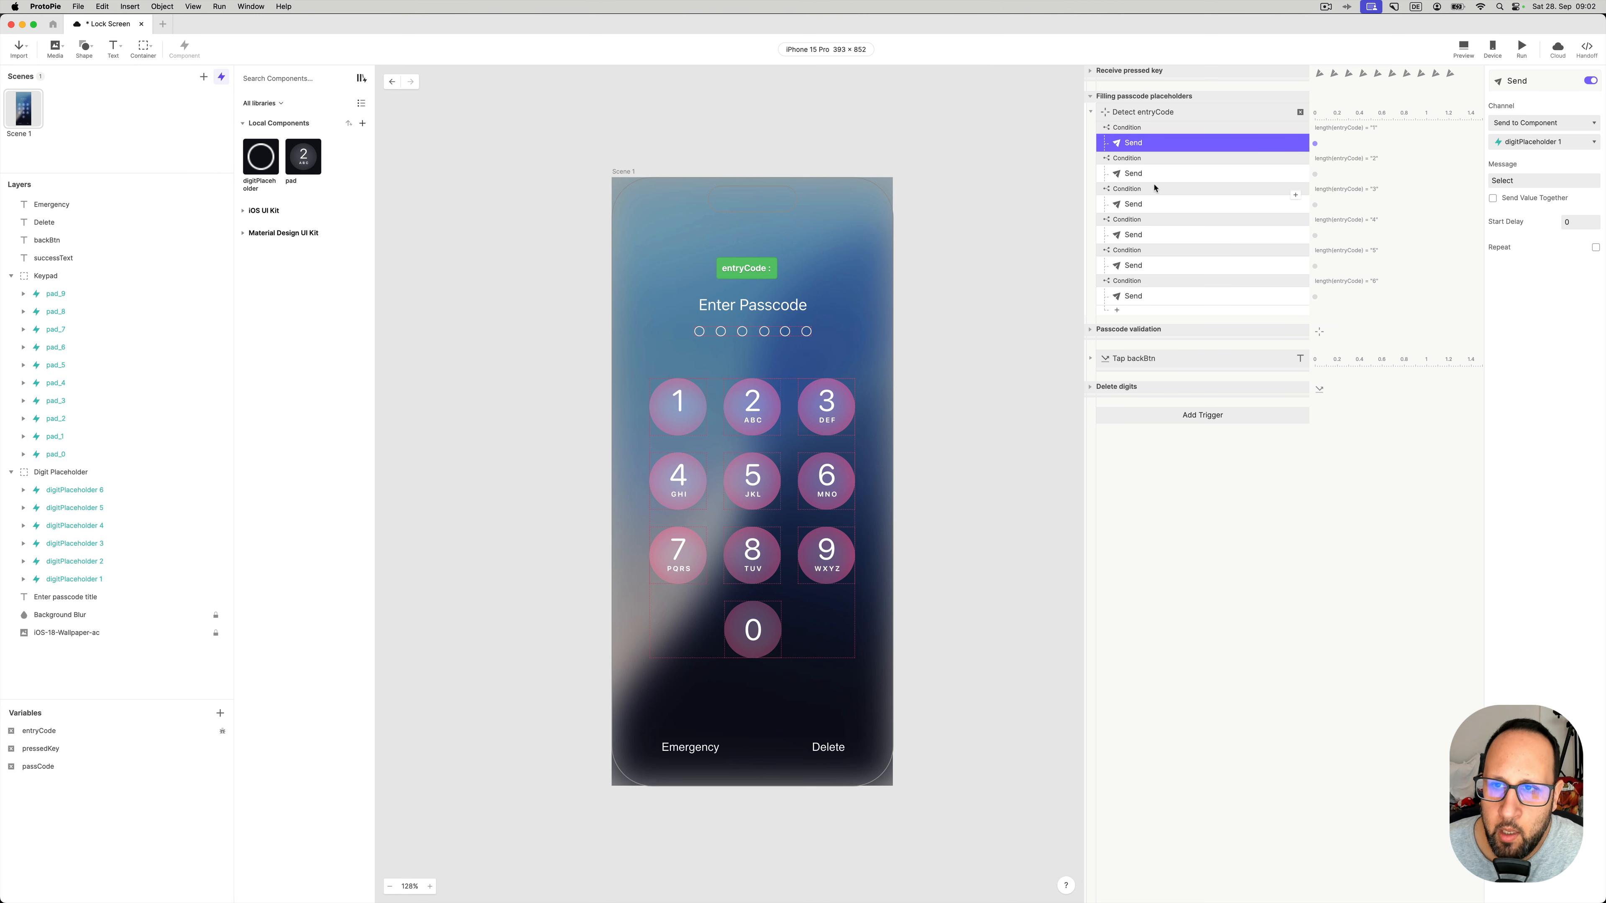
pyautogui.click(1161, 163)
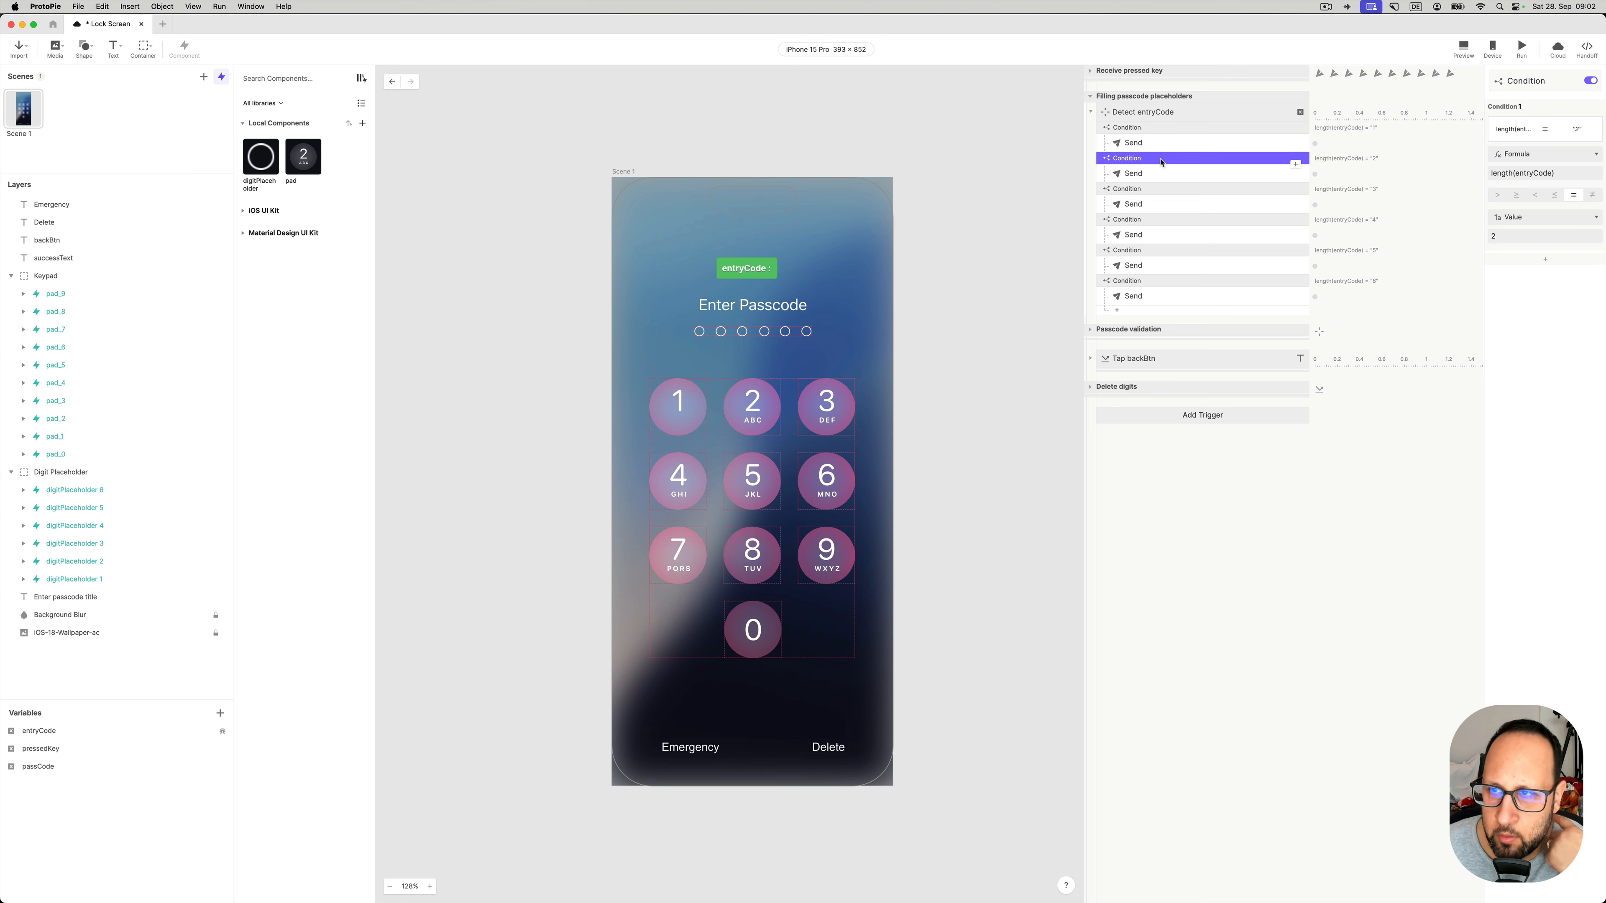
pyautogui.click(1160, 174)
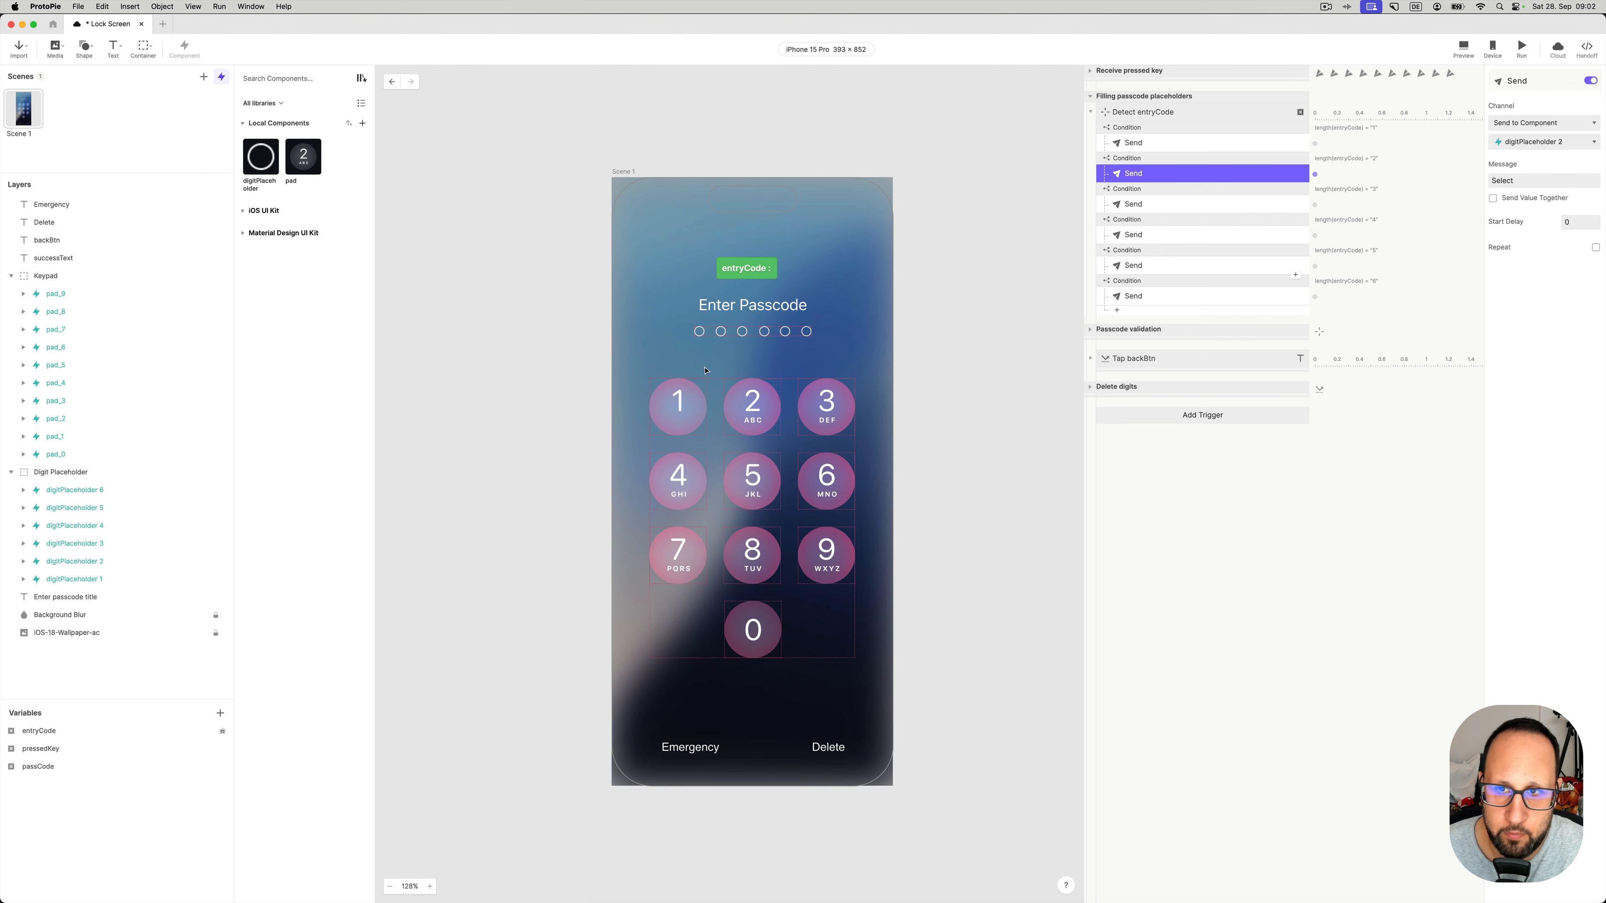
pyautogui.click(507, 292)
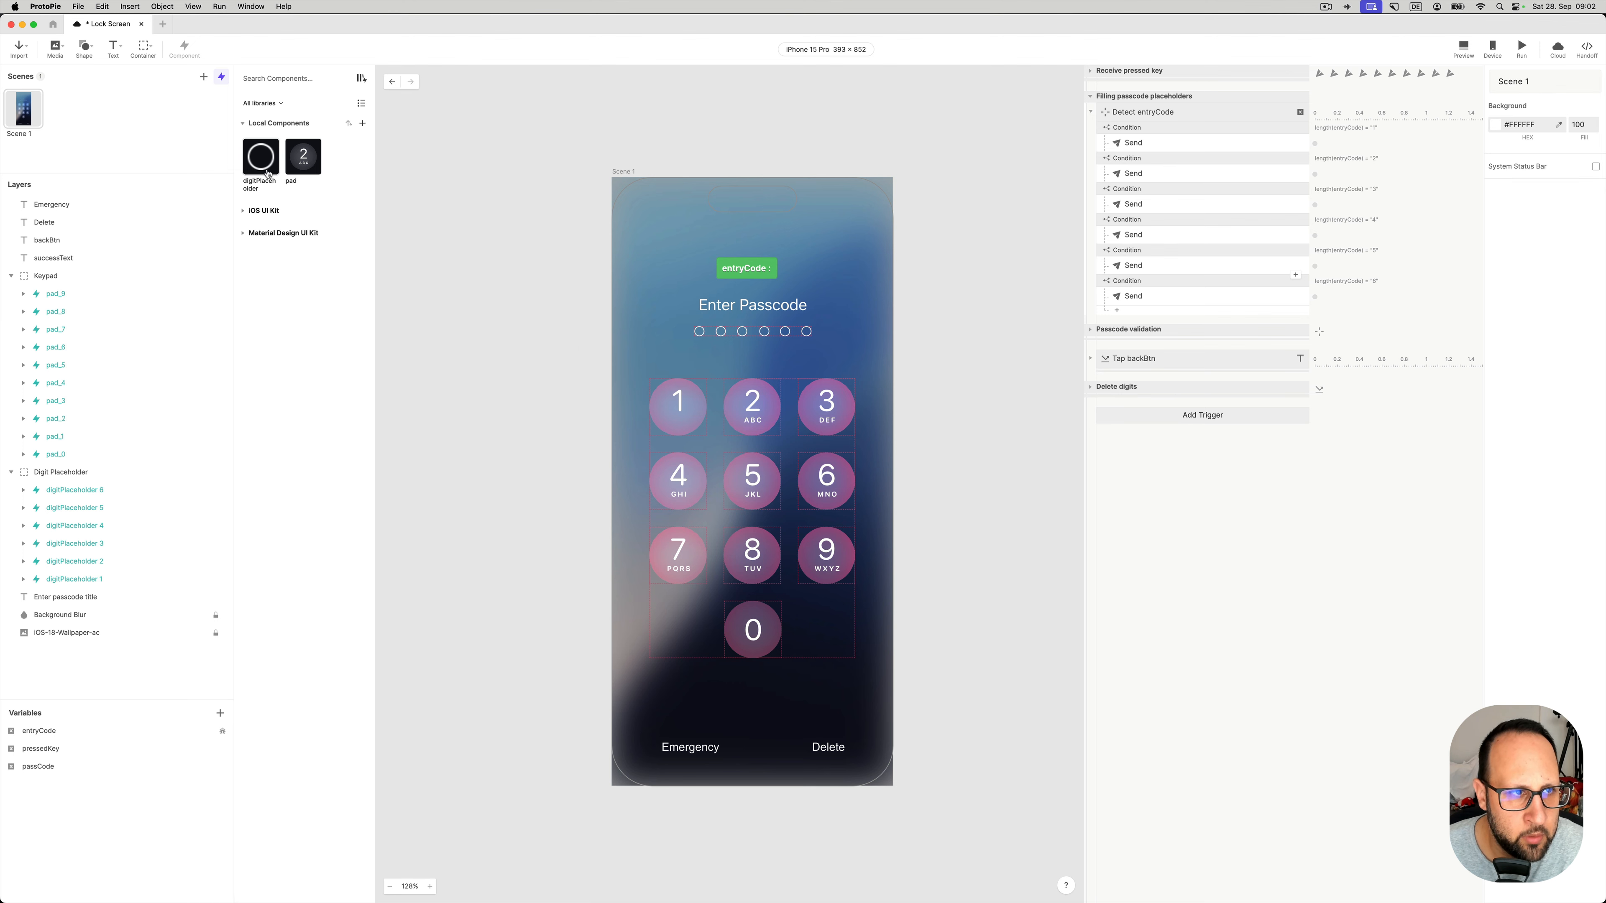
# - Open the digitPlaceholder component and review its Receive Select trigger and colour response
pyautogui.click(257, 162)
pyautogui.doubleClick(257, 164)
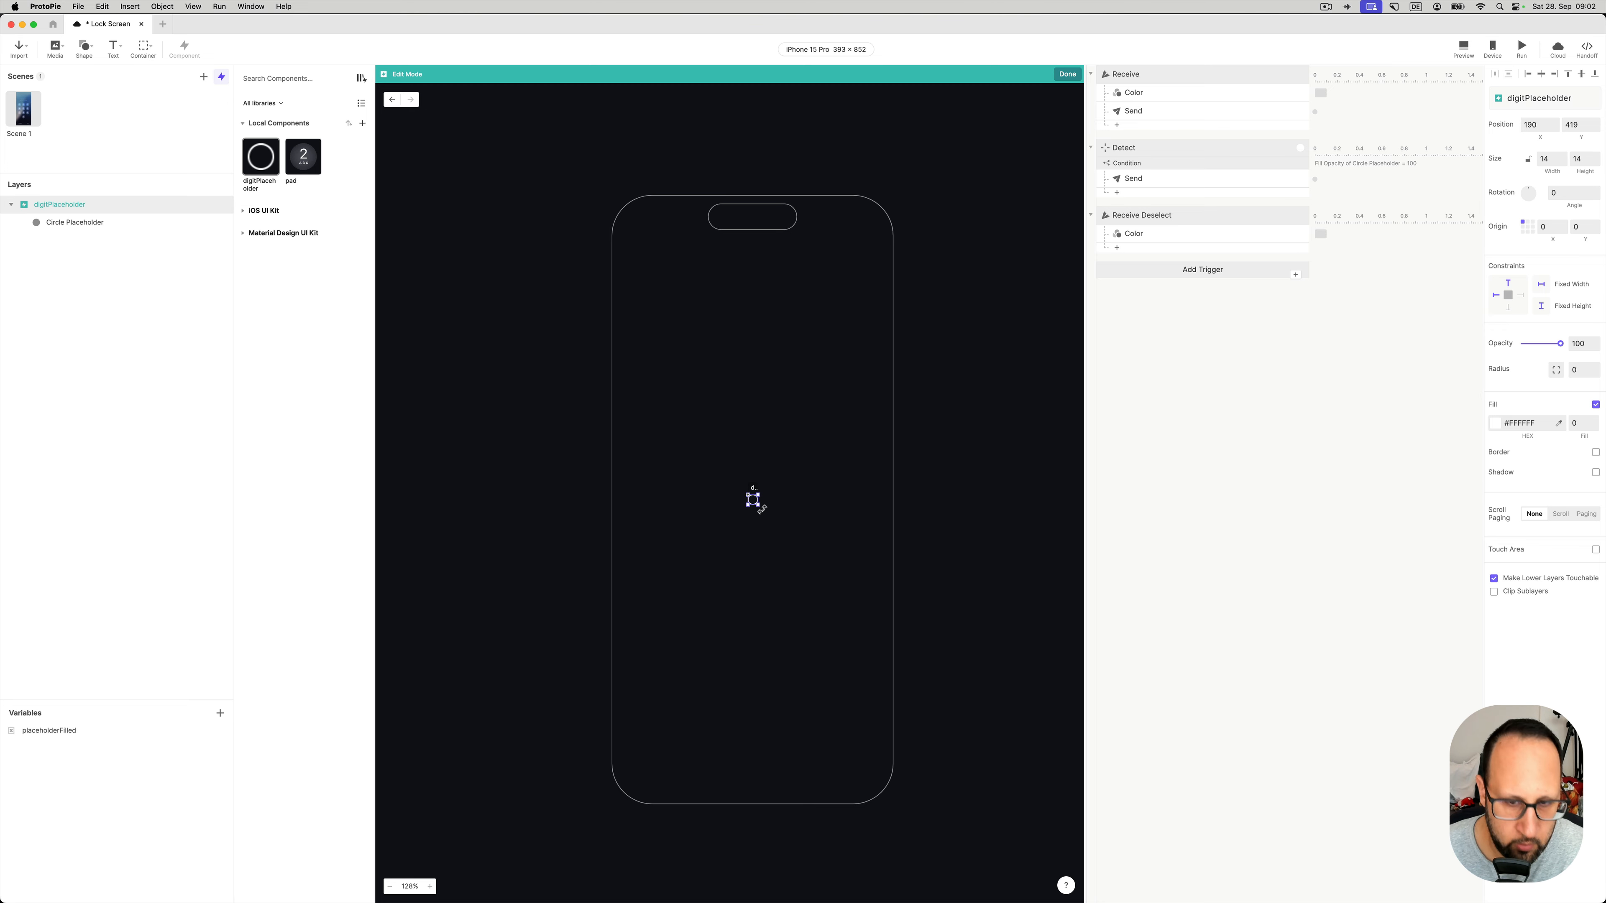
pyautogui.scroll(10, 761, 508)
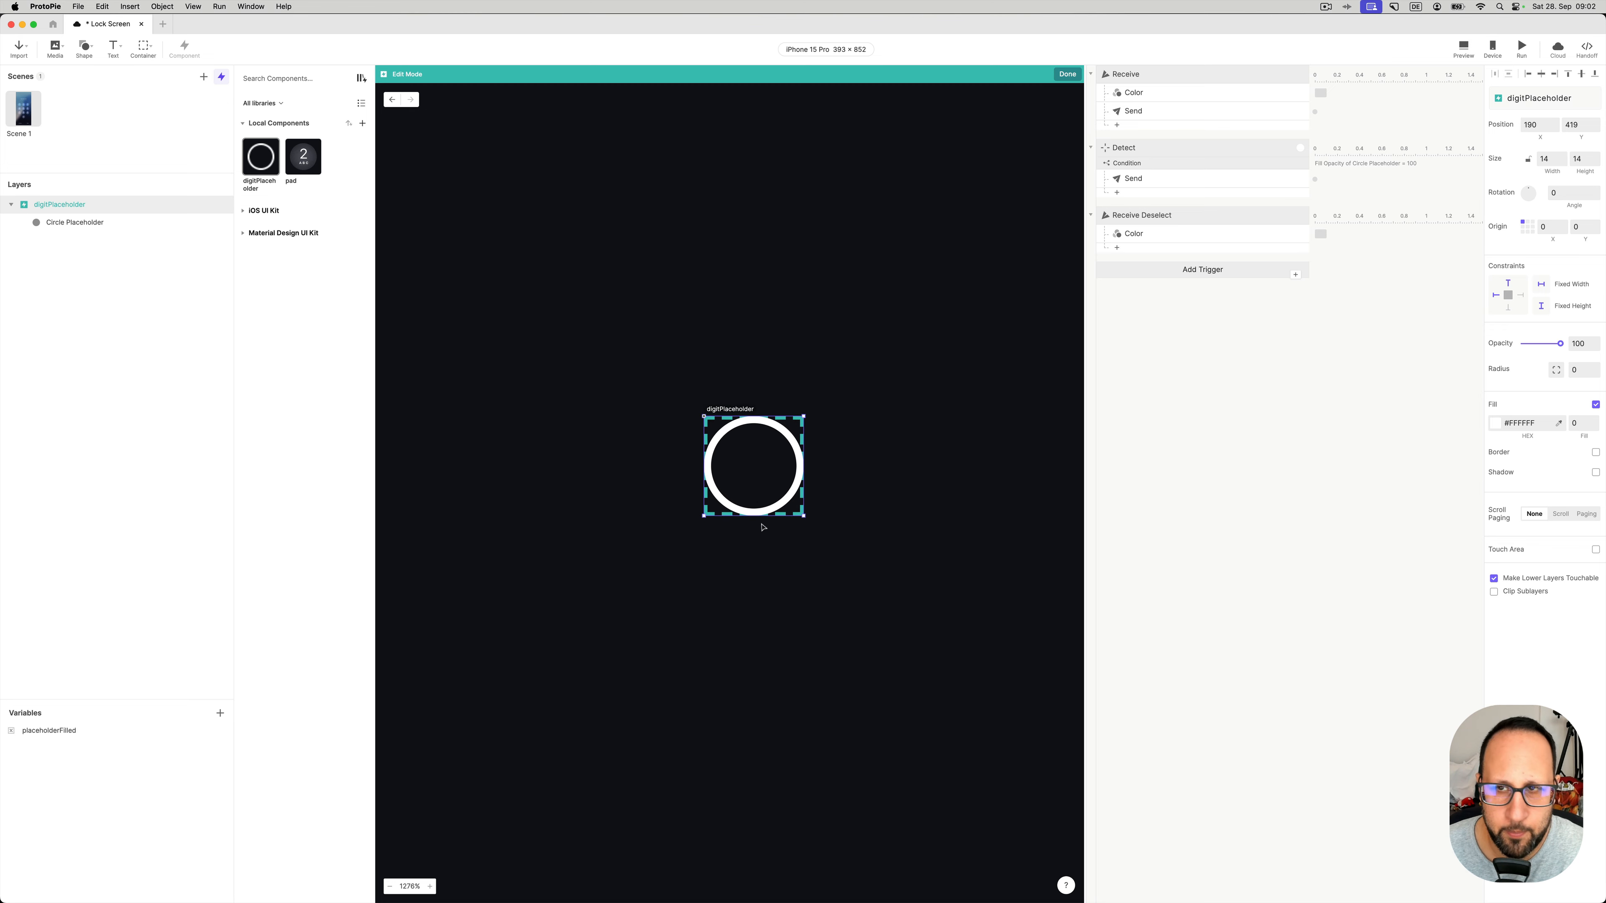
pyautogui.click(1135, 83)
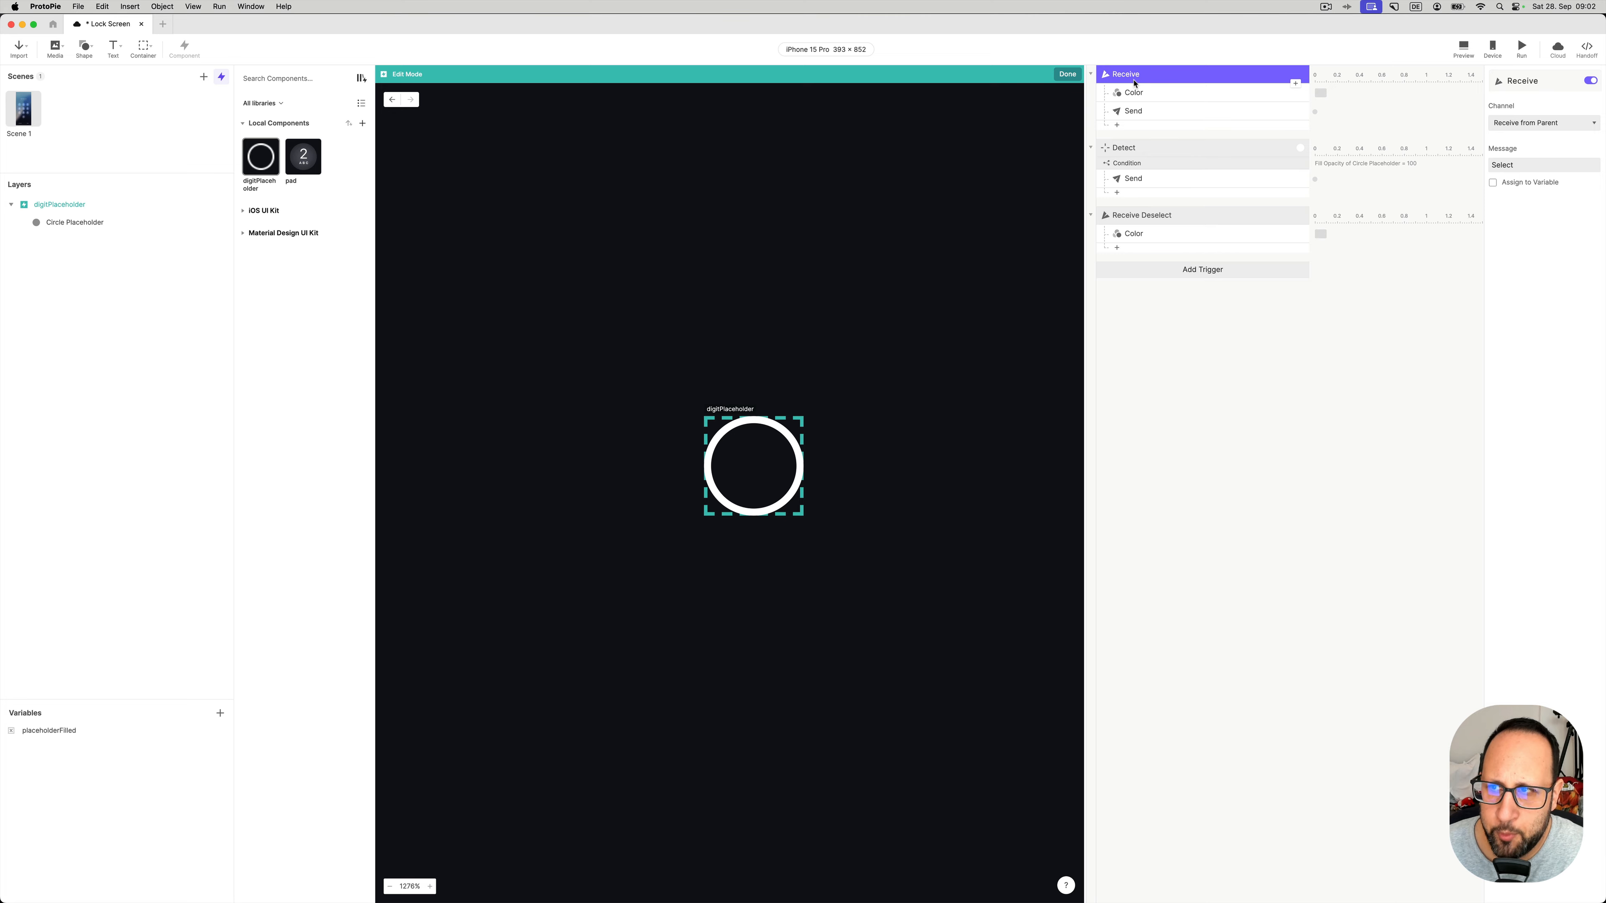
pyautogui.click(1507, 163)
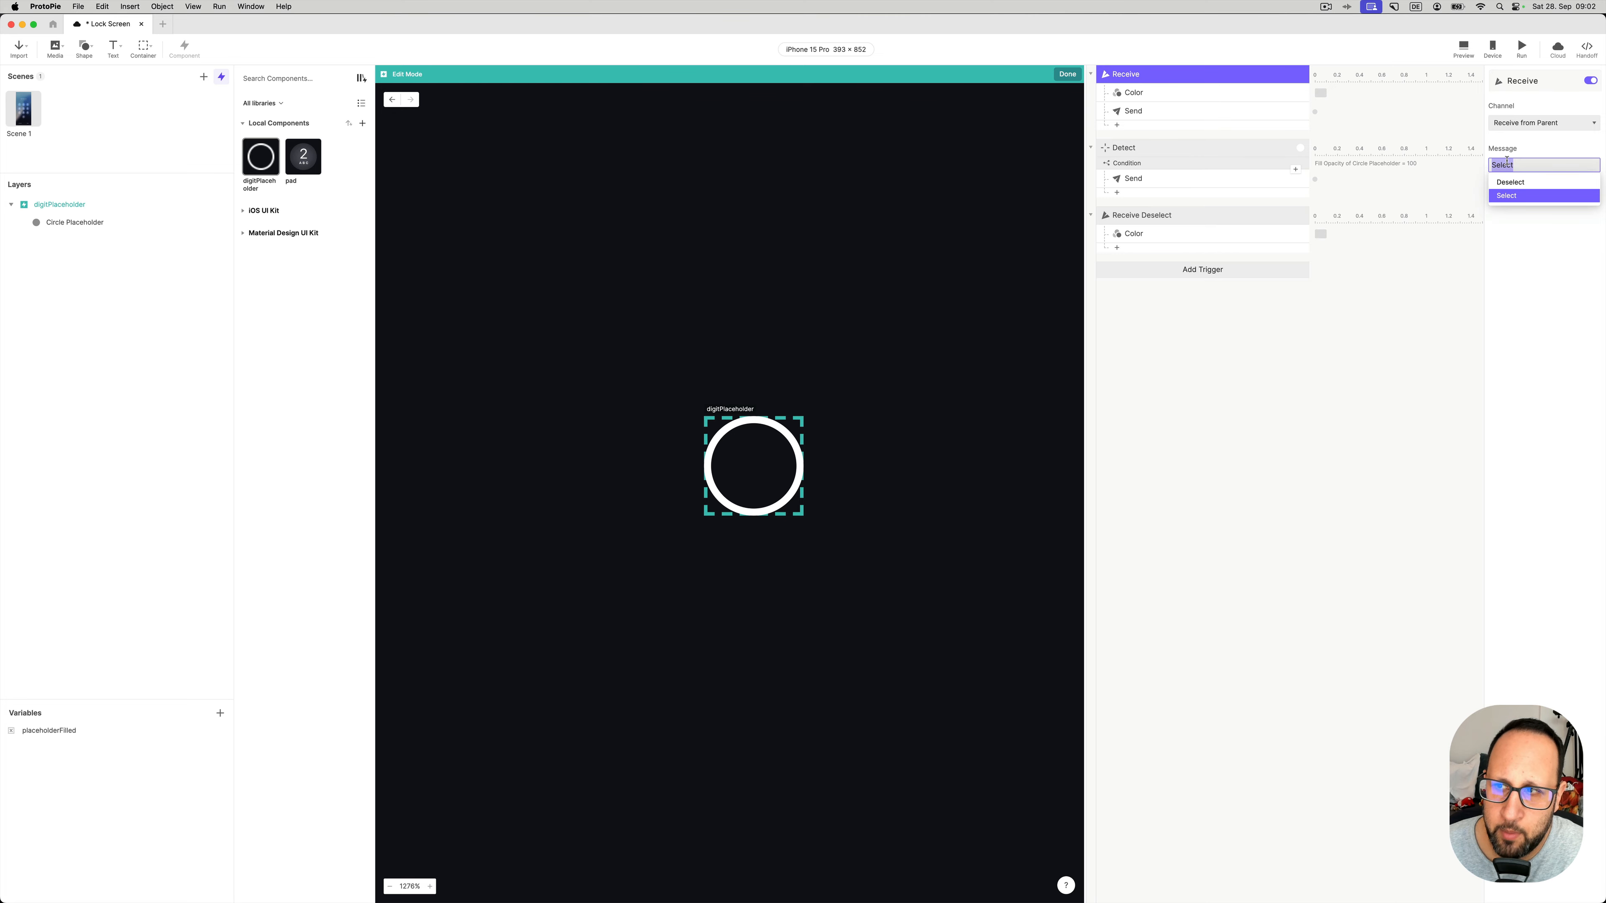
pyautogui.click(1525, 242)
pyautogui.click(1196, 94)
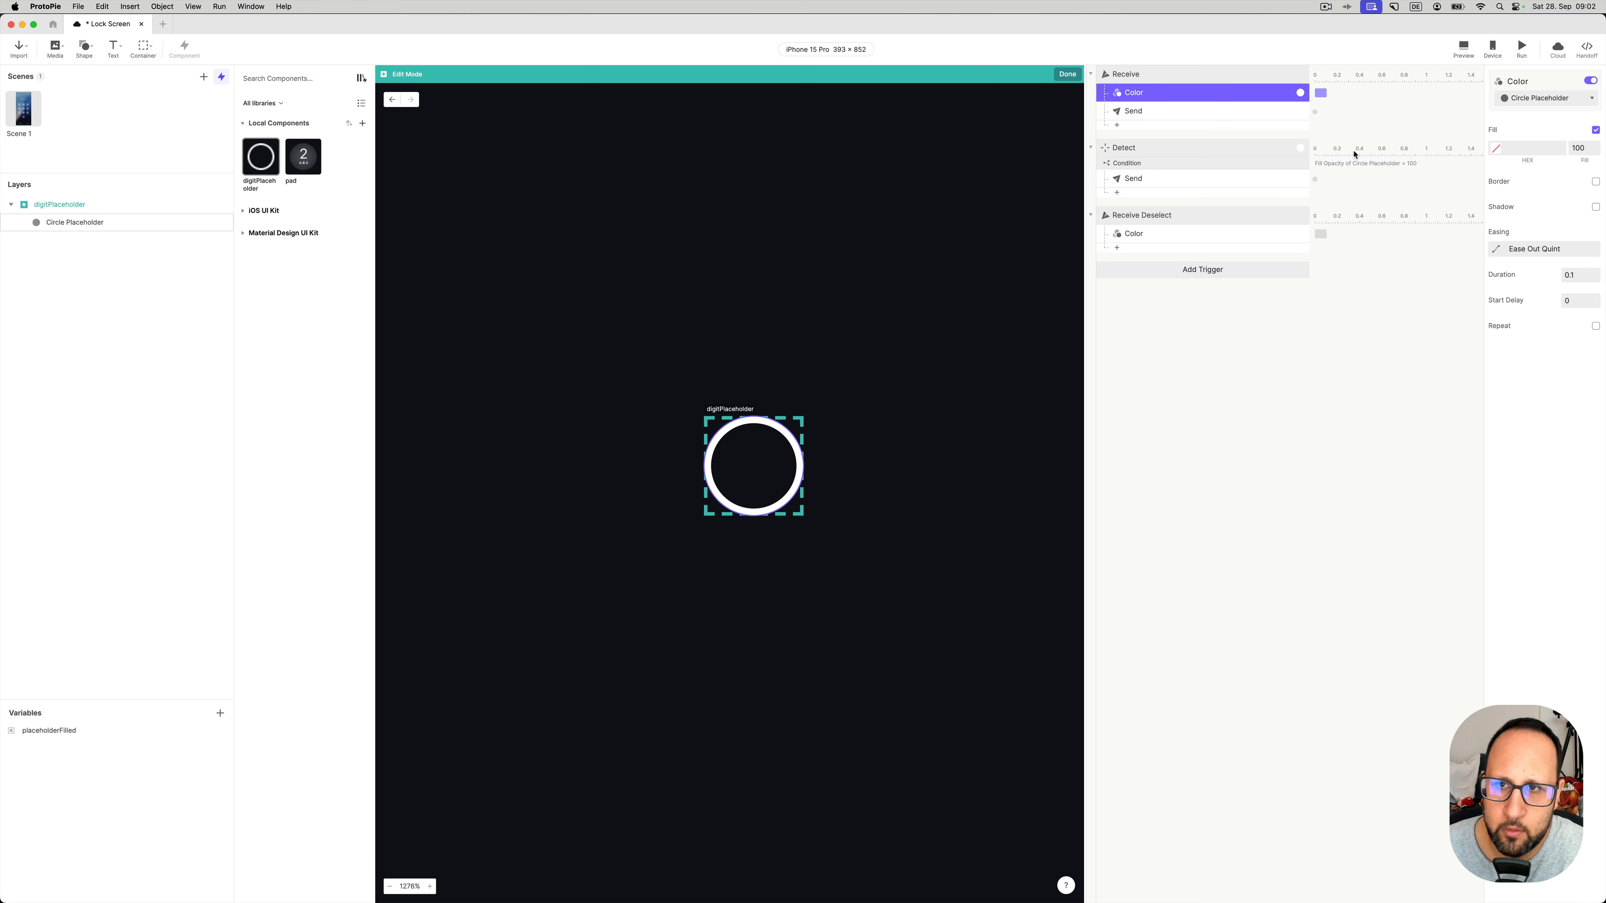
# - Review the Send message, Detect trigger, Placeholder Filled message and fill-opacity-equals-100 condition
pyautogui.click(1161, 113)
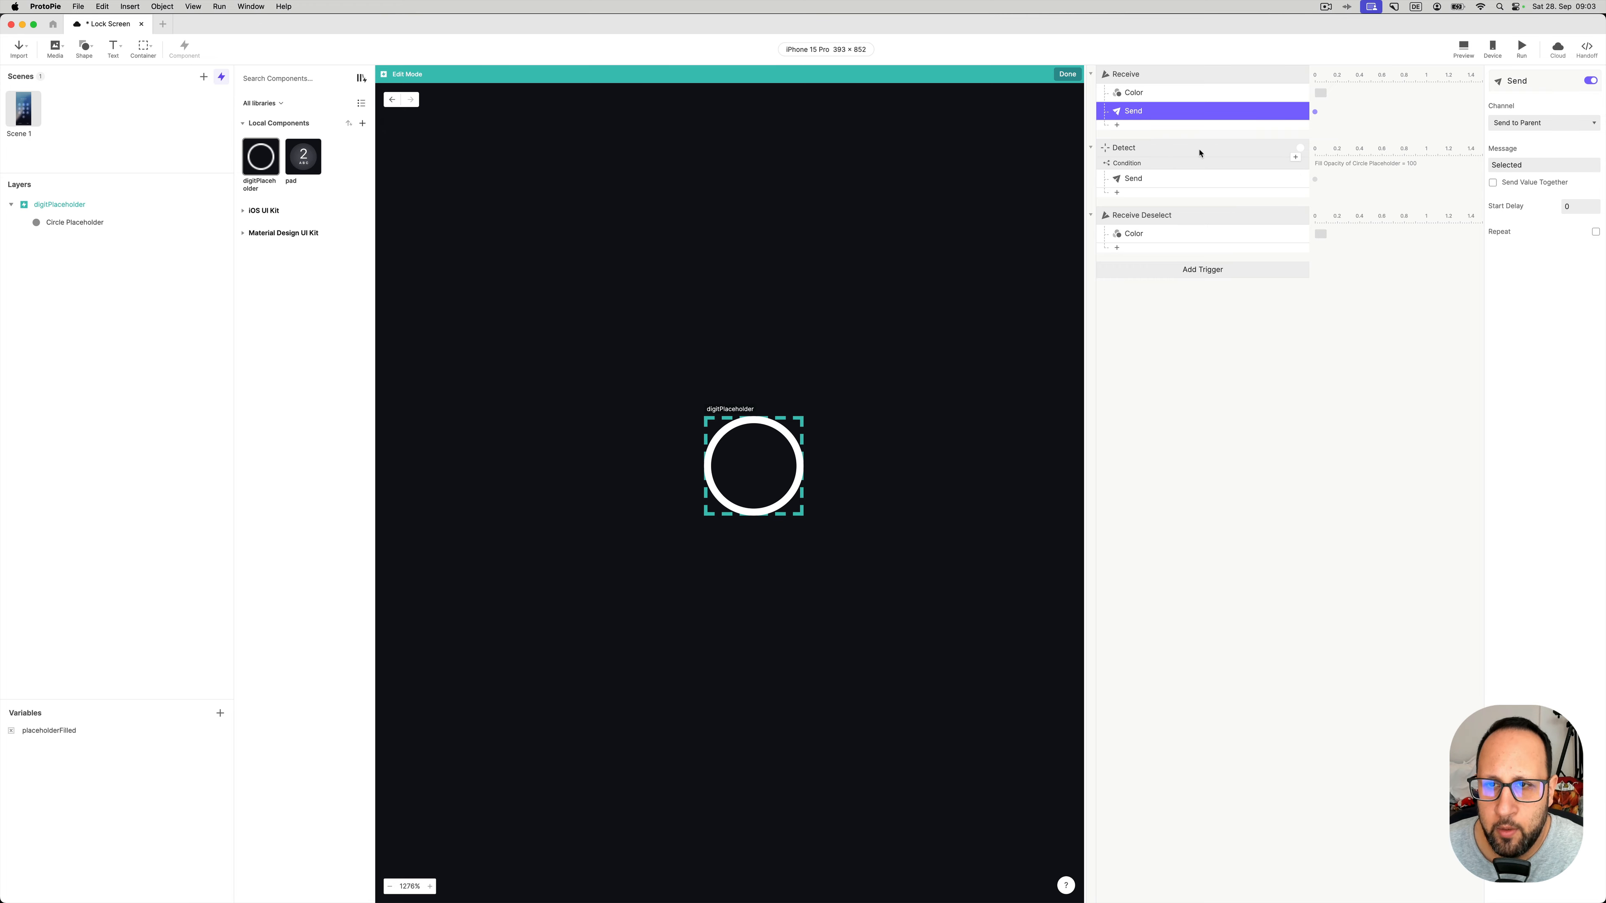
pyautogui.click(1166, 150)
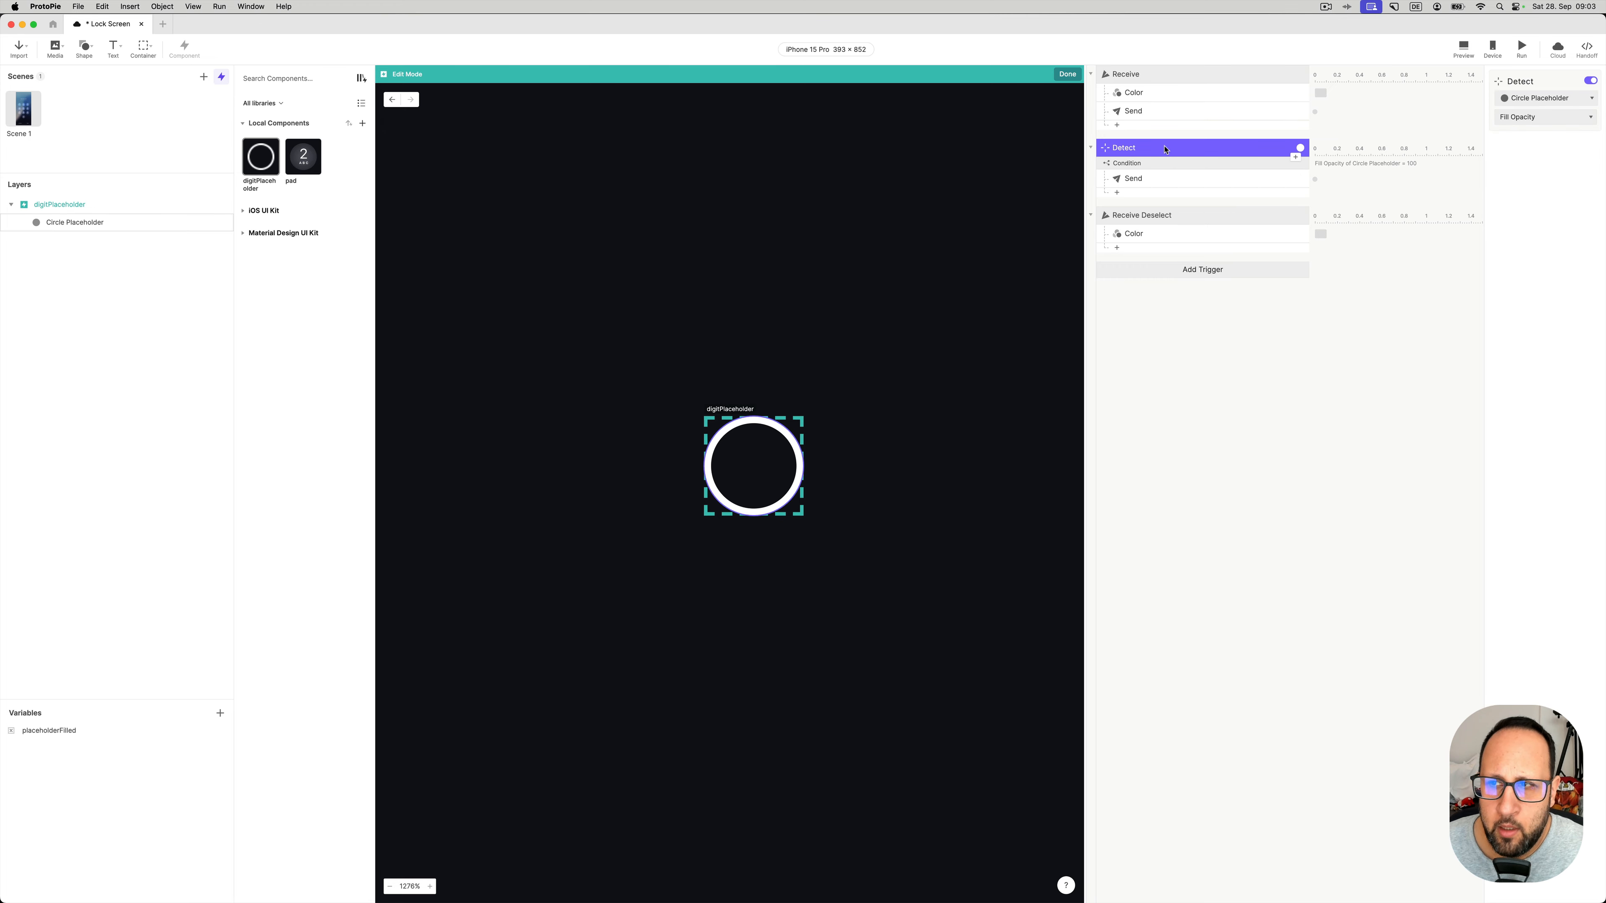
pyautogui.click(1153, 181)
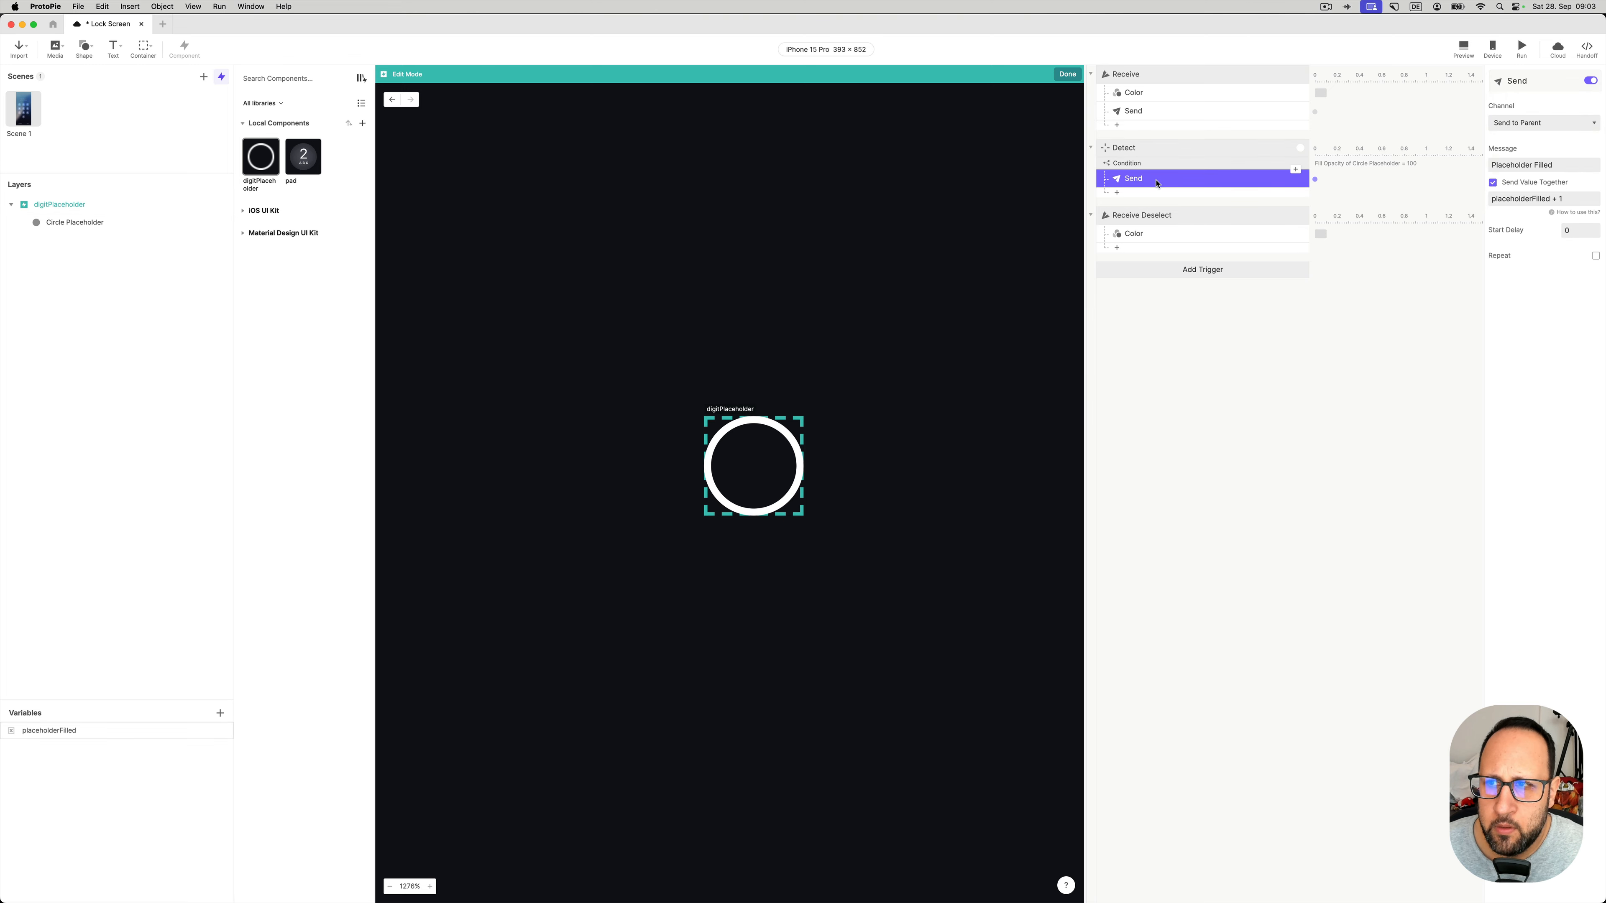
pyautogui.click(1144, 152)
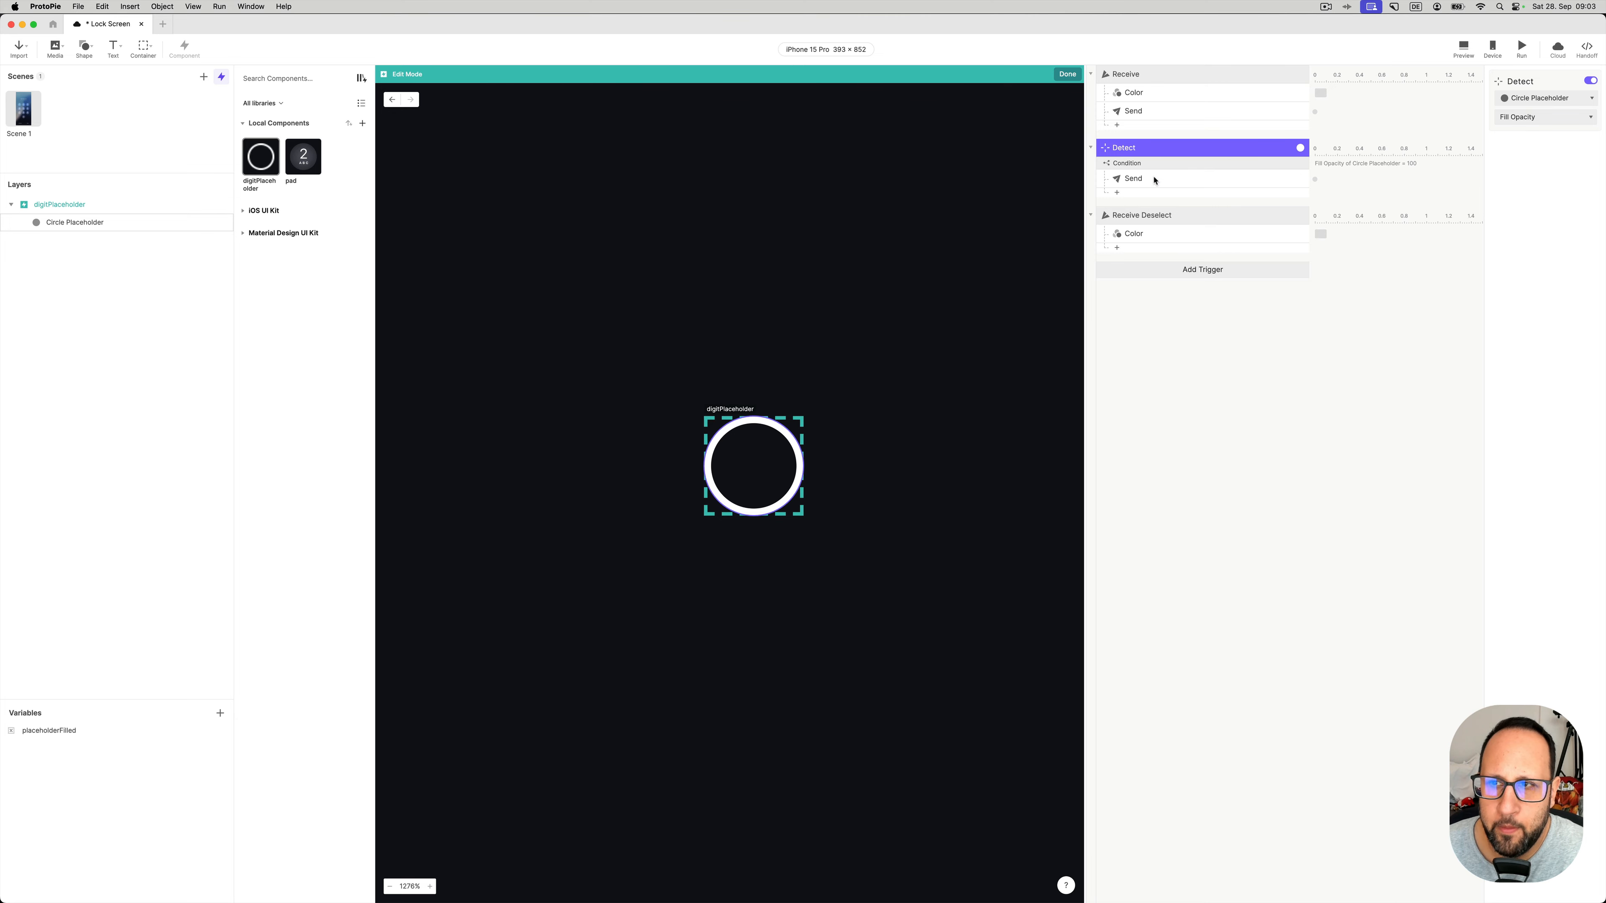
pyautogui.click(1161, 165)
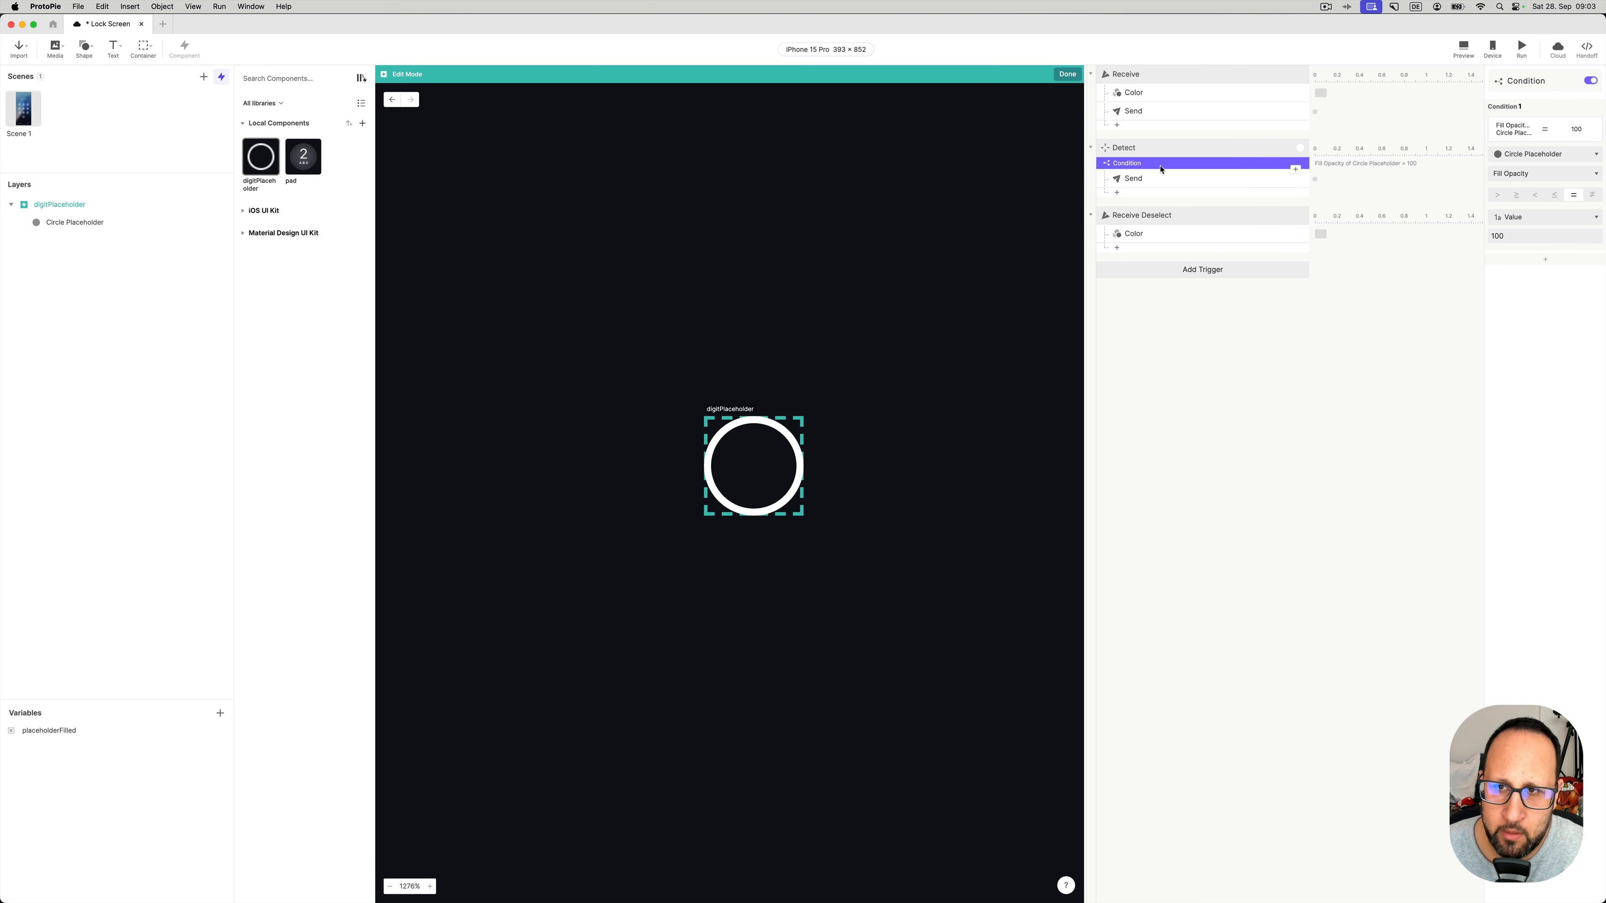
# - Revisit the Receive, fill colour, opacity condition and Placeholder Filled settings, then the Receive Deselect trigger
pyautogui.click(1156, 76)
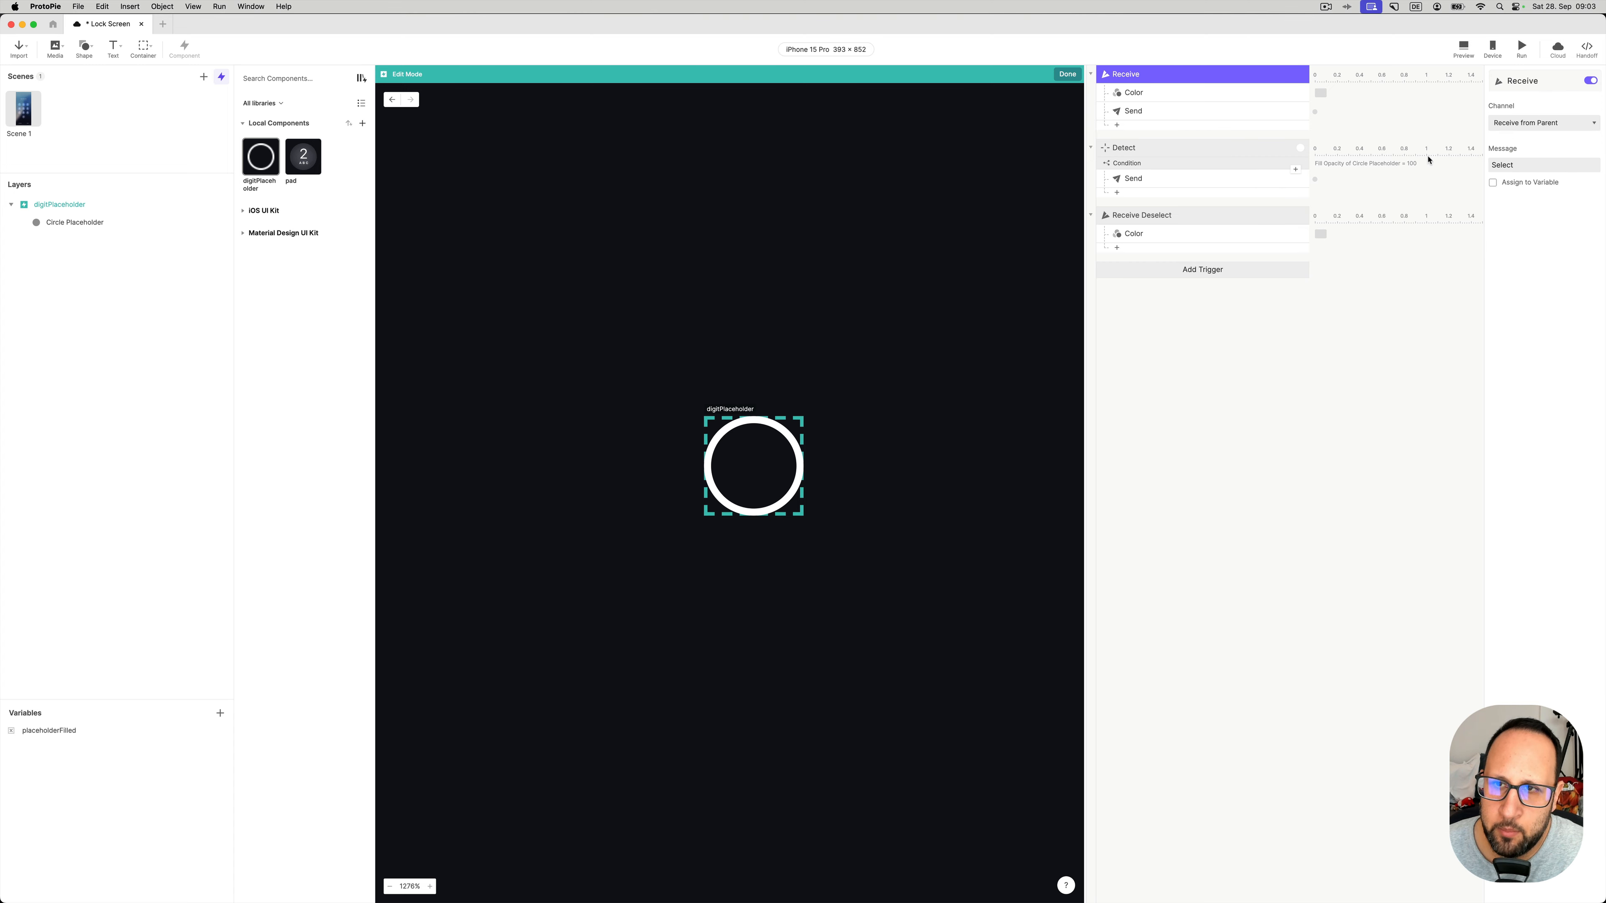
pyautogui.click(1250, 97)
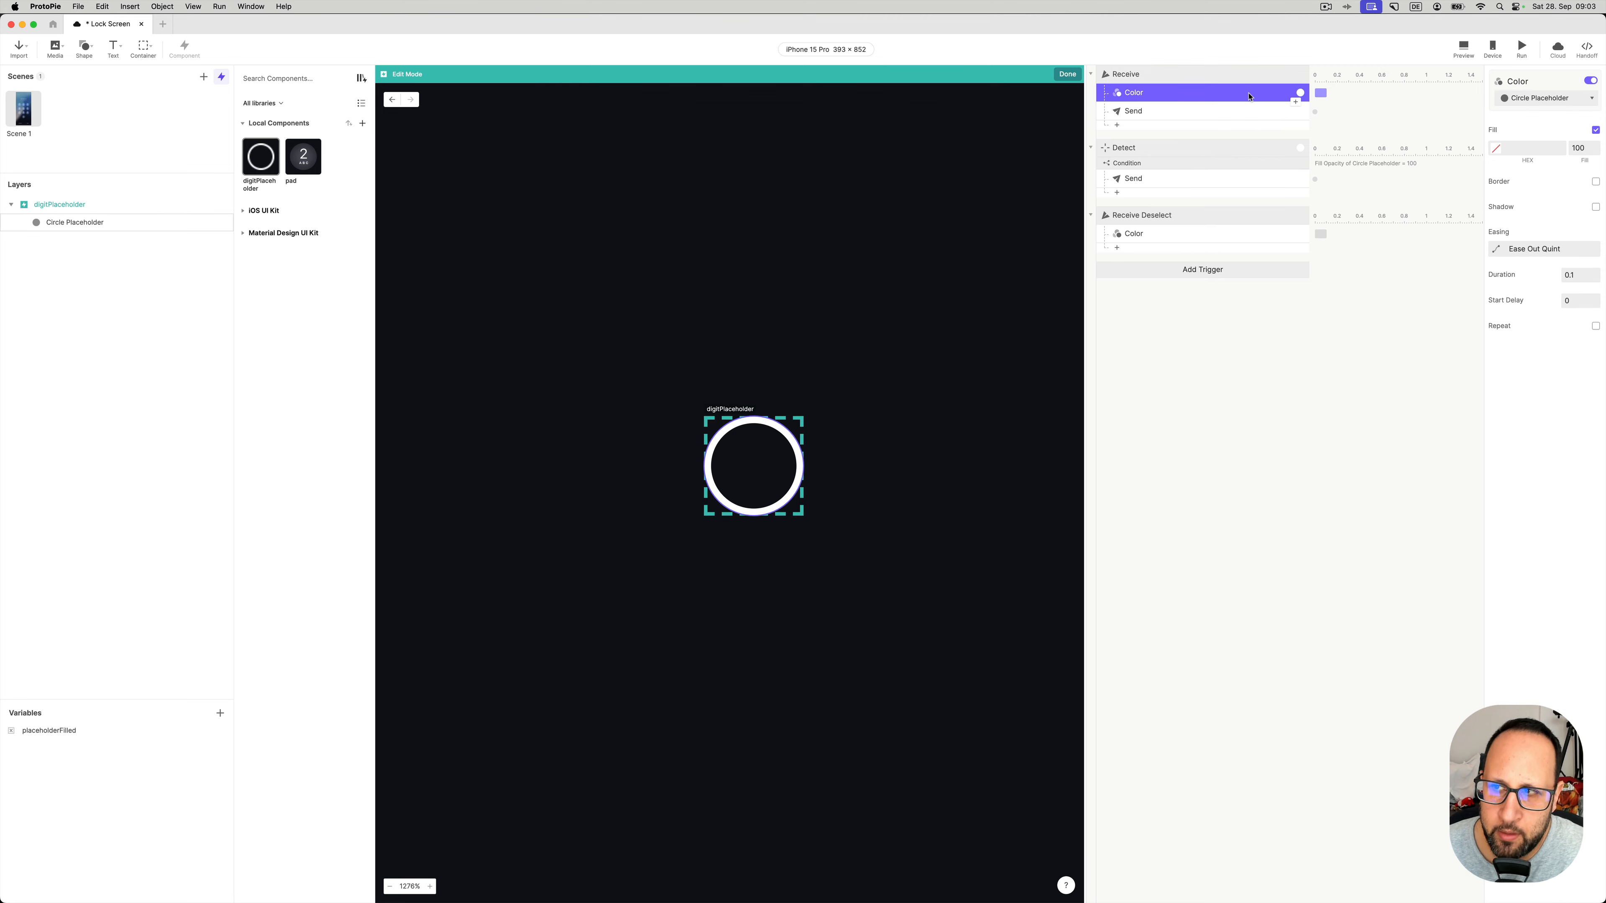
pyautogui.click(1214, 164)
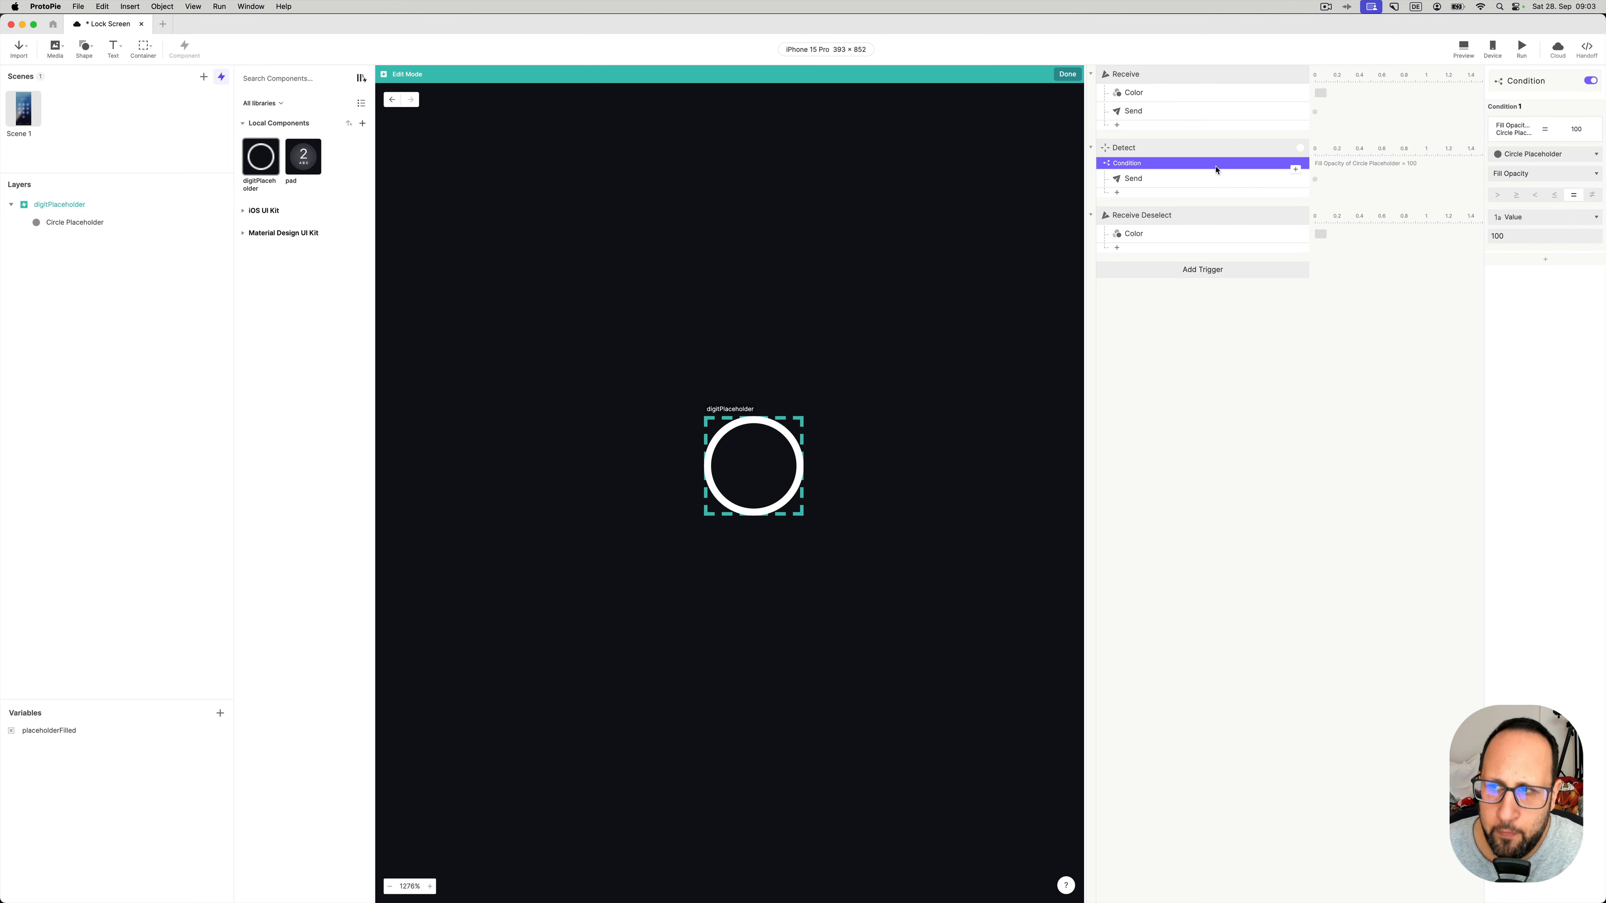
pyautogui.click(1163, 178)
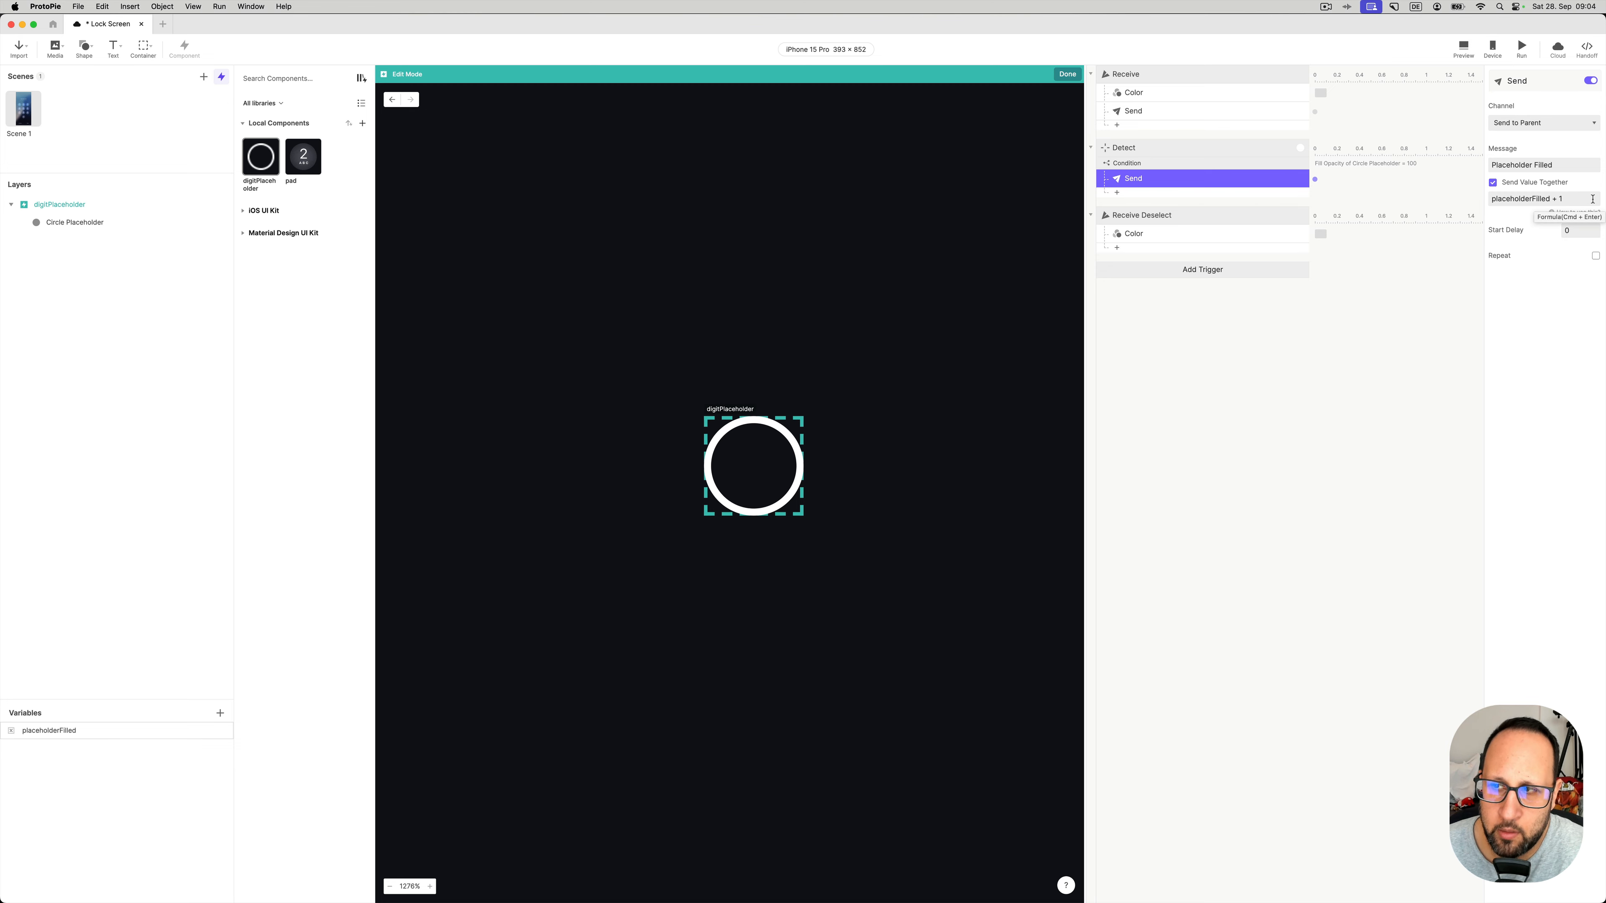
pyautogui.click(1140, 221)
# - Return to Scene 1, fit the lock screen, and open a repositioned live preview
pyautogui.click(1067, 74)
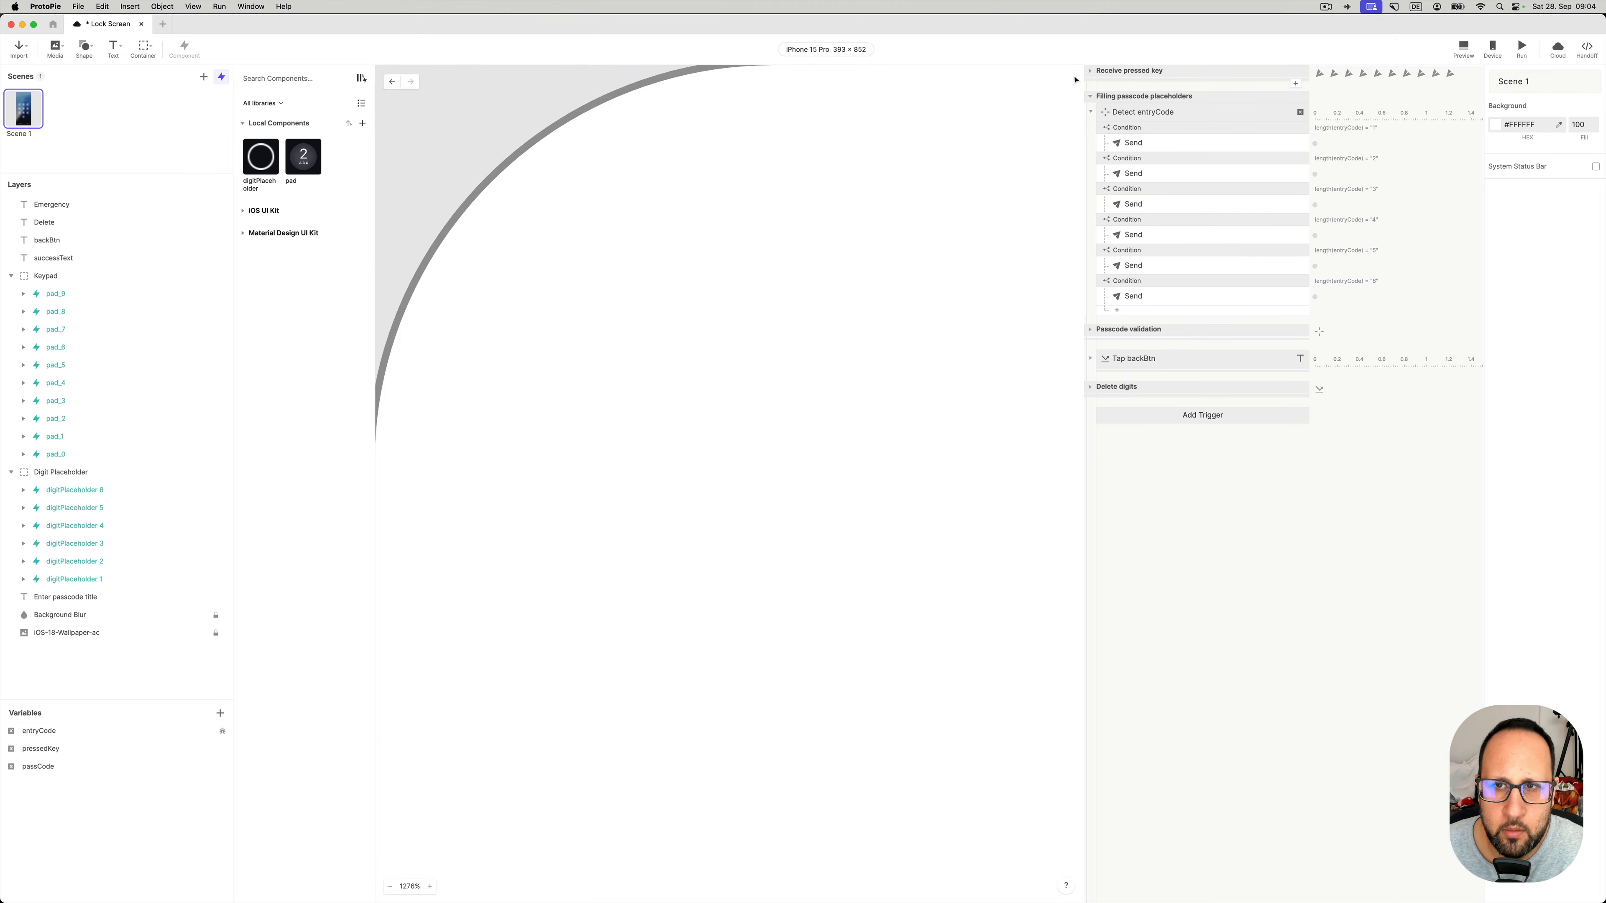
pyautogui.press('super+0')
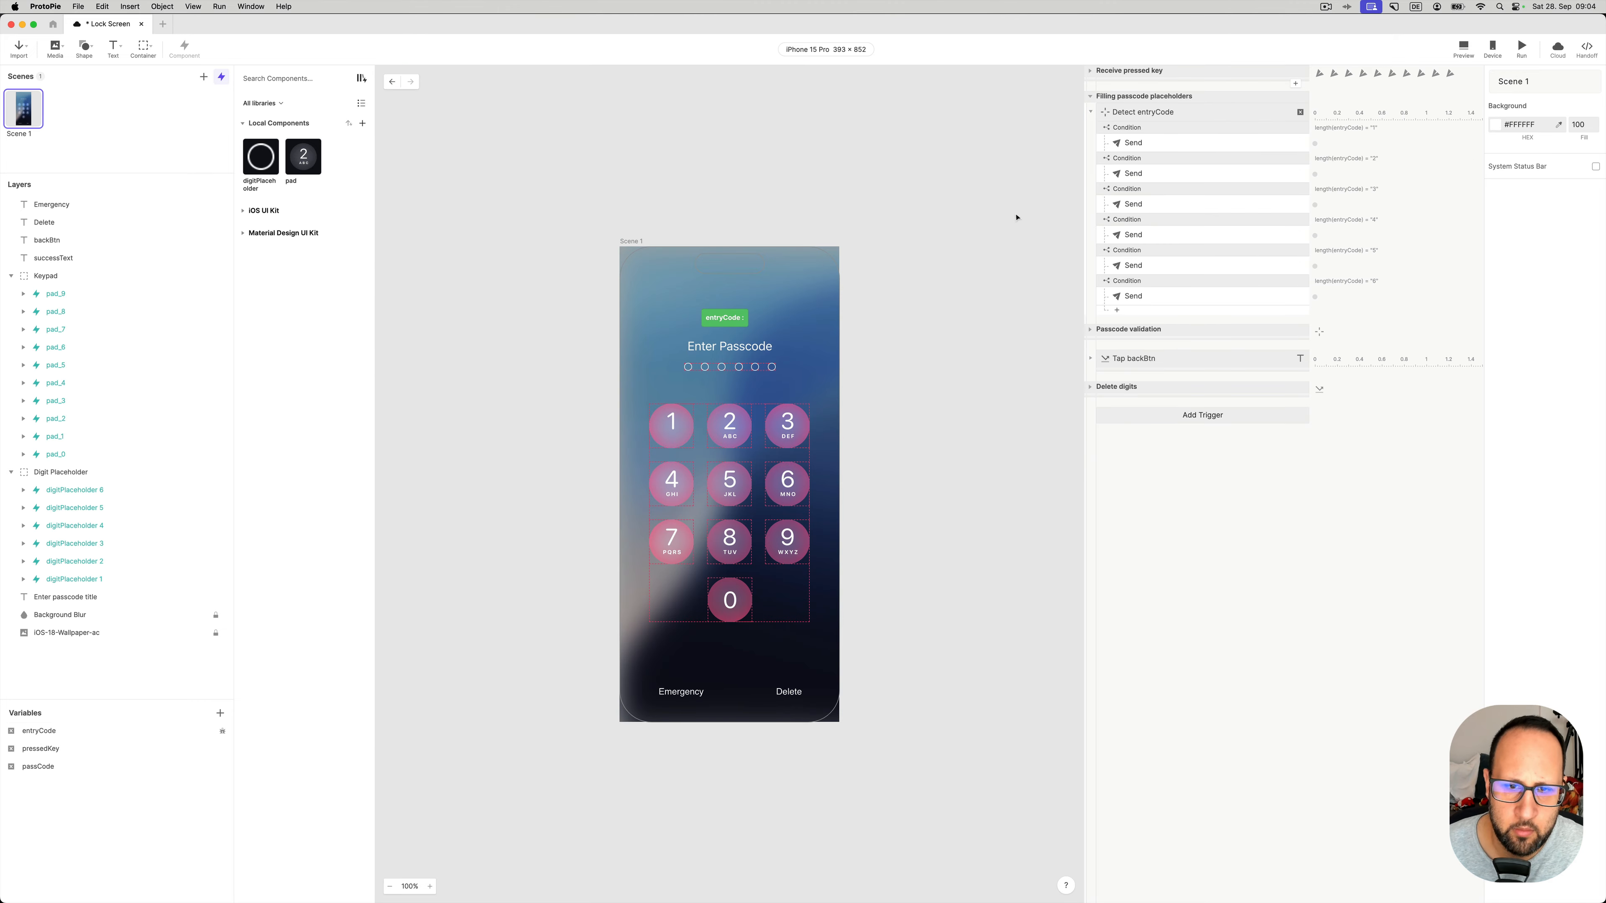
pyautogui.scroll(3, 779, 466)
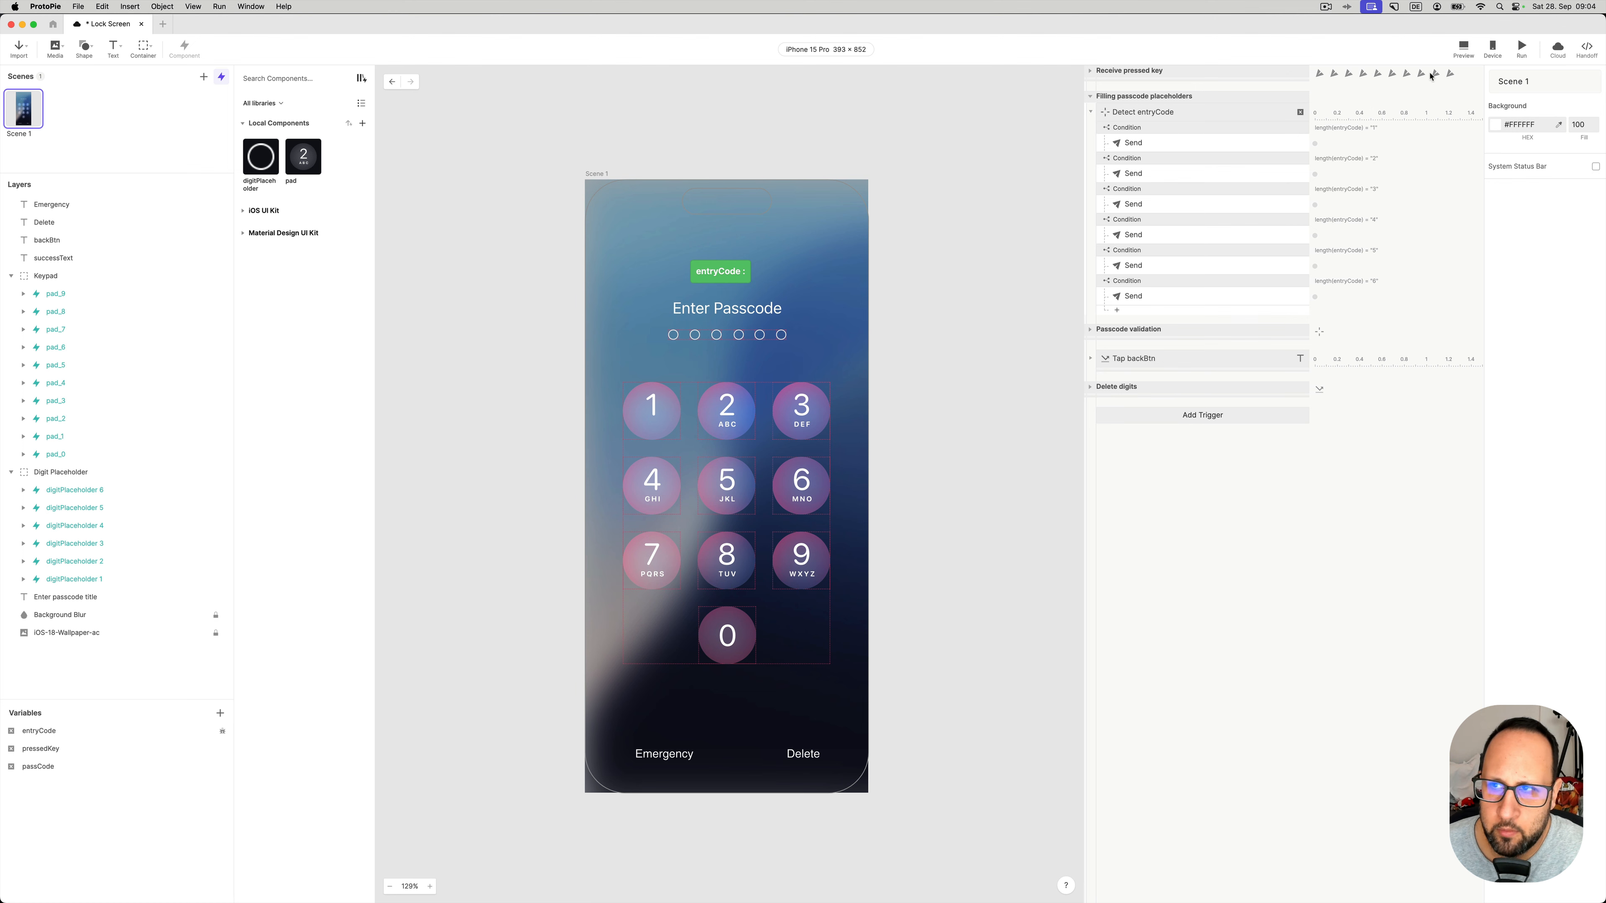
pyautogui.click(1462, 47)
pyautogui.moveTo(1464, 27); pyautogui.dragTo(1060, 145)
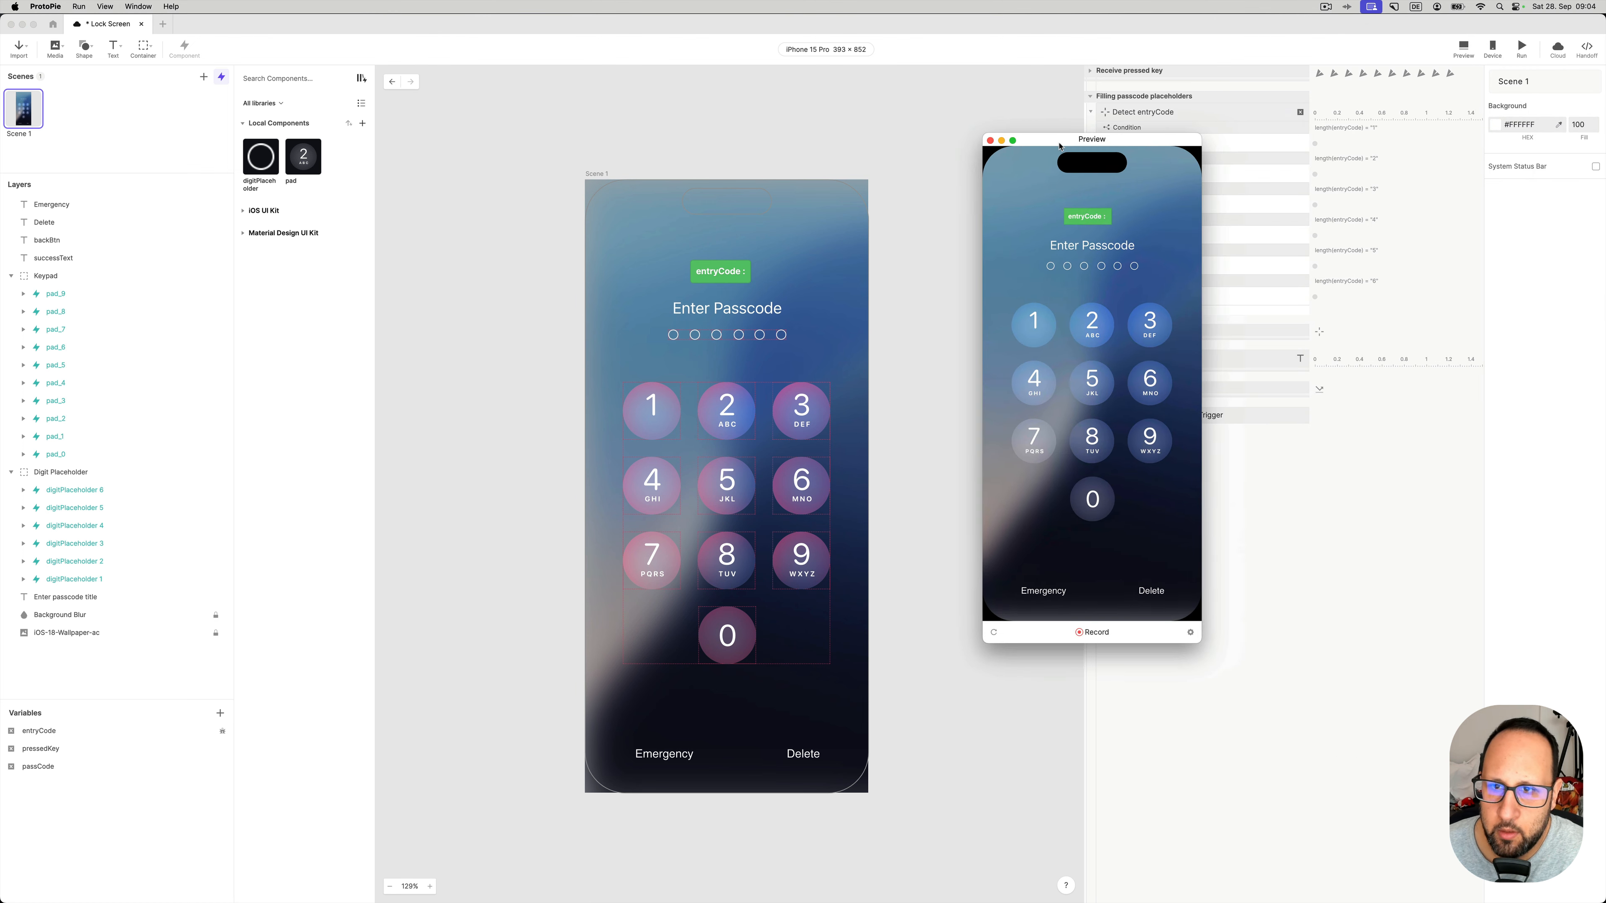
# - Enter the wrong code 1, 5, 6, 3, 8, 7 in the preview
pyautogui.click(1039, 334)
pyautogui.click(1079, 373)
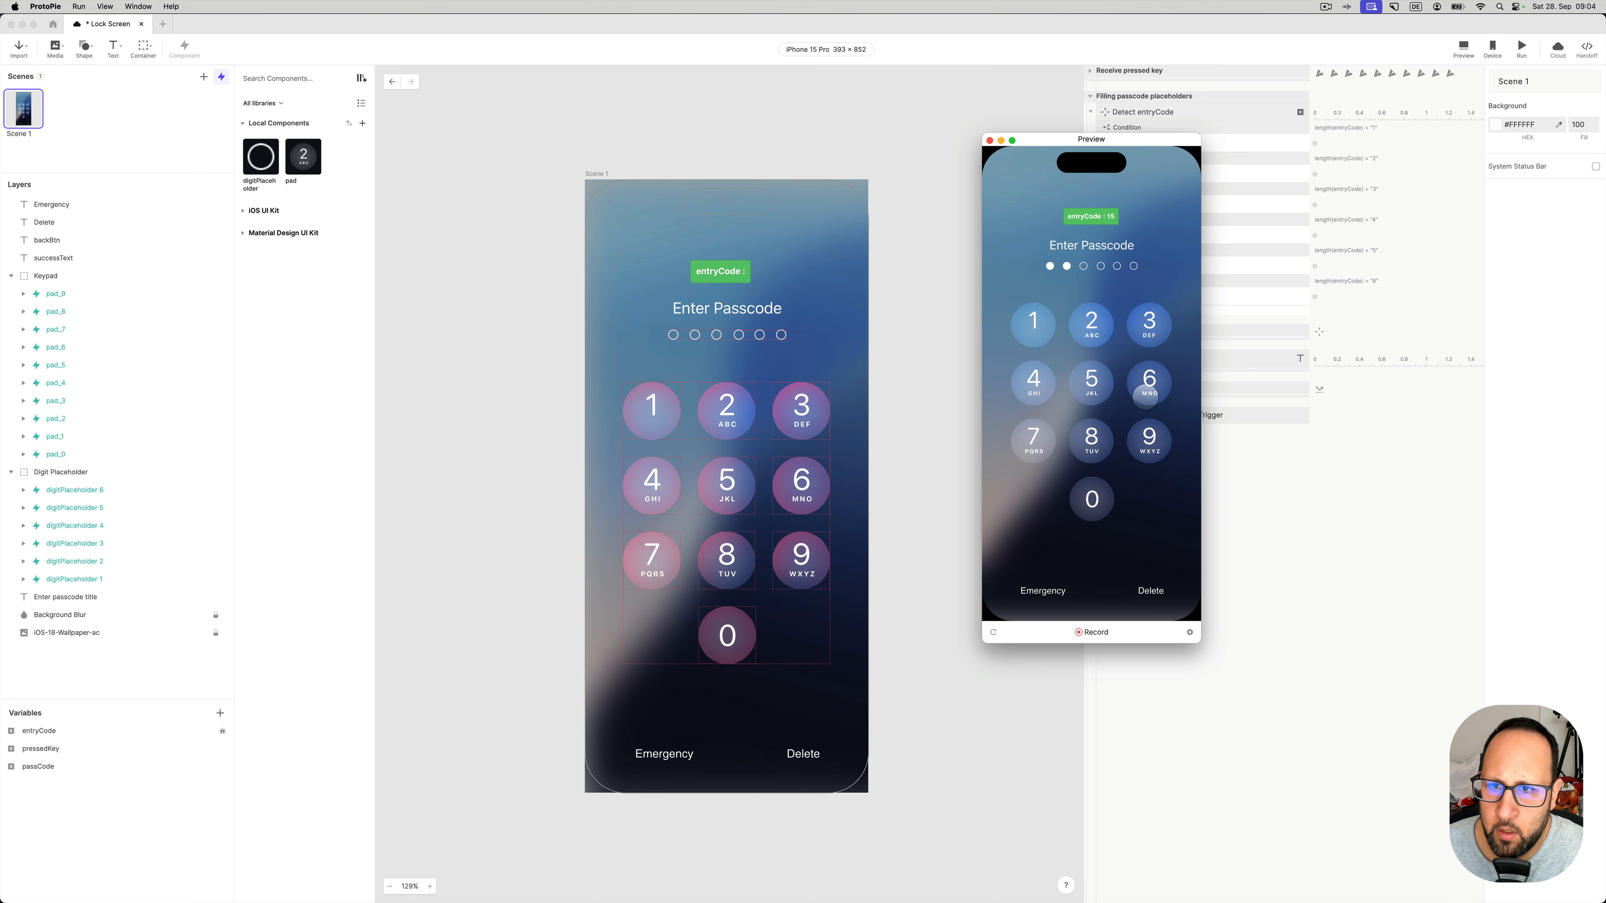
pyautogui.click(1146, 379)
pyautogui.click(1148, 329)
pyautogui.click(1098, 436)
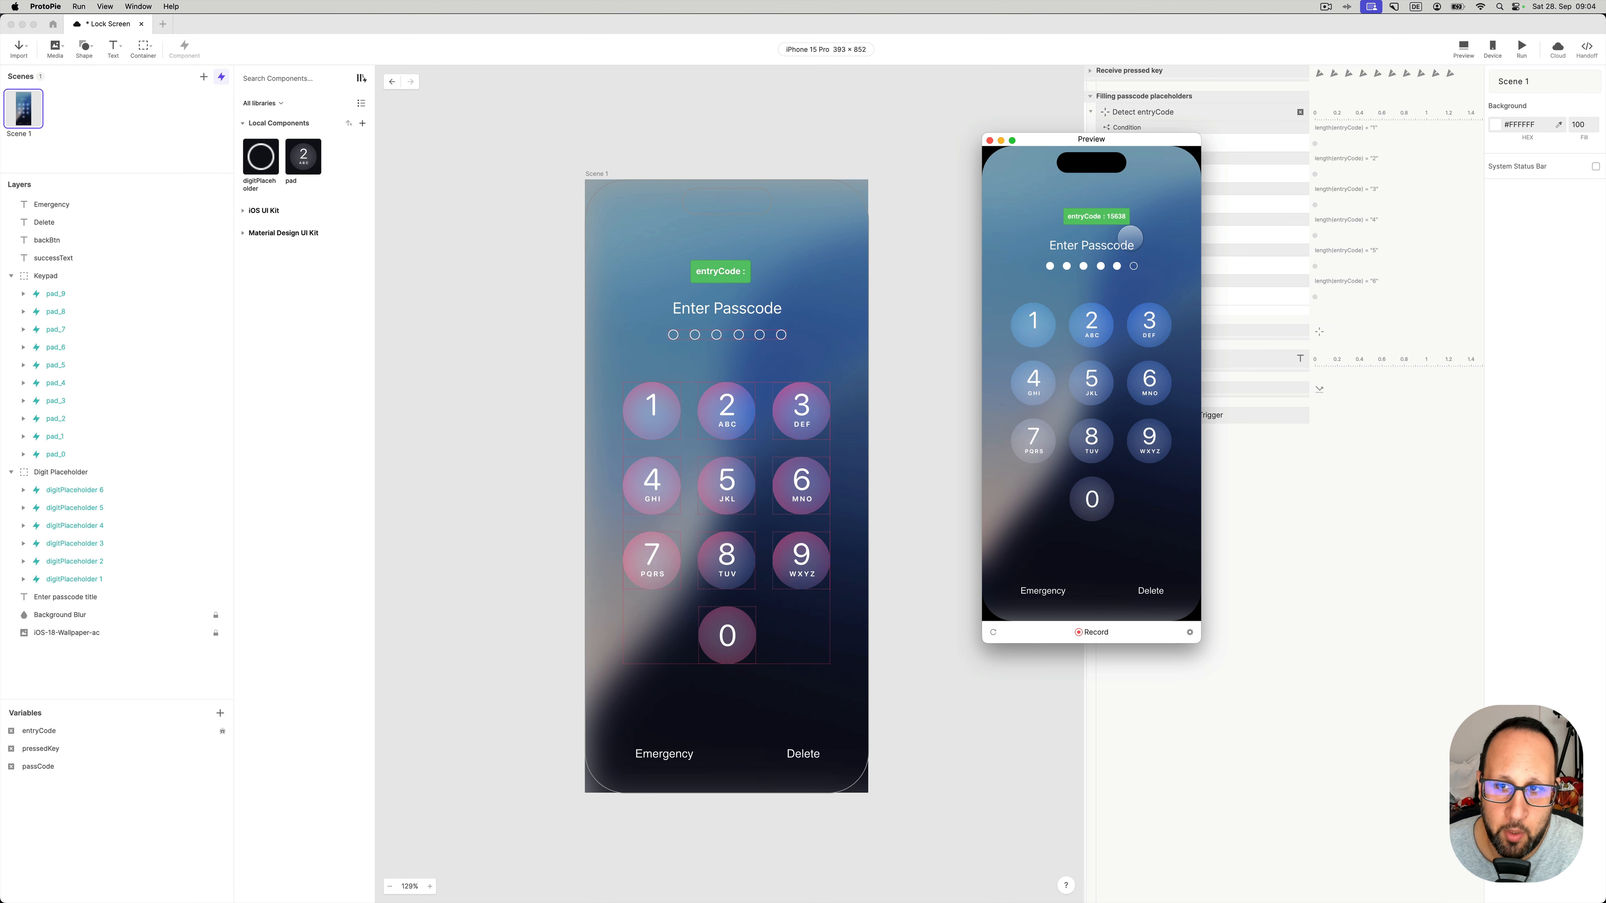
pyautogui.click(1032, 443)
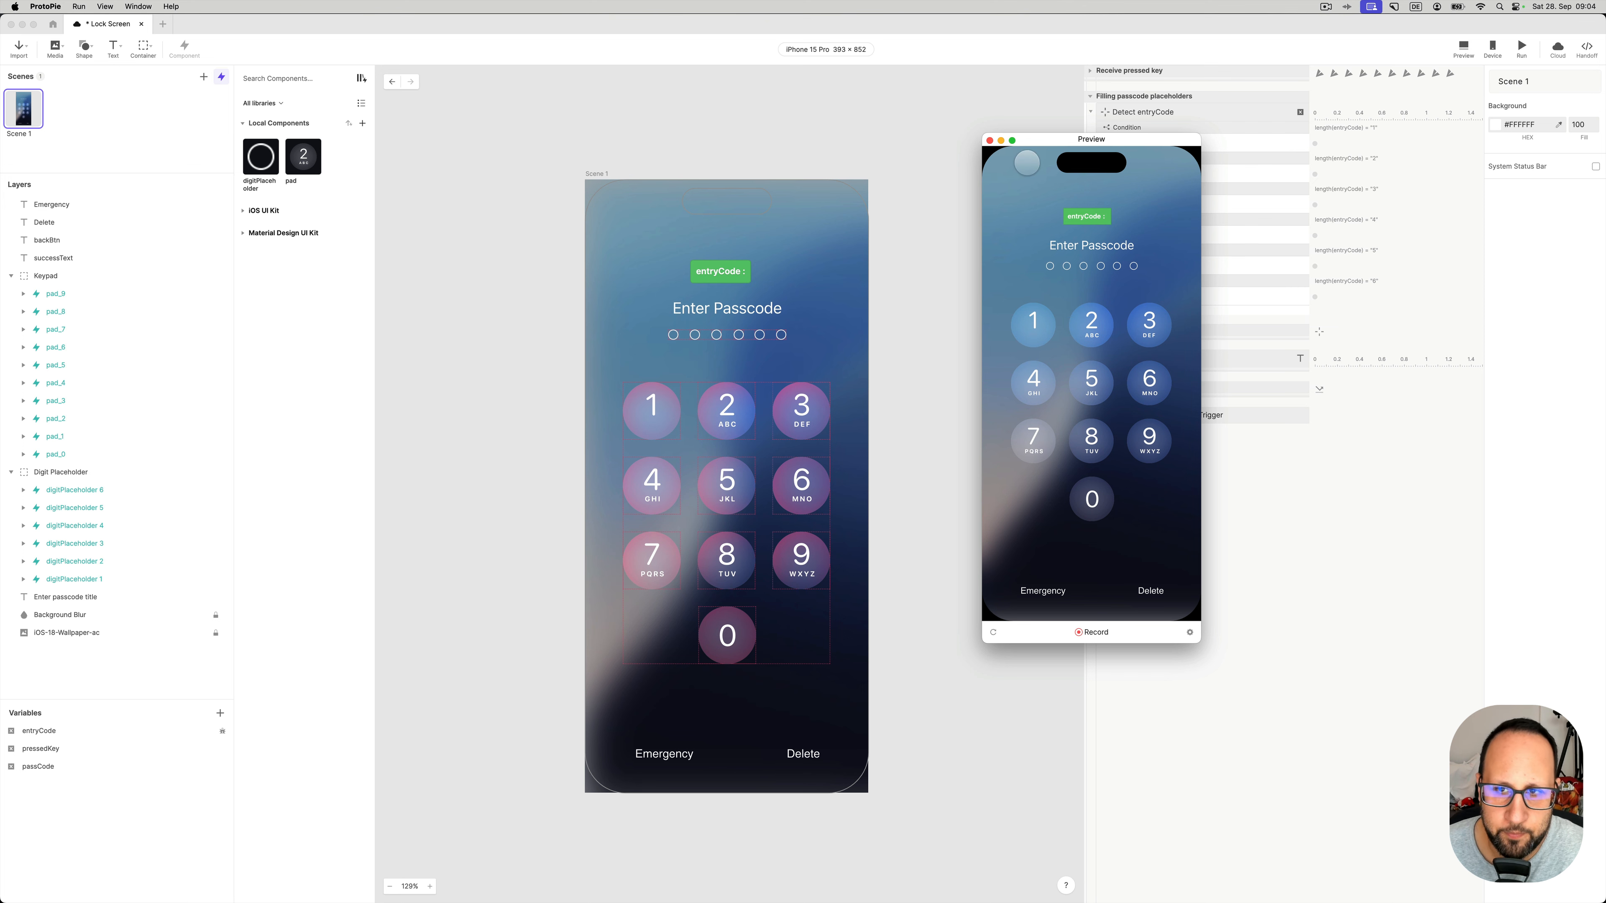
# - Show pressedKey as a debug label and restart the preview
pyautogui.click(989, 140)
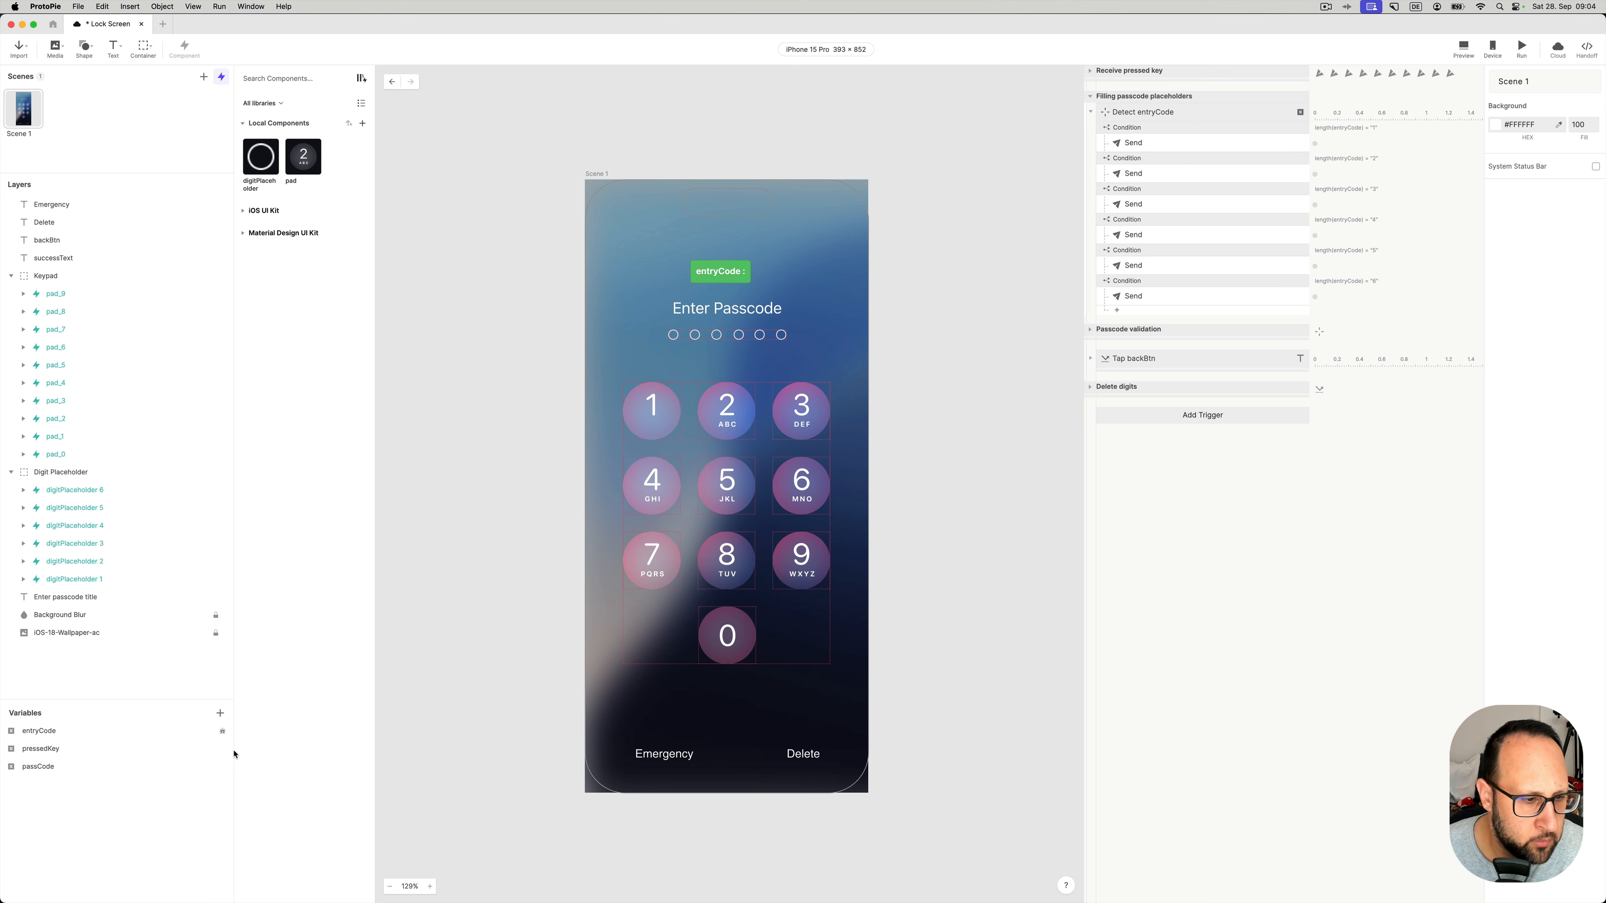
pyautogui.click(222, 750)
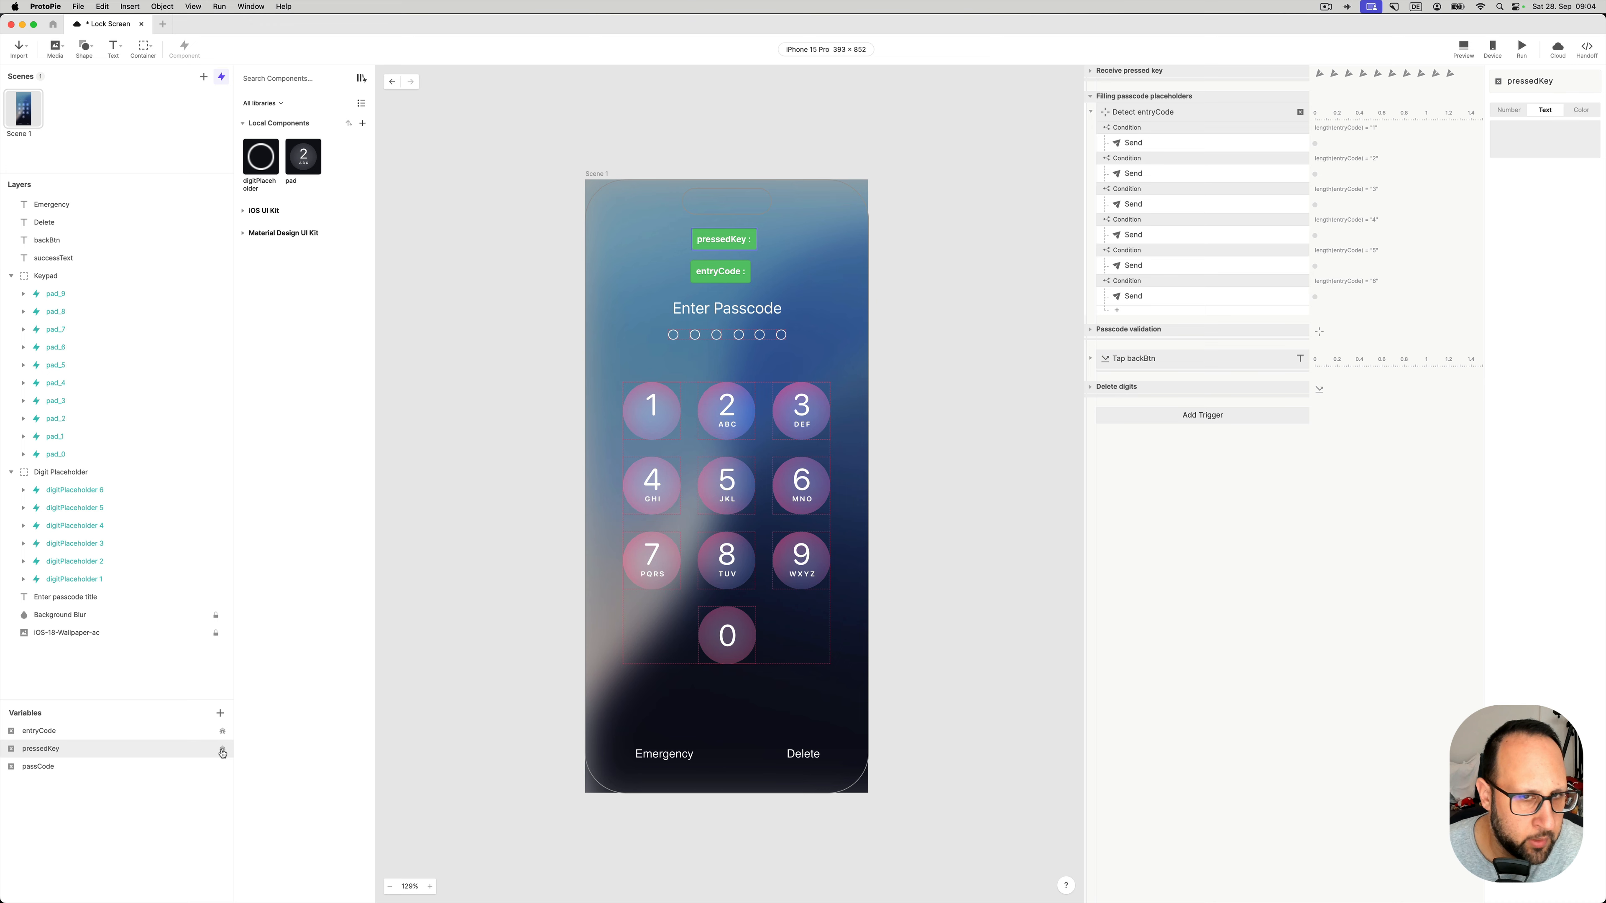
pyautogui.click(1463, 47)
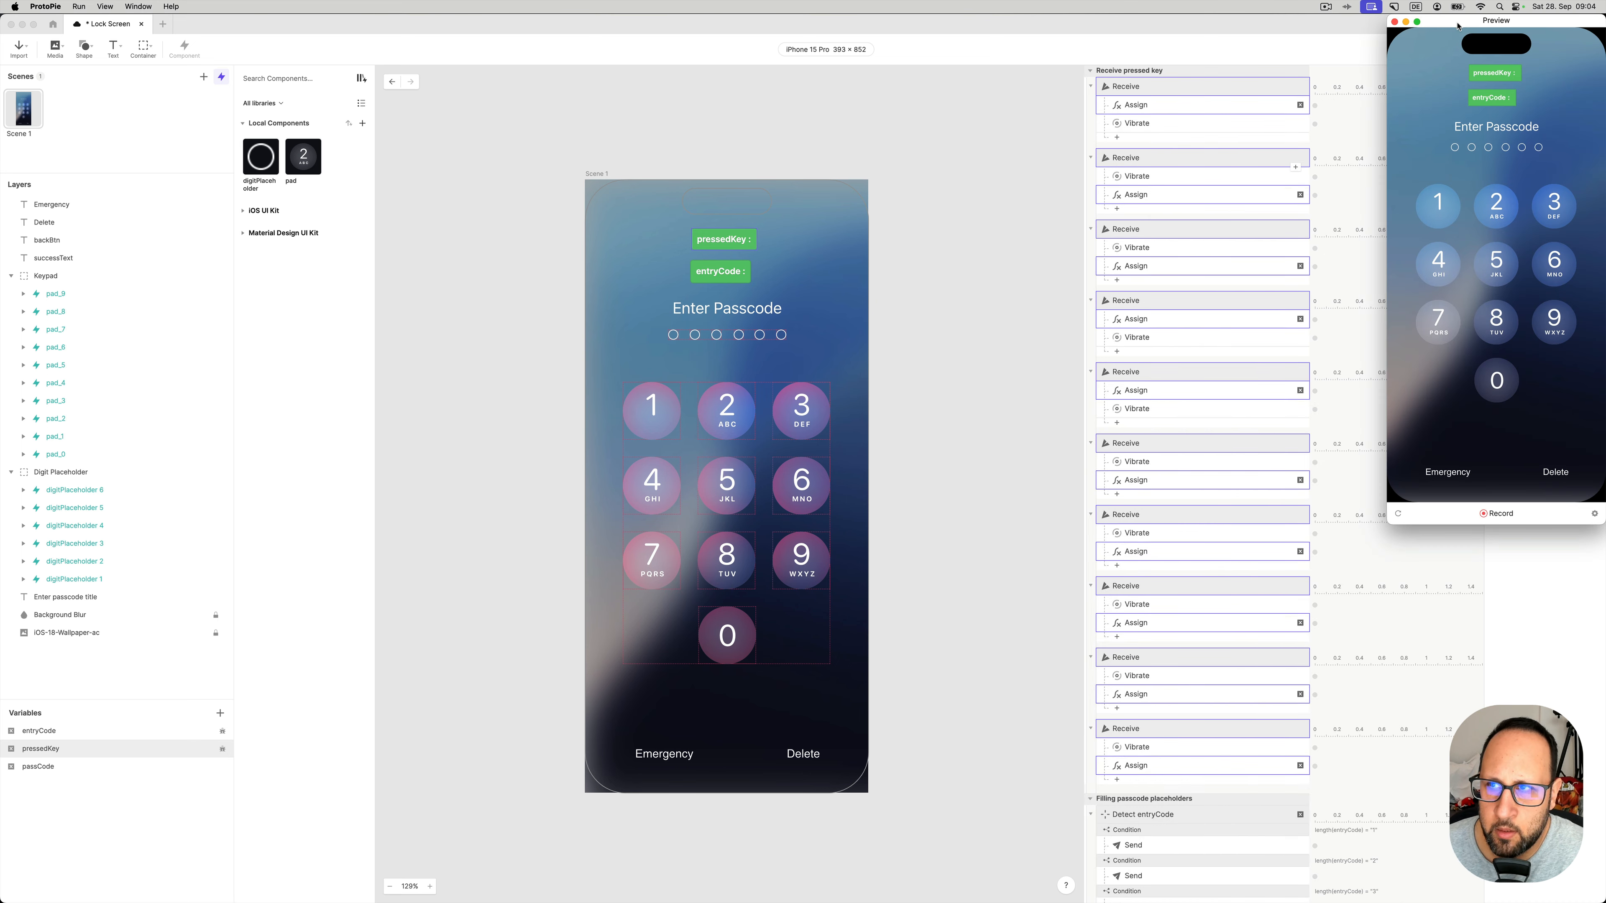
# - Enter the wrong code 1, 5, 9, 6, 3, 8 in the preview
pyautogui.click(1024, 327)
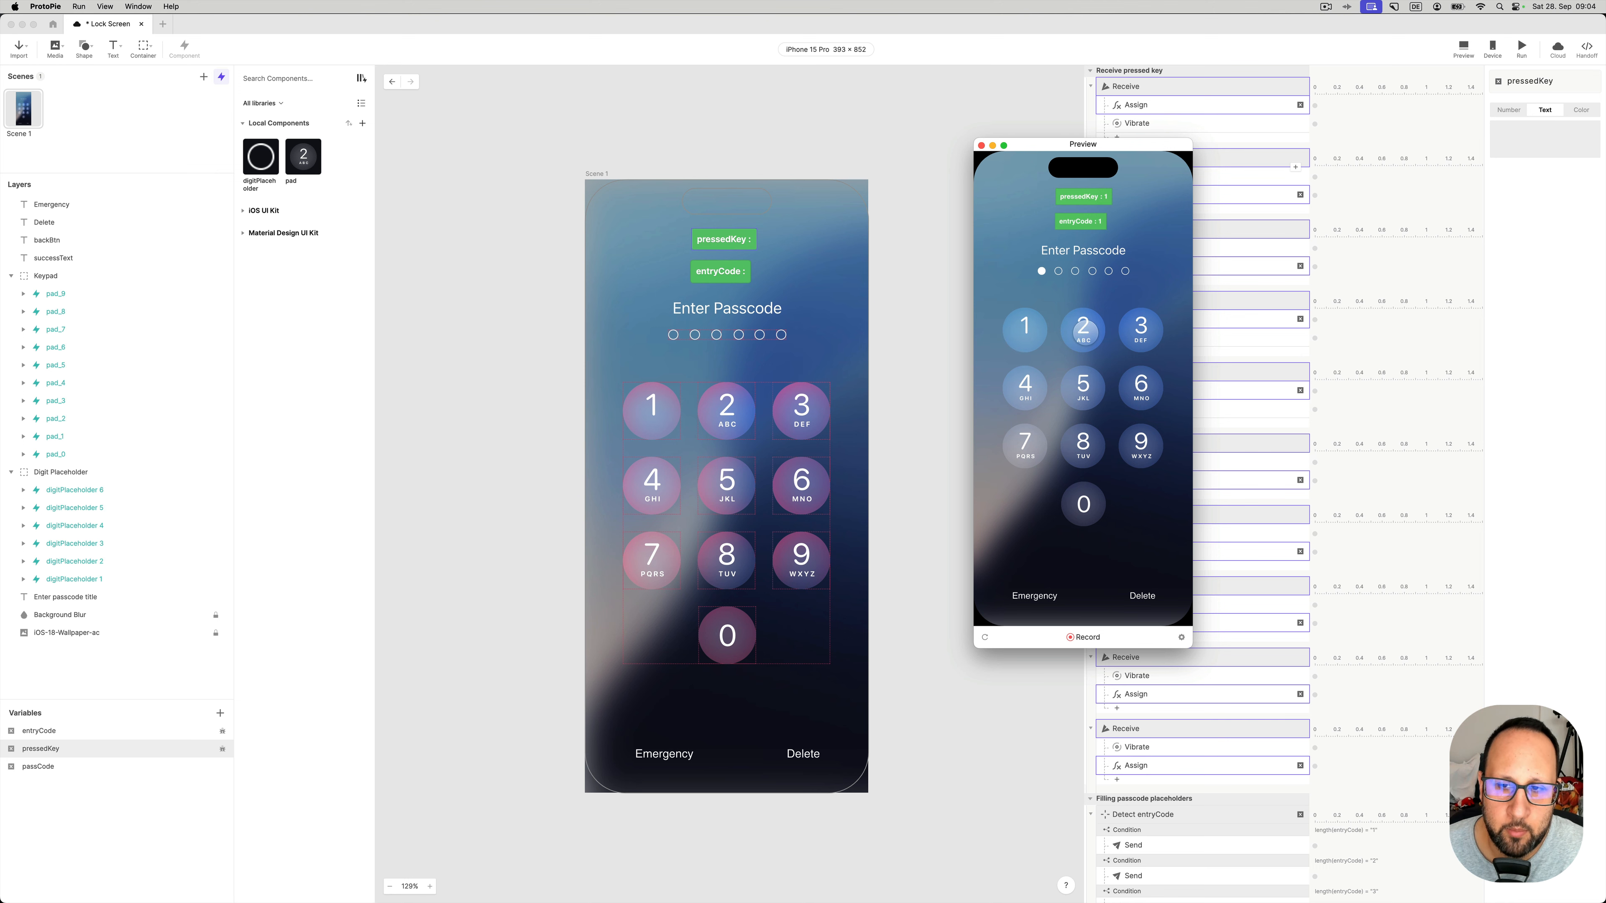
pyautogui.click(1088, 386)
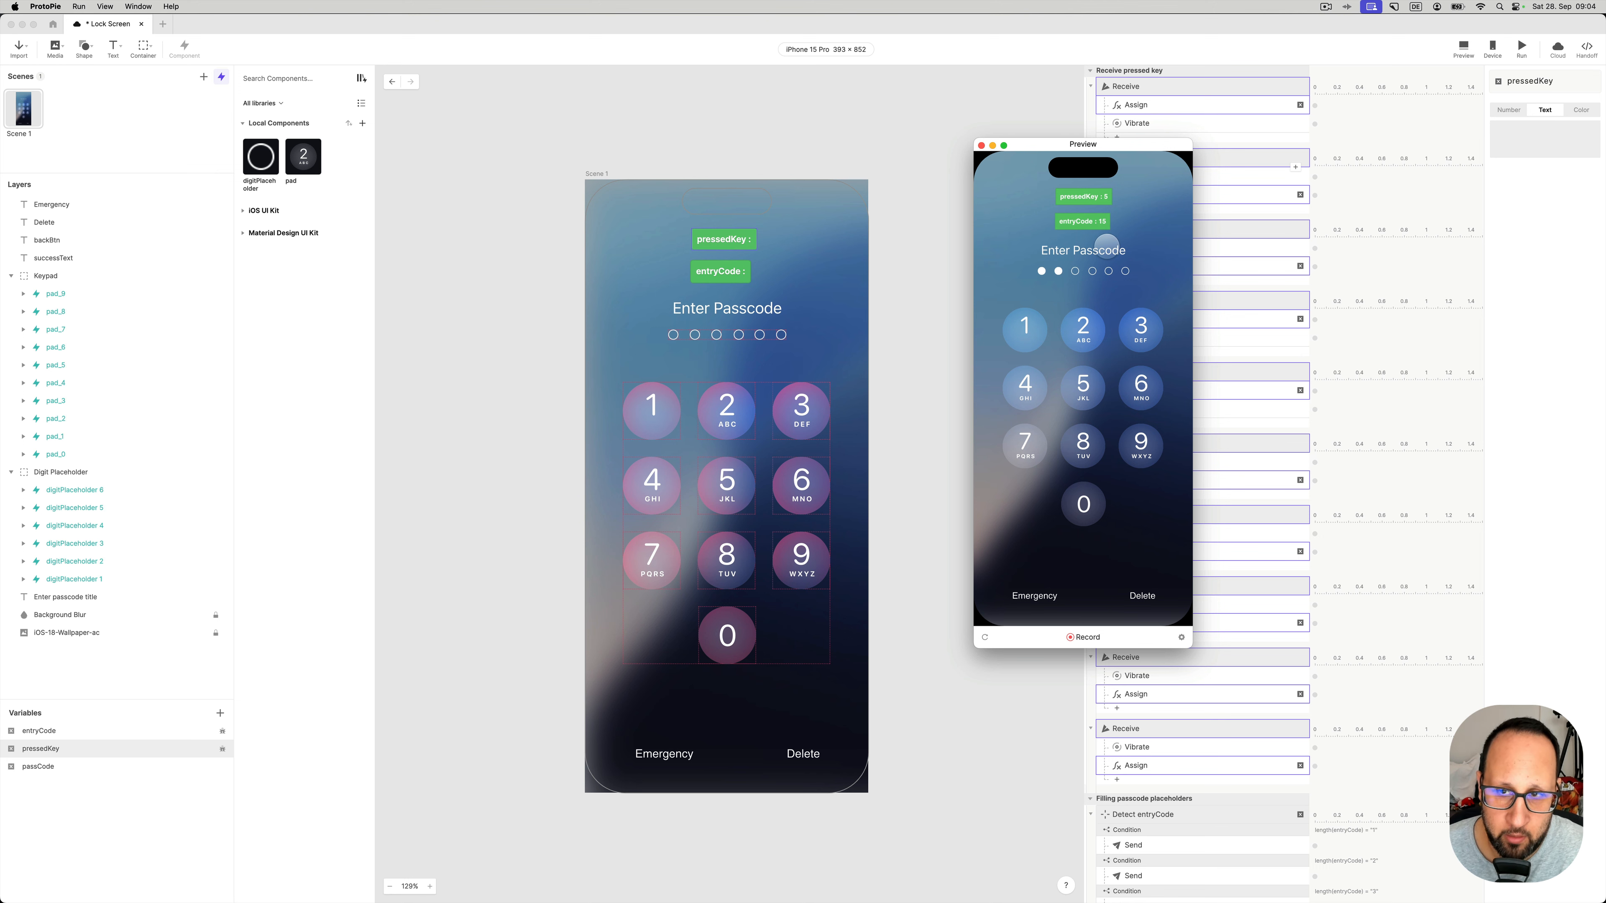
pyautogui.click(1141, 446)
pyautogui.click(1141, 384)
pyautogui.click(1141, 325)
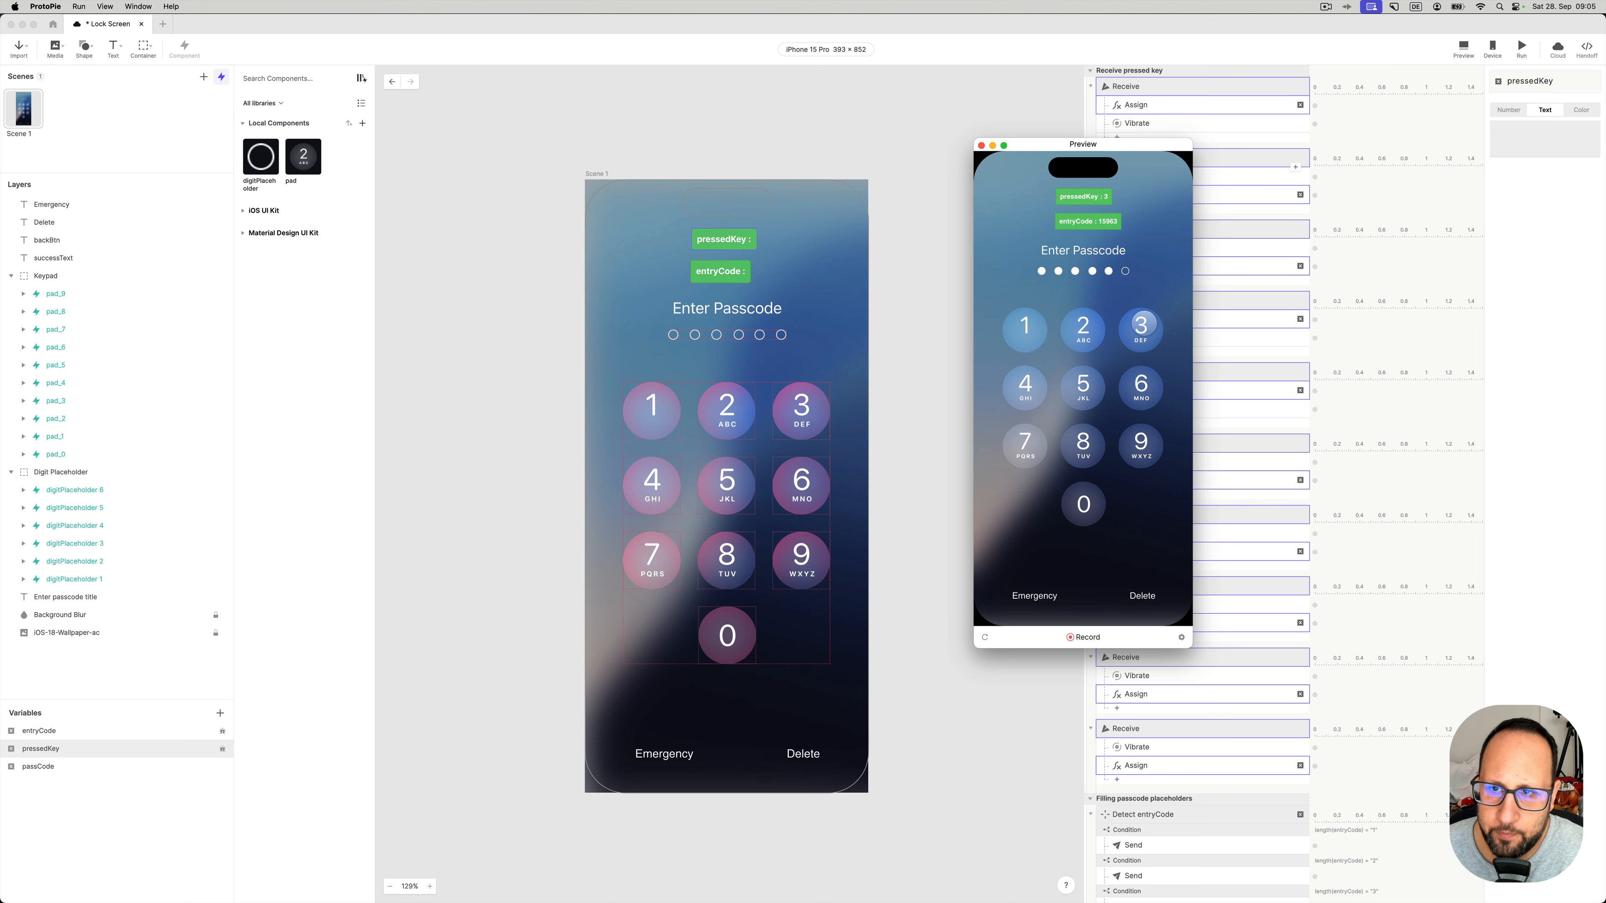
pyautogui.click(1083, 441)
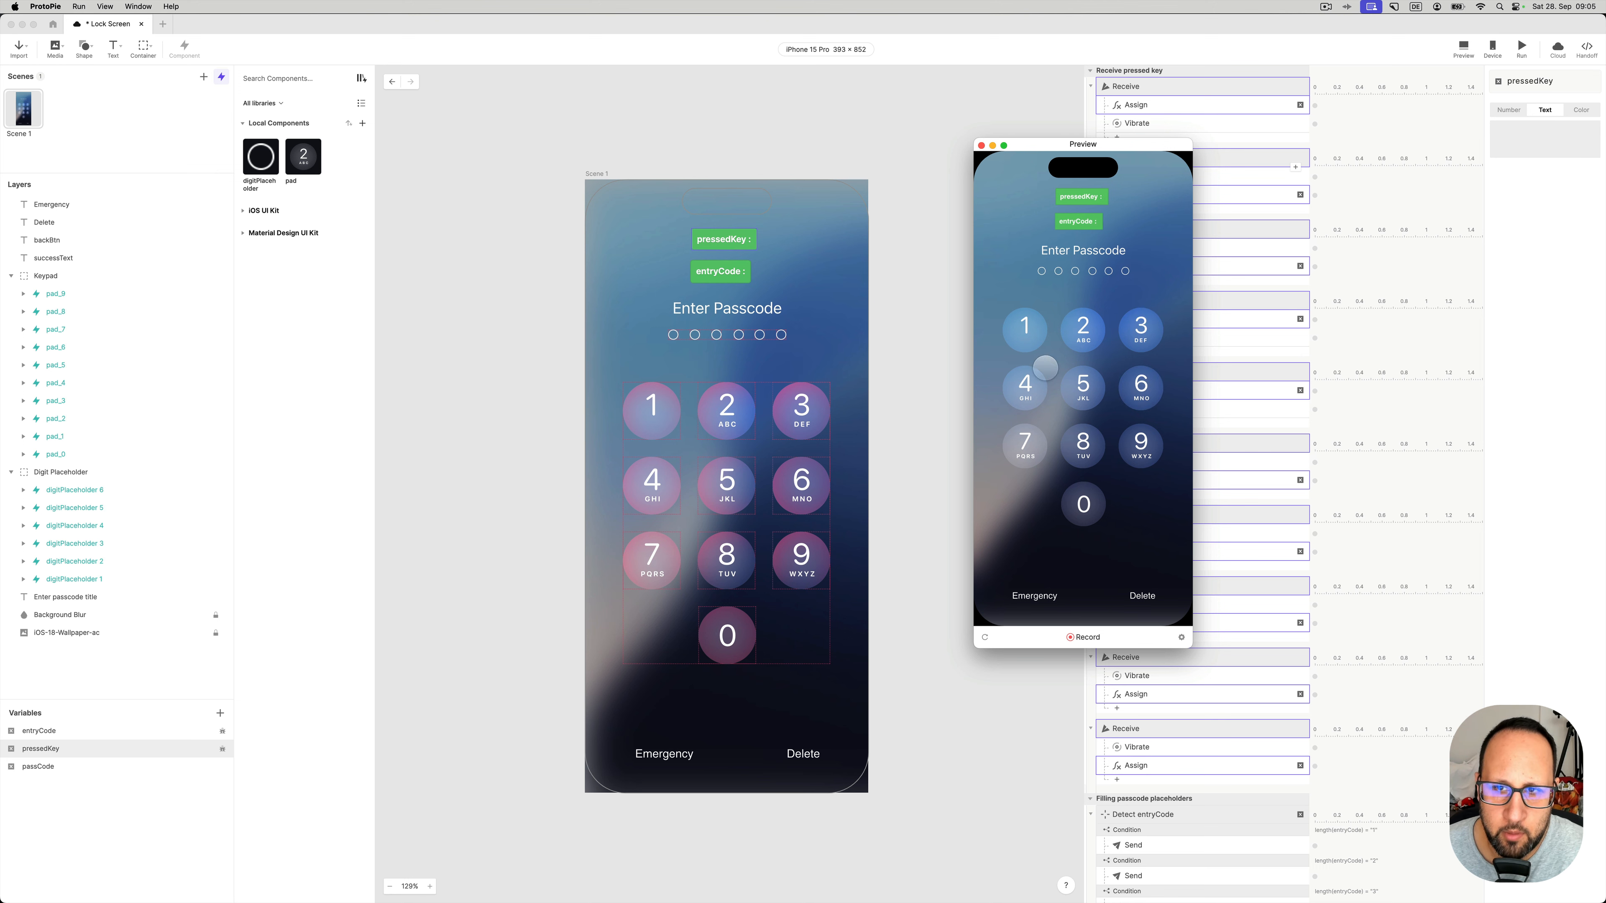
pyautogui.click(1025, 324)
pyautogui.click(1083, 328)
pyautogui.click(1140, 325)
pyautogui.click(1025, 384)
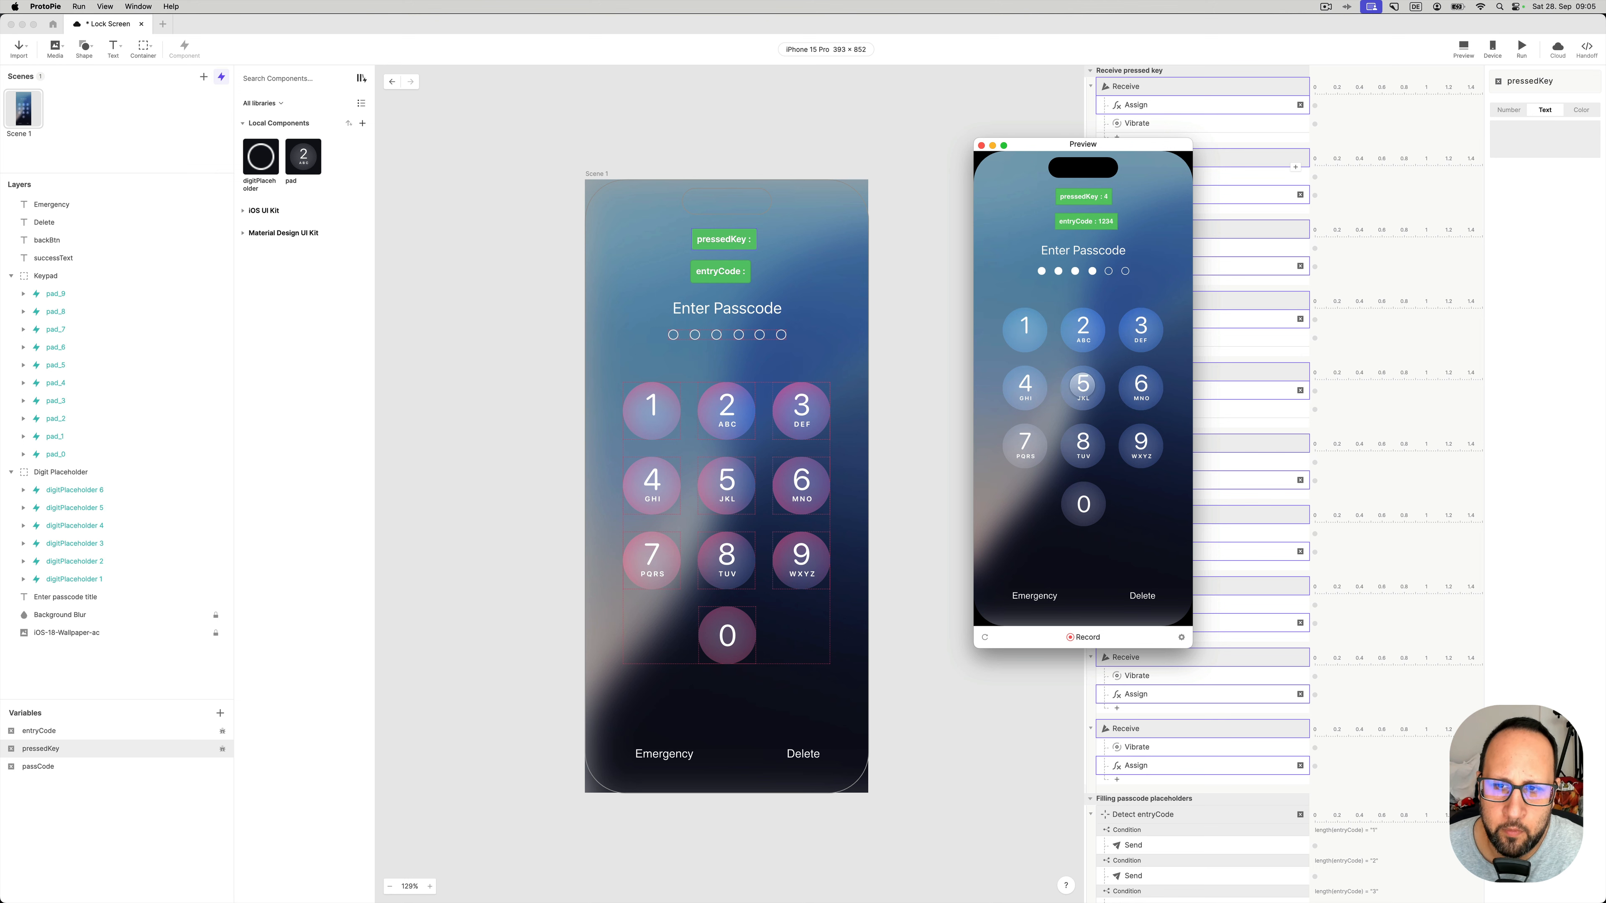
pyautogui.click(1083, 384)
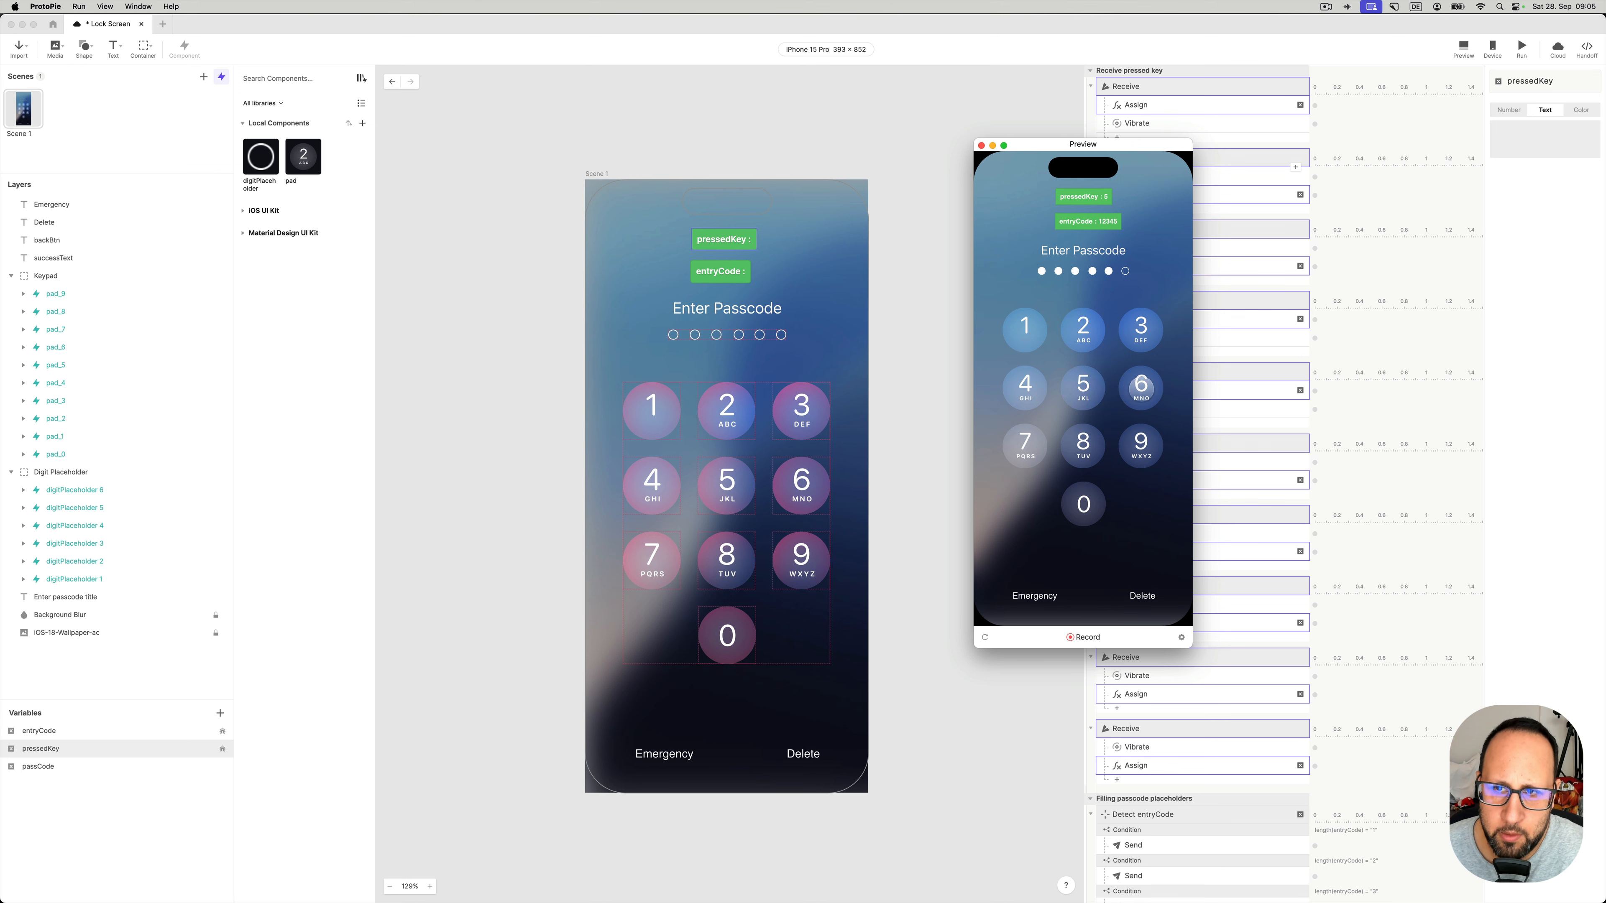
pyautogui.click(1141, 387)
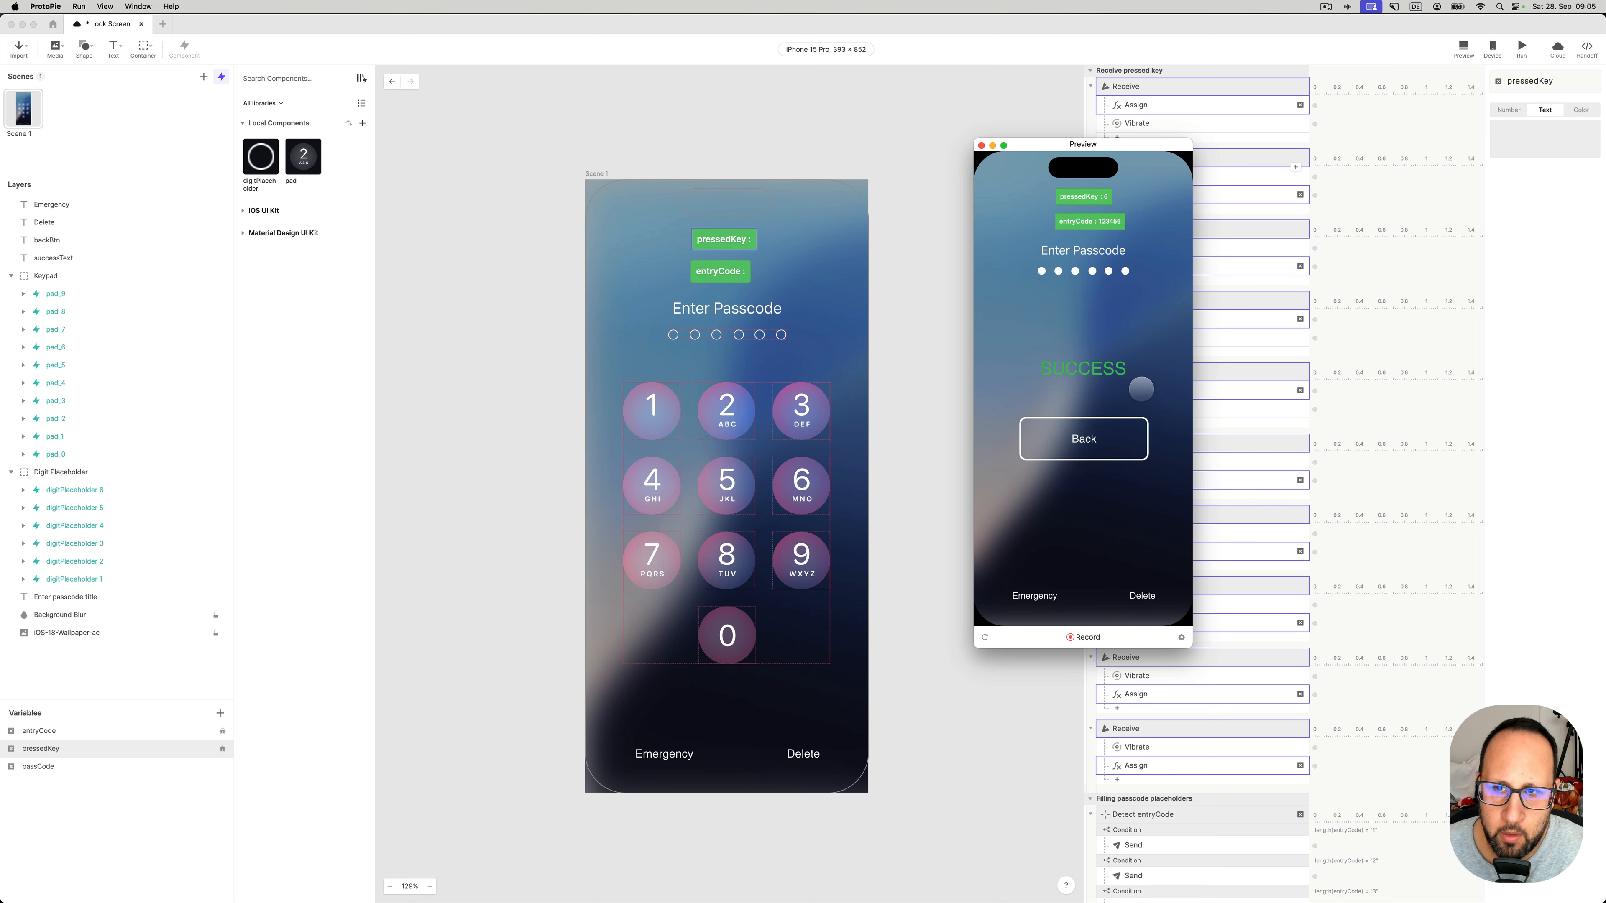
pyautogui.click(1105, 437)
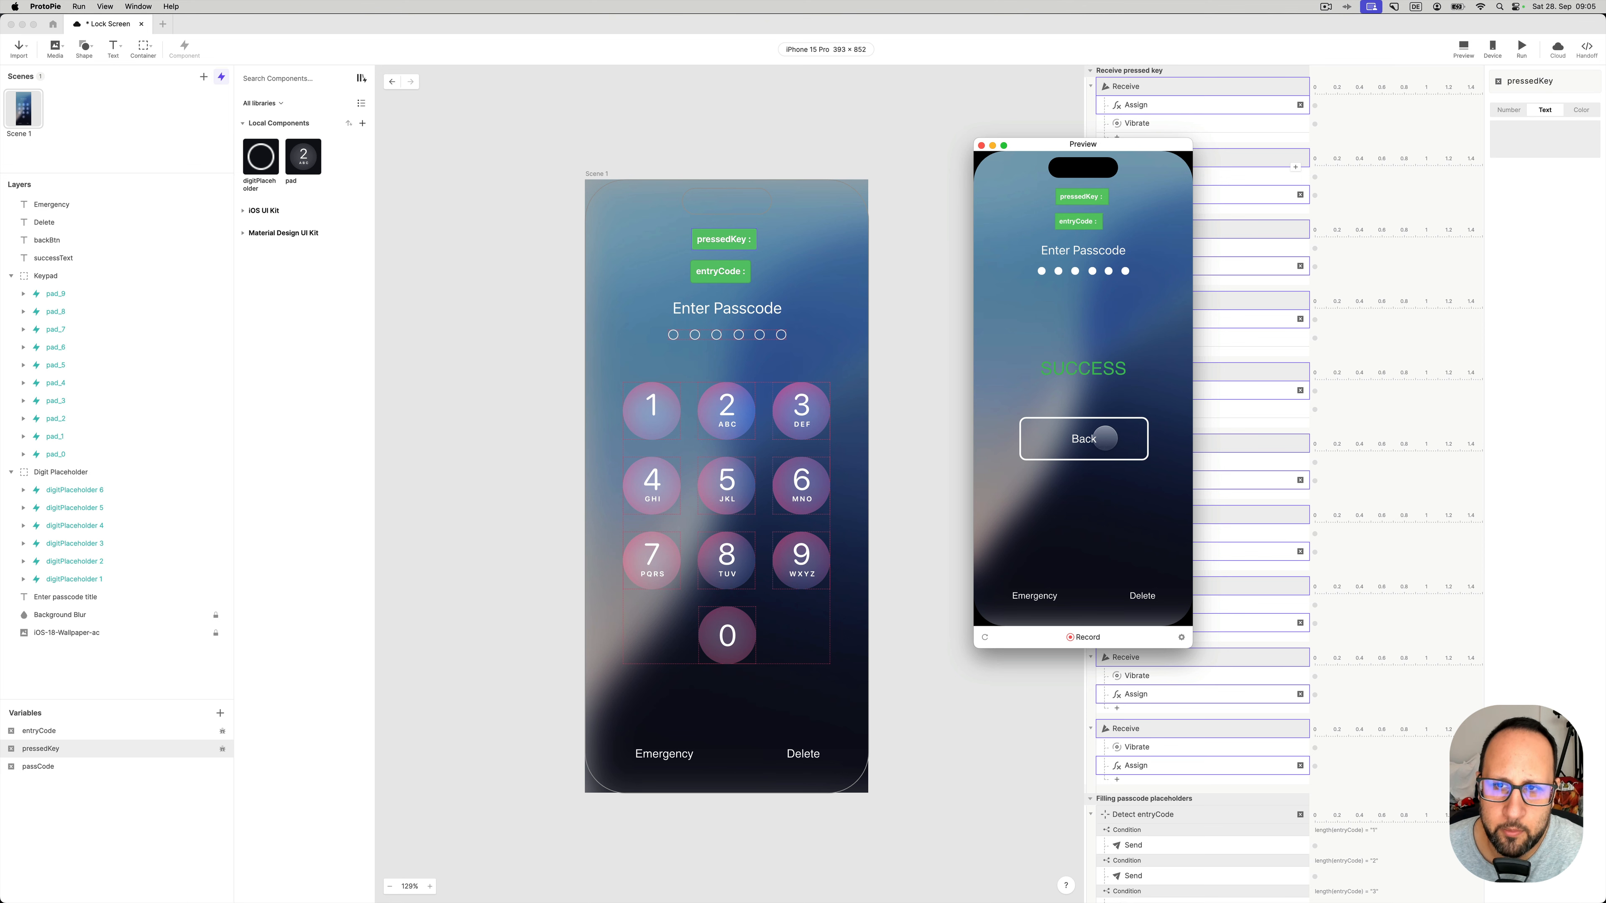
pyautogui.click(980, 144)
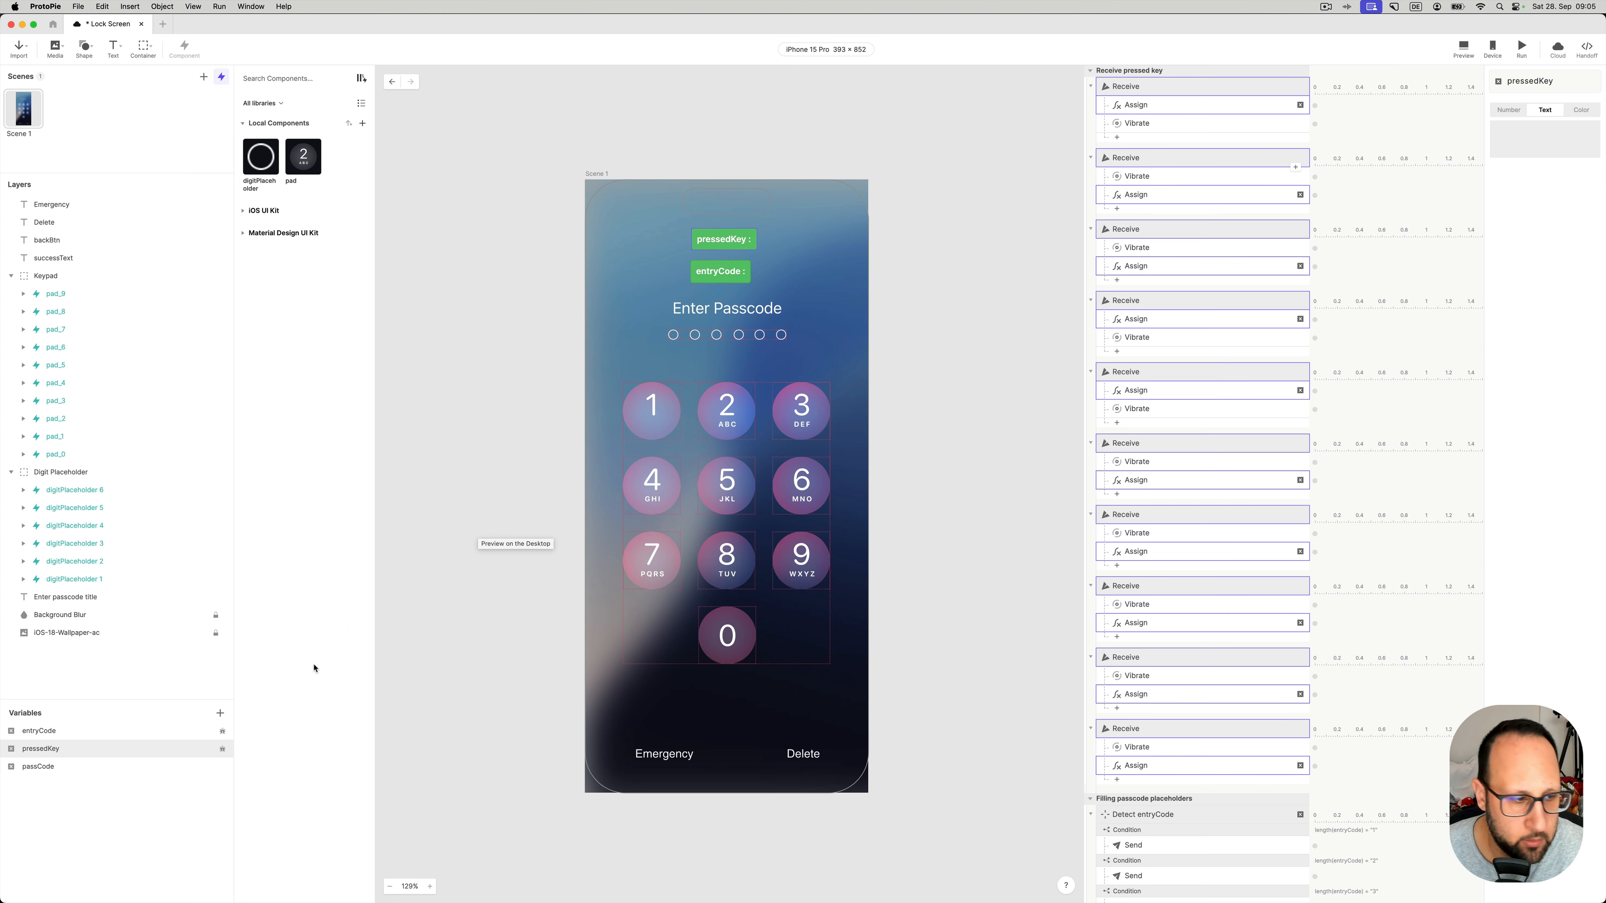
# - Select the passCode variable and check its stored Text value 123456, leaving it unchanged
pyautogui.click(61, 766)
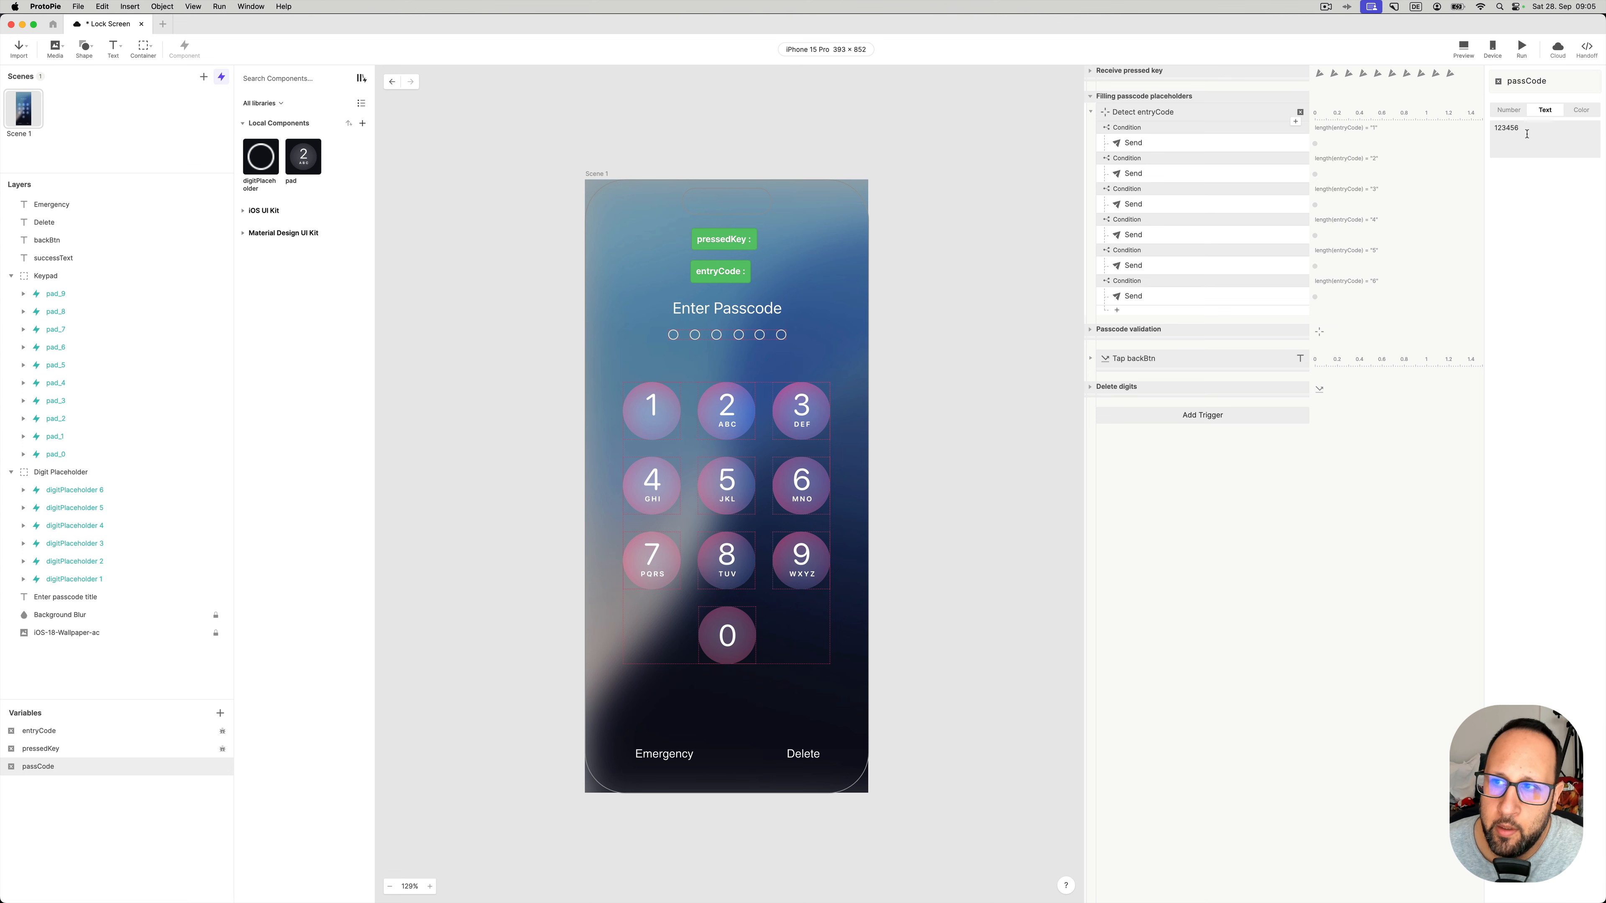
pyautogui.moveTo(1523, 129); pyautogui.dragTo(1487, 129)
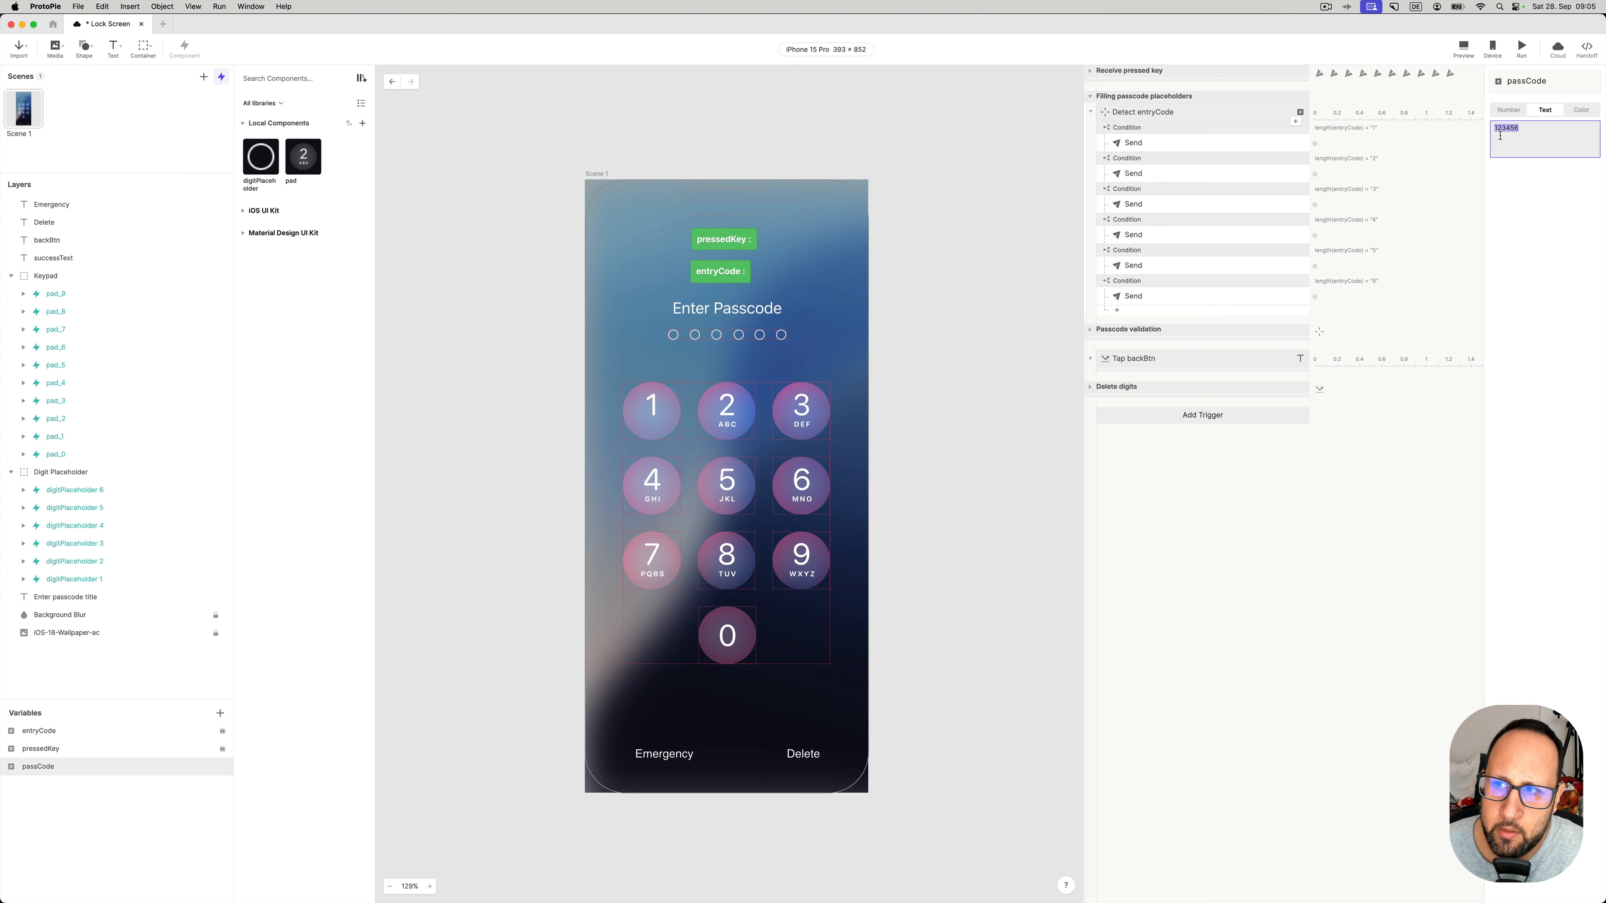
pyautogui.click(1500, 133)
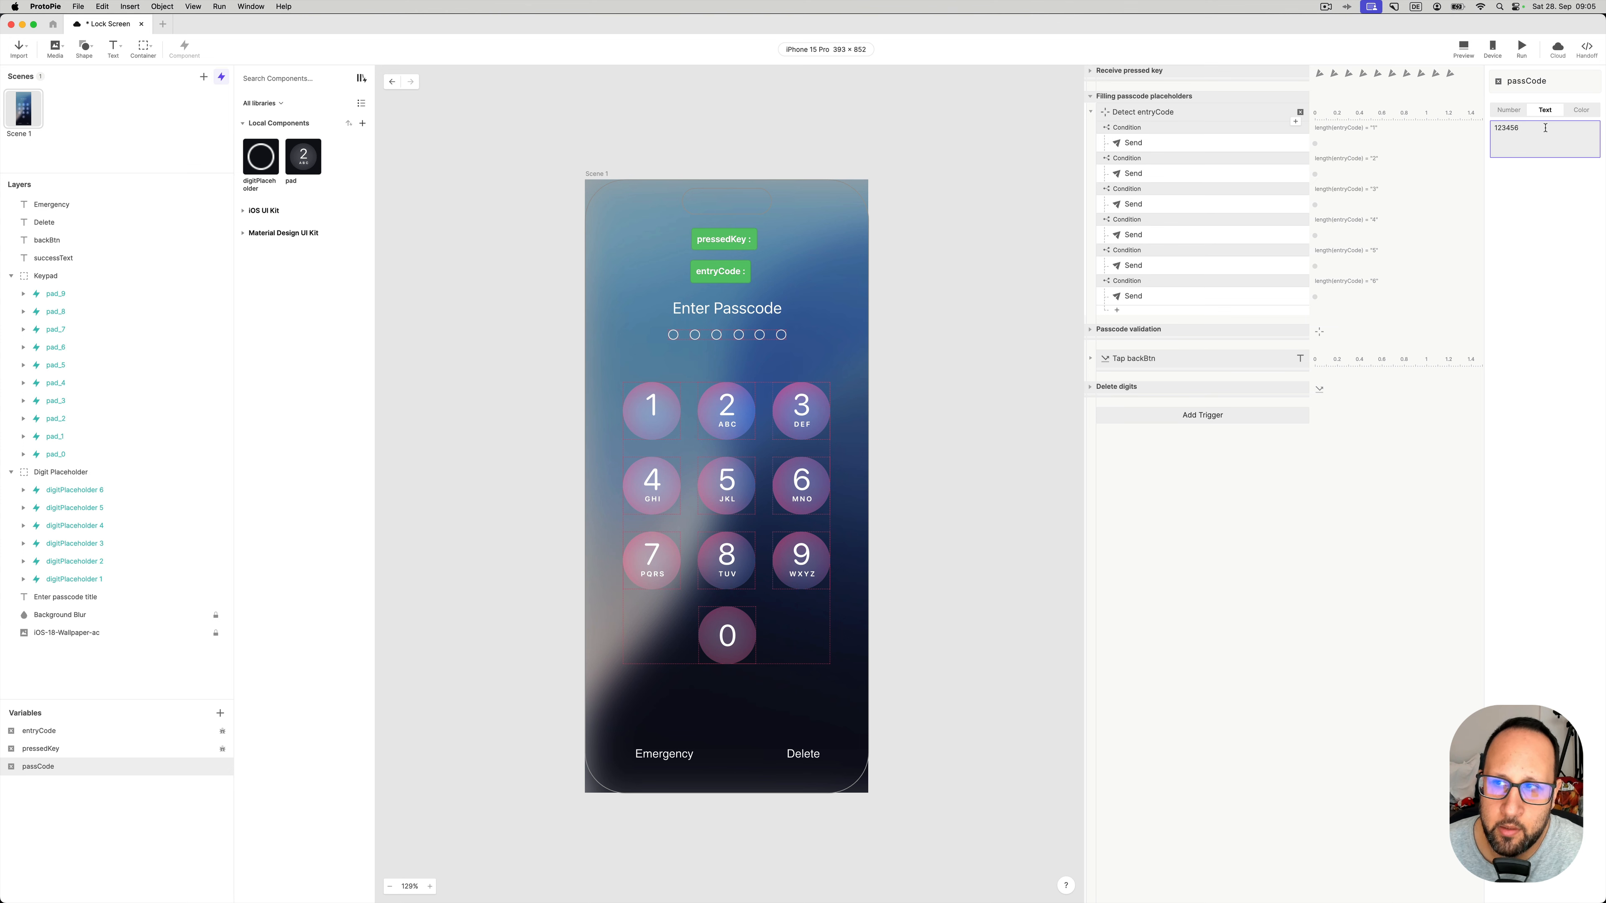
pyautogui.click(1032, 349)
# - Collapse Filling passcode placeholders, expand Passcode validation, and inspect Detect entryCode's length(entryCode) = 6 condition
pyautogui.click(1104, 334)
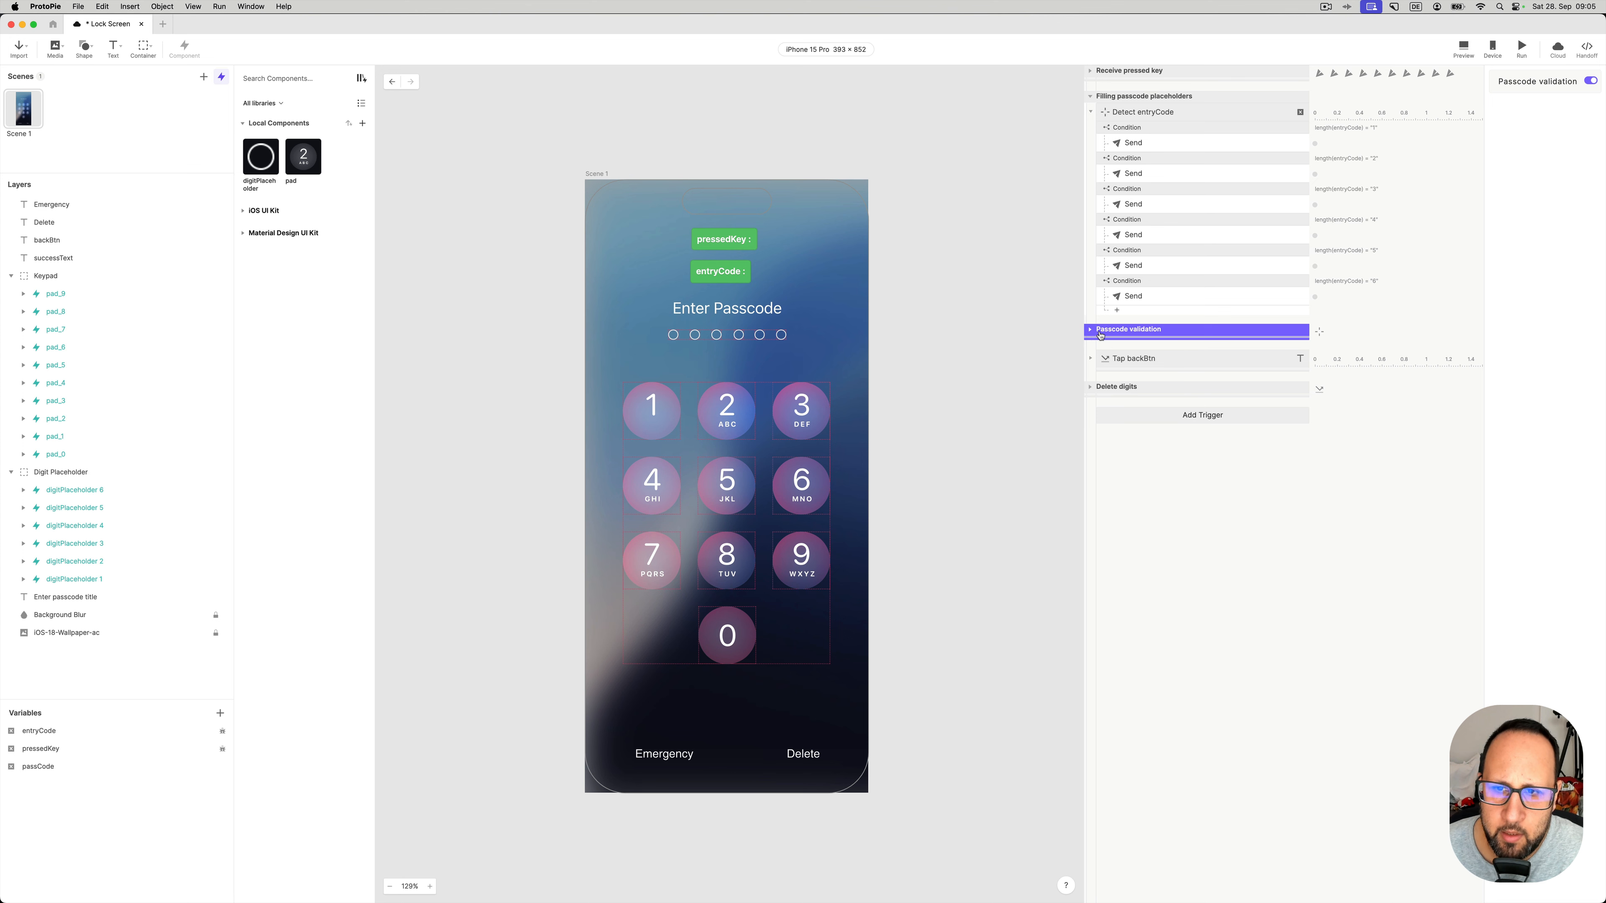
pyautogui.click(1090, 97)
pyautogui.click(1090, 121)
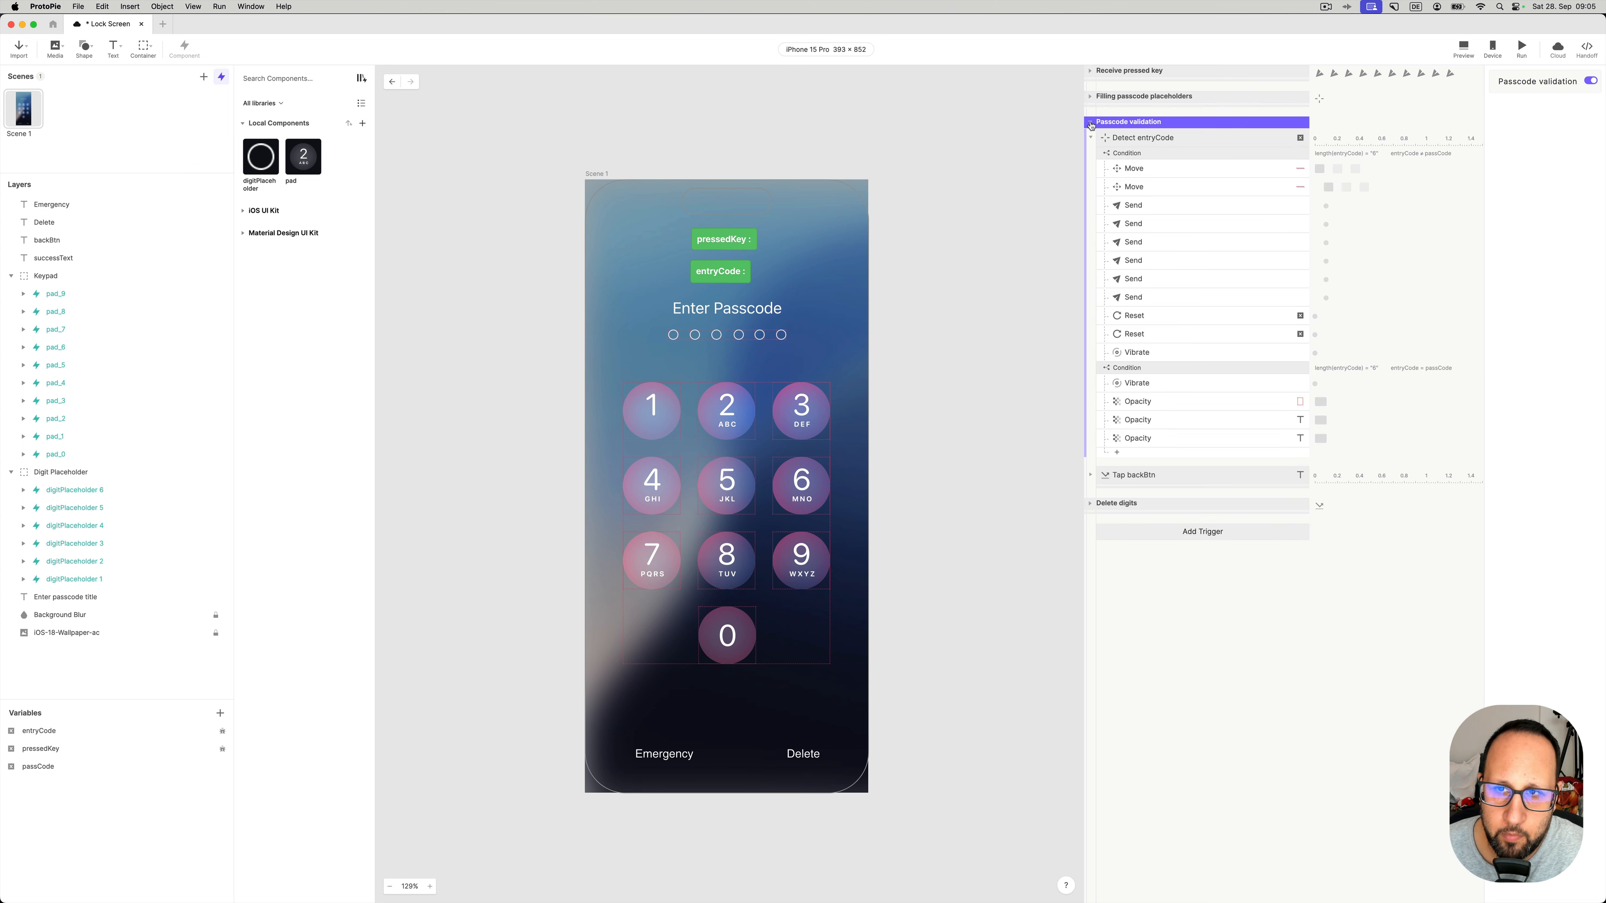
pyautogui.click(1136, 140)
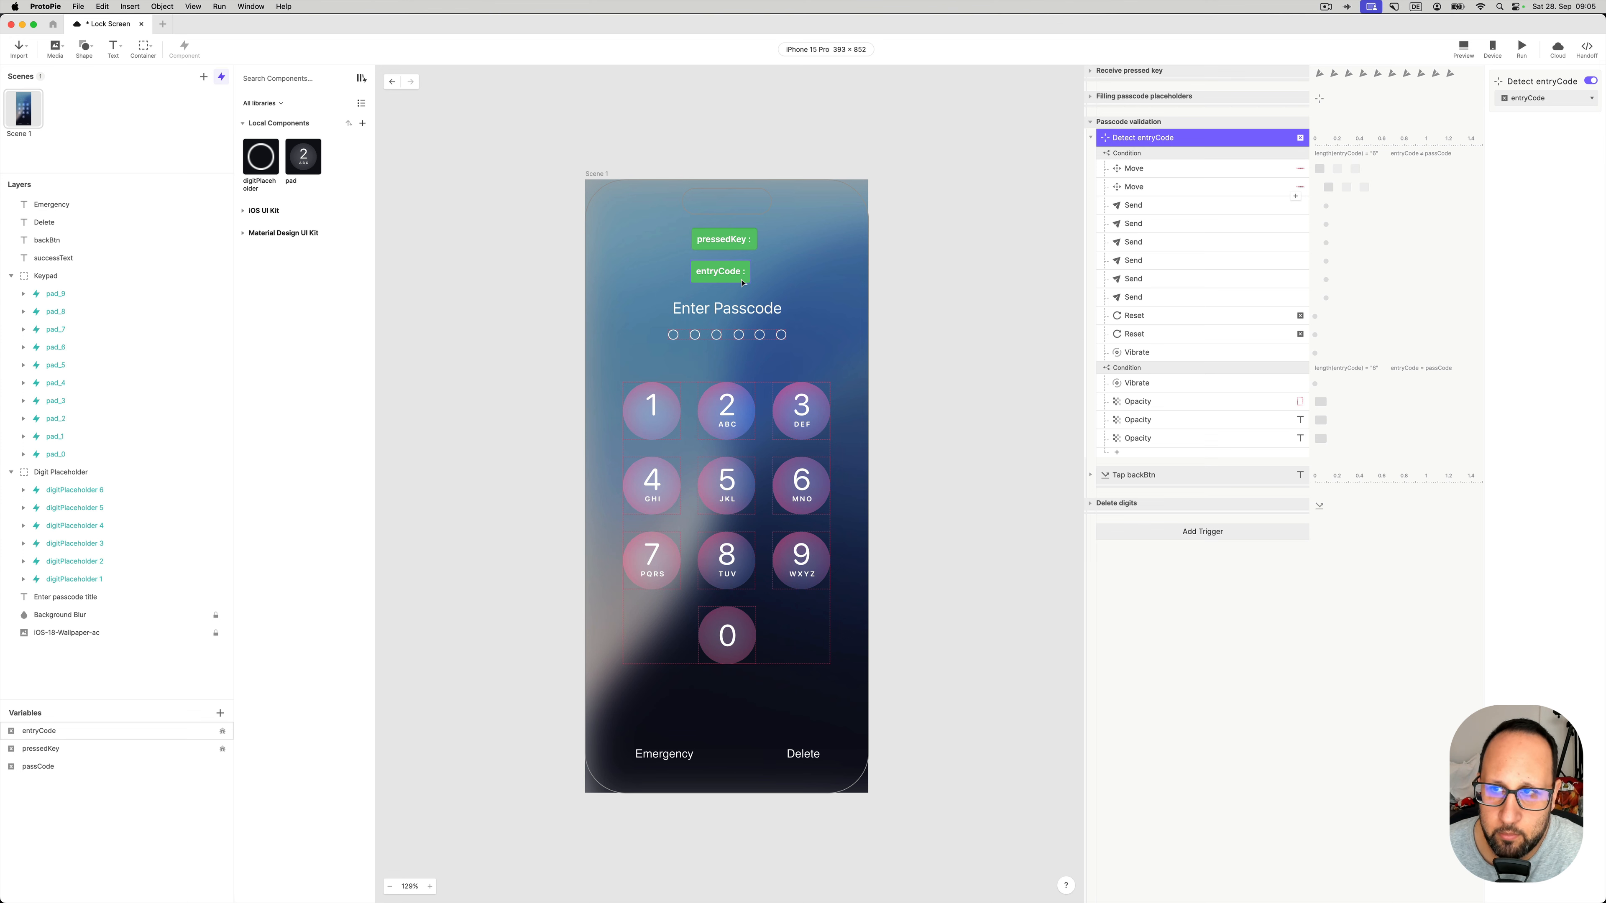
pyautogui.click(1169, 154)
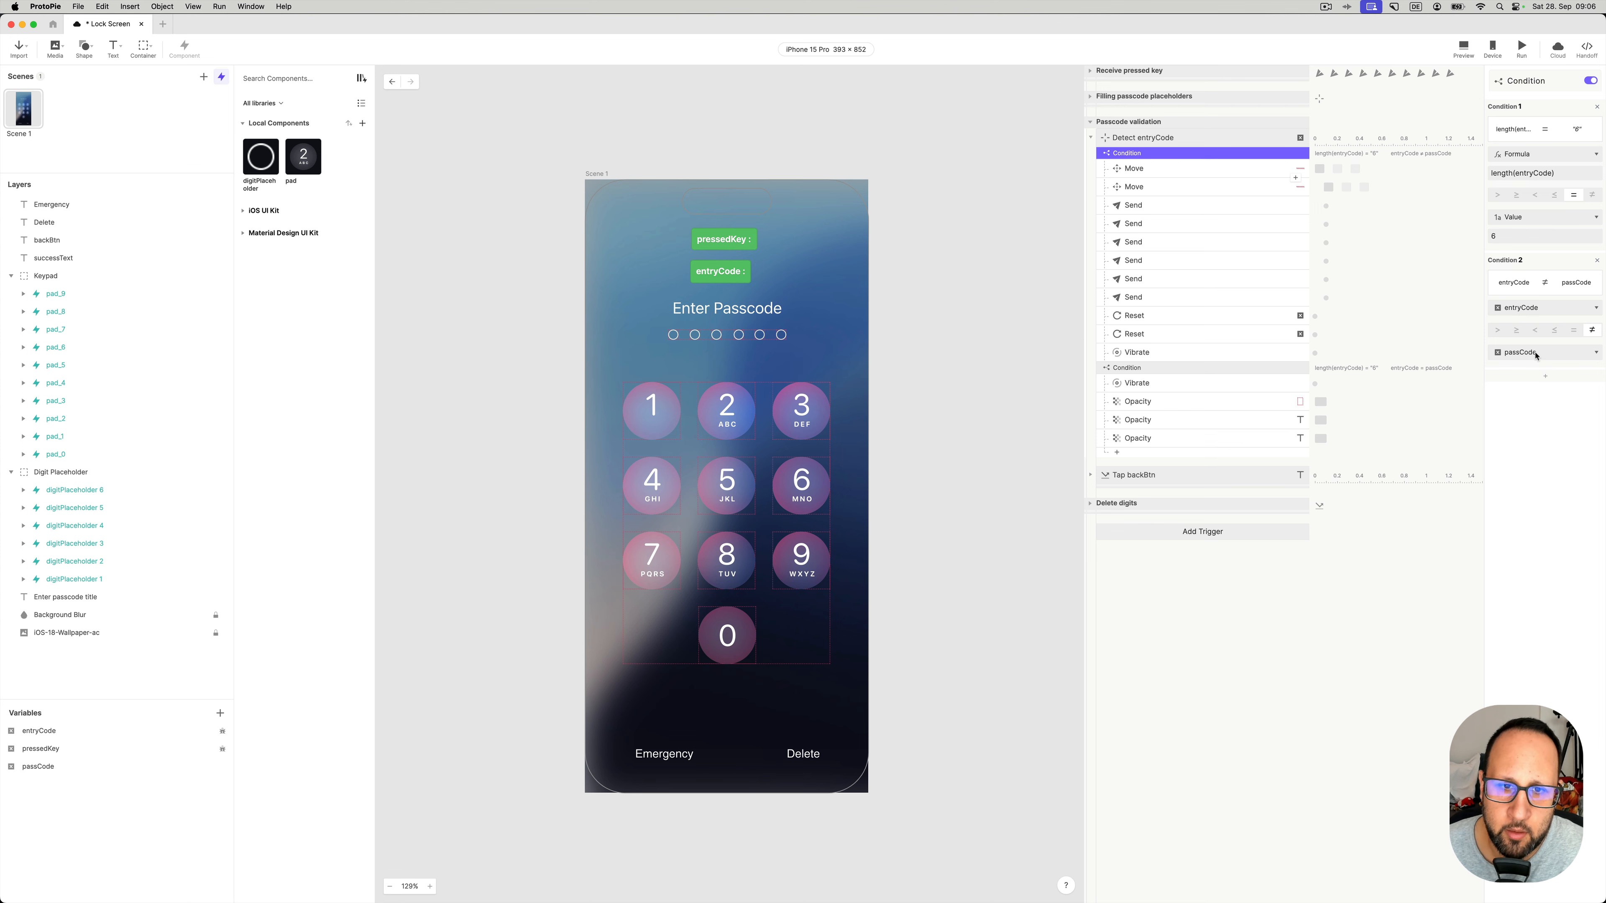
# - Compare the two shake Move responses with X of -18 and 18
pyautogui.click(1144, 167)
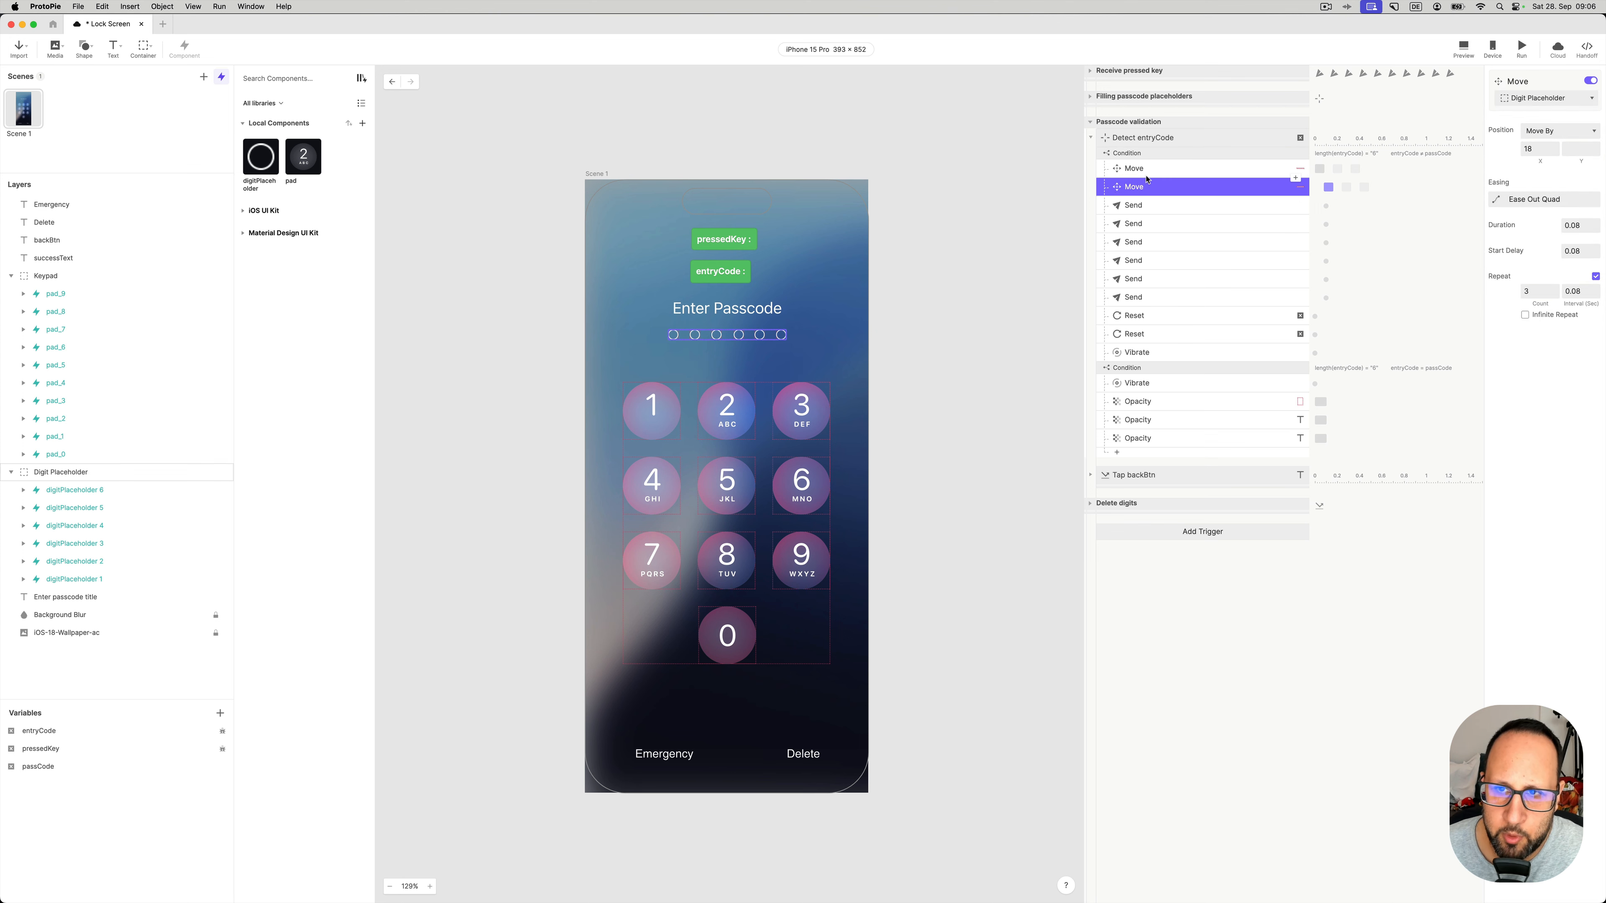
pyautogui.click(1148, 170)
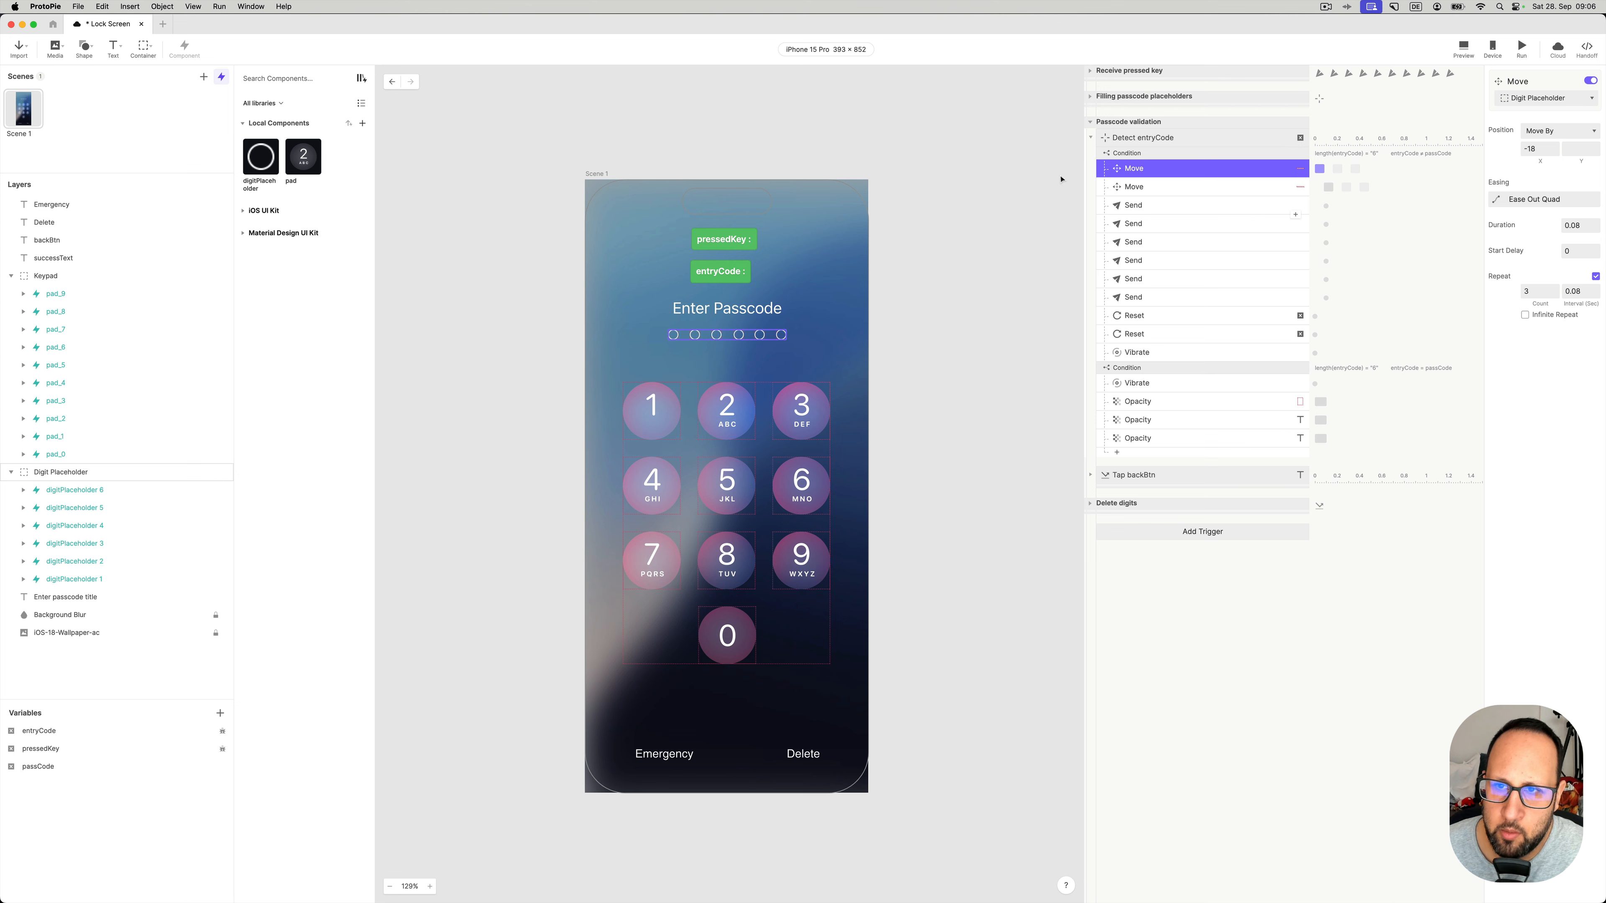
pyautogui.click(1140, 188)
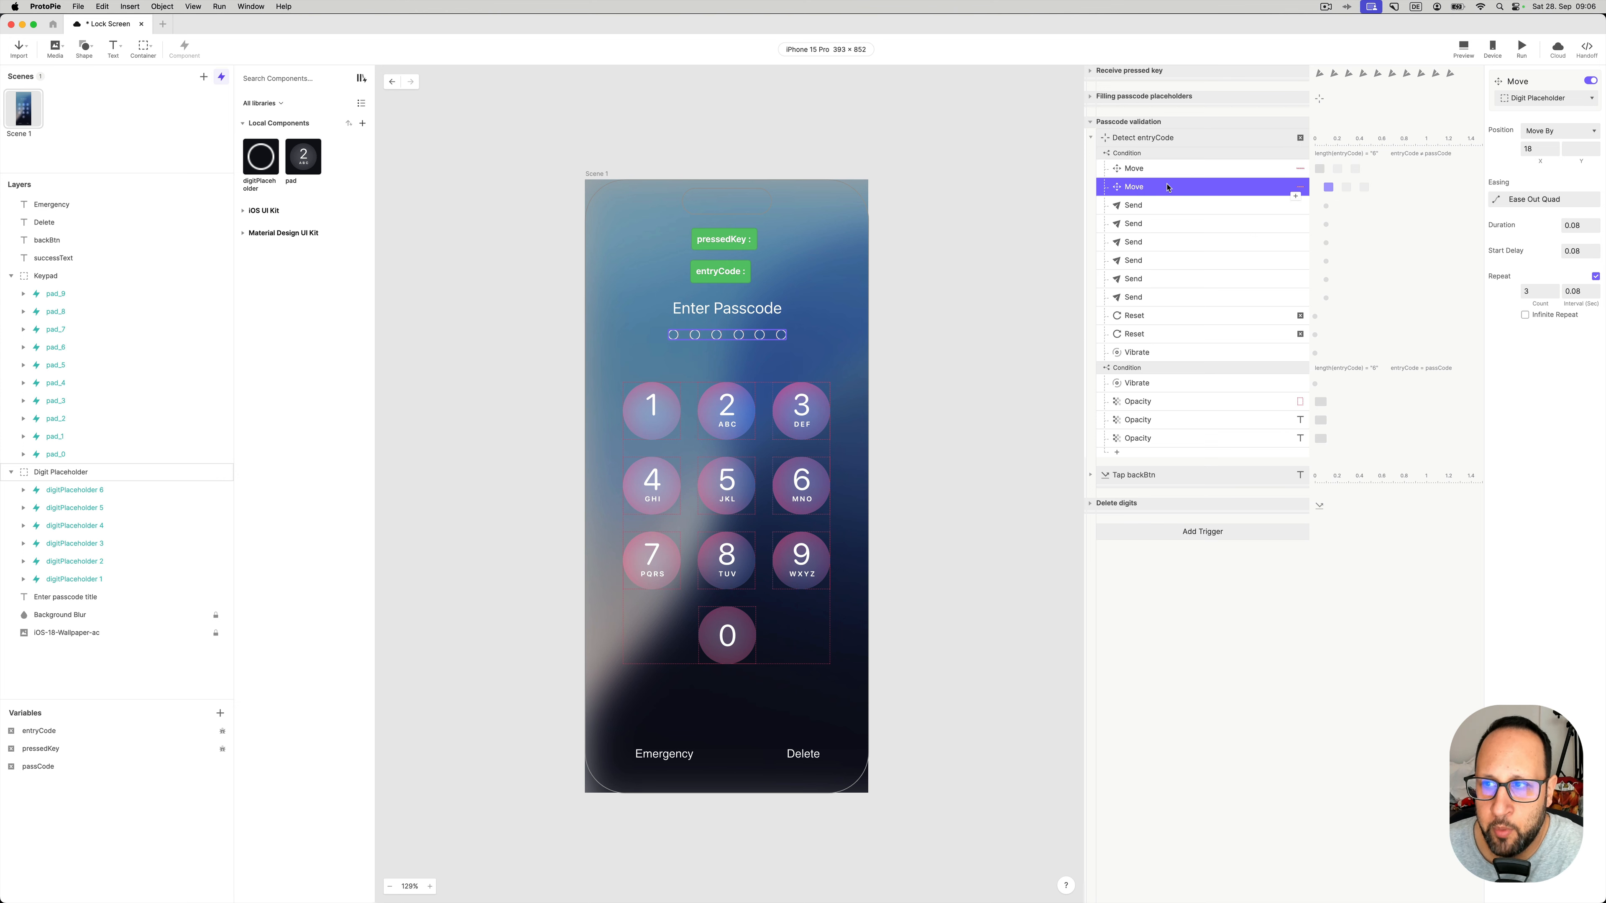
pyautogui.click(1176, 170)
pyautogui.click(1178, 189)
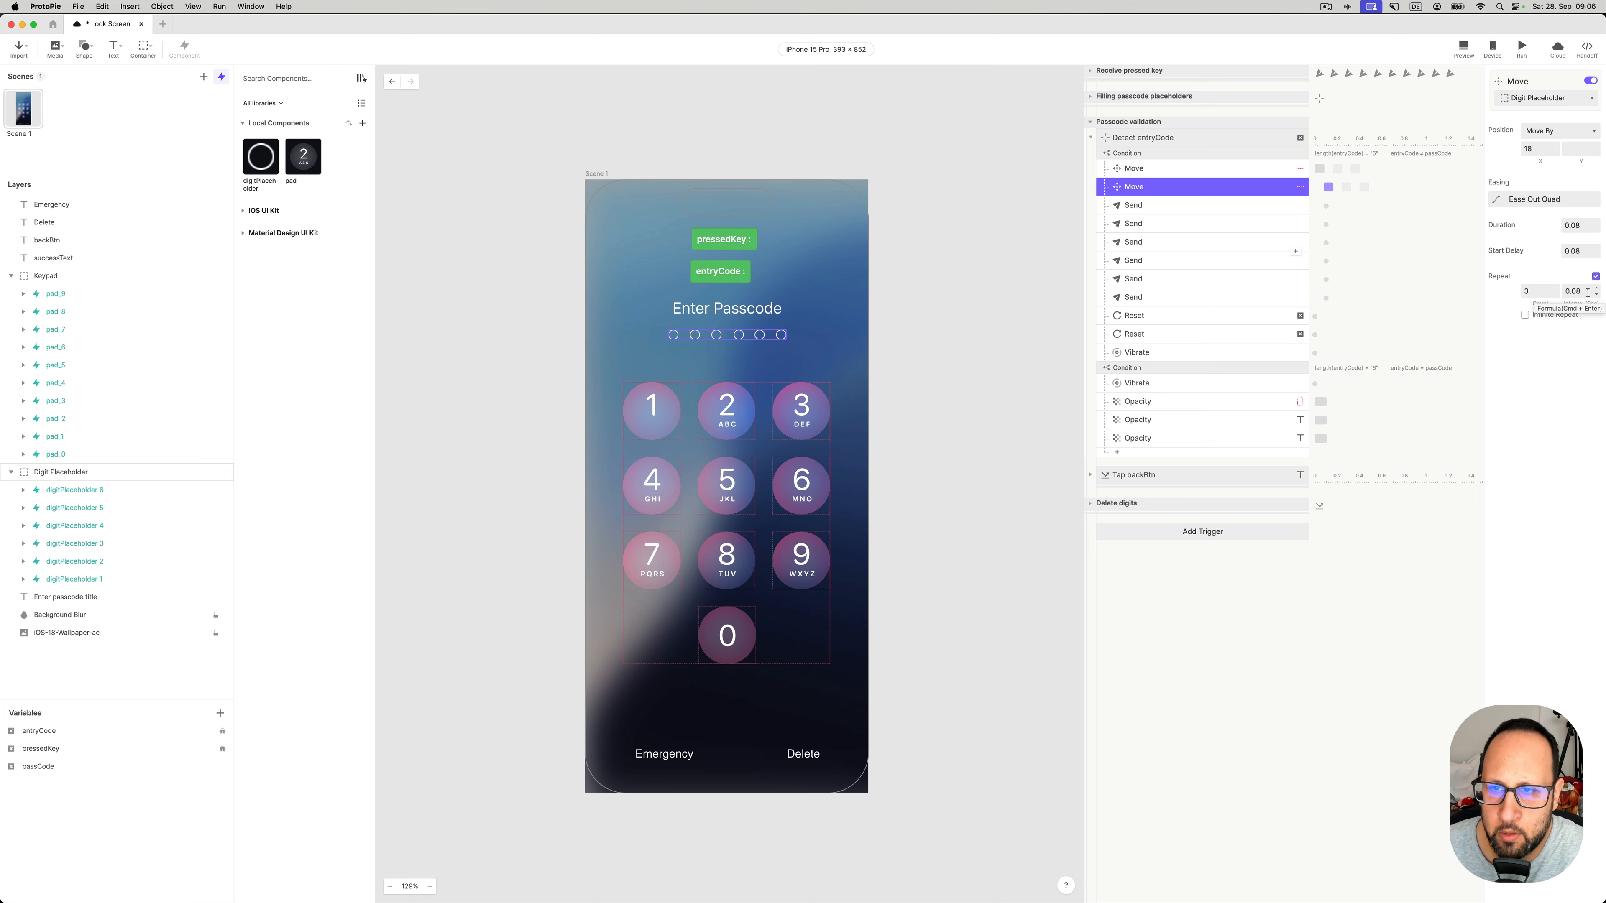
# - Check the Deselect messages sent to digitPlaceholder 1 through 6
pyautogui.click(1155, 206)
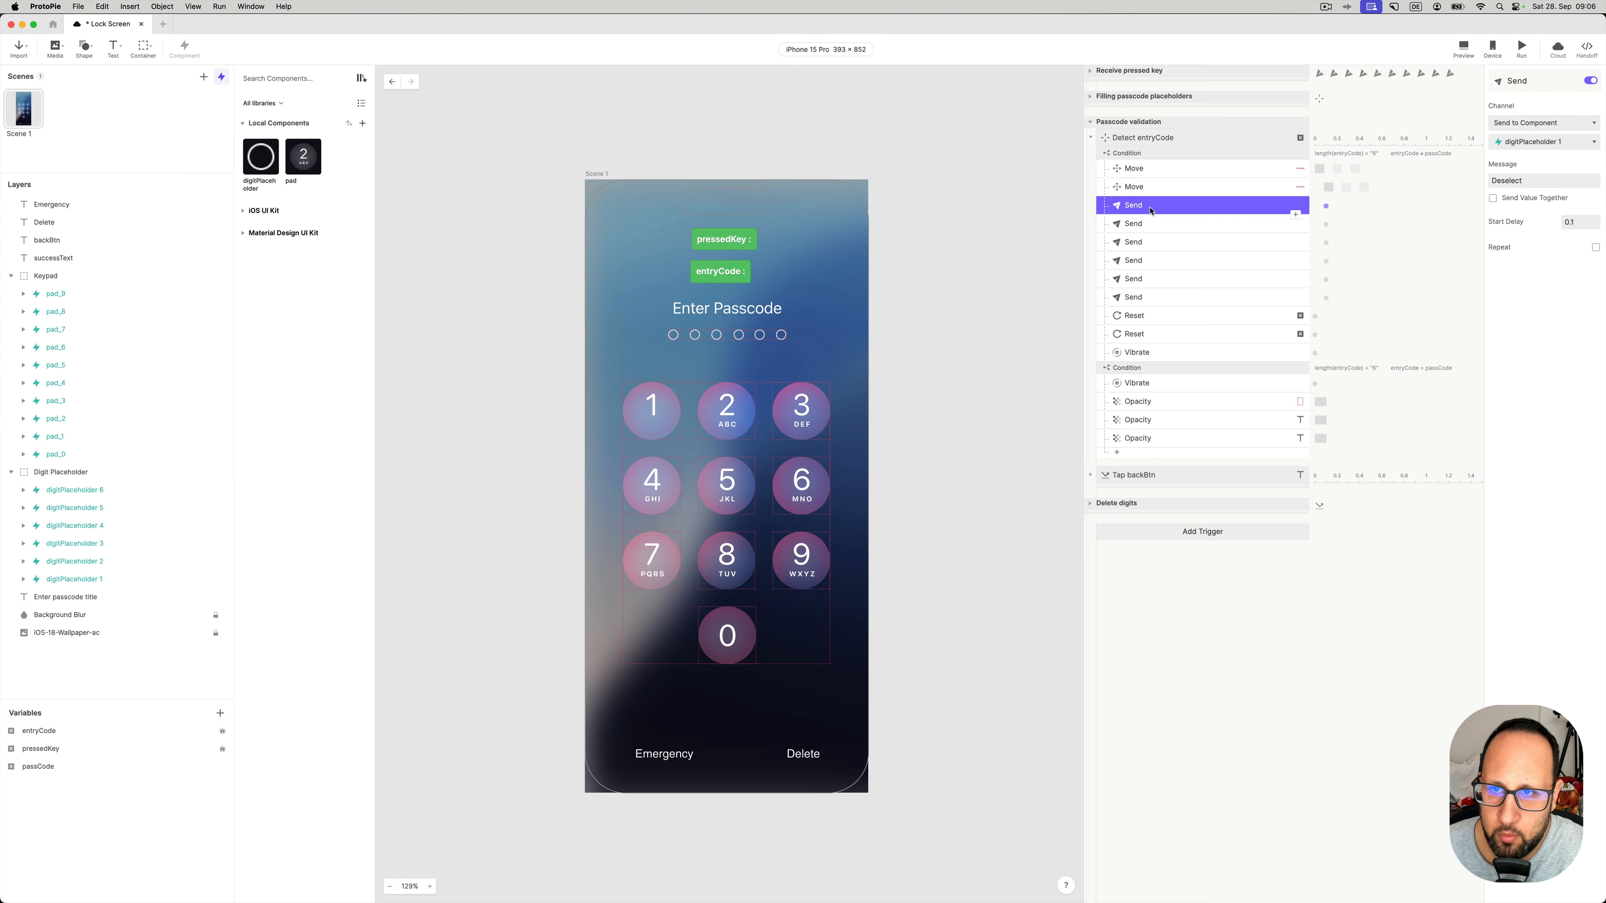
pyautogui.click(1154, 225)
pyautogui.click(1150, 242)
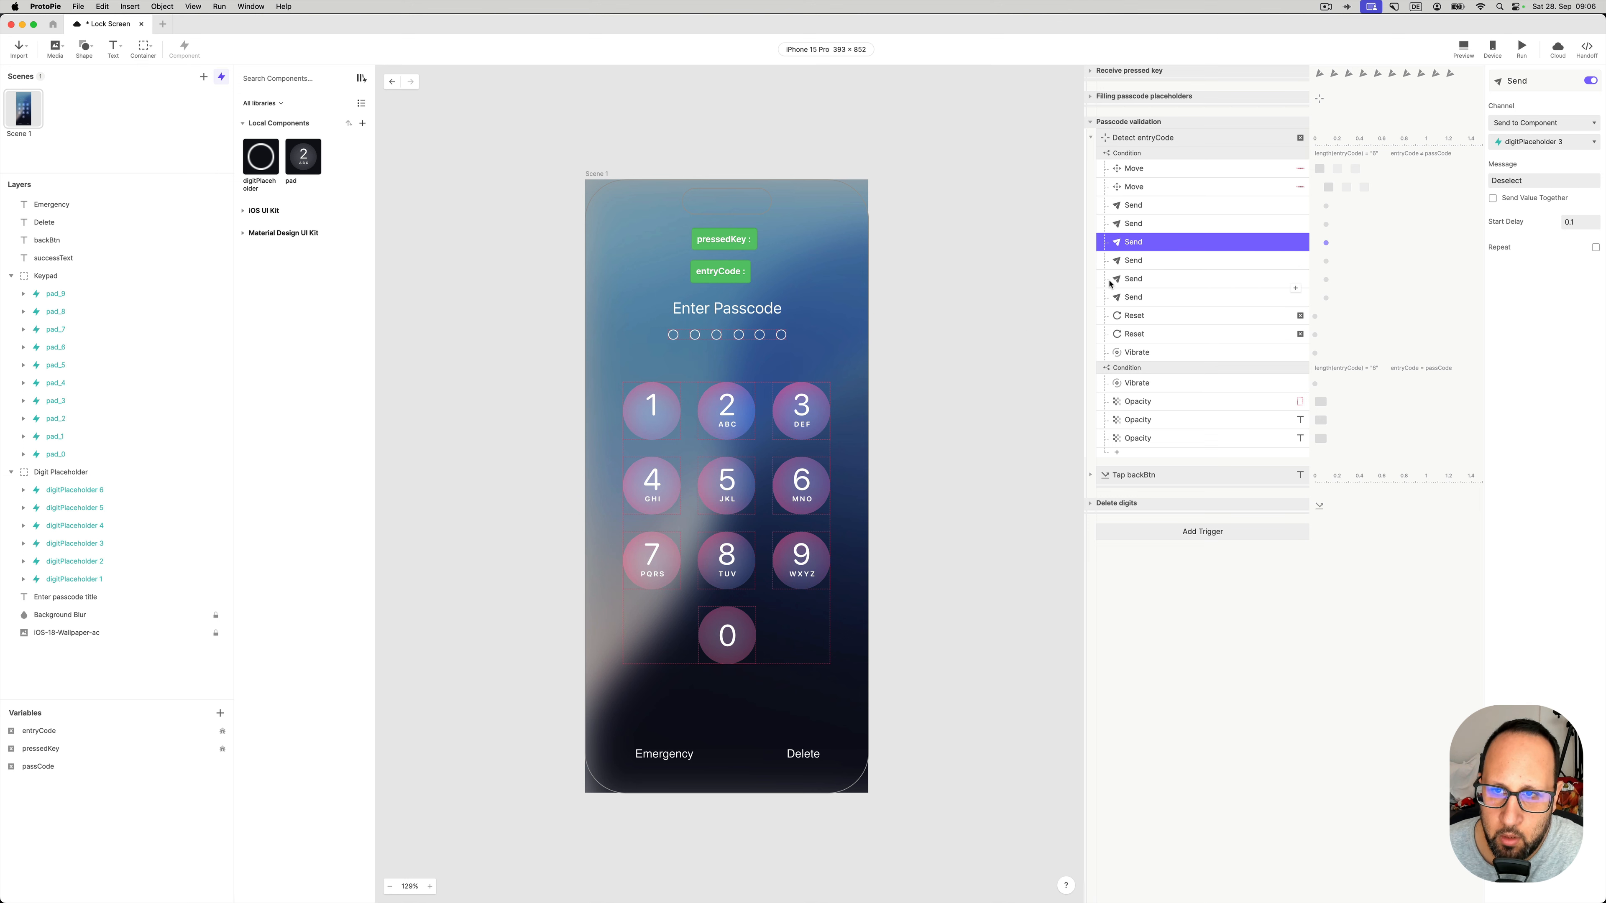
pyautogui.click(1150, 260)
pyautogui.click(1150, 278)
pyautogui.click(1150, 297)
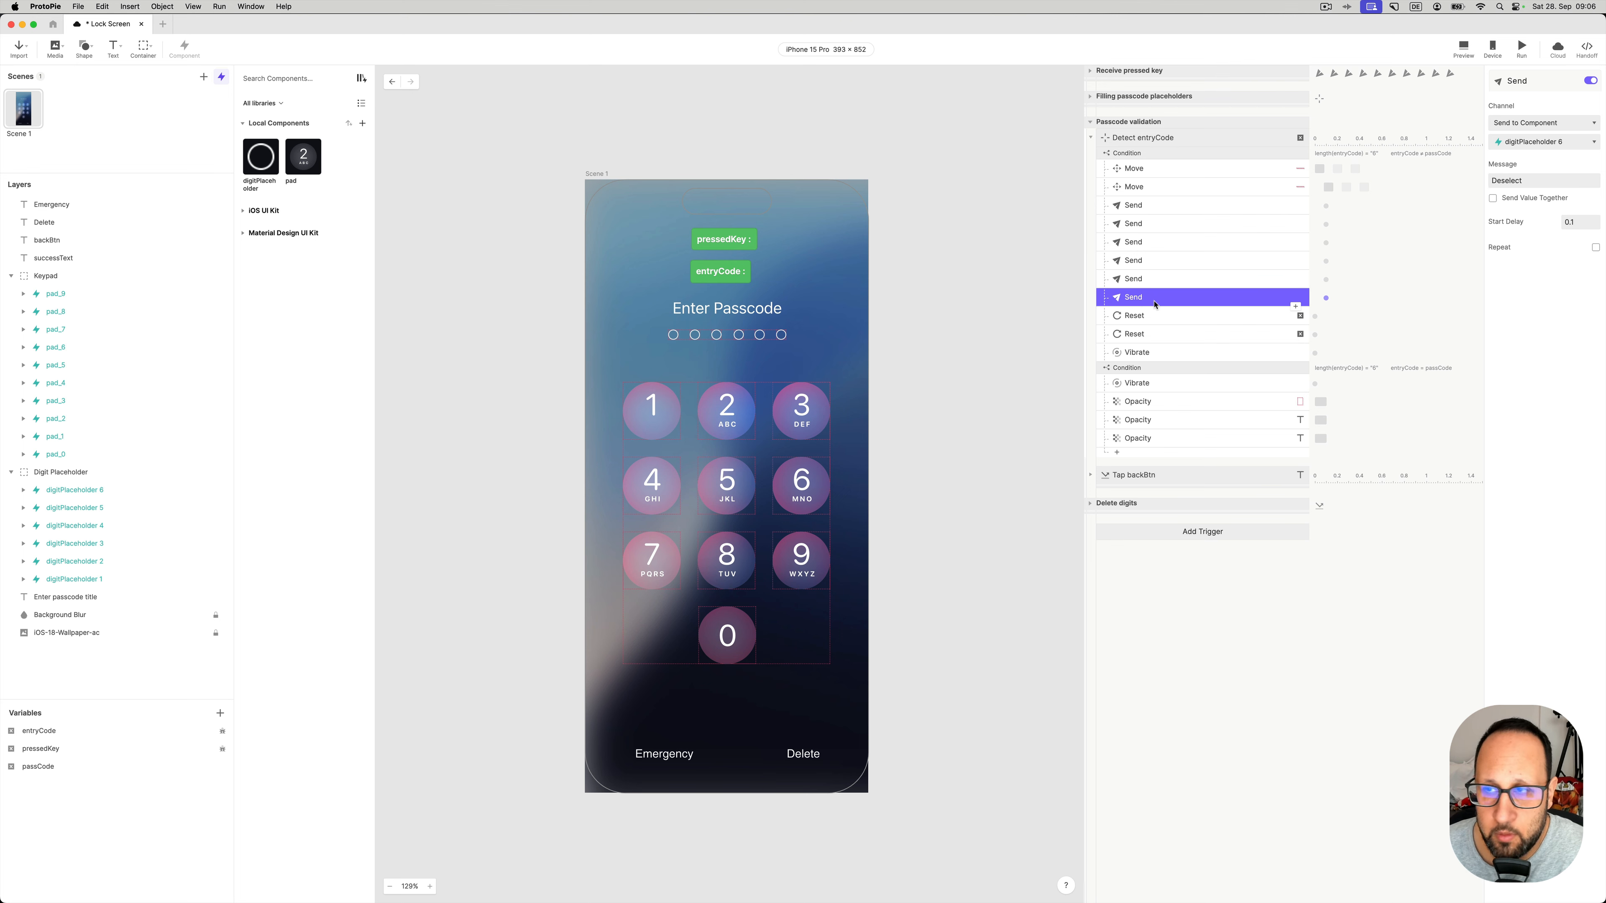
# - Confirm digitPlaceholder's Receive Deselect Color sets fill opacity to 0, then launch Preview
pyautogui.doubleClick(264, 161)
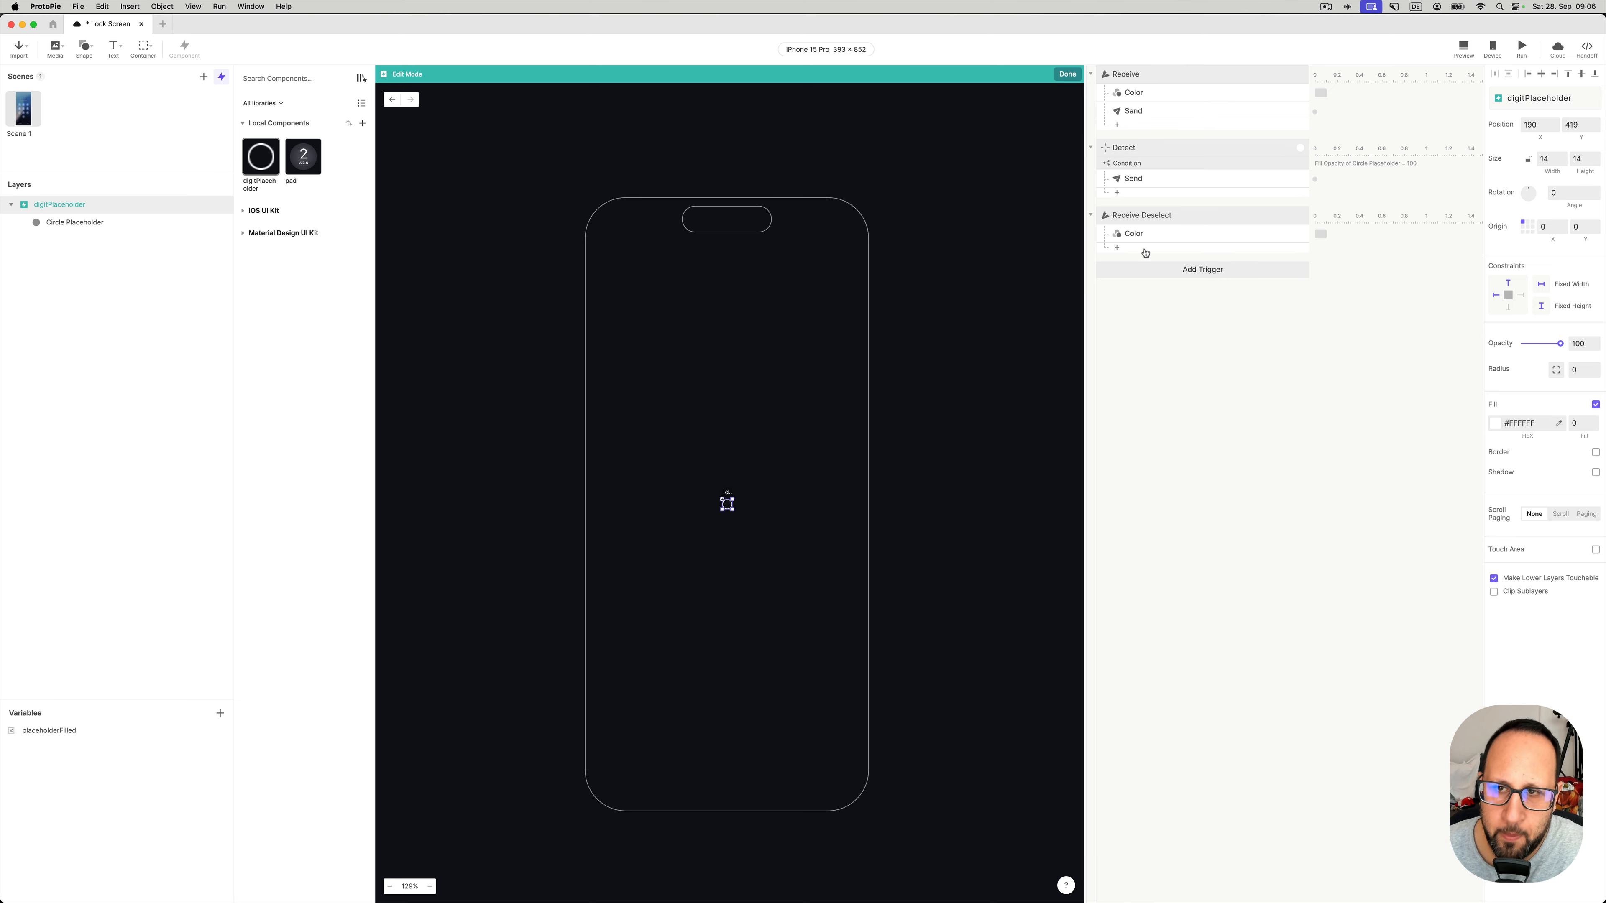
pyautogui.click(1135, 219)
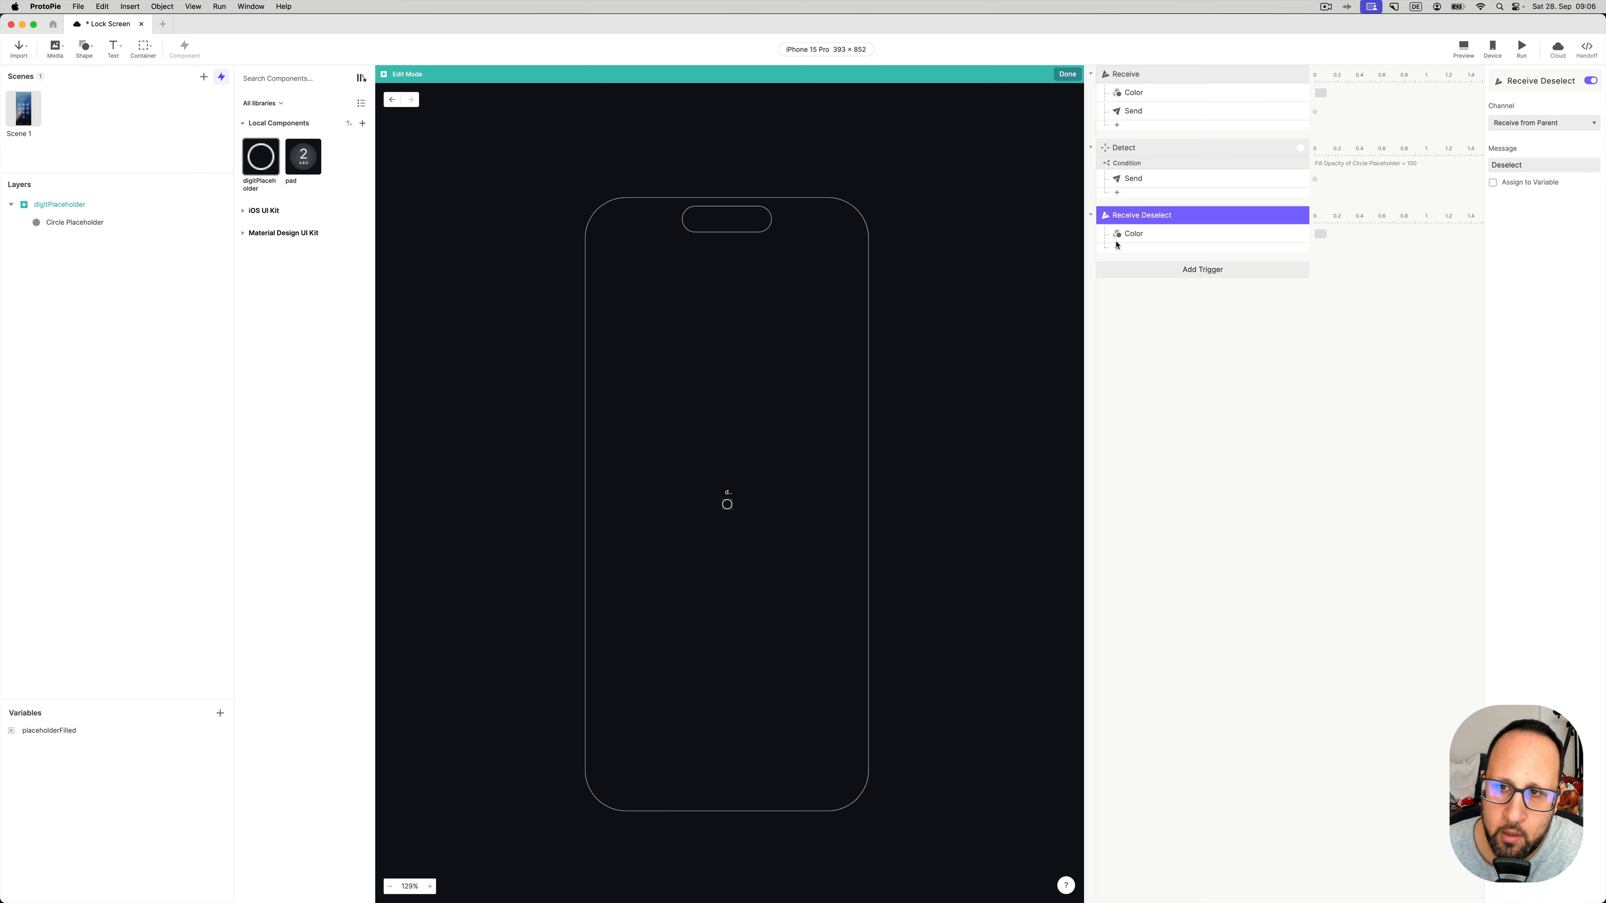
pyautogui.click(1138, 235)
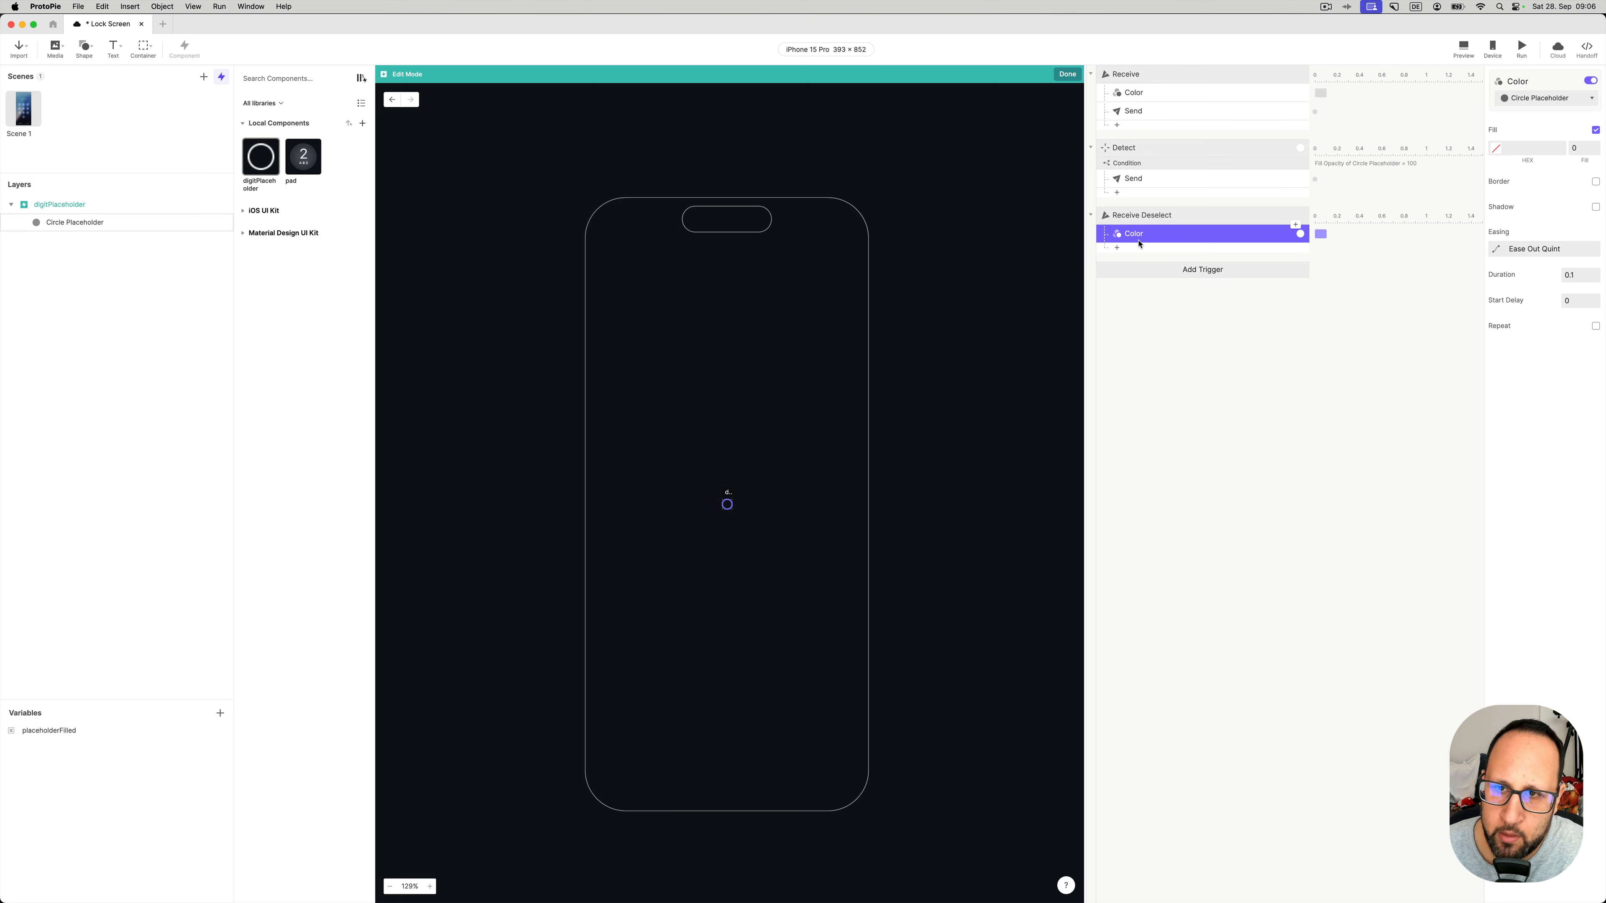
pyautogui.click(1581, 147)
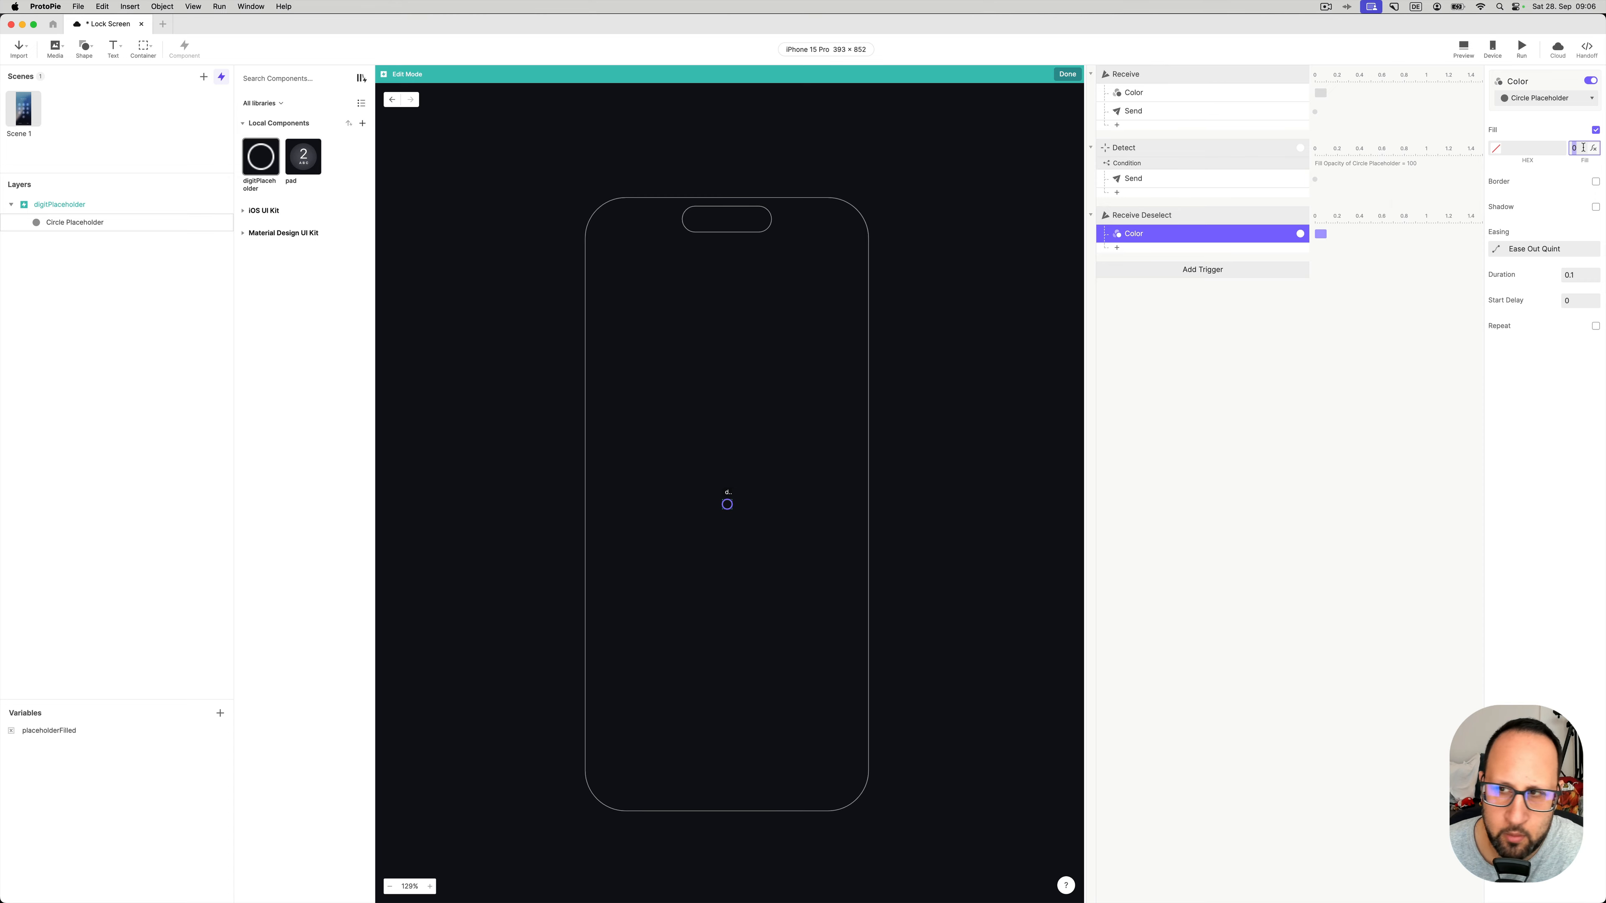
pyautogui.click(1066, 78)
pyautogui.click(1463, 46)
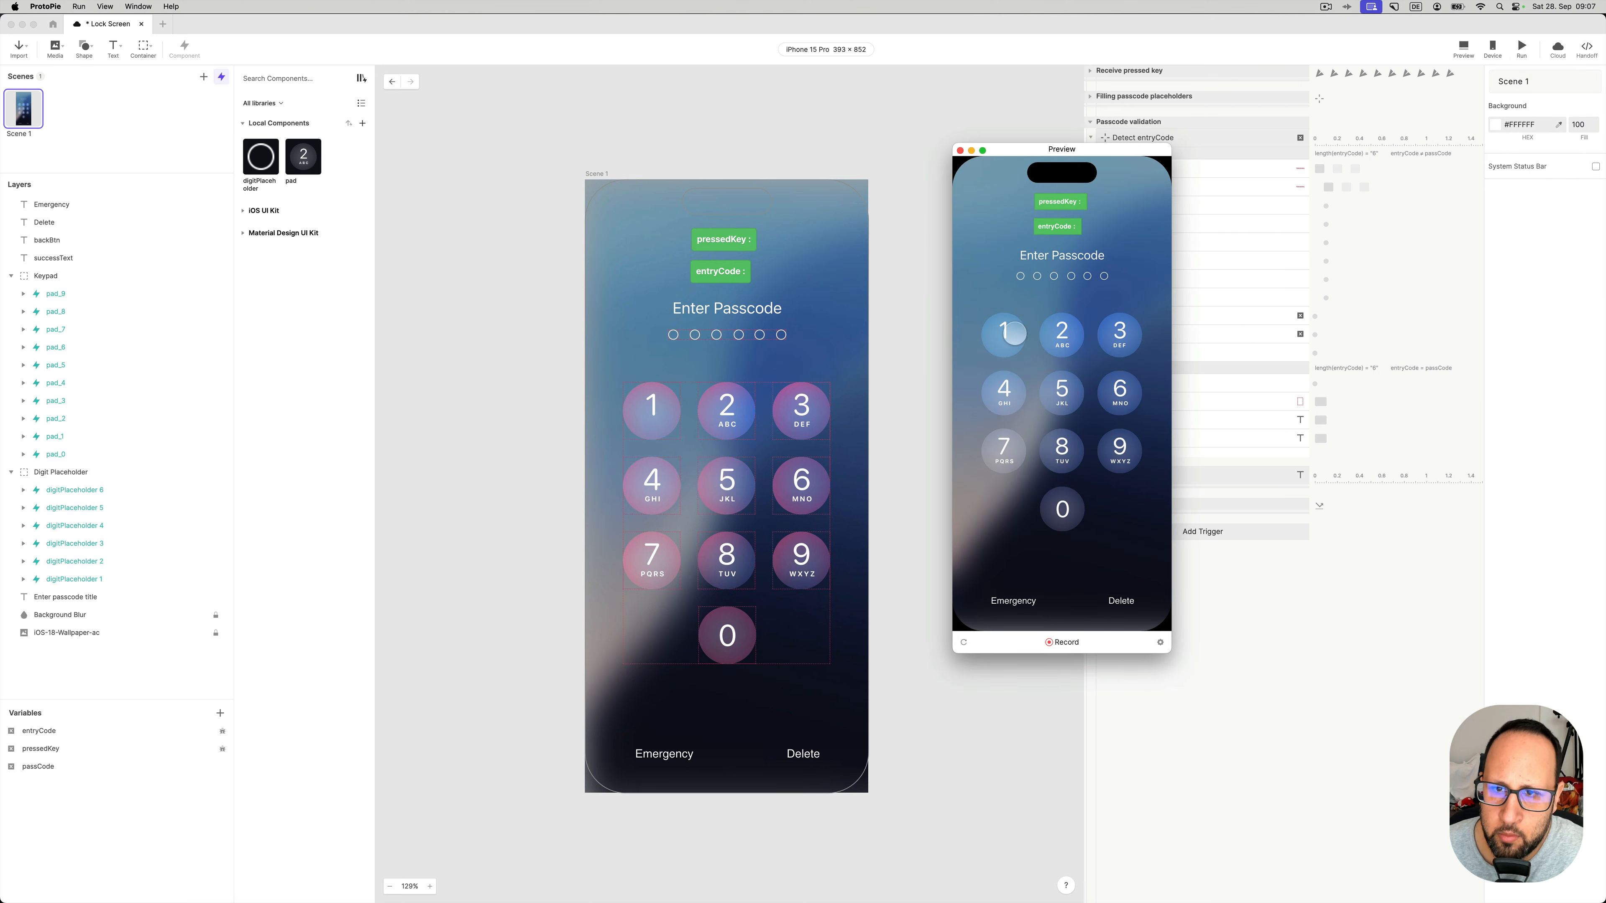
# - Enter the wrong code 1, 2, 3, 6, 5, 9 in the preview
pyautogui.click(1014, 331)
pyautogui.click(1063, 331)
pyautogui.click(1119, 332)
pyautogui.click(1119, 388)
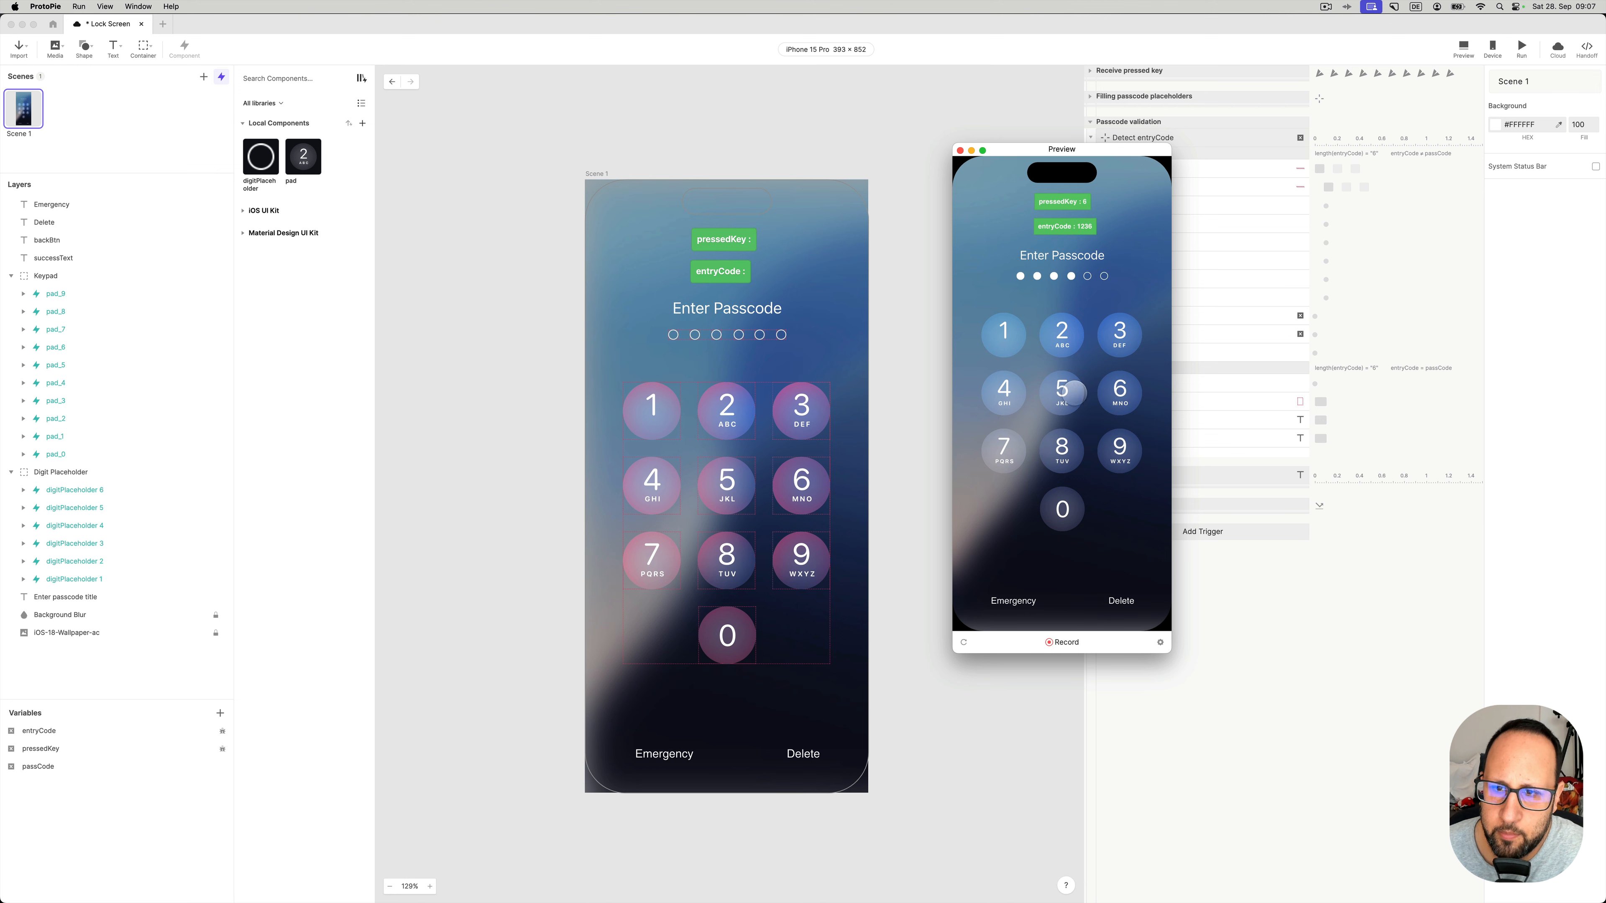
pyautogui.click(1063, 389)
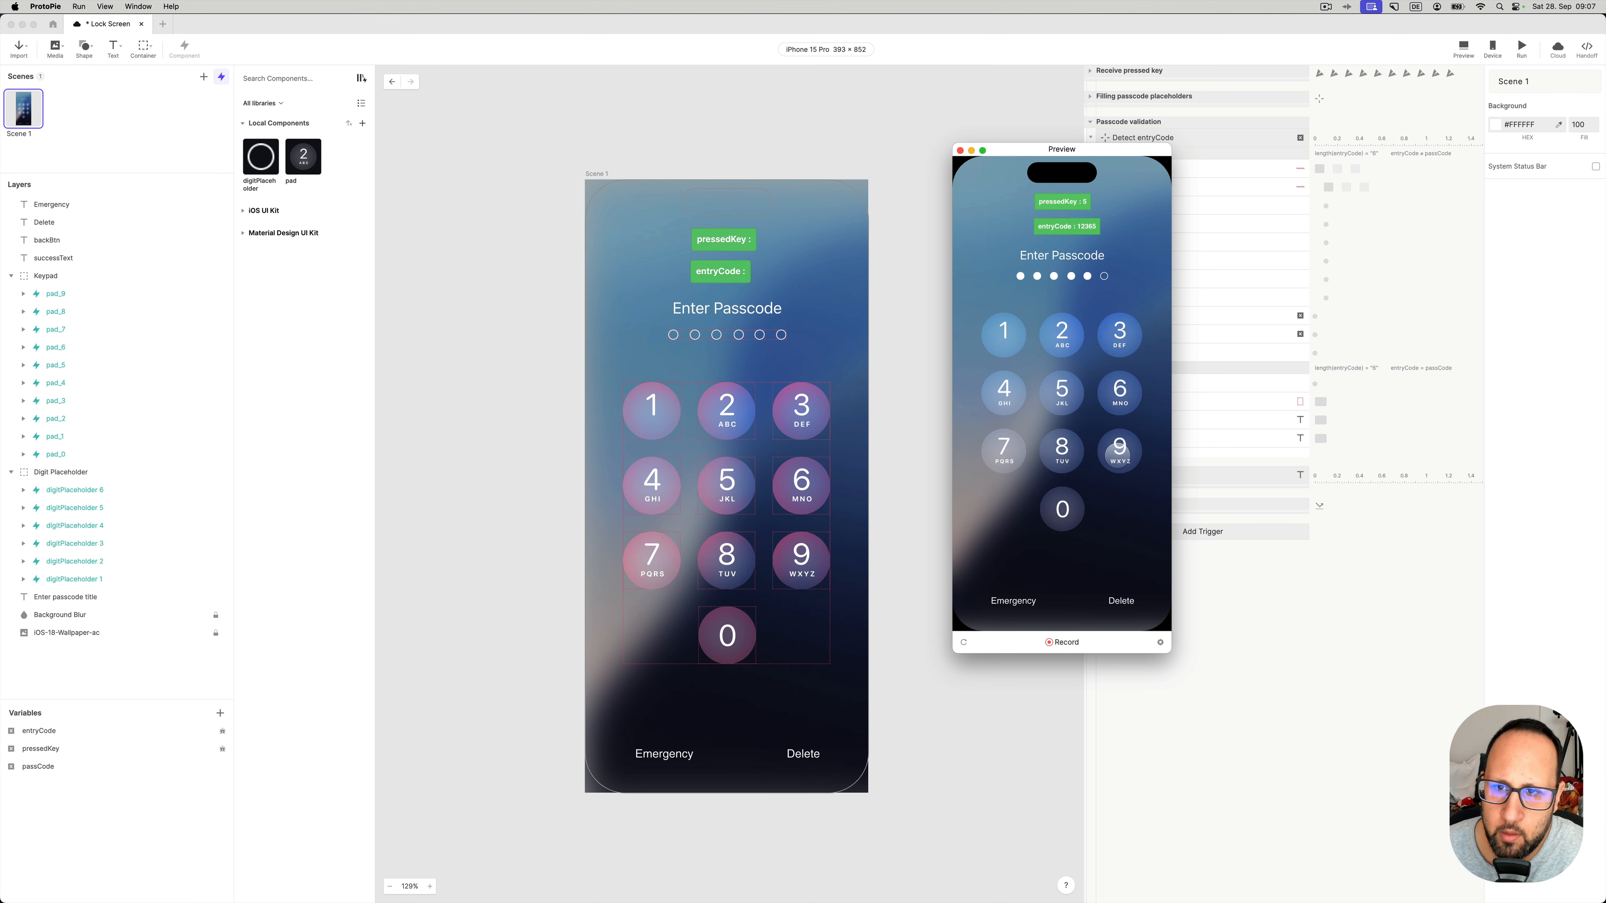
pyautogui.click(1118, 453)
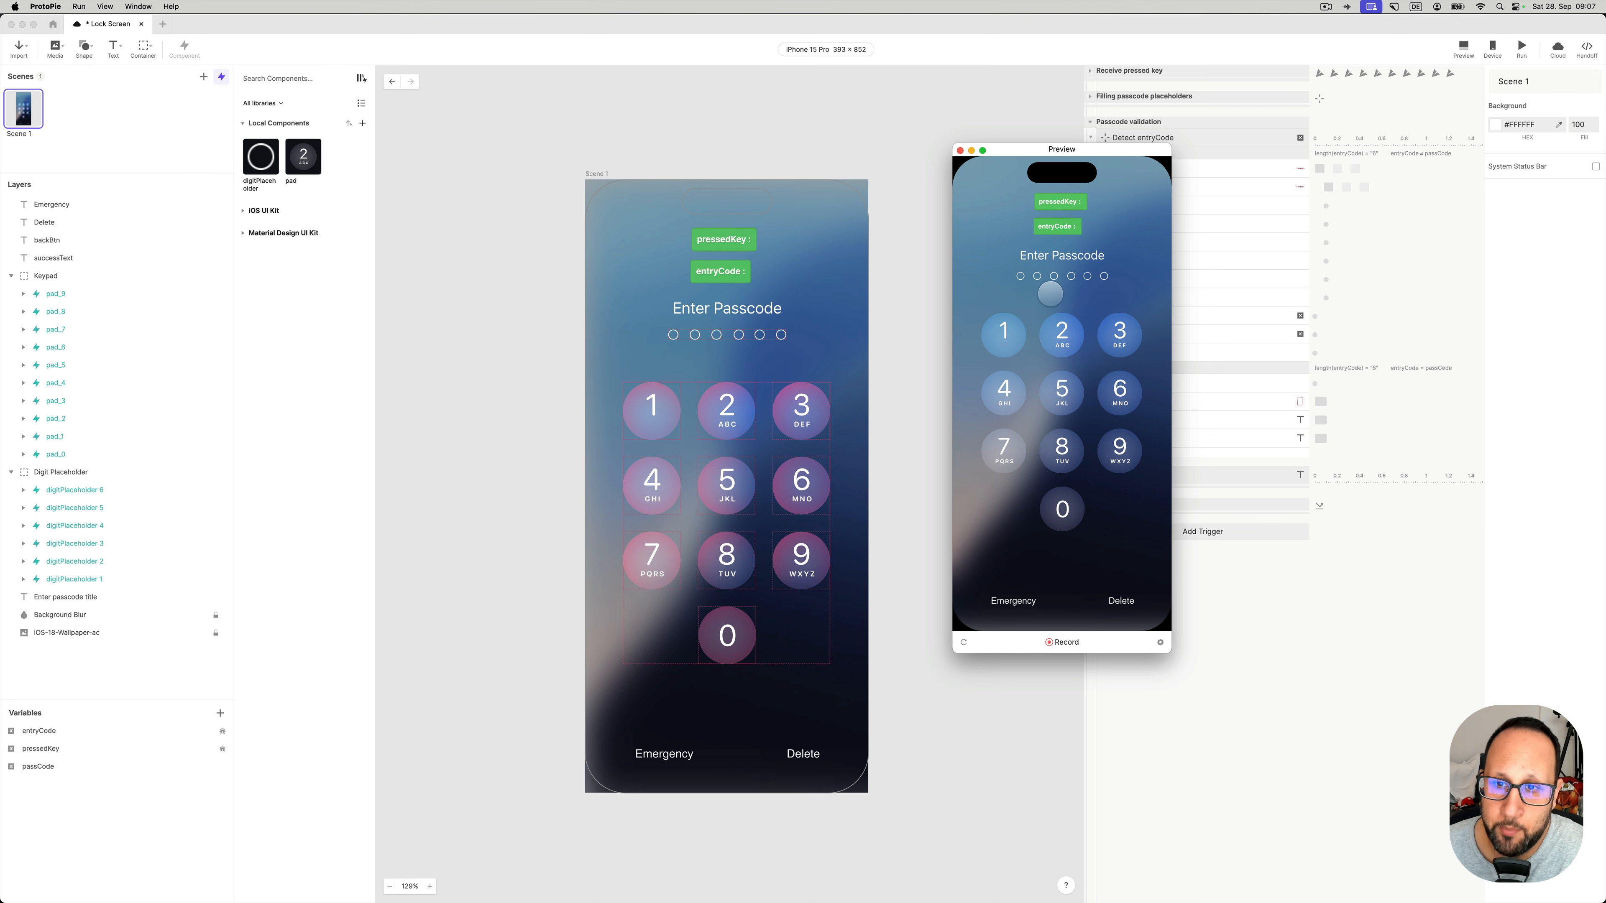
# - Move the preview aside and enter another code 1, 2, 5, 6, 6 to test the reset
pyautogui.moveTo(1050, 149); pyautogui.dragTo(930, 141)
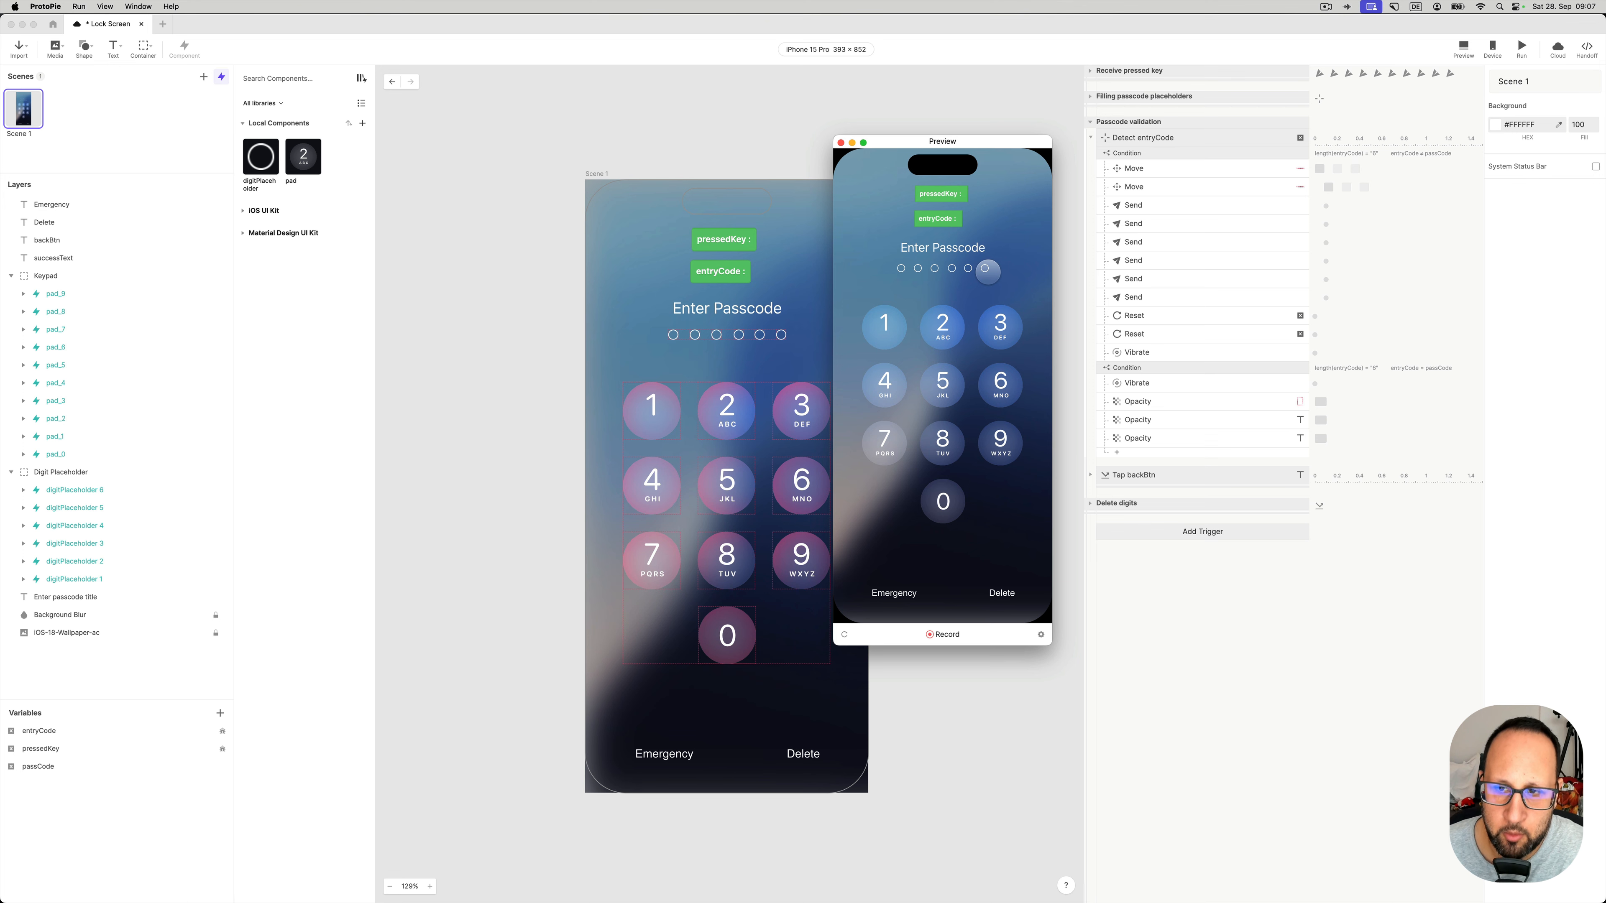
pyautogui.click(884, 325)
pyautogui.click(942, 324)
pyautogui.click(942, 383)
pyautogui.click(997, 381)
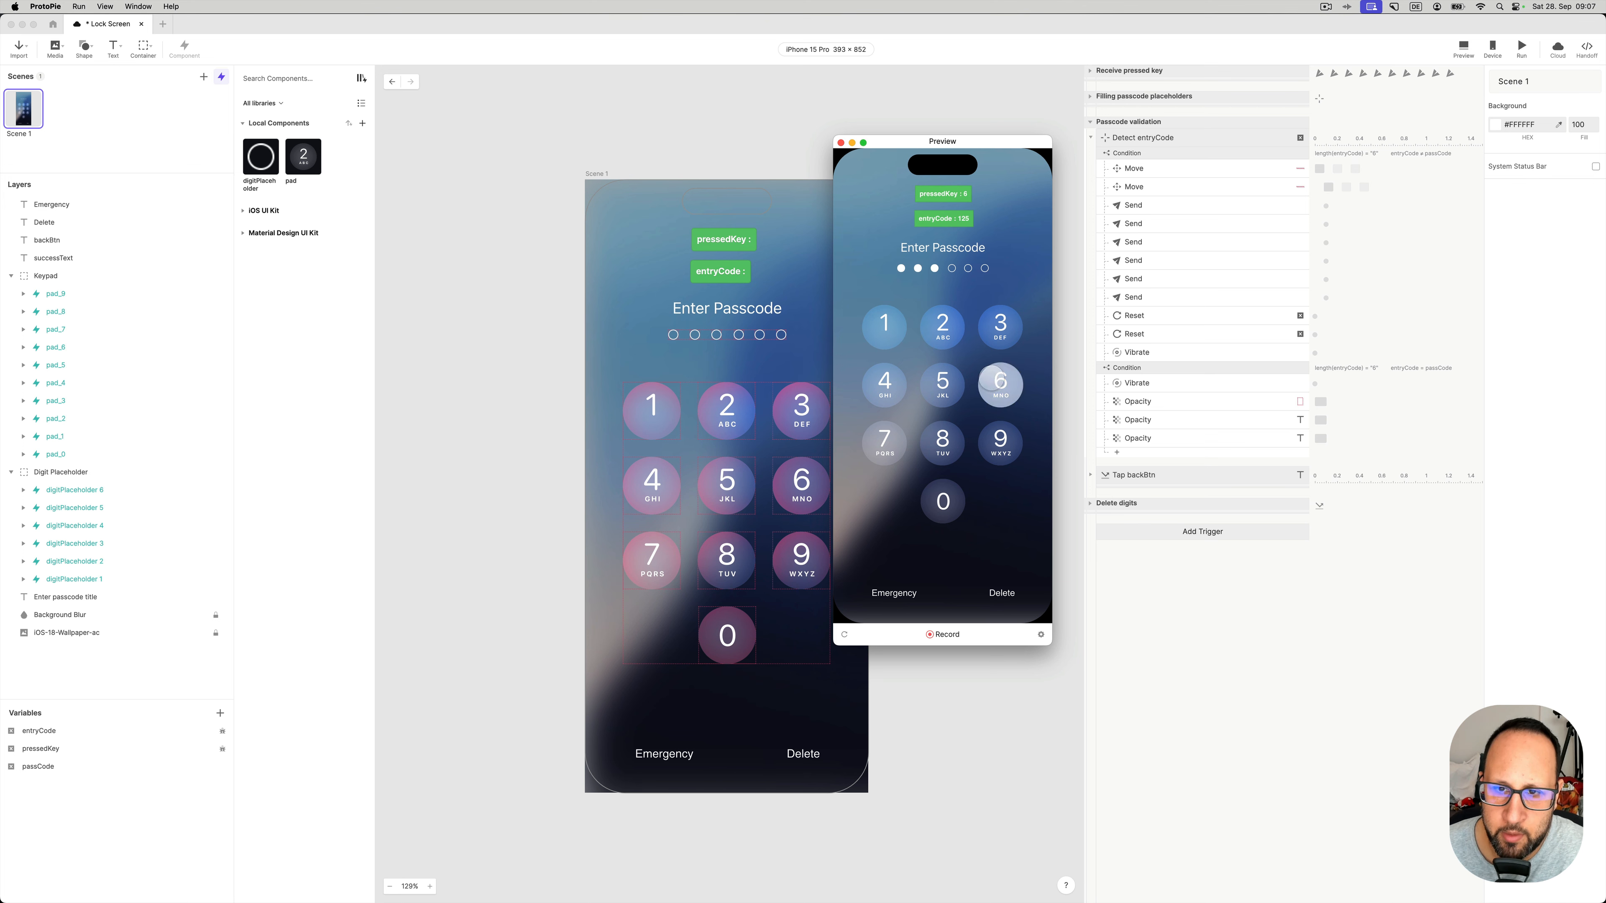
pyautogui.click(998, 389)
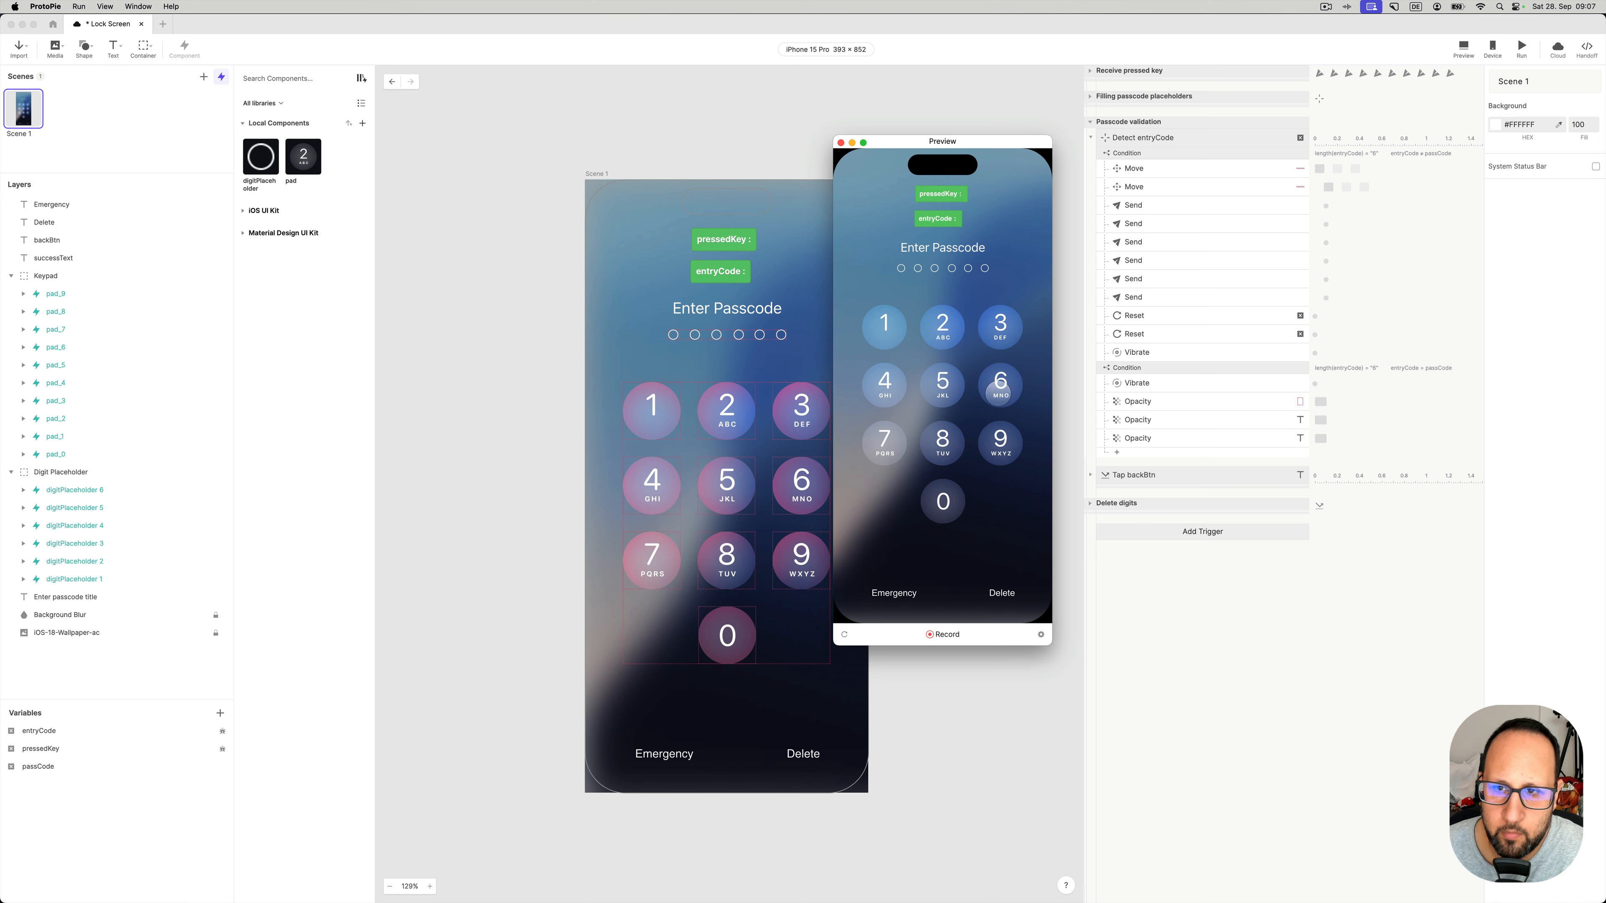
# - Close the preview and review the entryCode and pressedKey reset actions
pyautogui.click(839, 142)
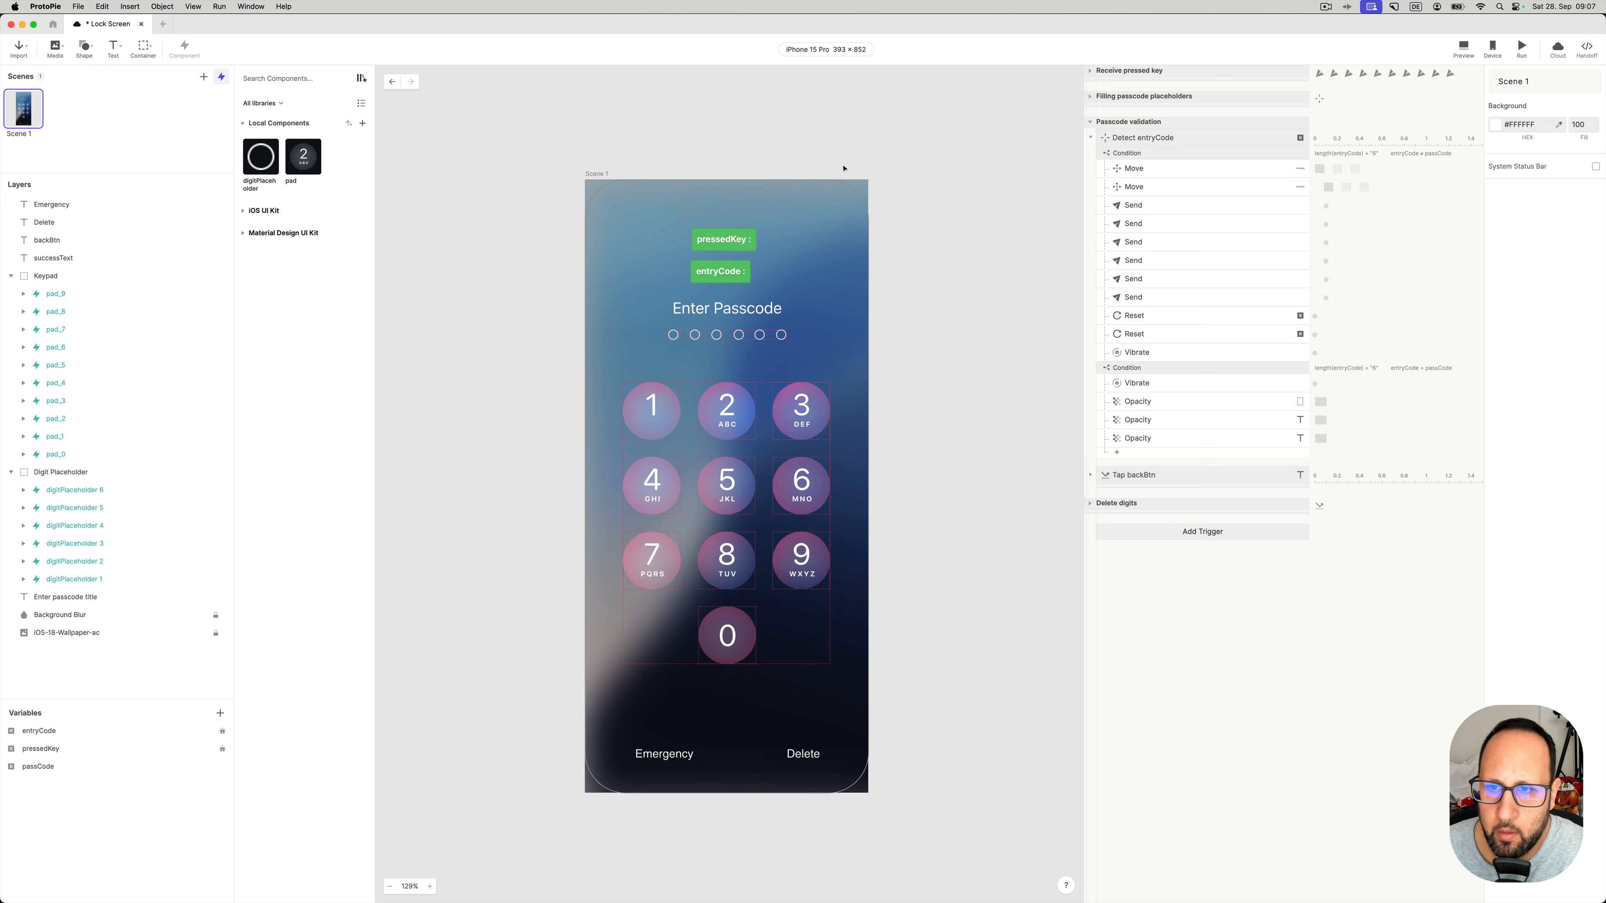
pyautogui.click(1134, 320)
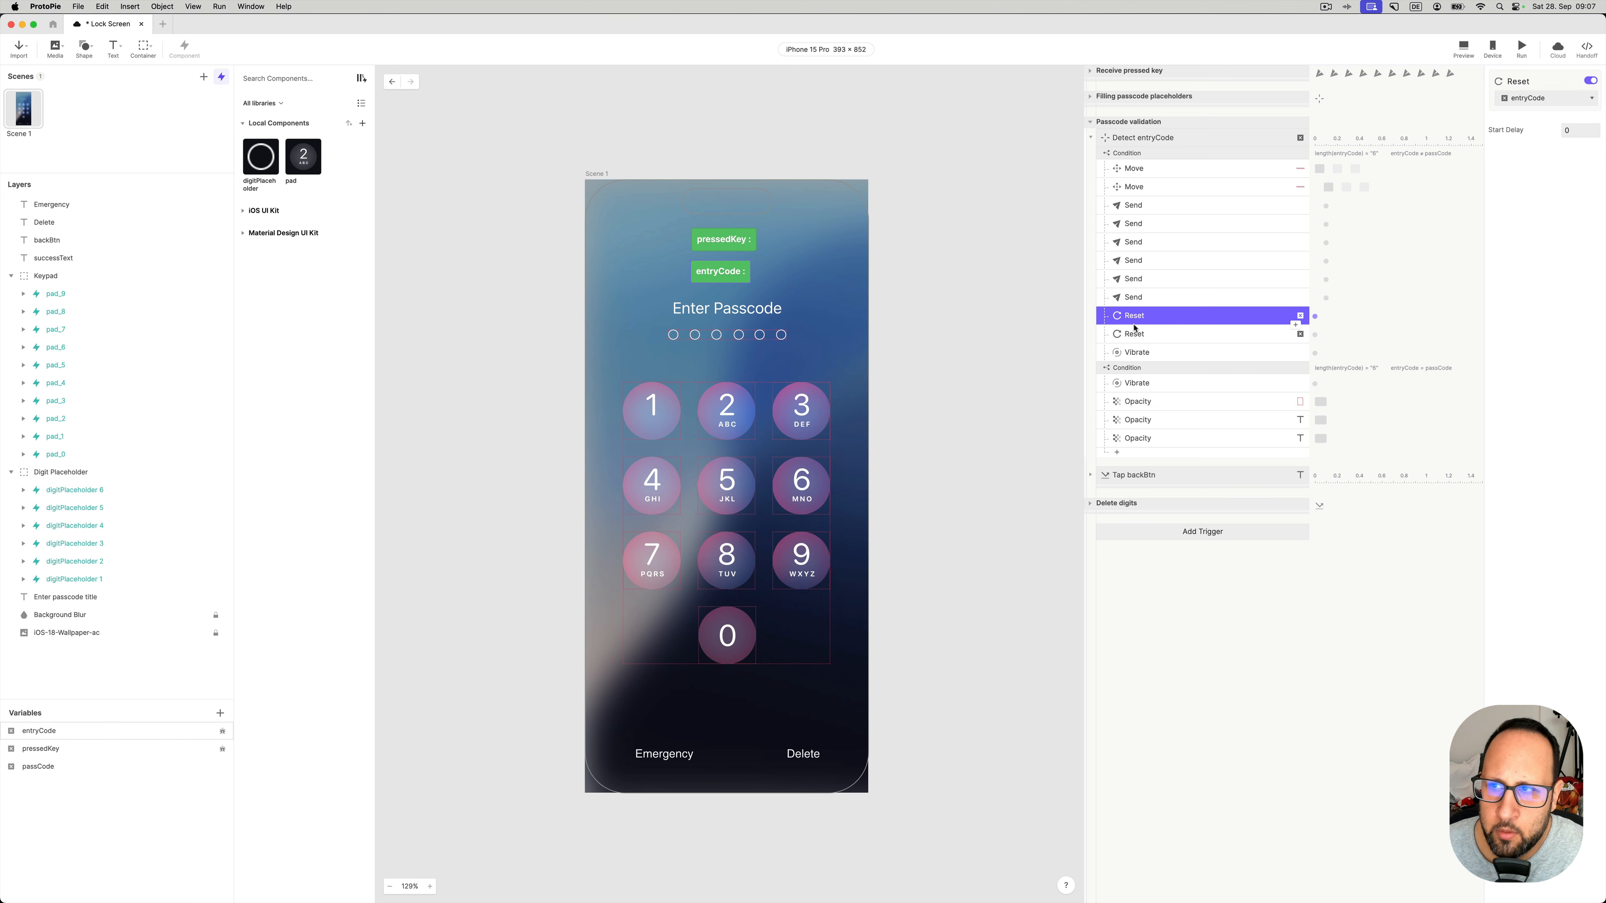
pyautogui.click(1134, 334)
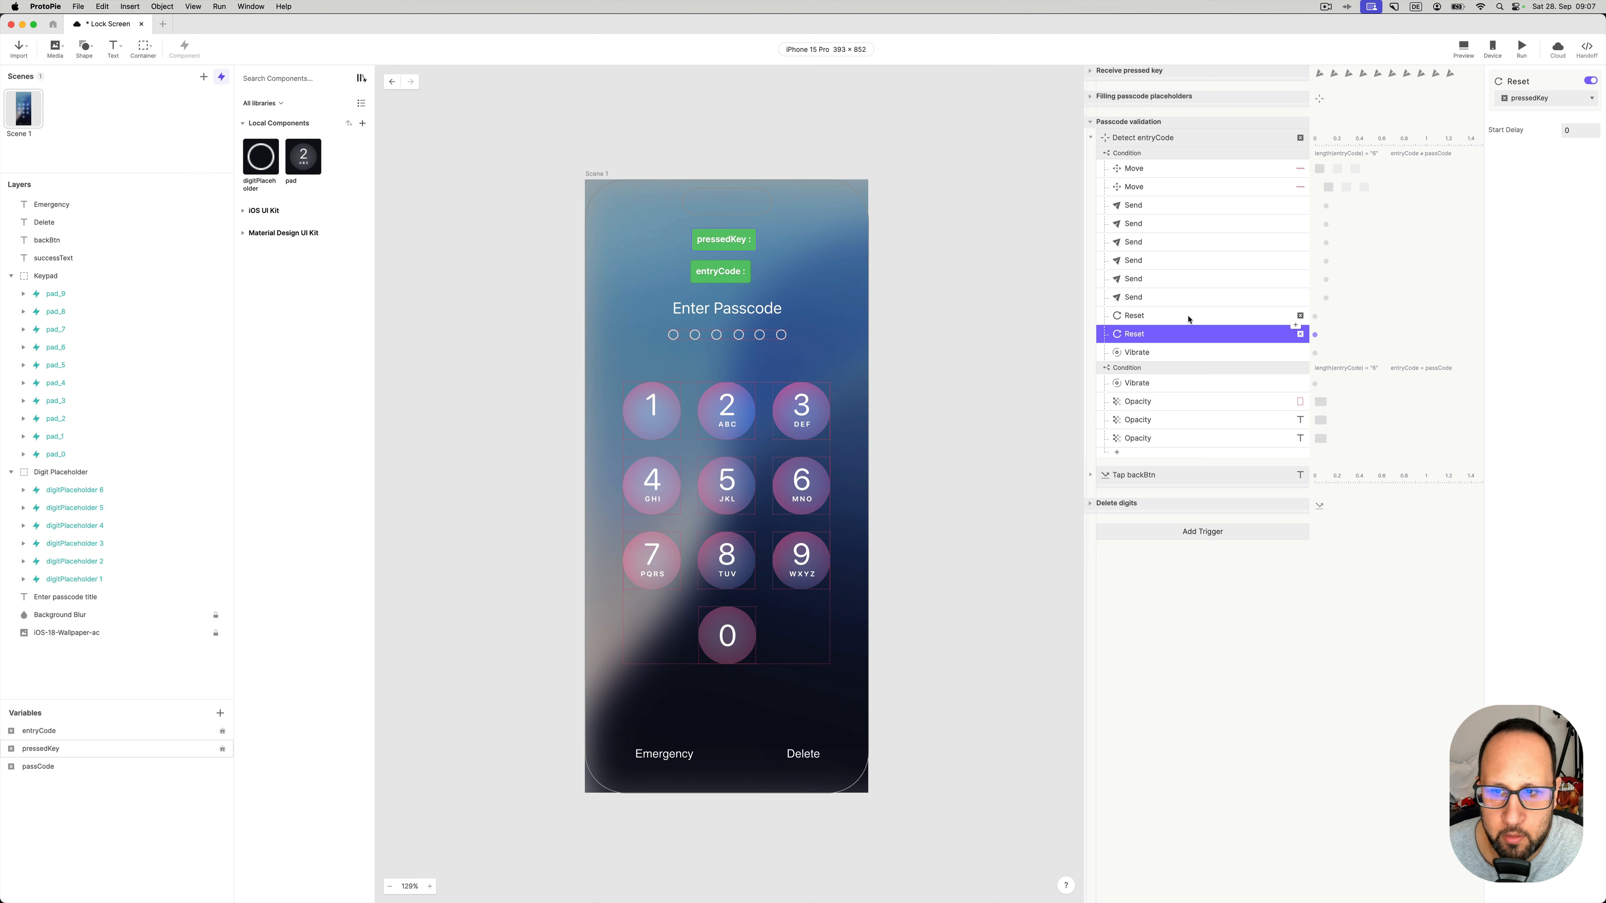
# - Set the Vibrate response's iOS haptic to Failure and inspect the correct-passcode condition
pyautogui.click(1130, 354)
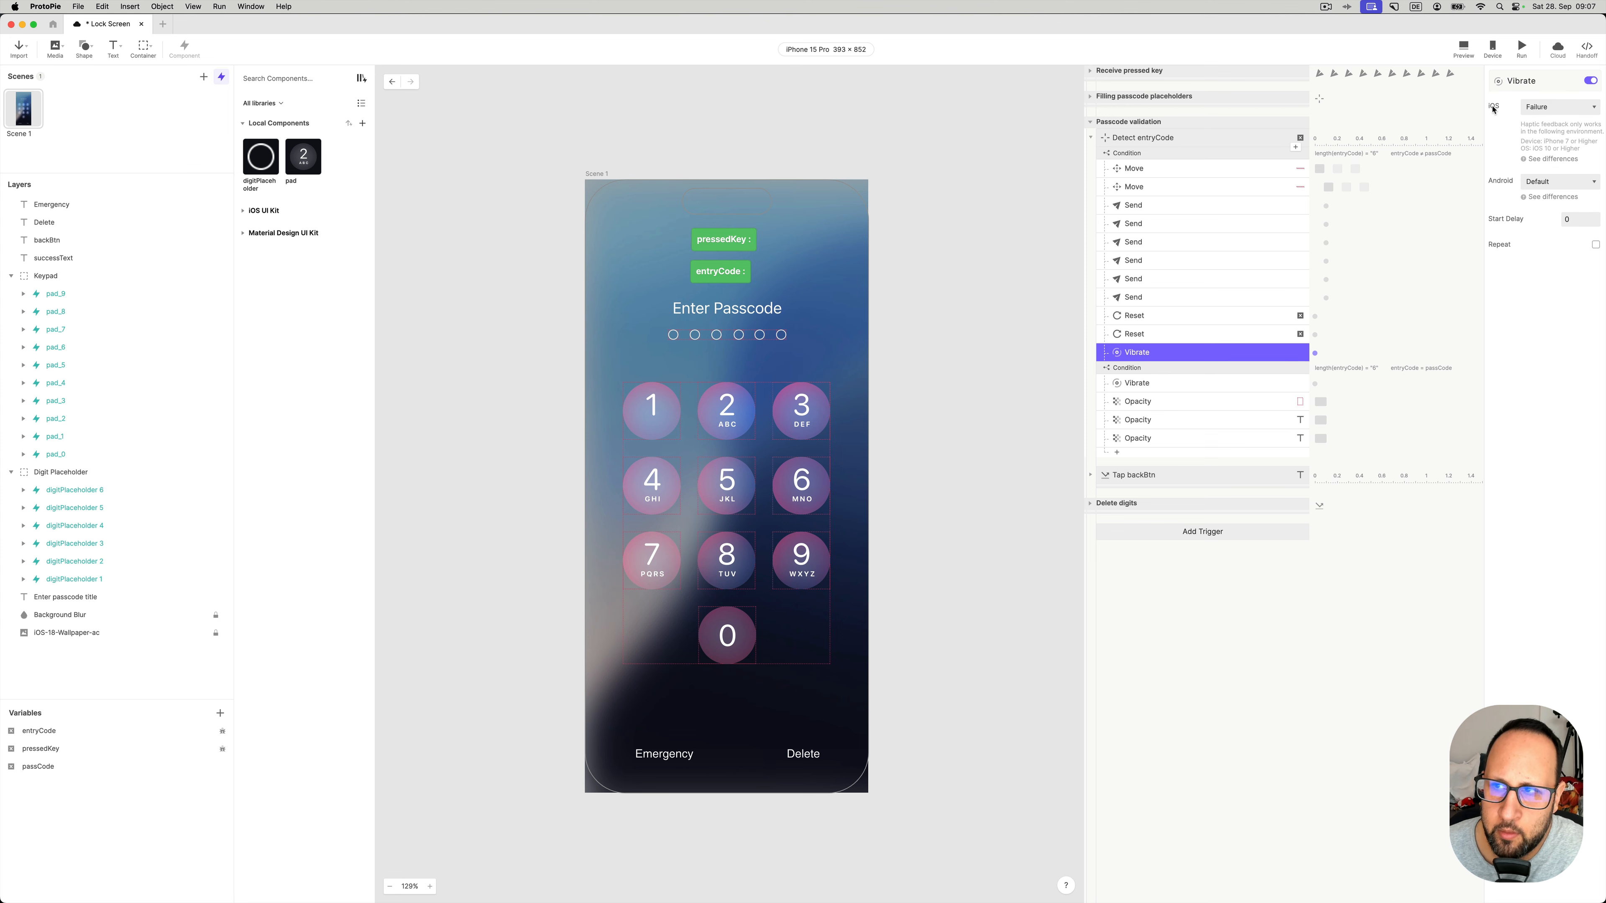
pyautogui.click(1541, 109)
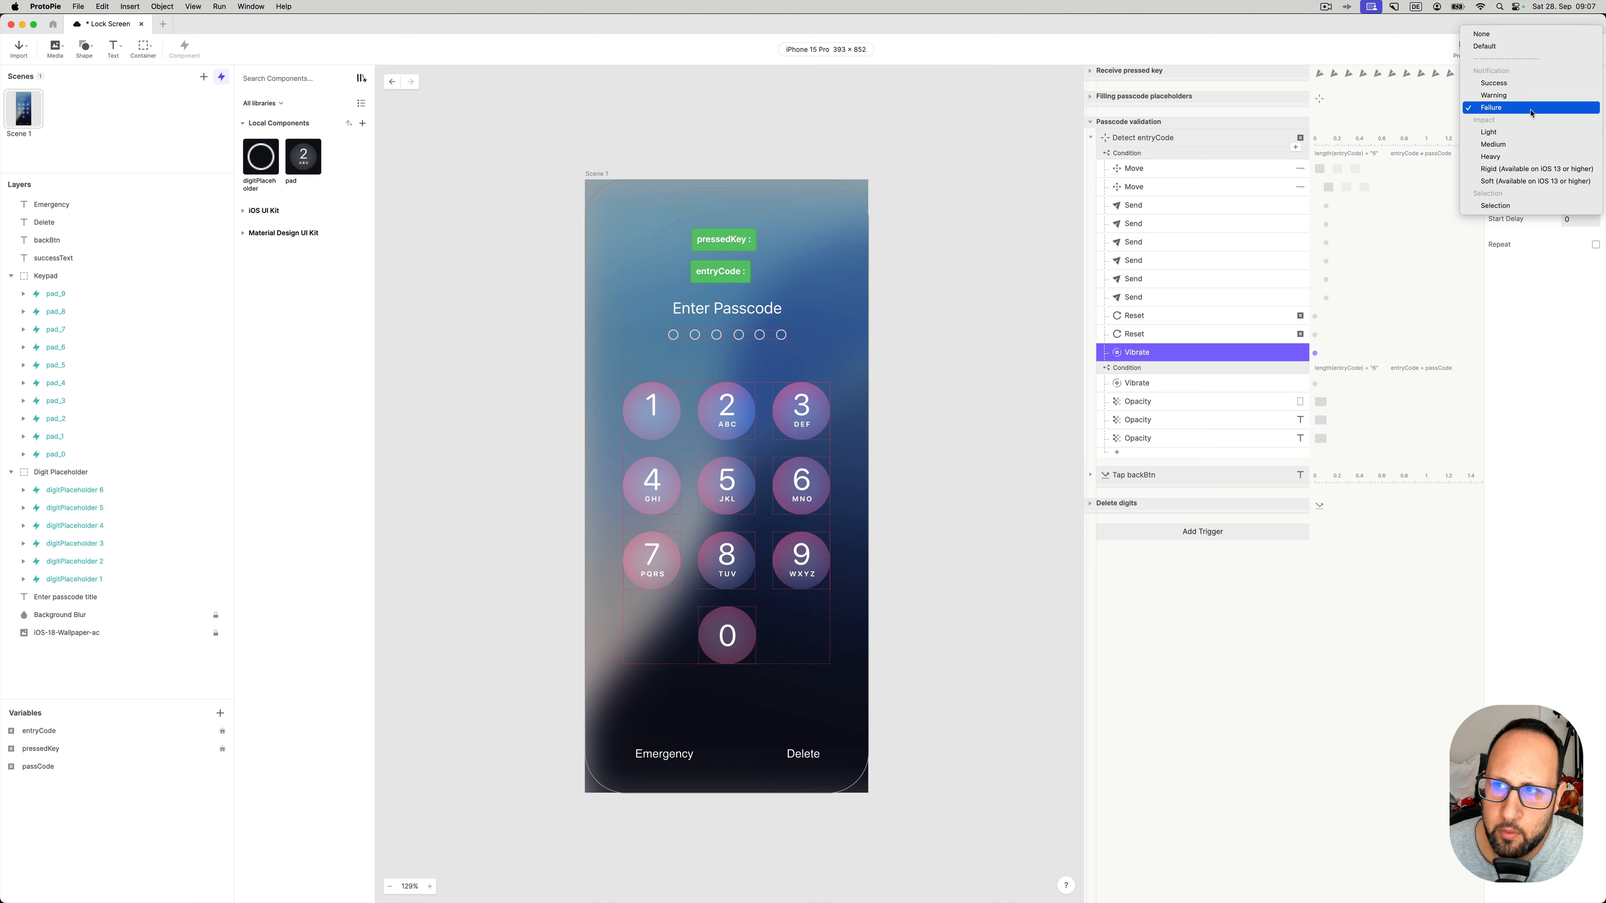
pyautogui.click(1533, 306)
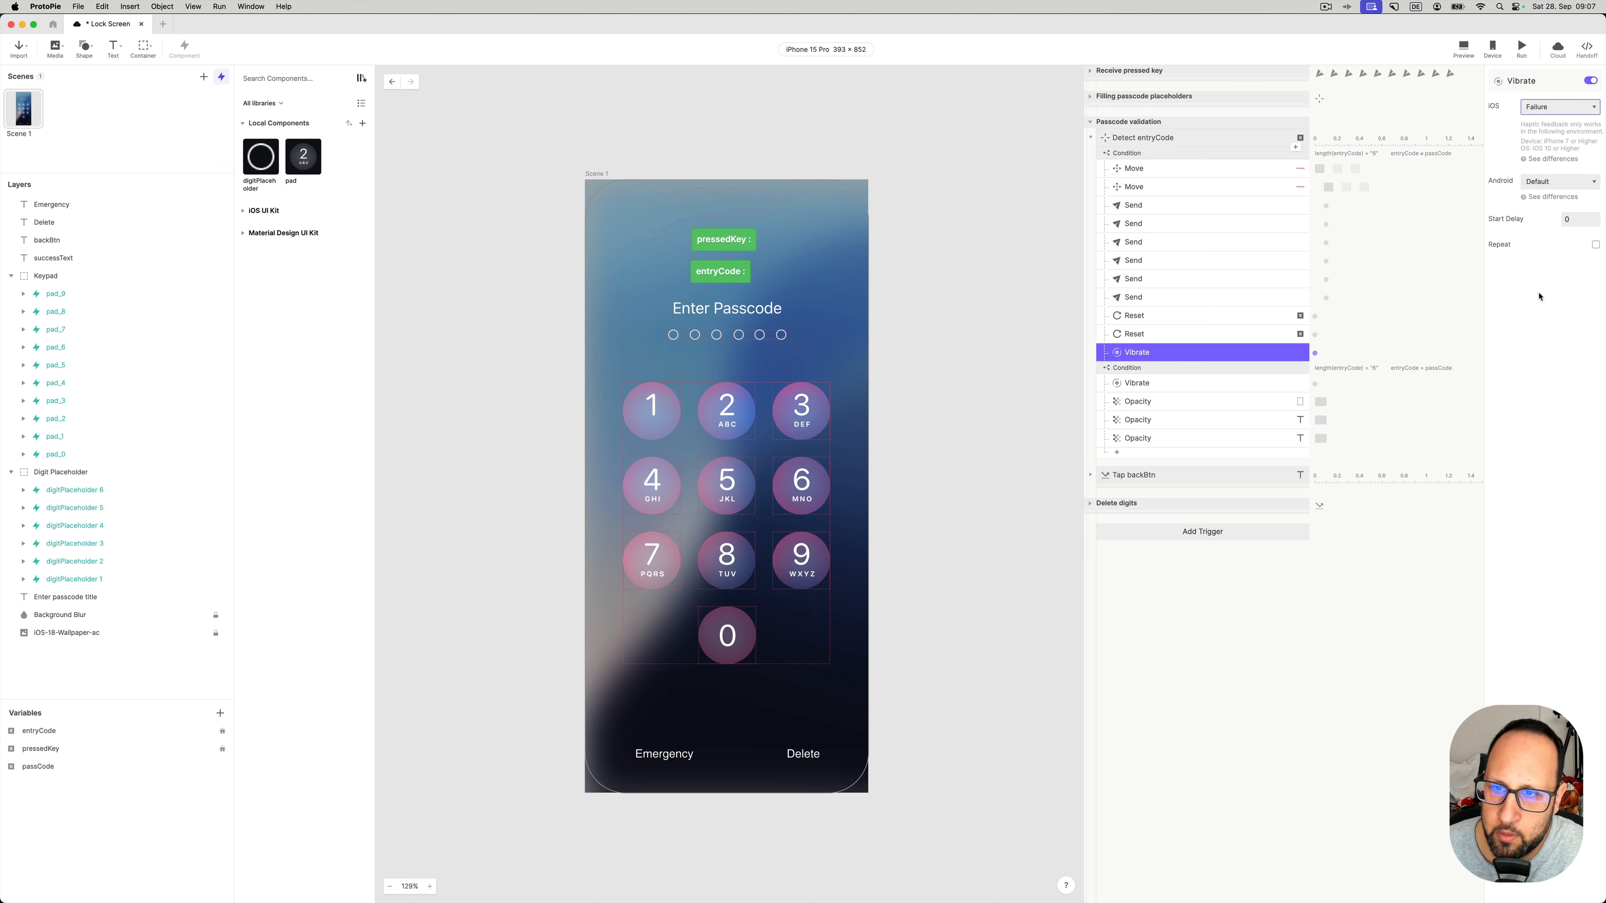
pyautogui.click(1205, 373)
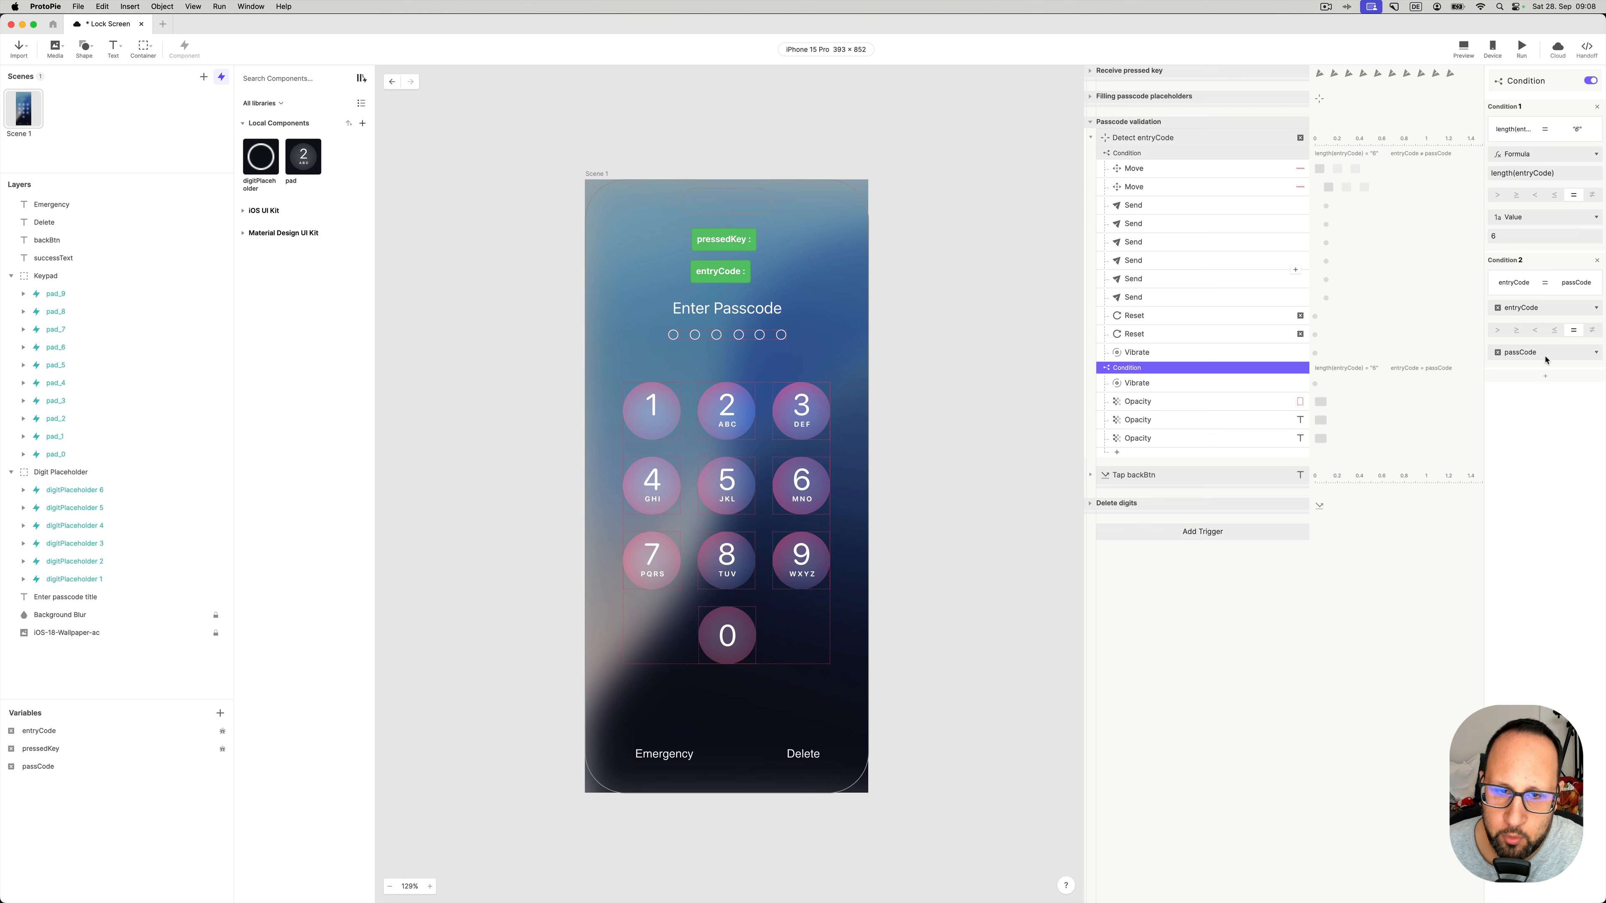
pyautogui.click(1144, 383)
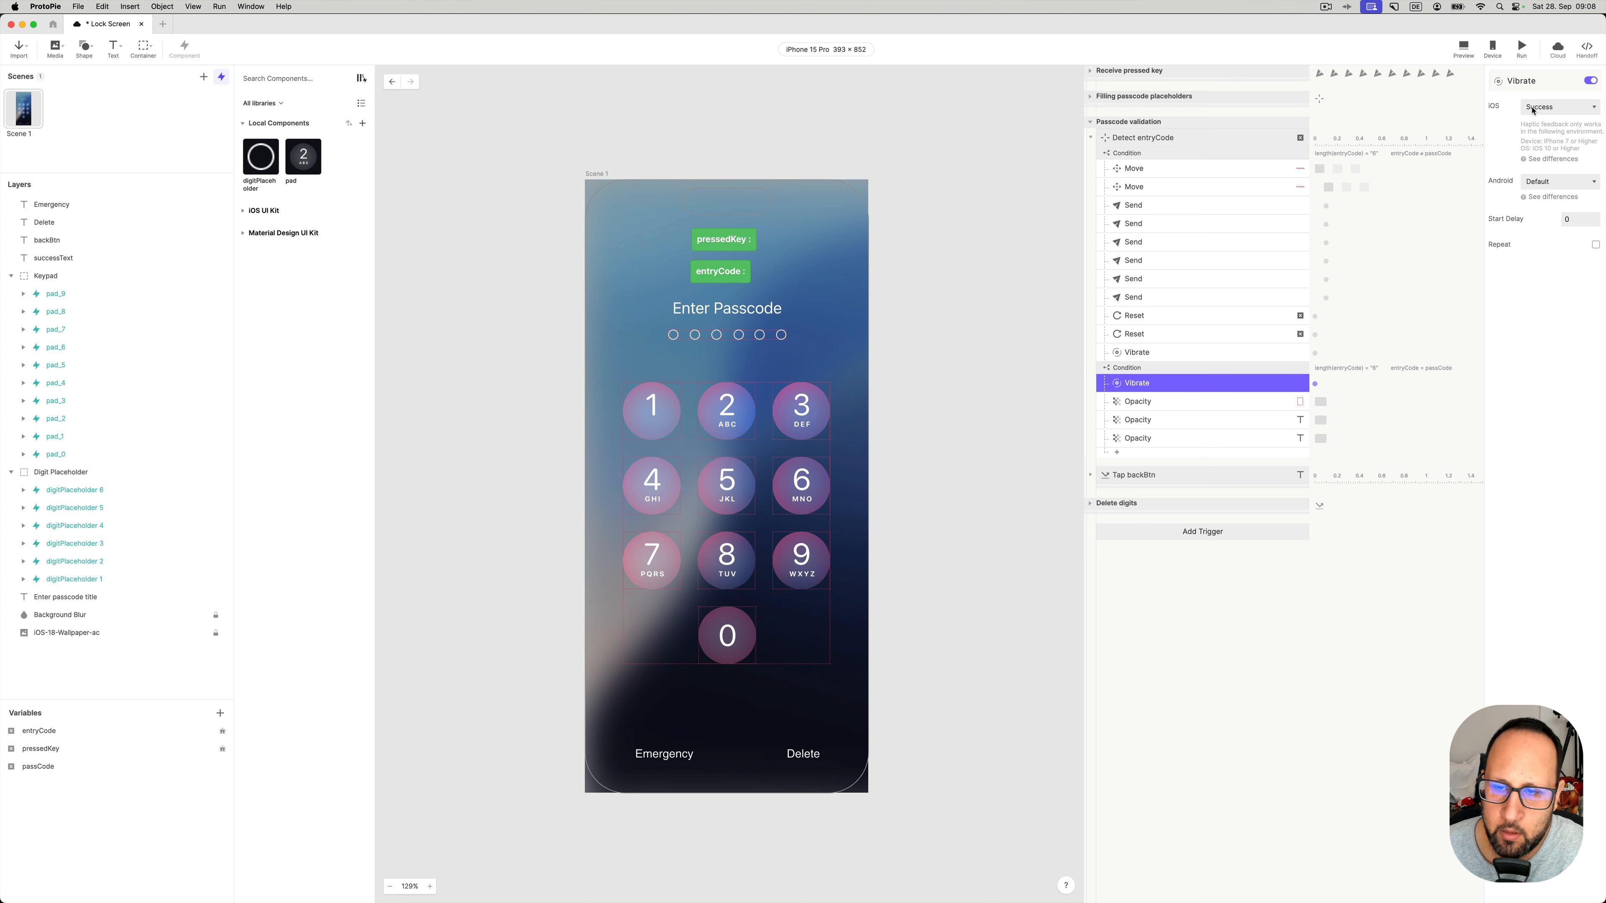
pyautogui.click(1174, 405)
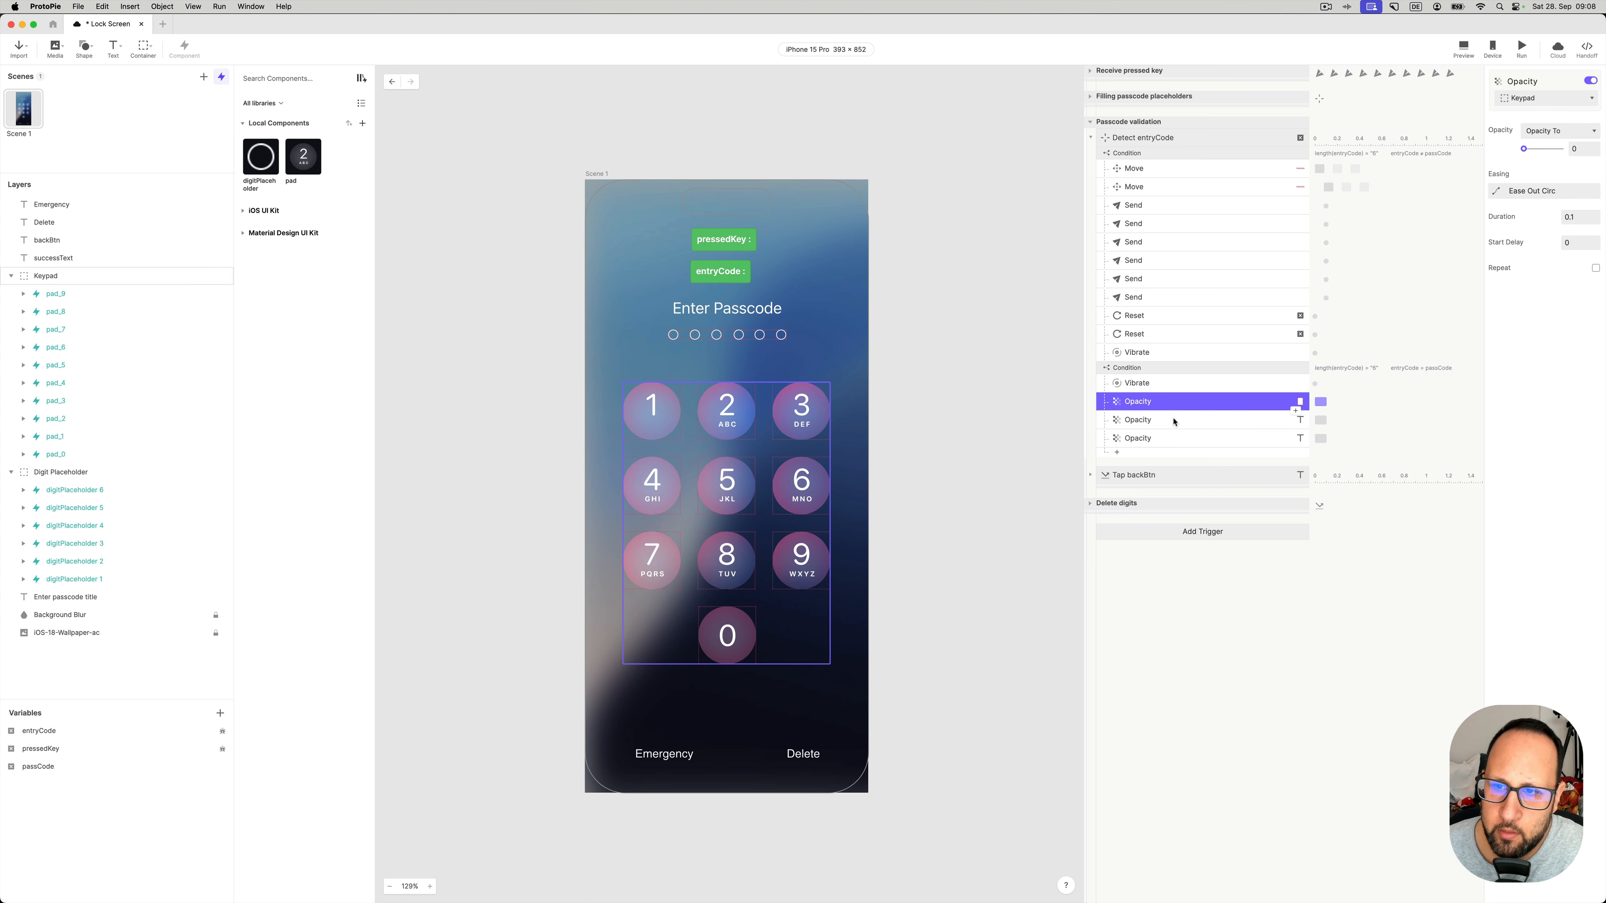
pyautogui.click(1173, 420)
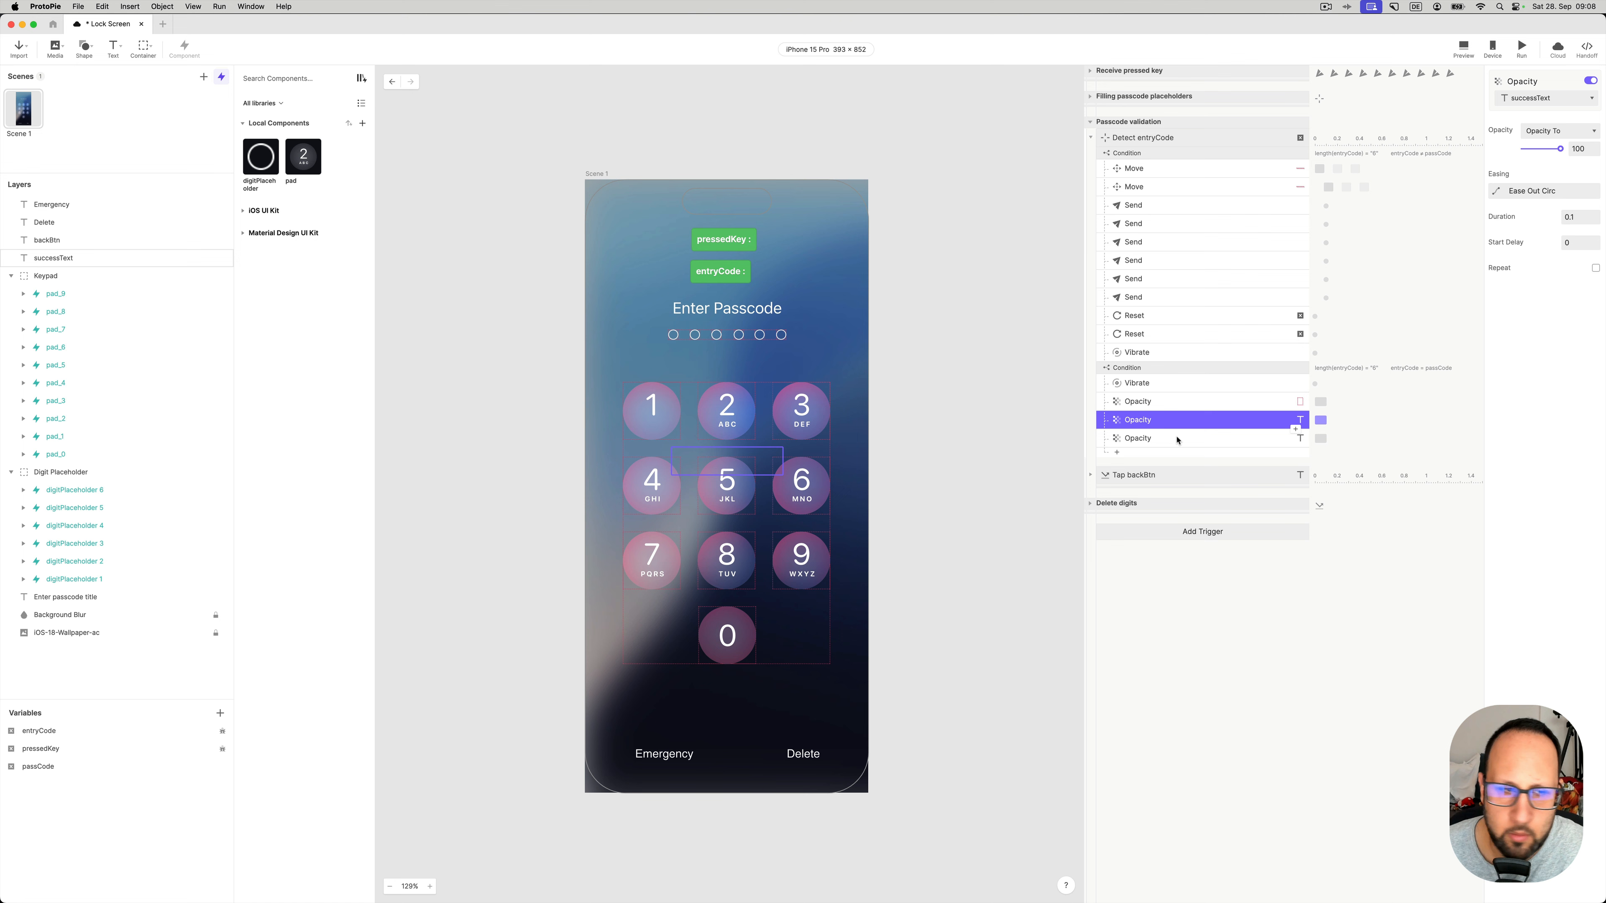
pyautogui.click(1177, 439)
pyautogui.click(1457, 49)
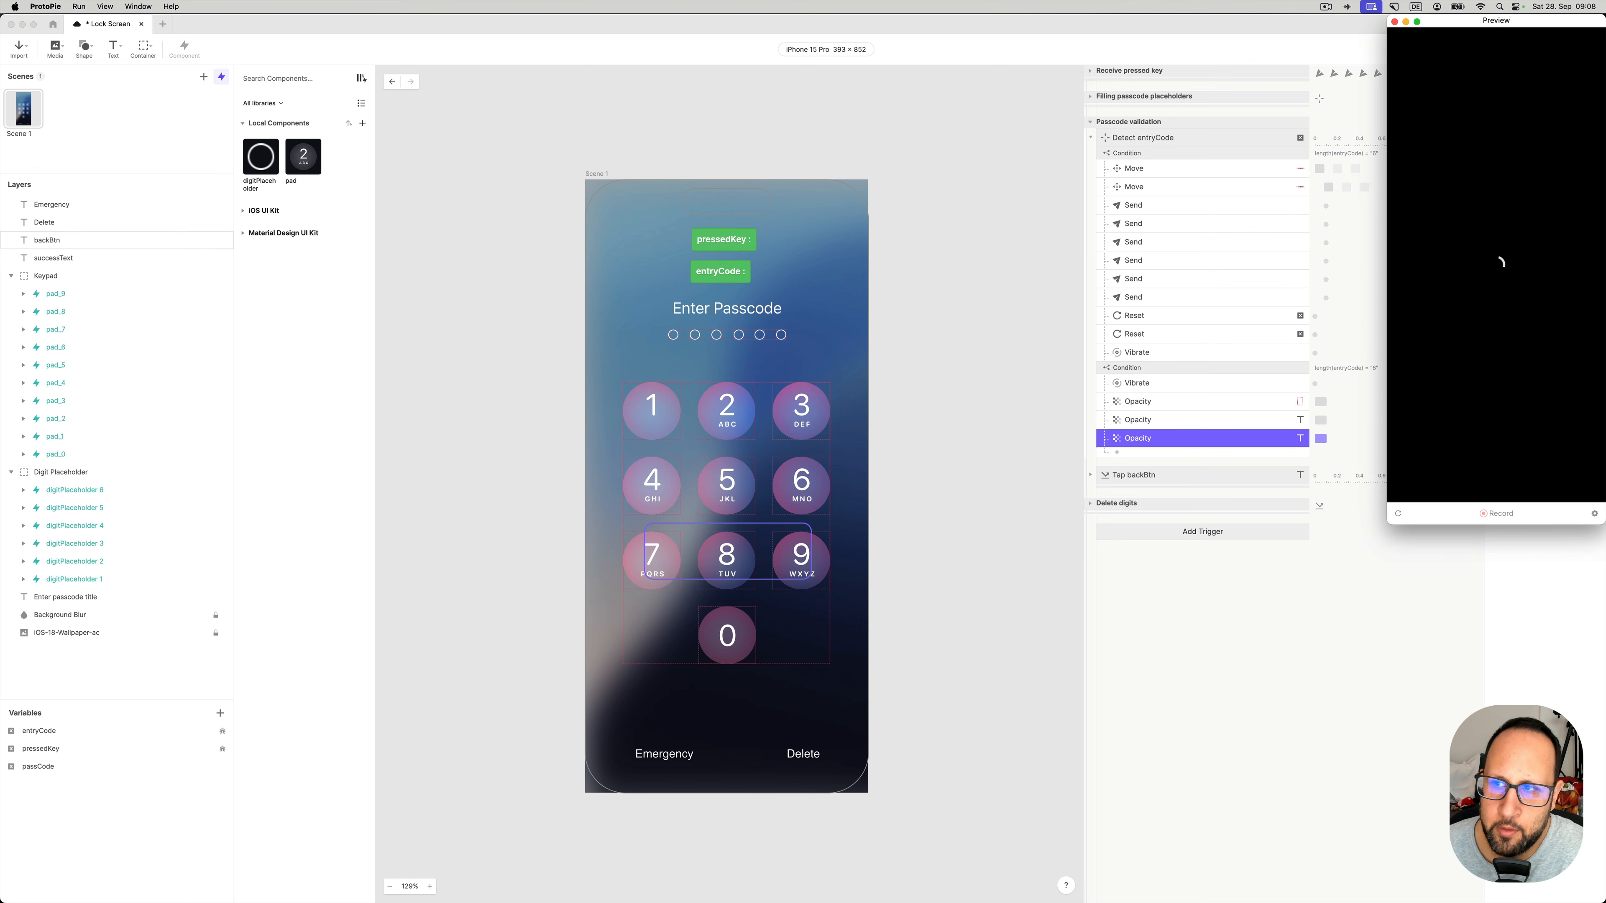
pyautogui.click(1438, 203)
pyautogui.click(1496, 203)
pyautogui.click(1553, 204)
pyautogui.click(1441, 260)
pyautogui.click(1496, 260)
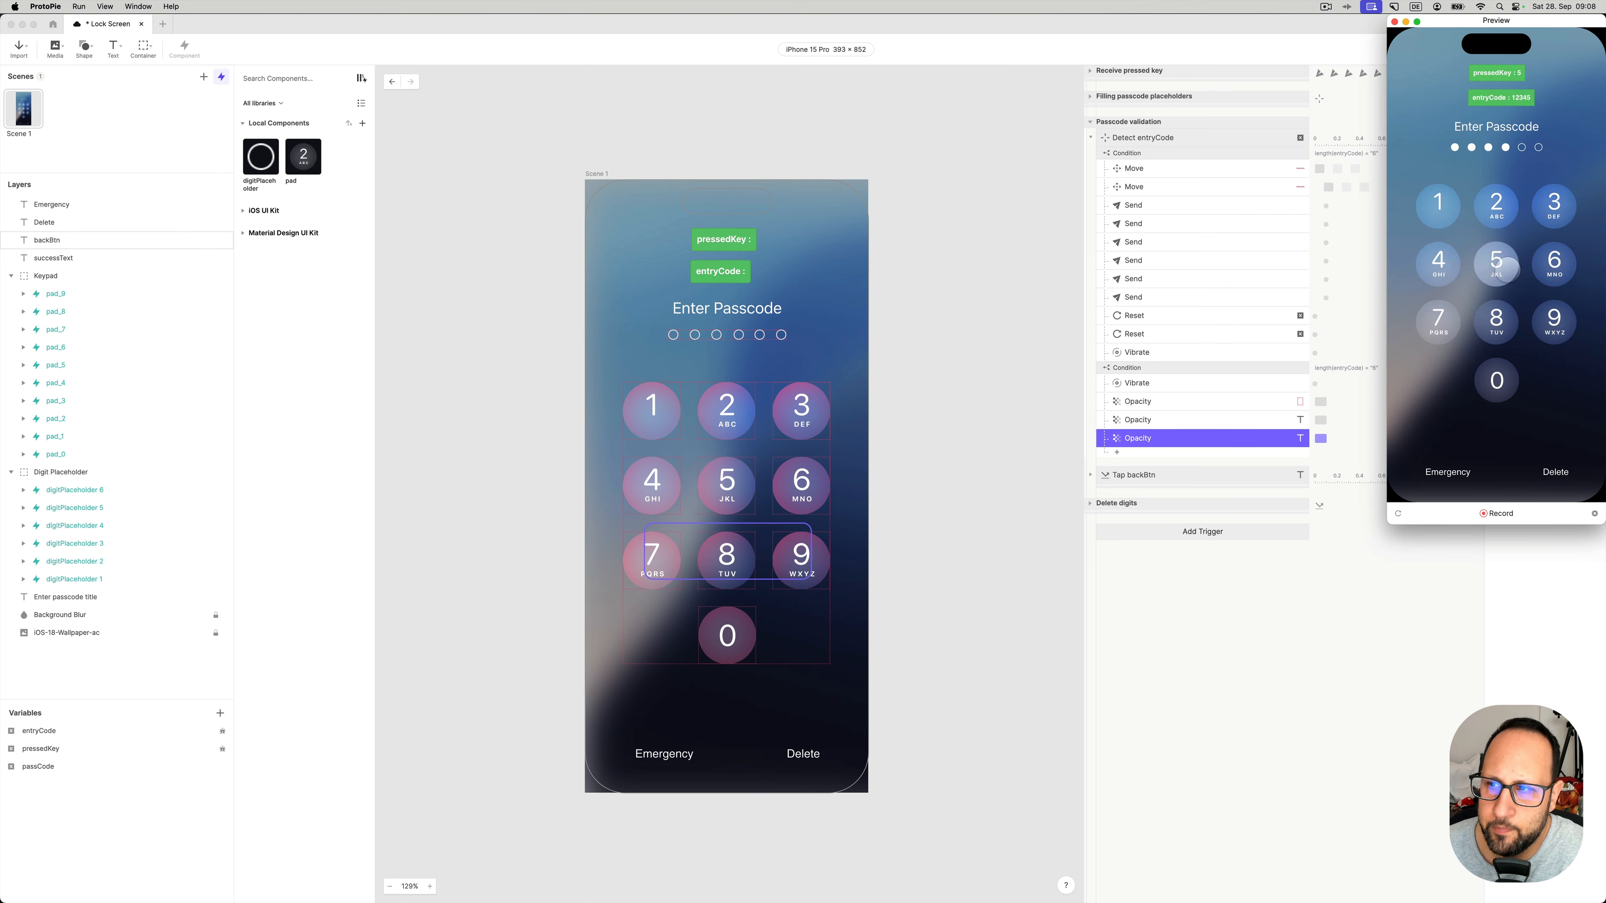
pyautogui.click(1553, 260)
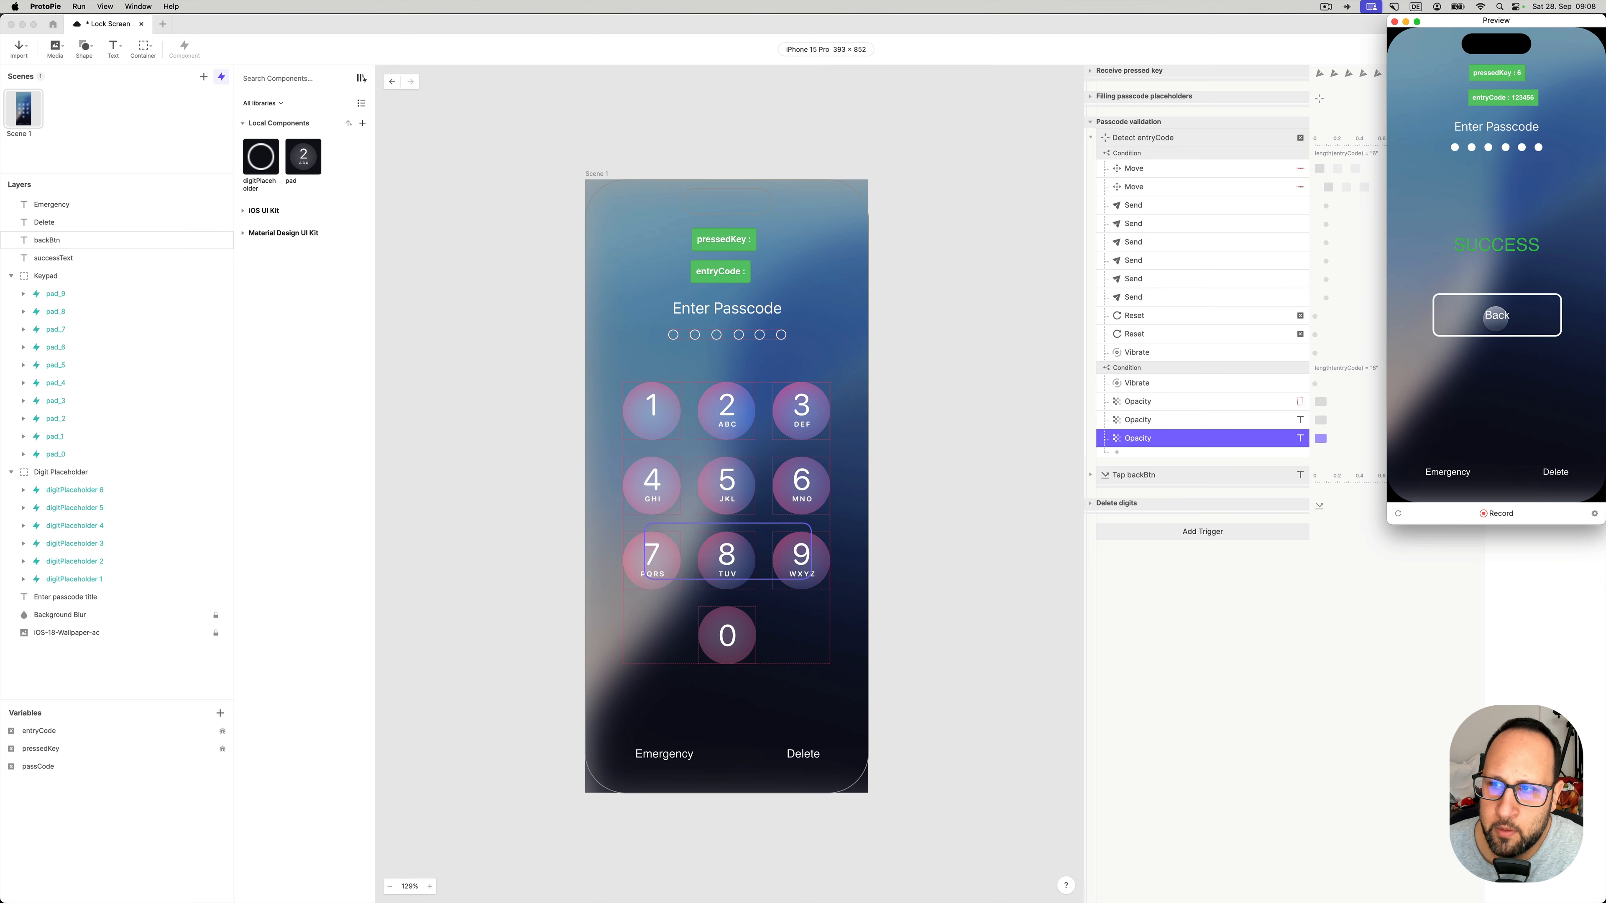
pyautogui.click(1475, 308)
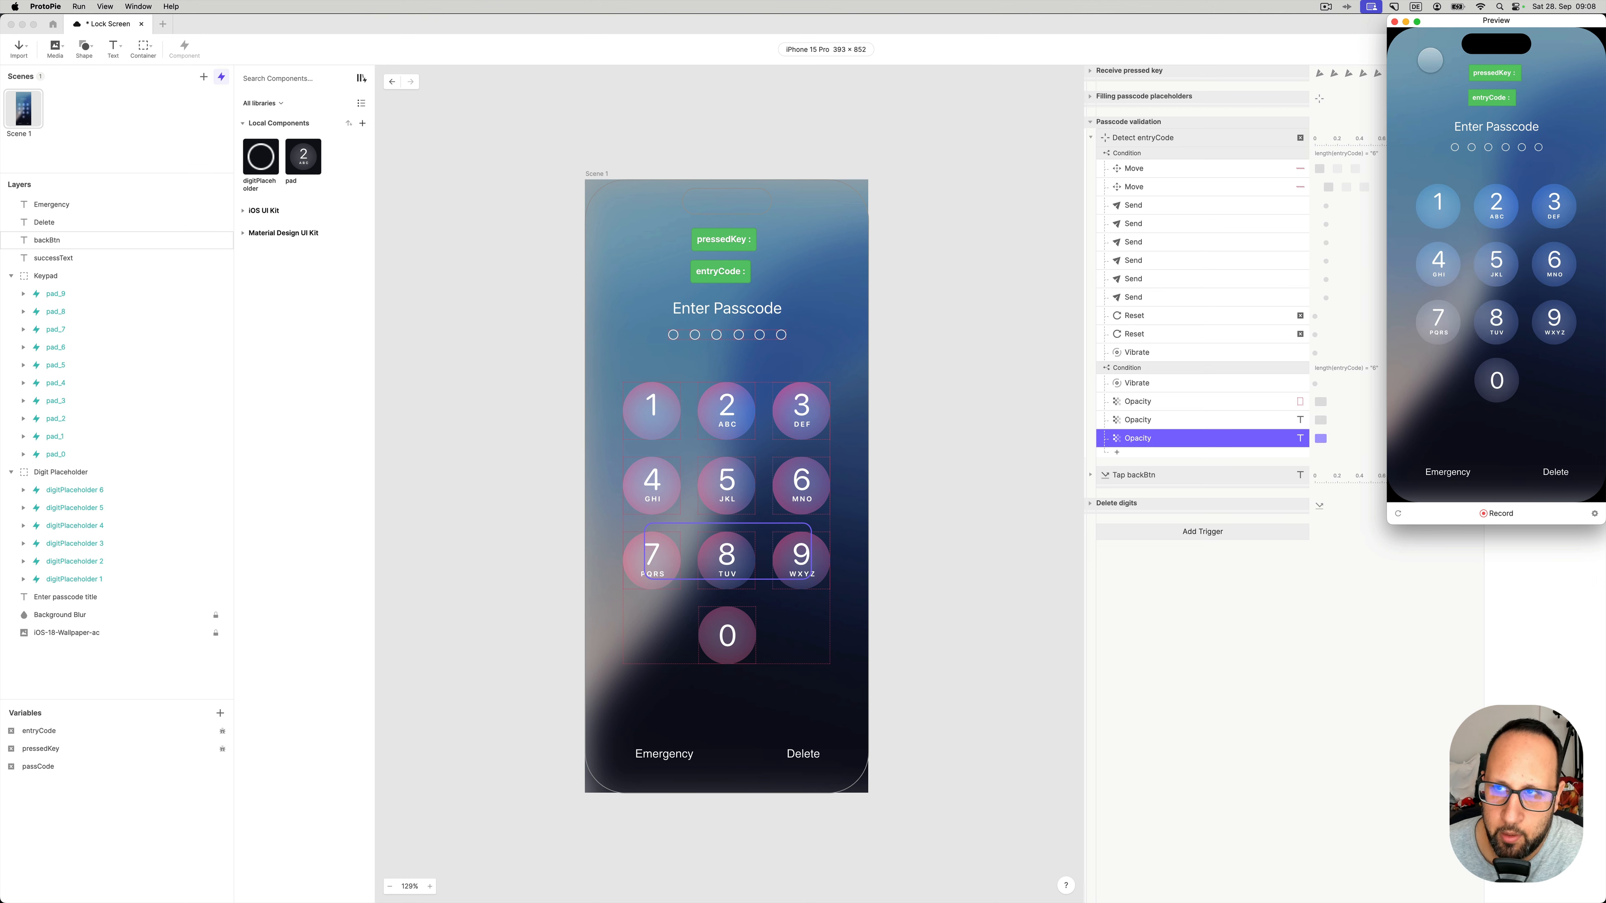
pyautogui.click(1395, 22)
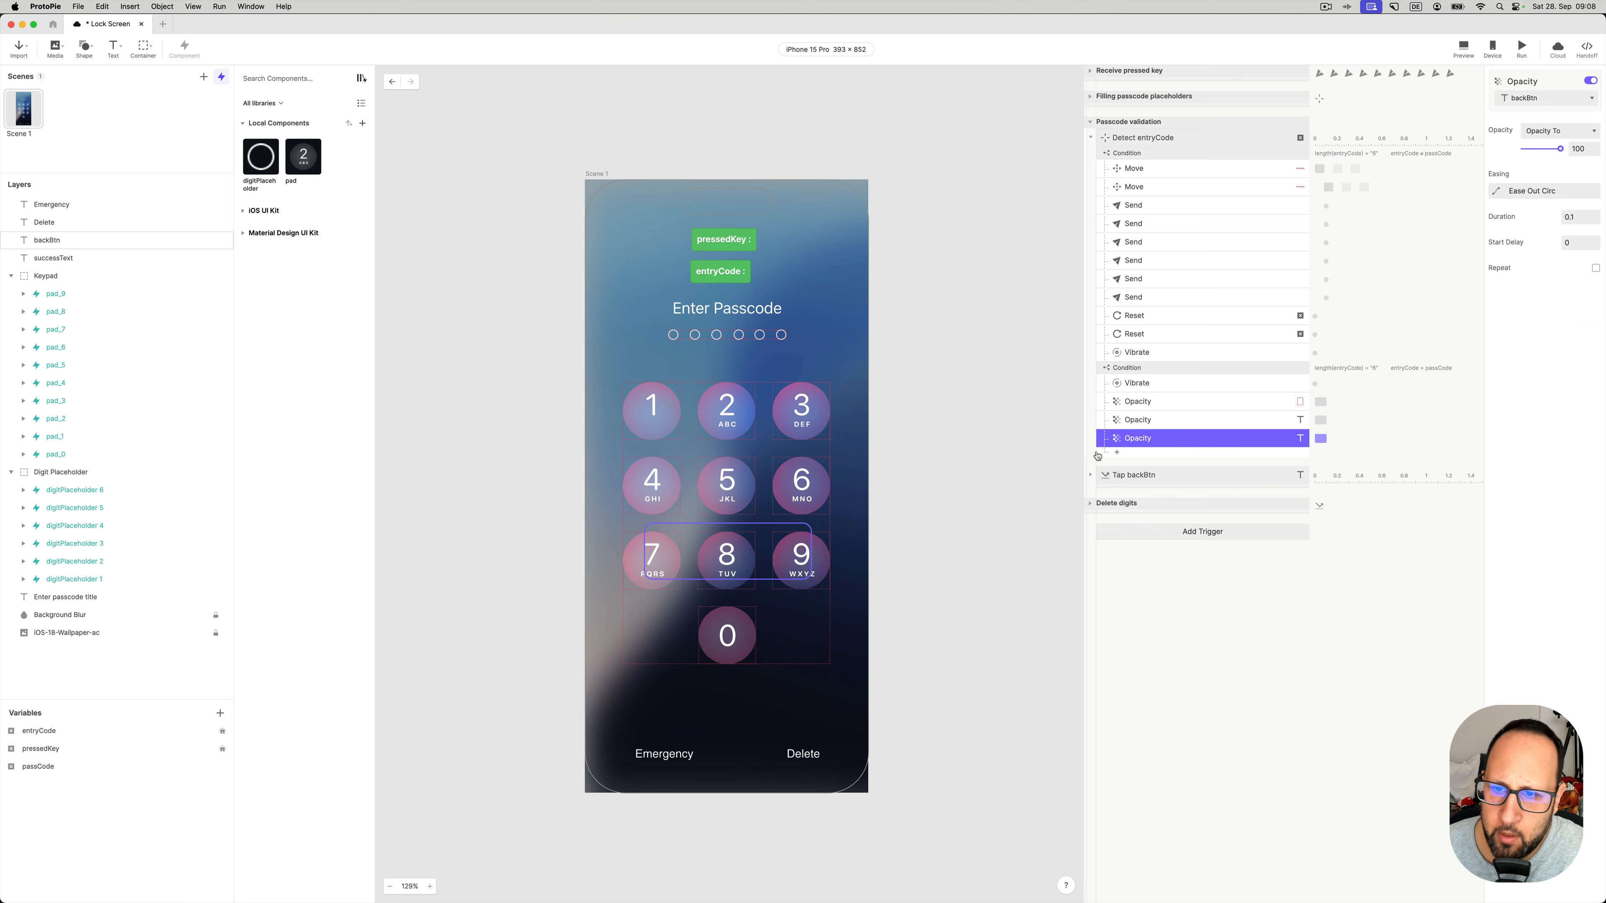
pyautogui.click(1108, 479)
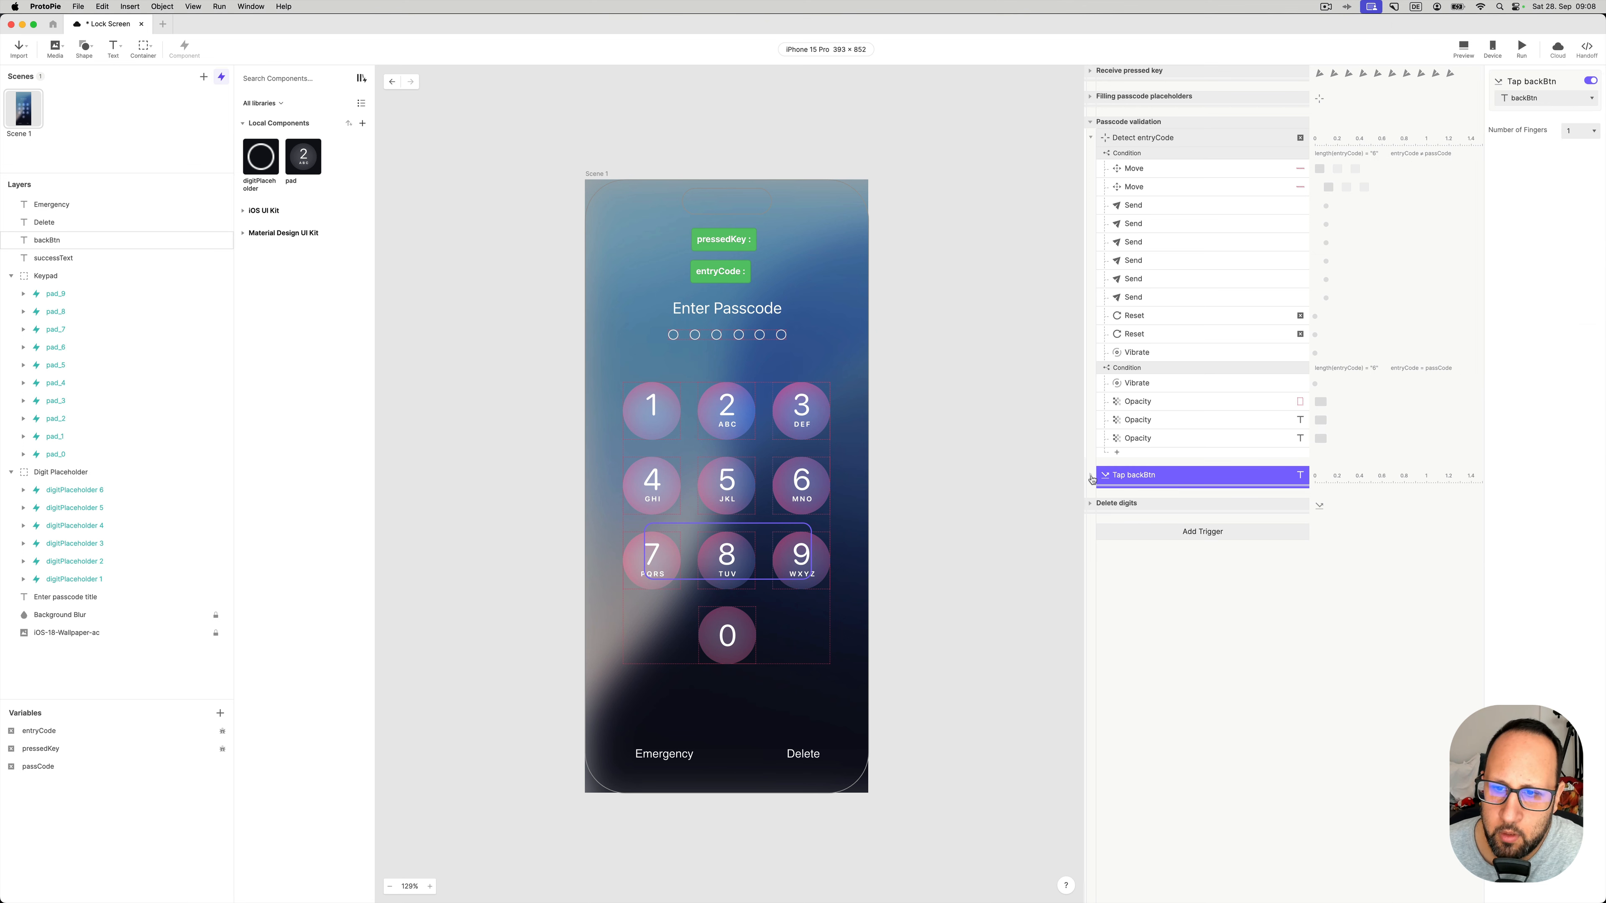
pyautogui.click(1091, 478)
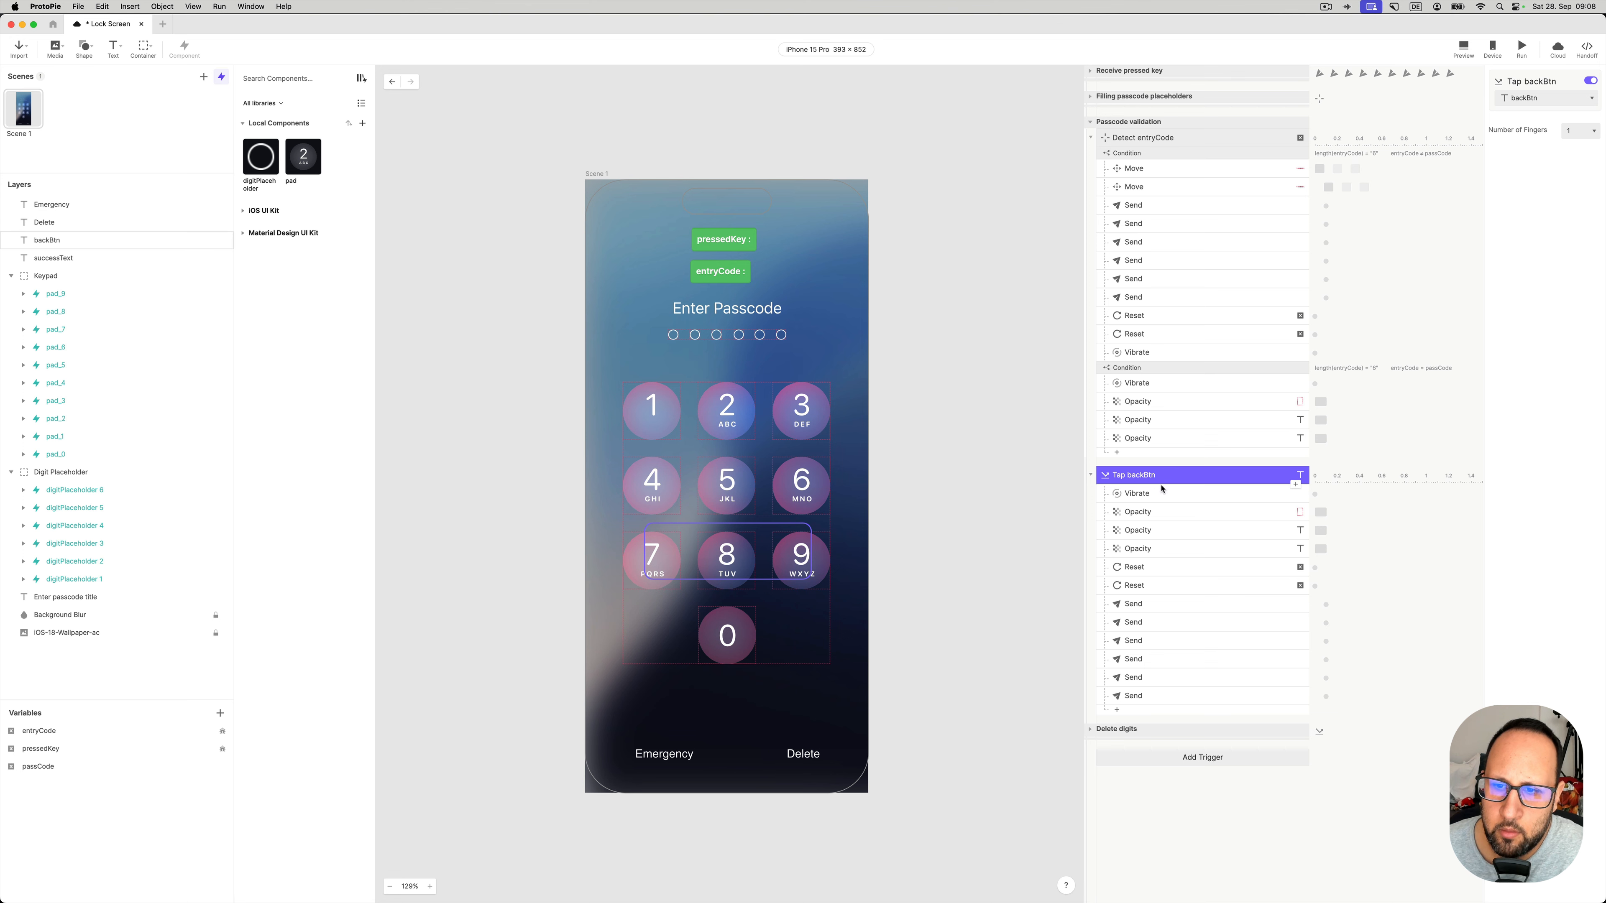
pyautogui.click(1166, 494)
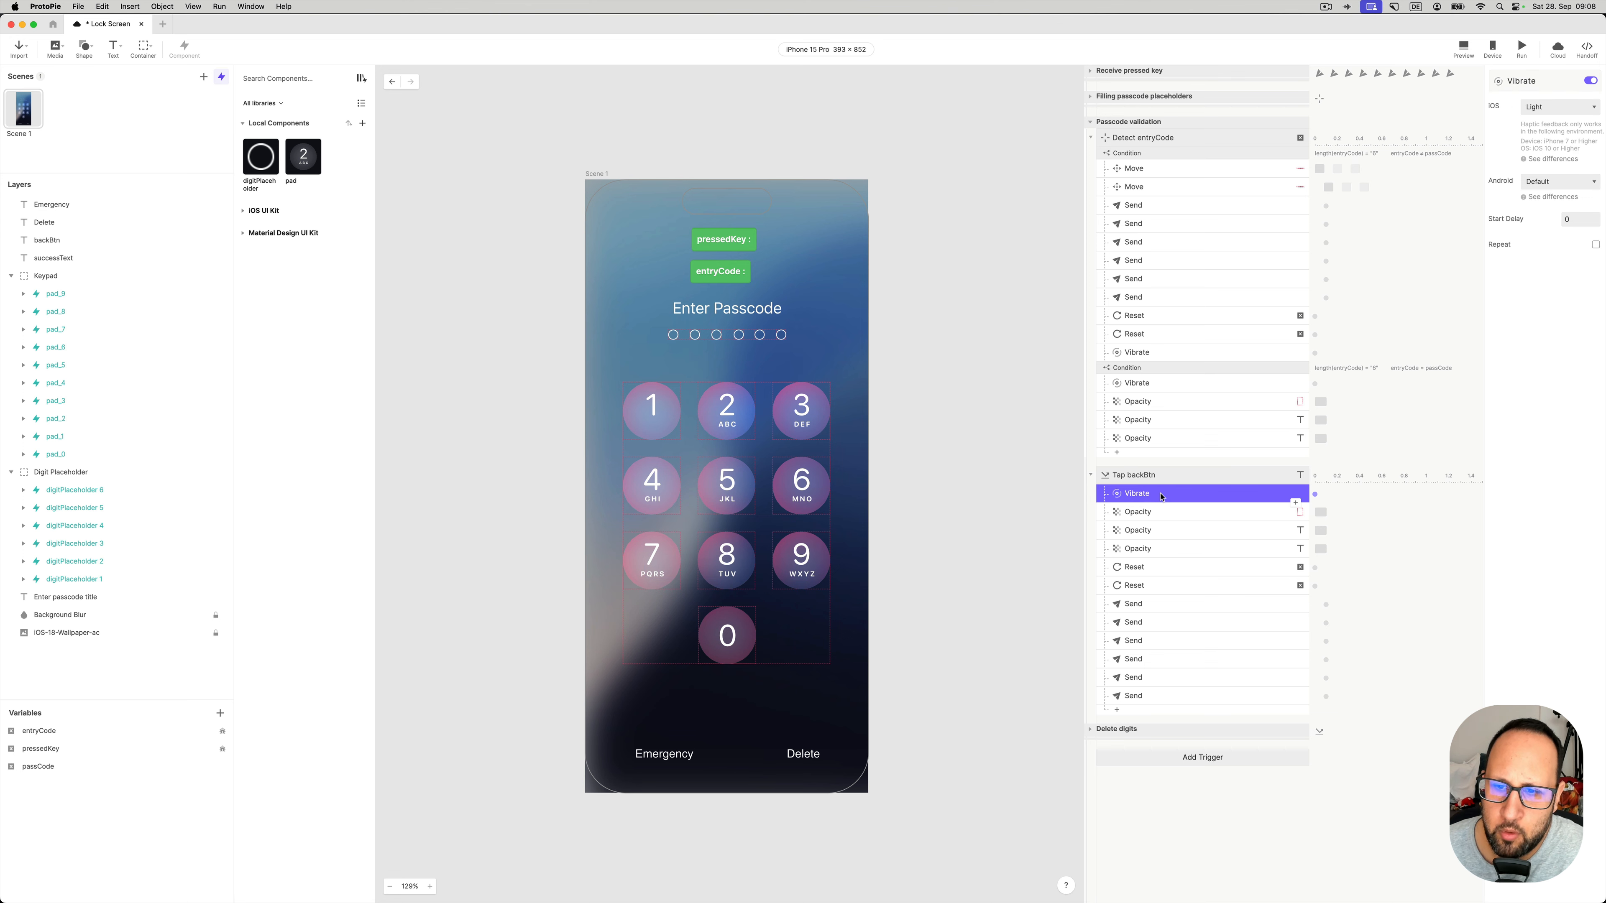
pyautogui.click(1147, 513)
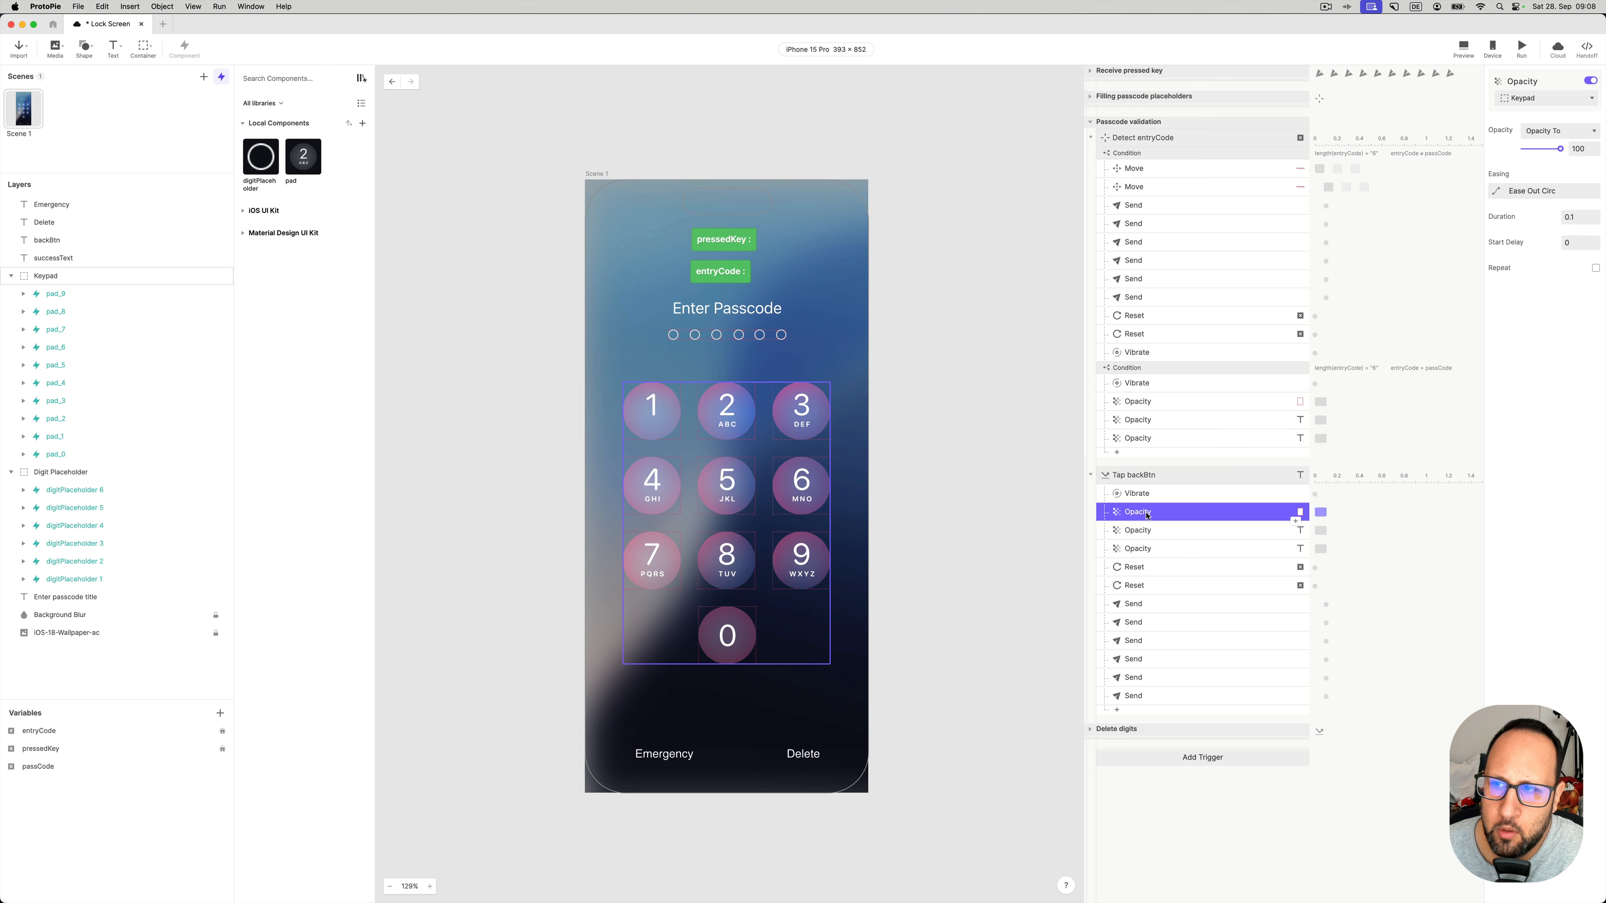
pyautogui.click(1150, 531)
pyautogui.click(1152, 547)
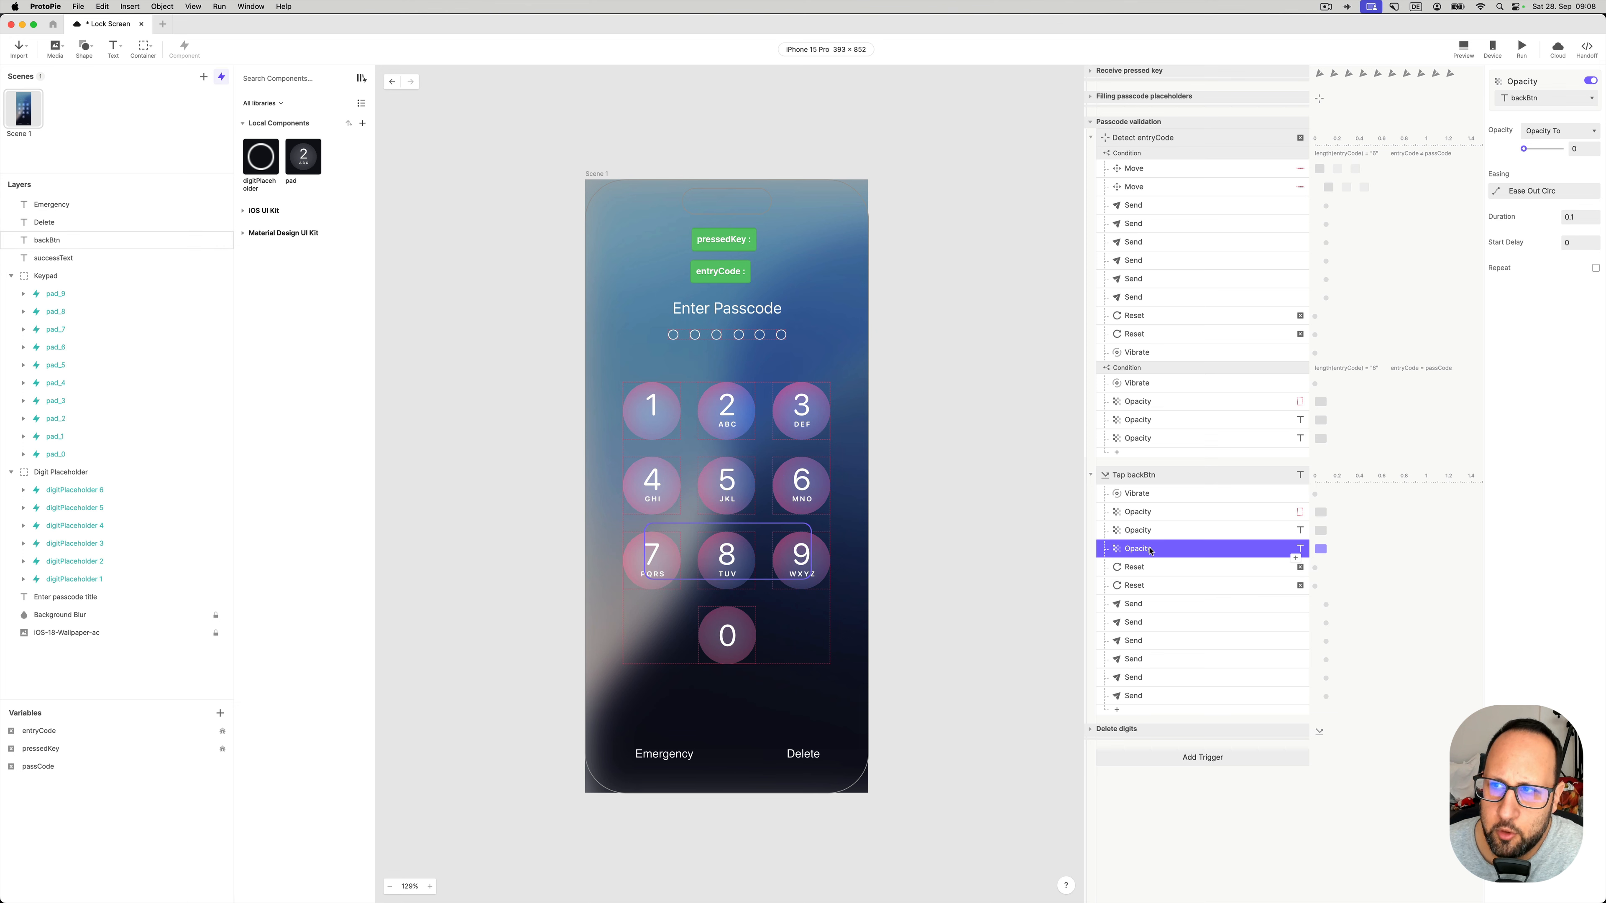
pyautogui.click(1153, 530)
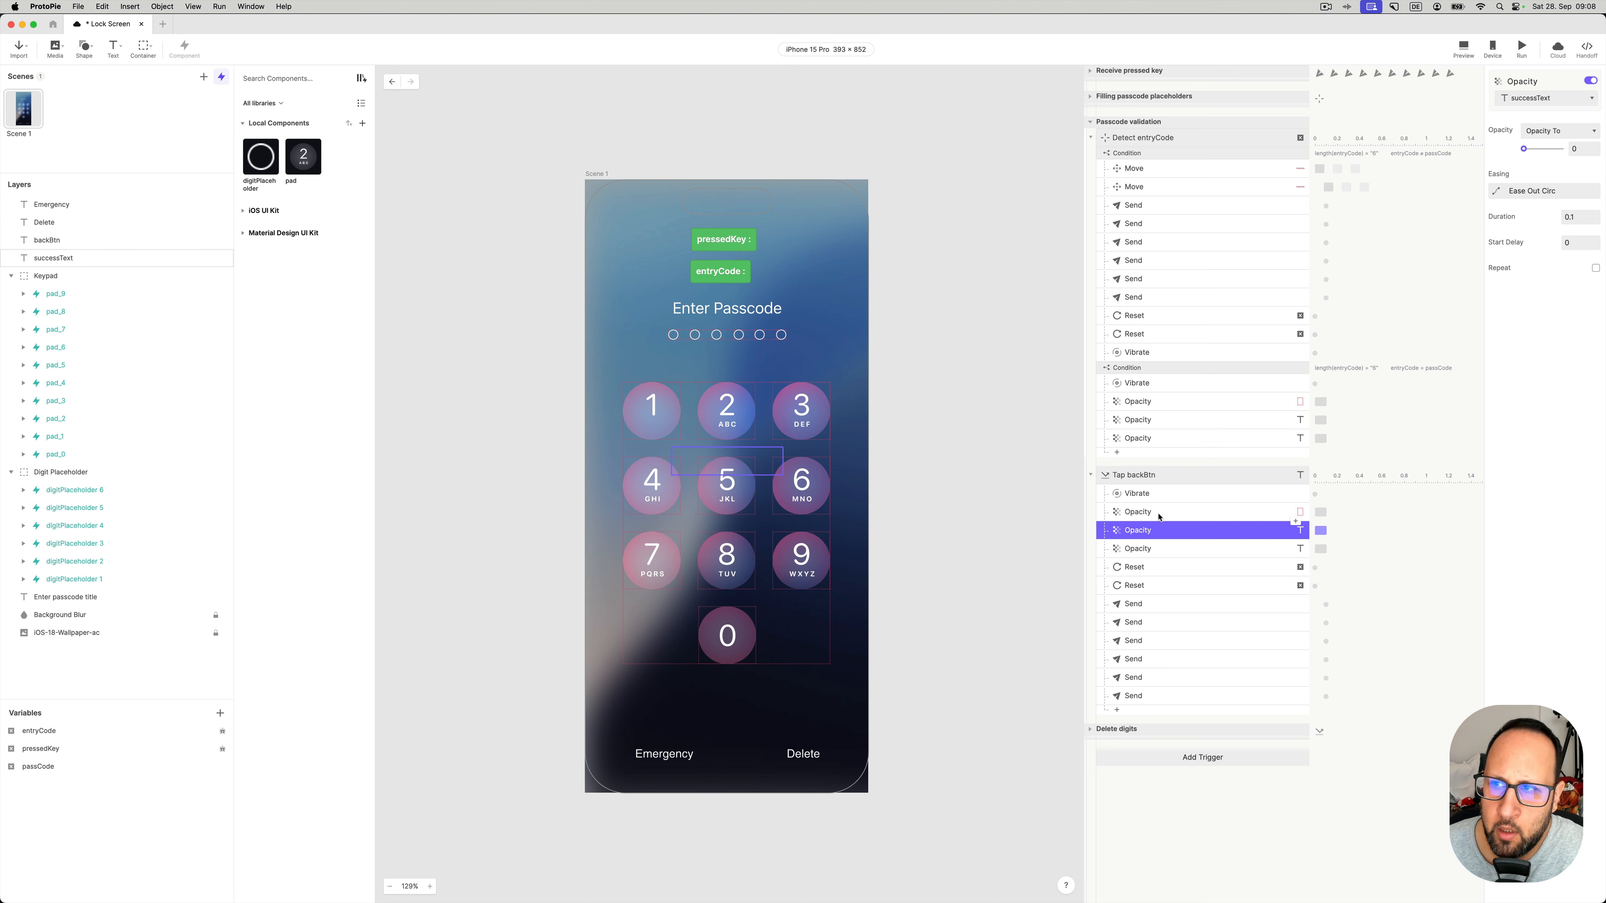
pyautogui.click(1156, 513)
pyautogui.click(1142, 572)
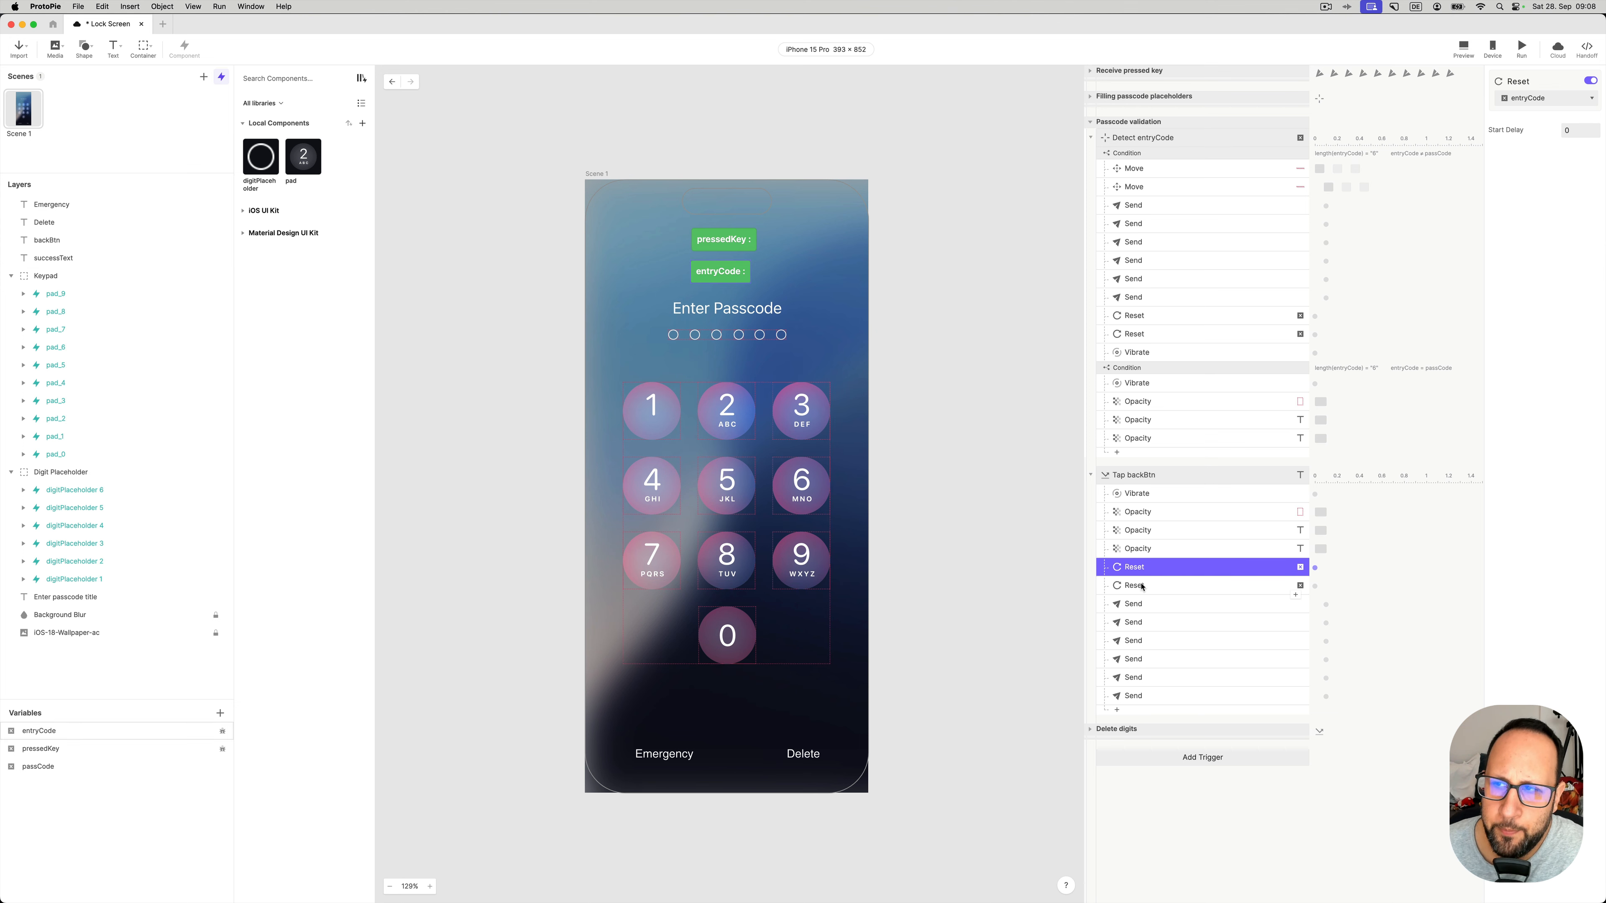
pyautogui.click(1142, 577)
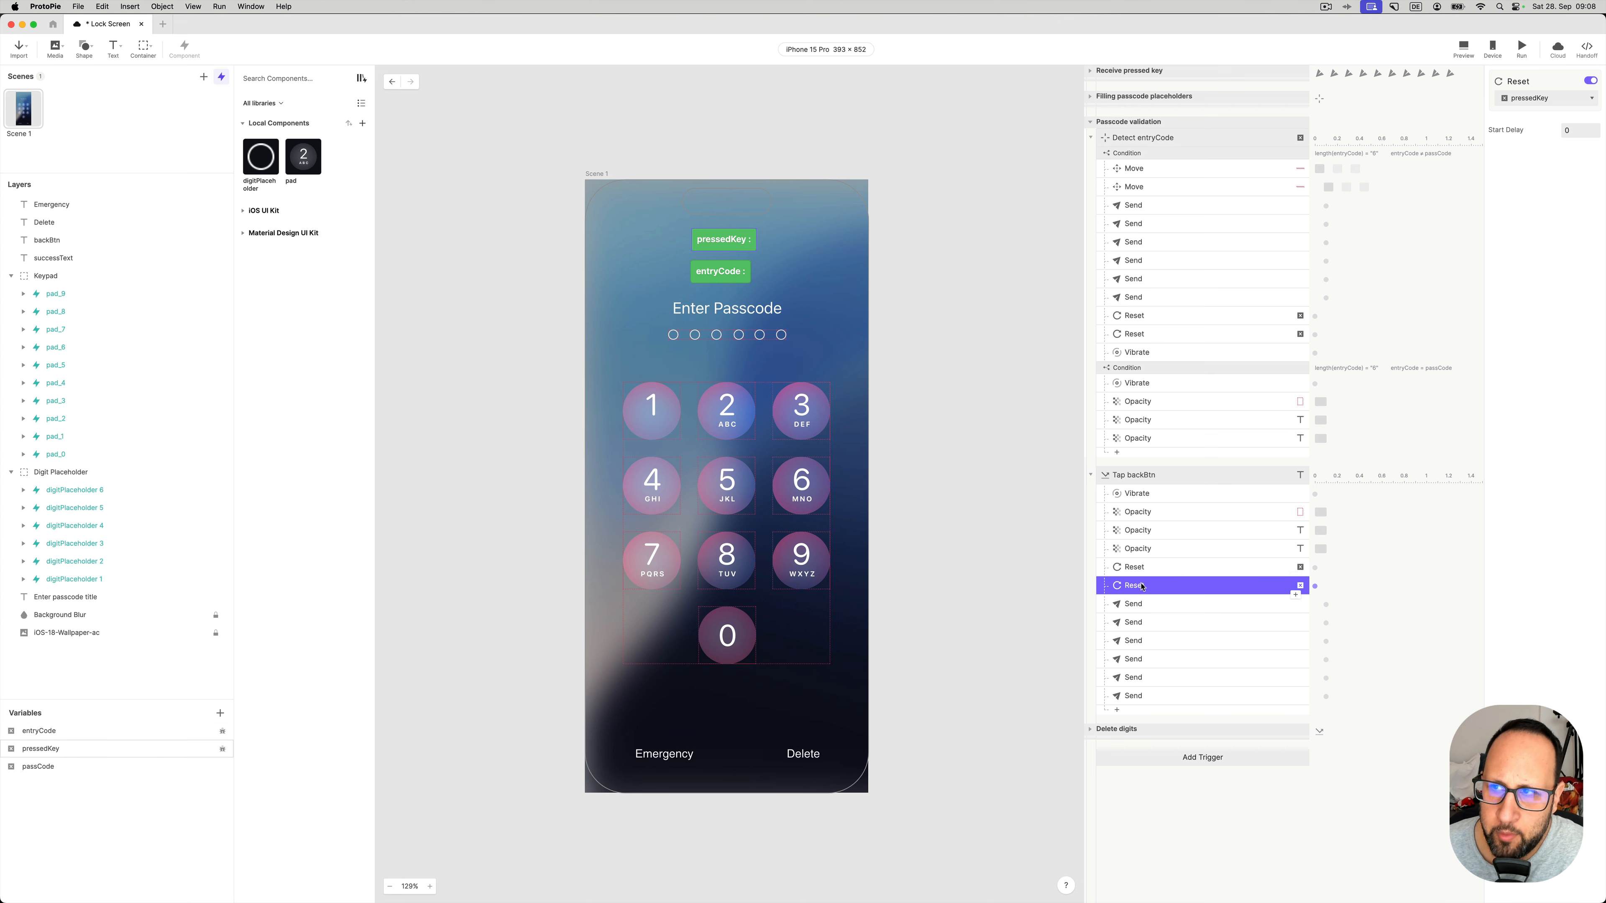
pyautogui.click(1137, 606)
pyautogui.click(1139, 626)
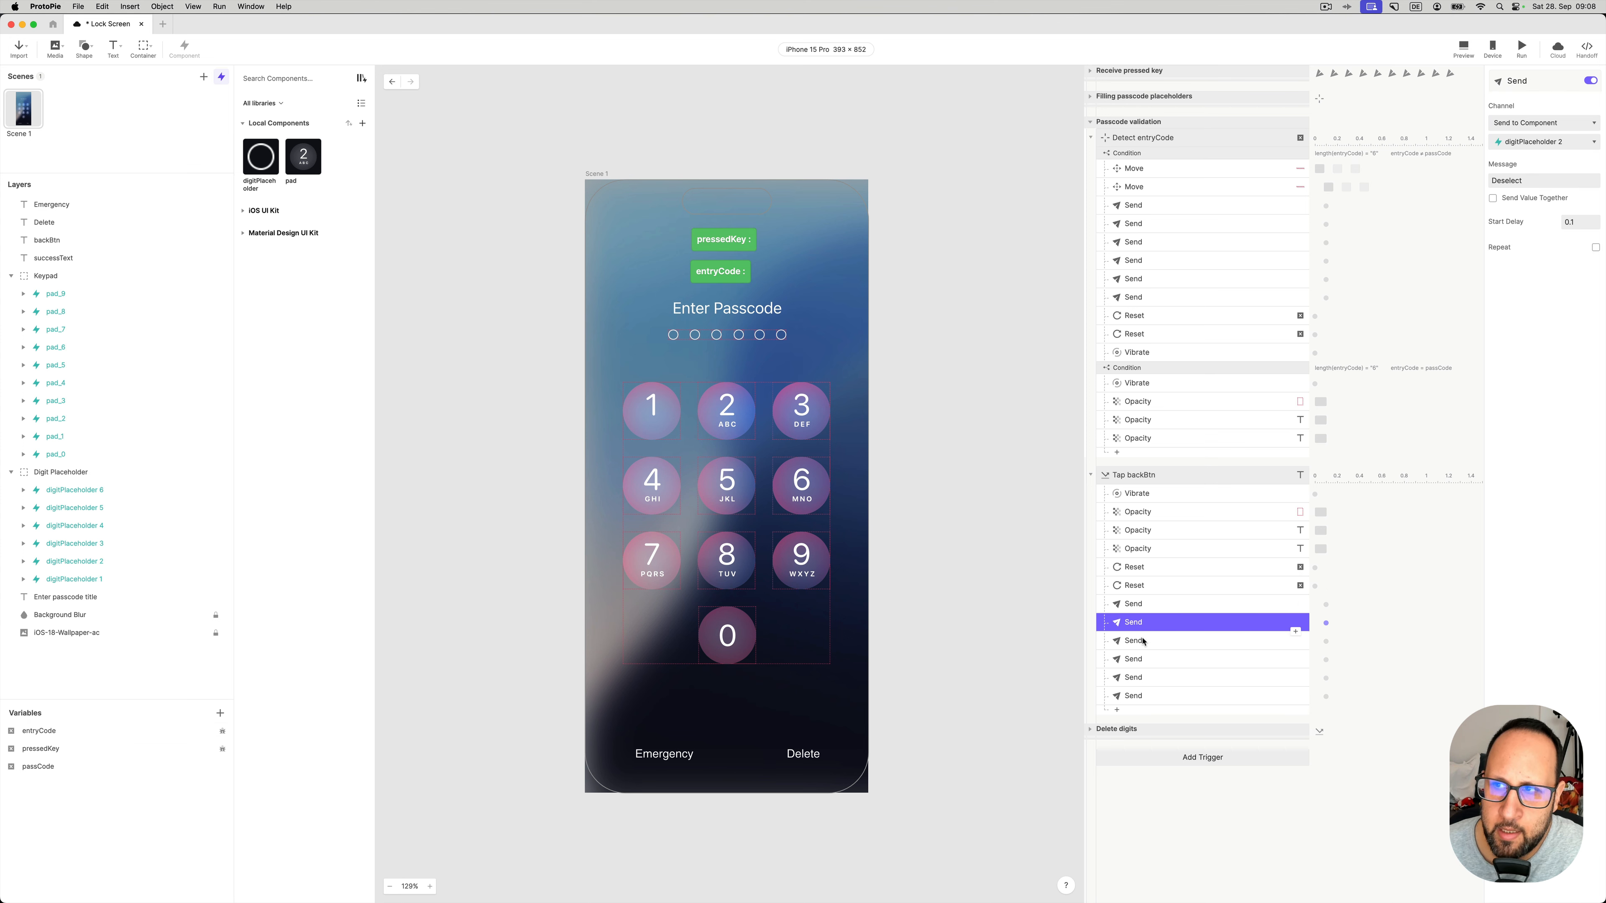
pyautogui.click(1143, 640)
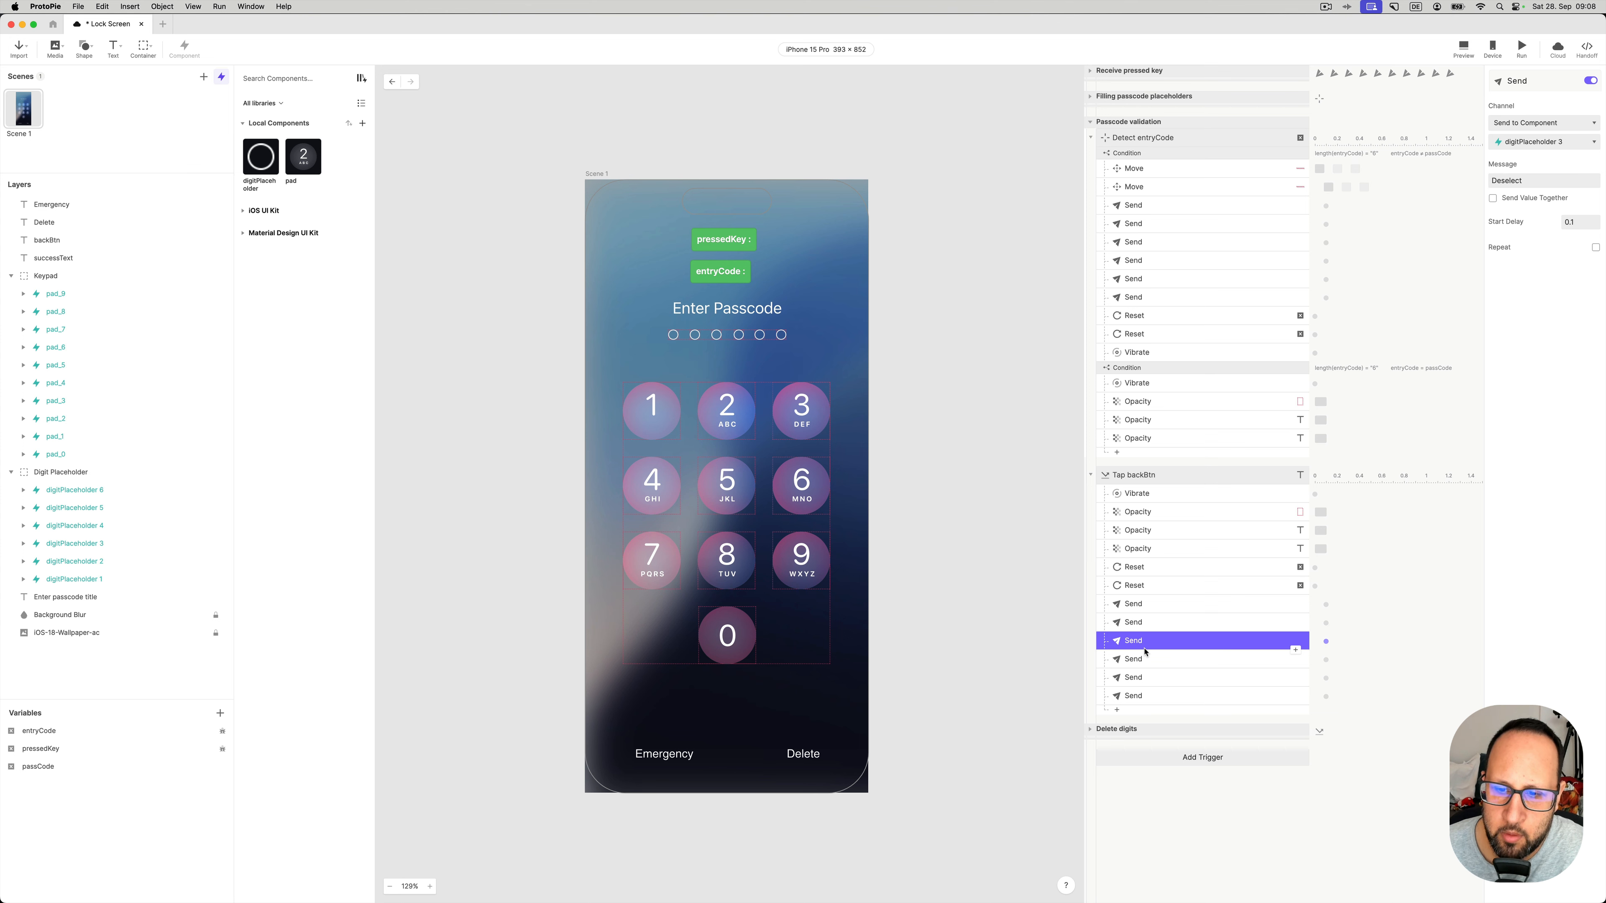
pyautogui.click(1145, 676)
pyautogui.click(1147, 694)
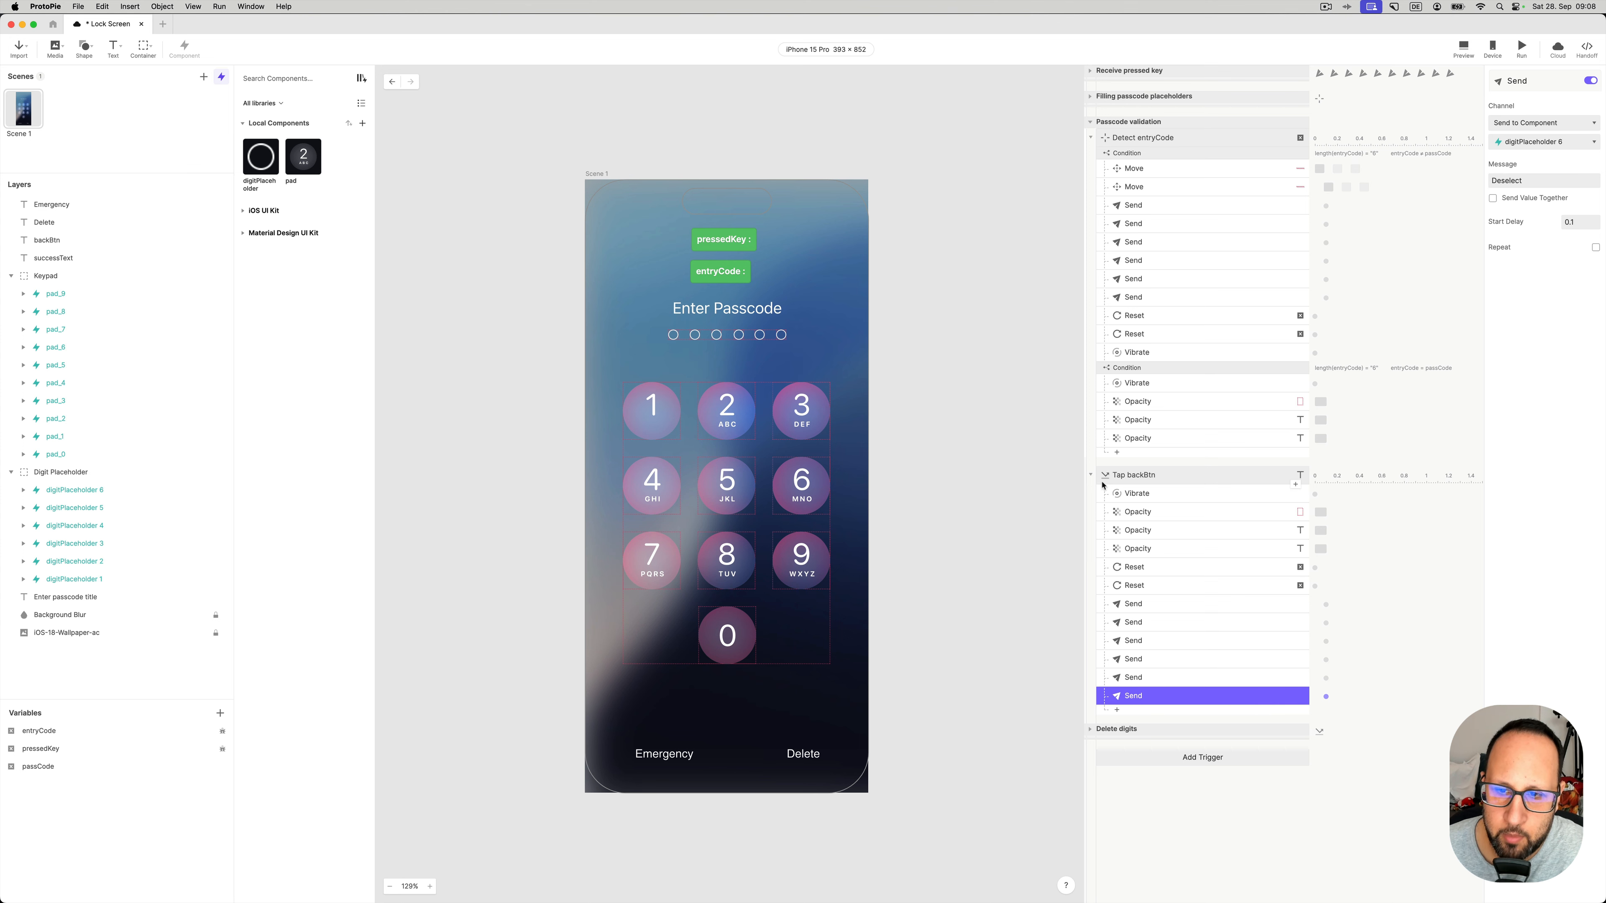
pyautogui.click(1091, 474)
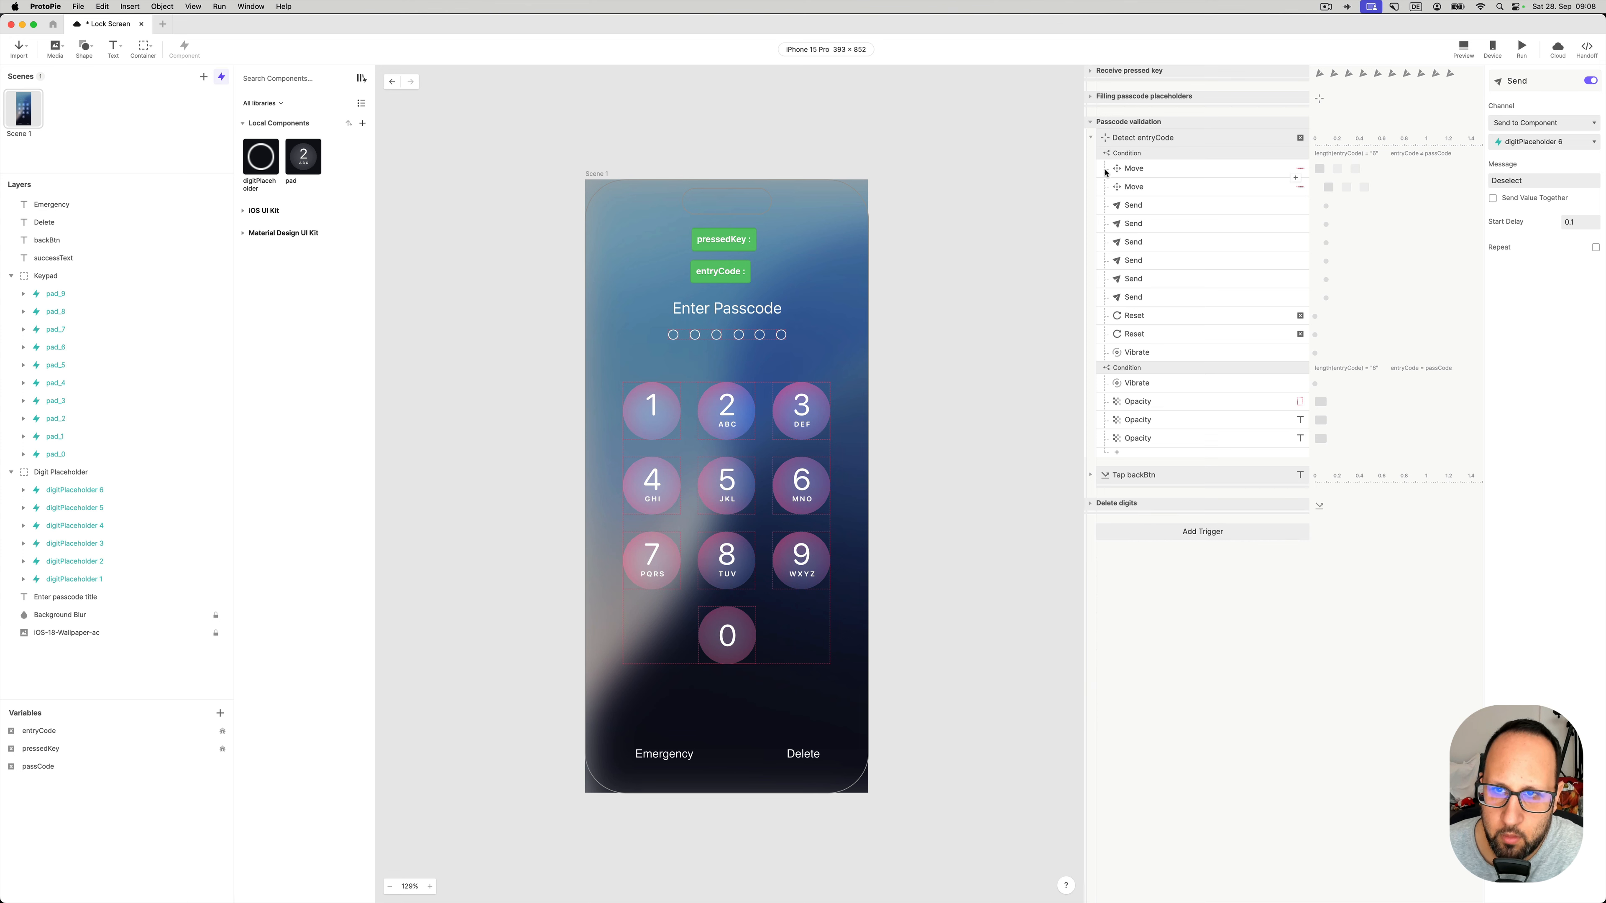
# - Collapse Passcode validation, expand Delete digits, and inspect Tap delete's length(entryCode) = 1 condition
pyautogui.click(1090, 123)
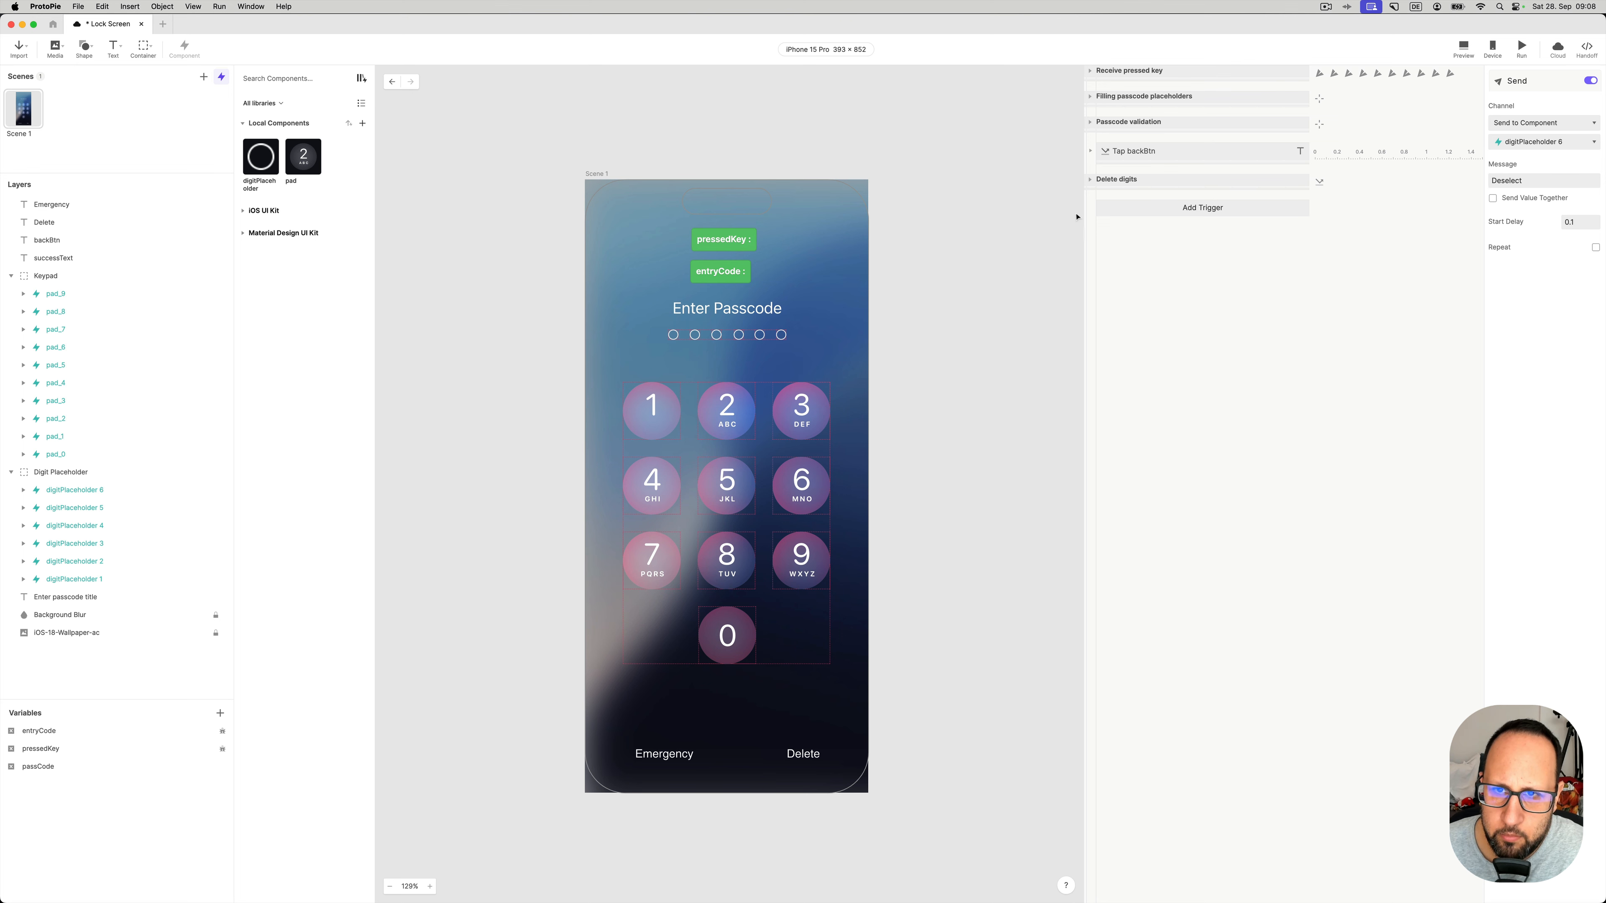
pyautogui.click(1091, 181)
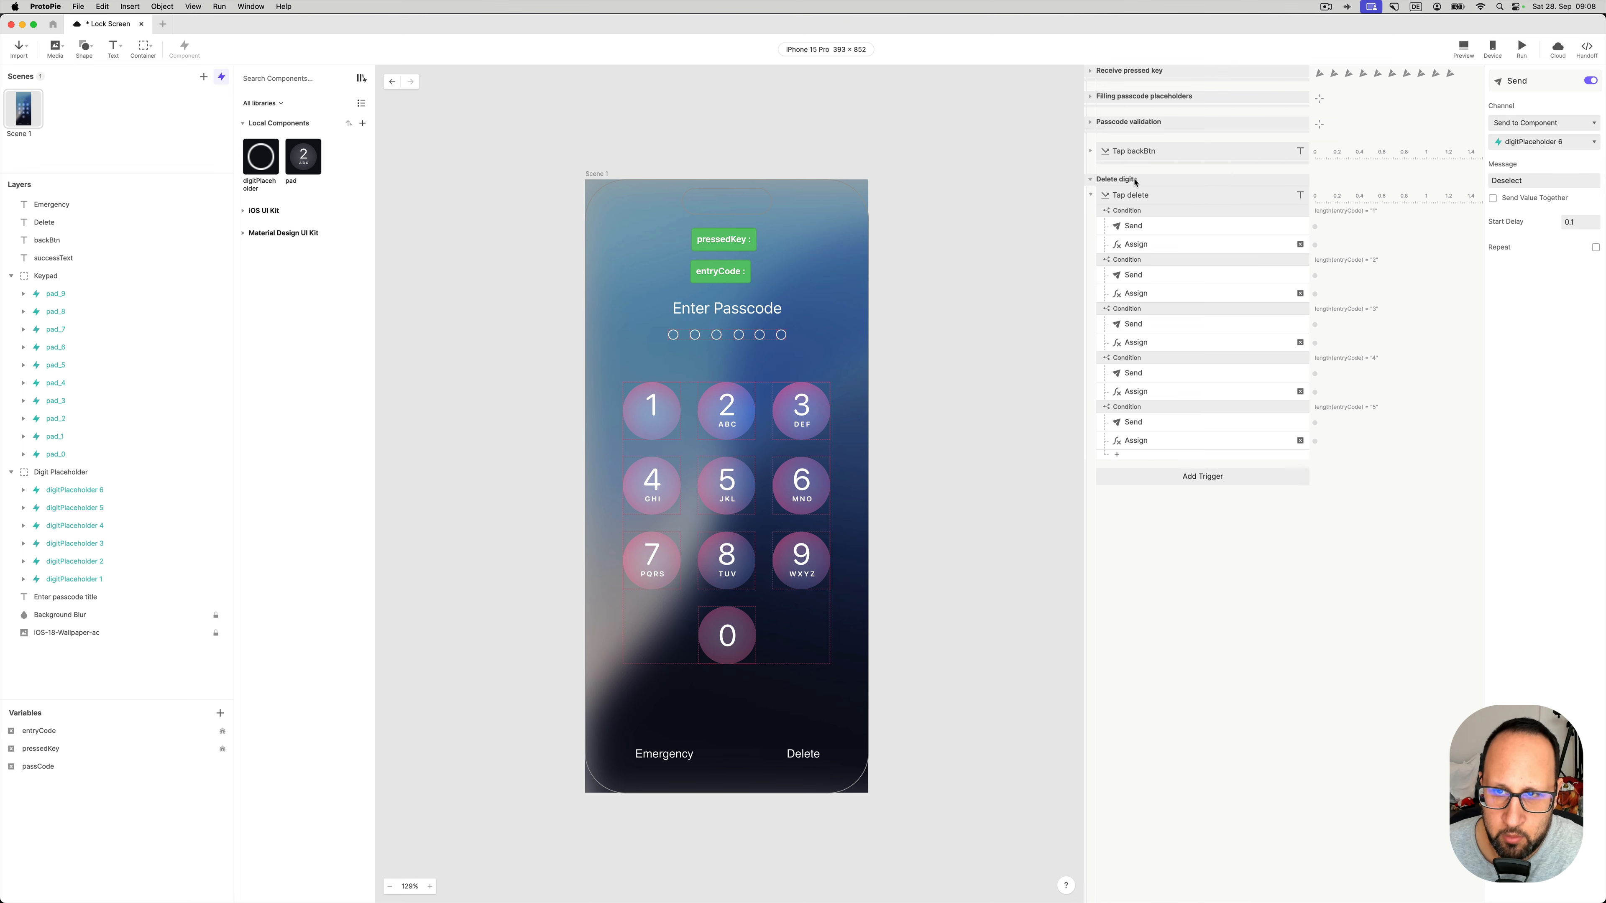
pyautogui.click(1150, 198)
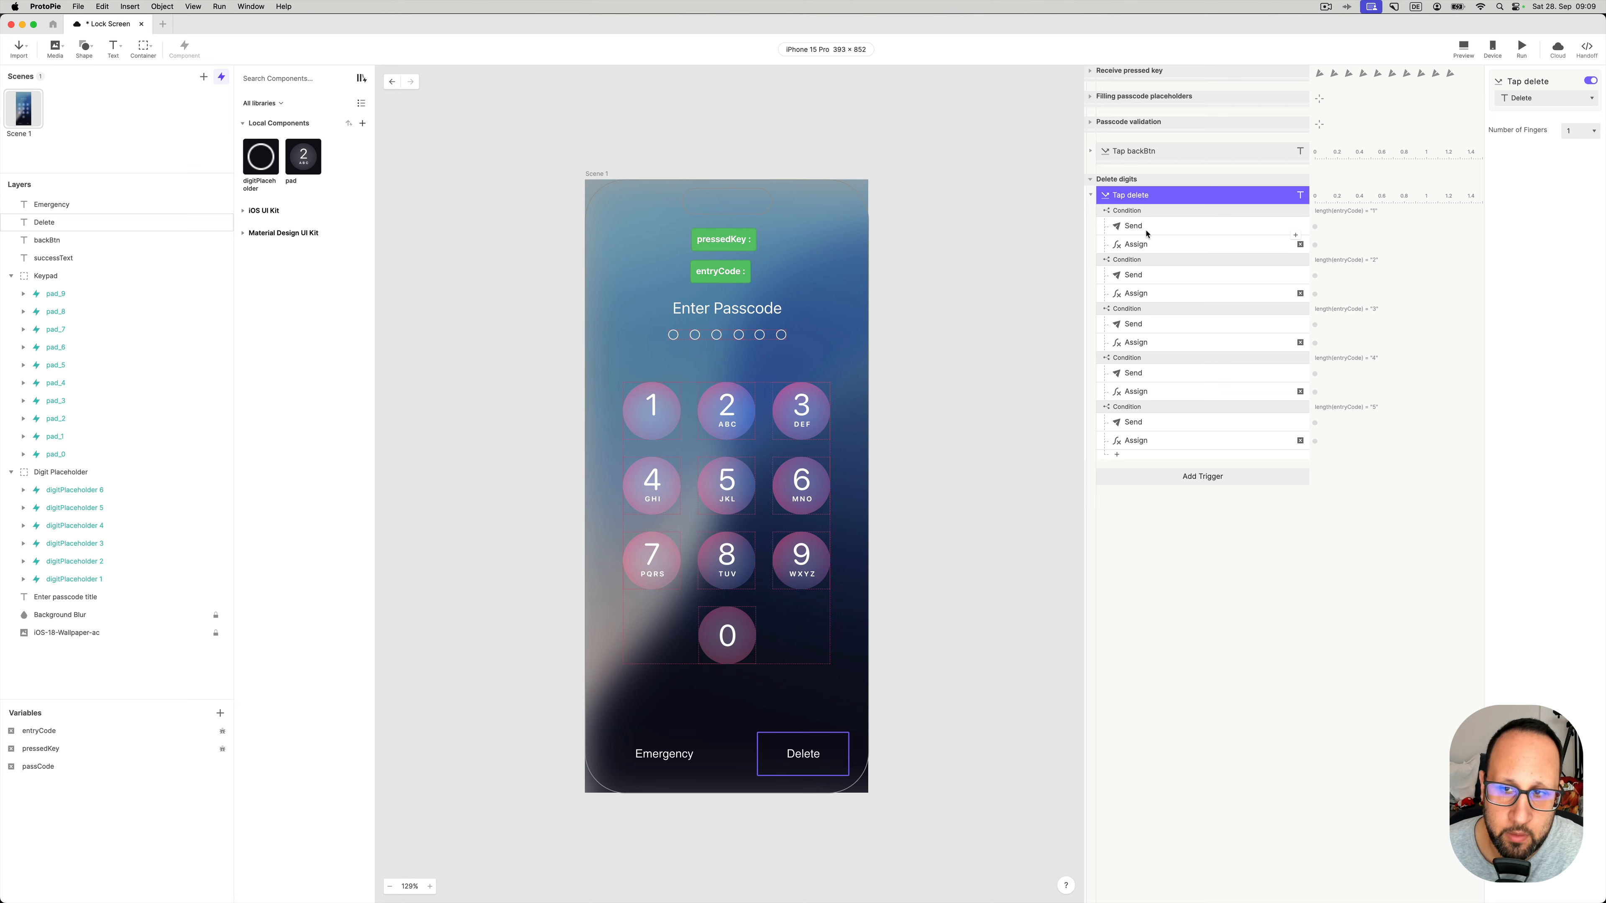
pyautogui.click(1143, 214)
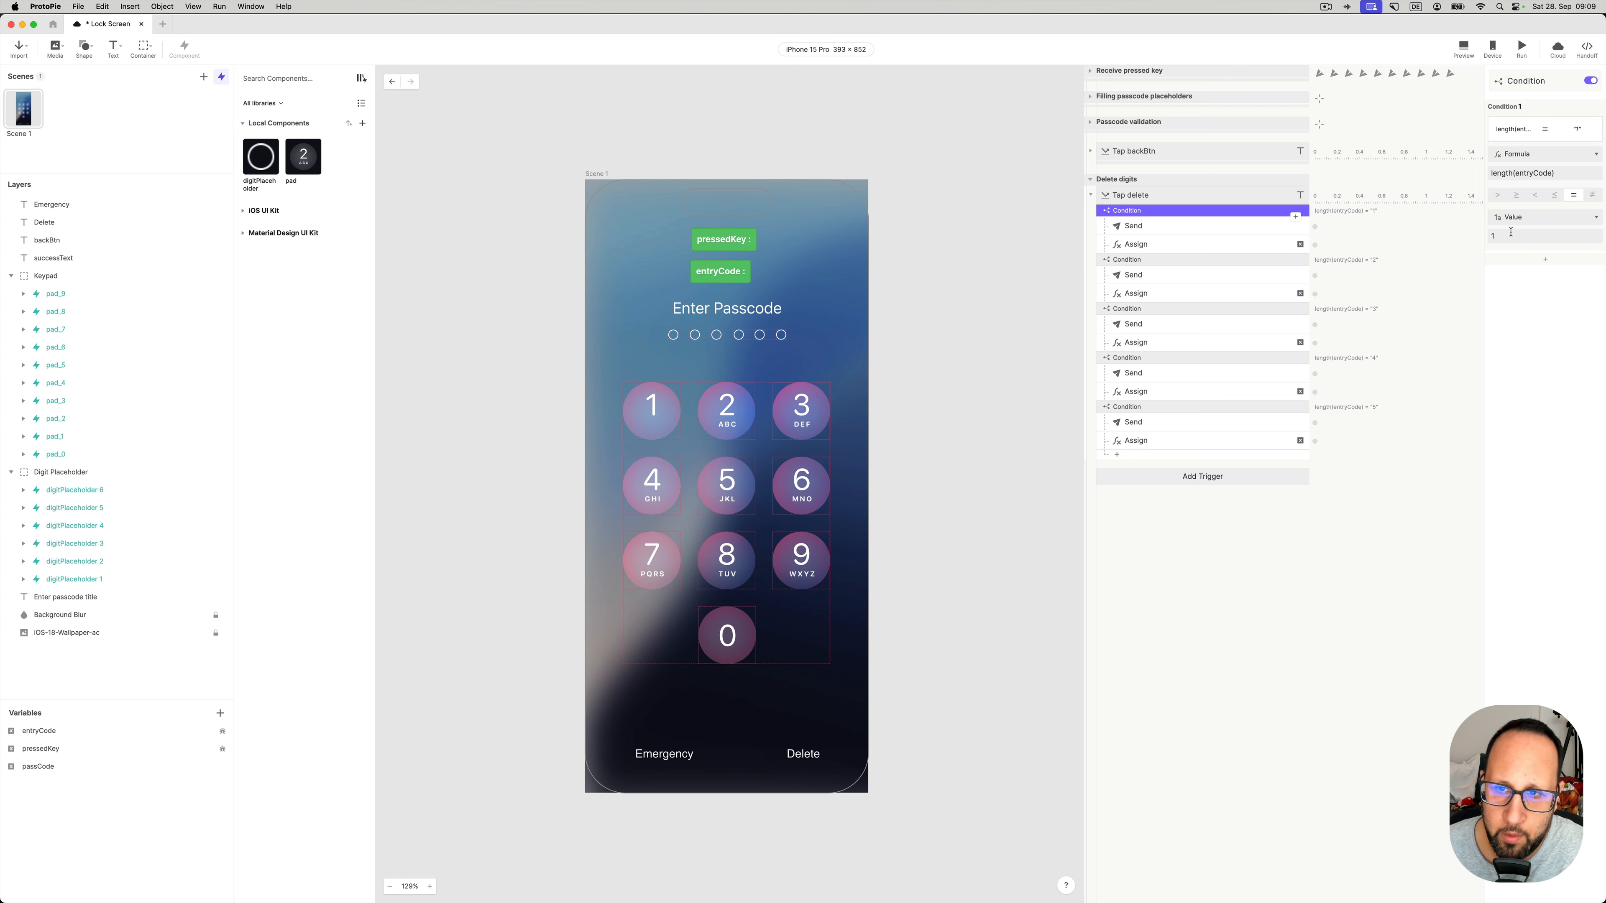
# - Review the one-digit Delete condition's Send response and its left(entryCode, 0) Assign formula
pyautogui.click(1215, 227)
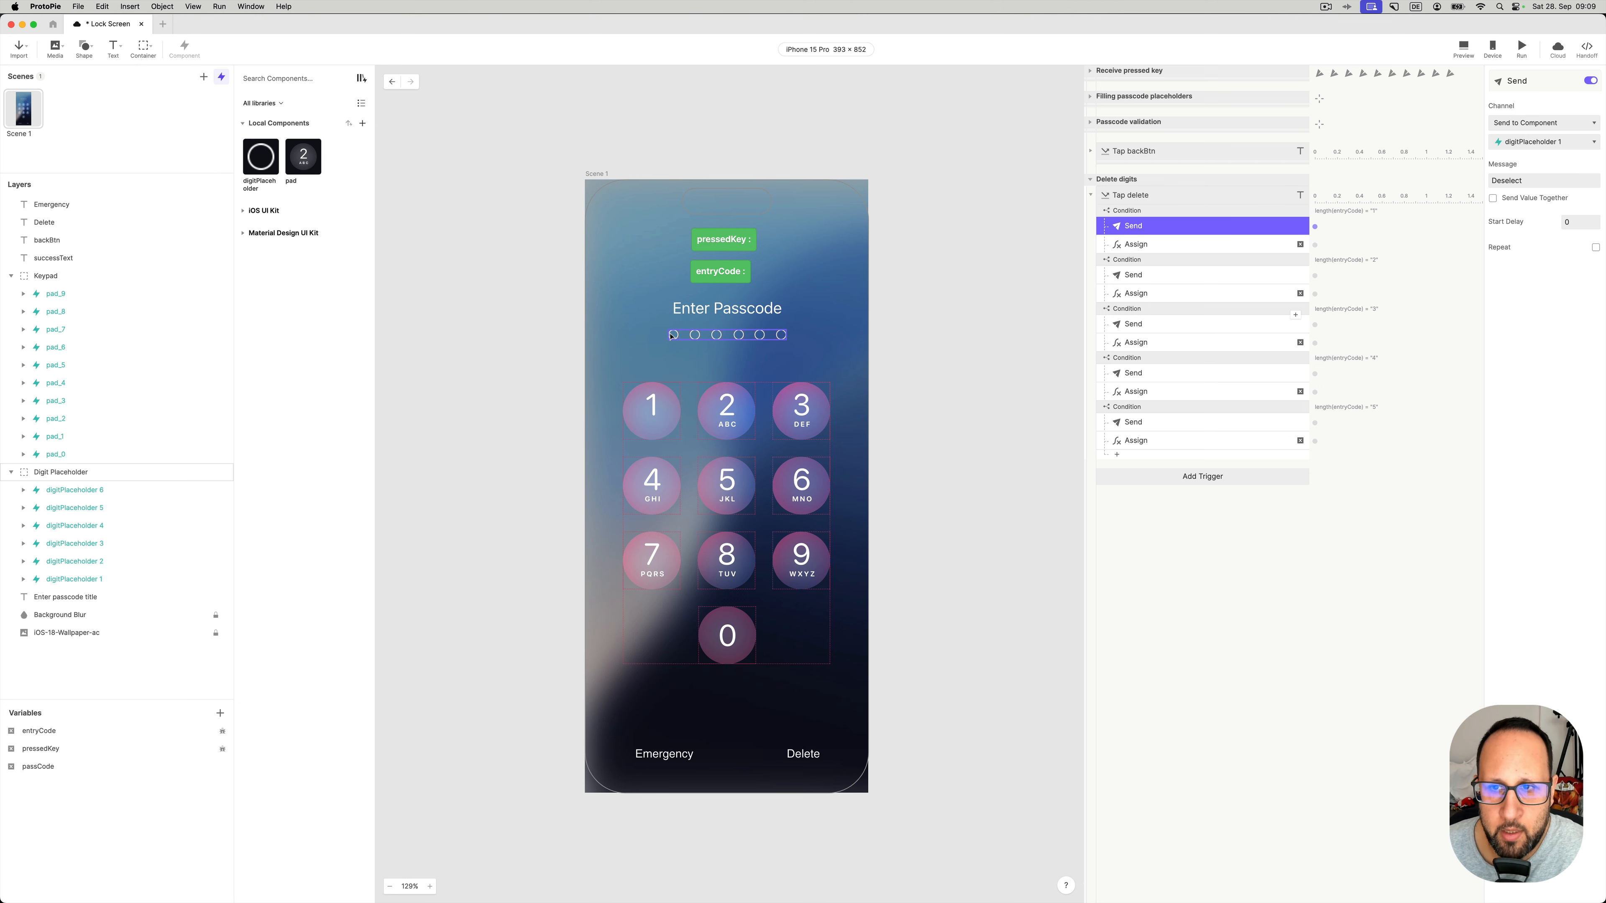
pyautogui.click(1181, 251)
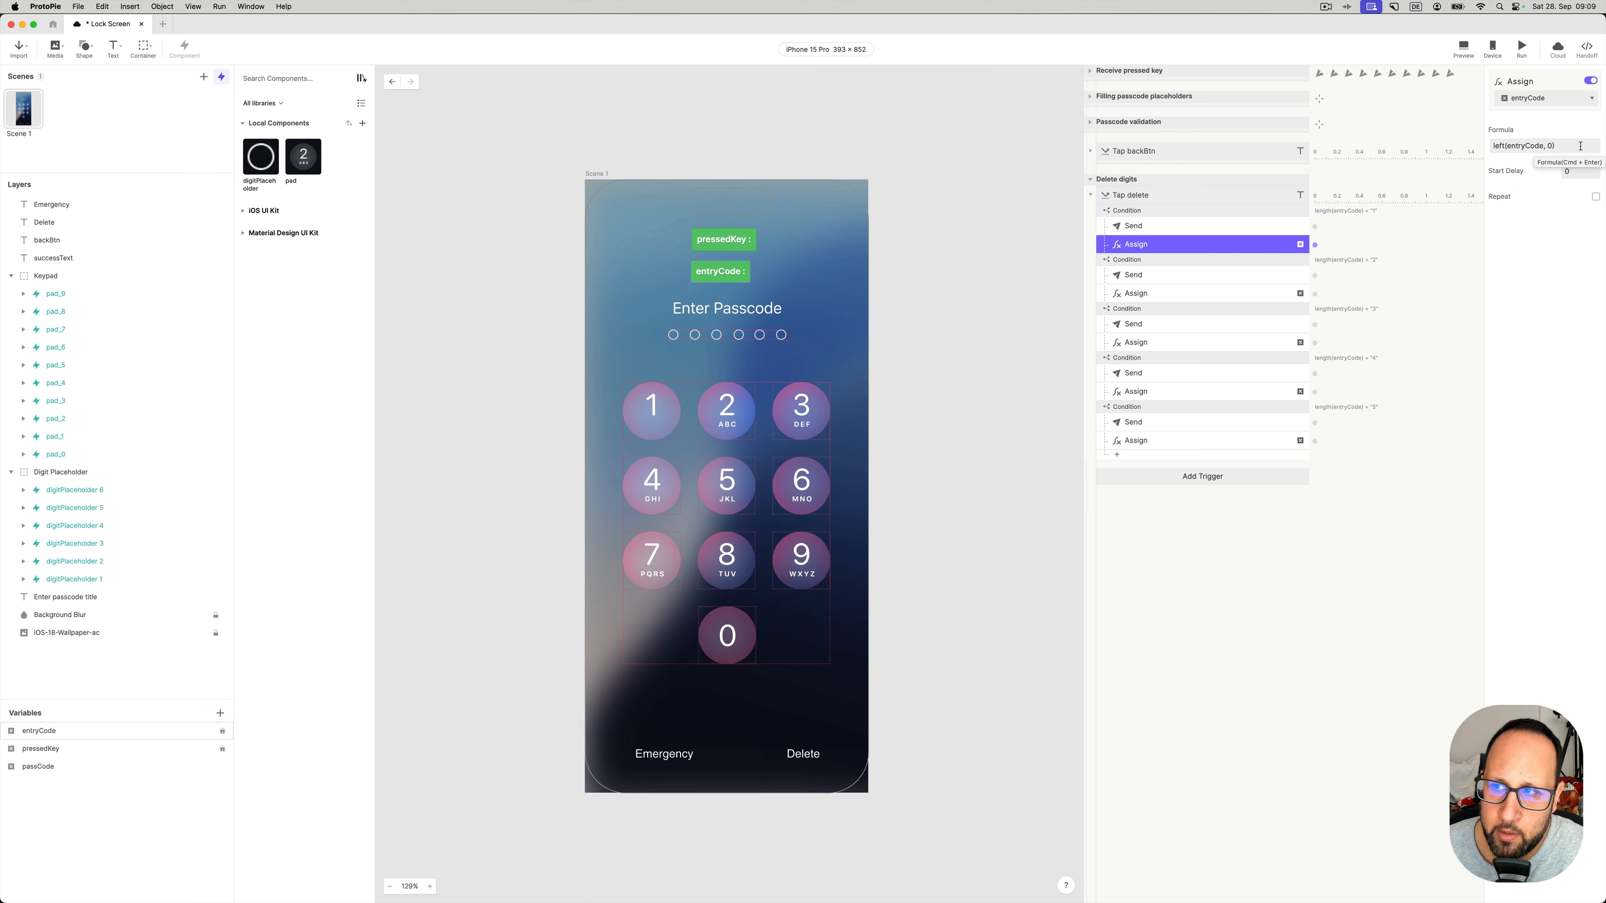
pyautogui.click(1591, 147)
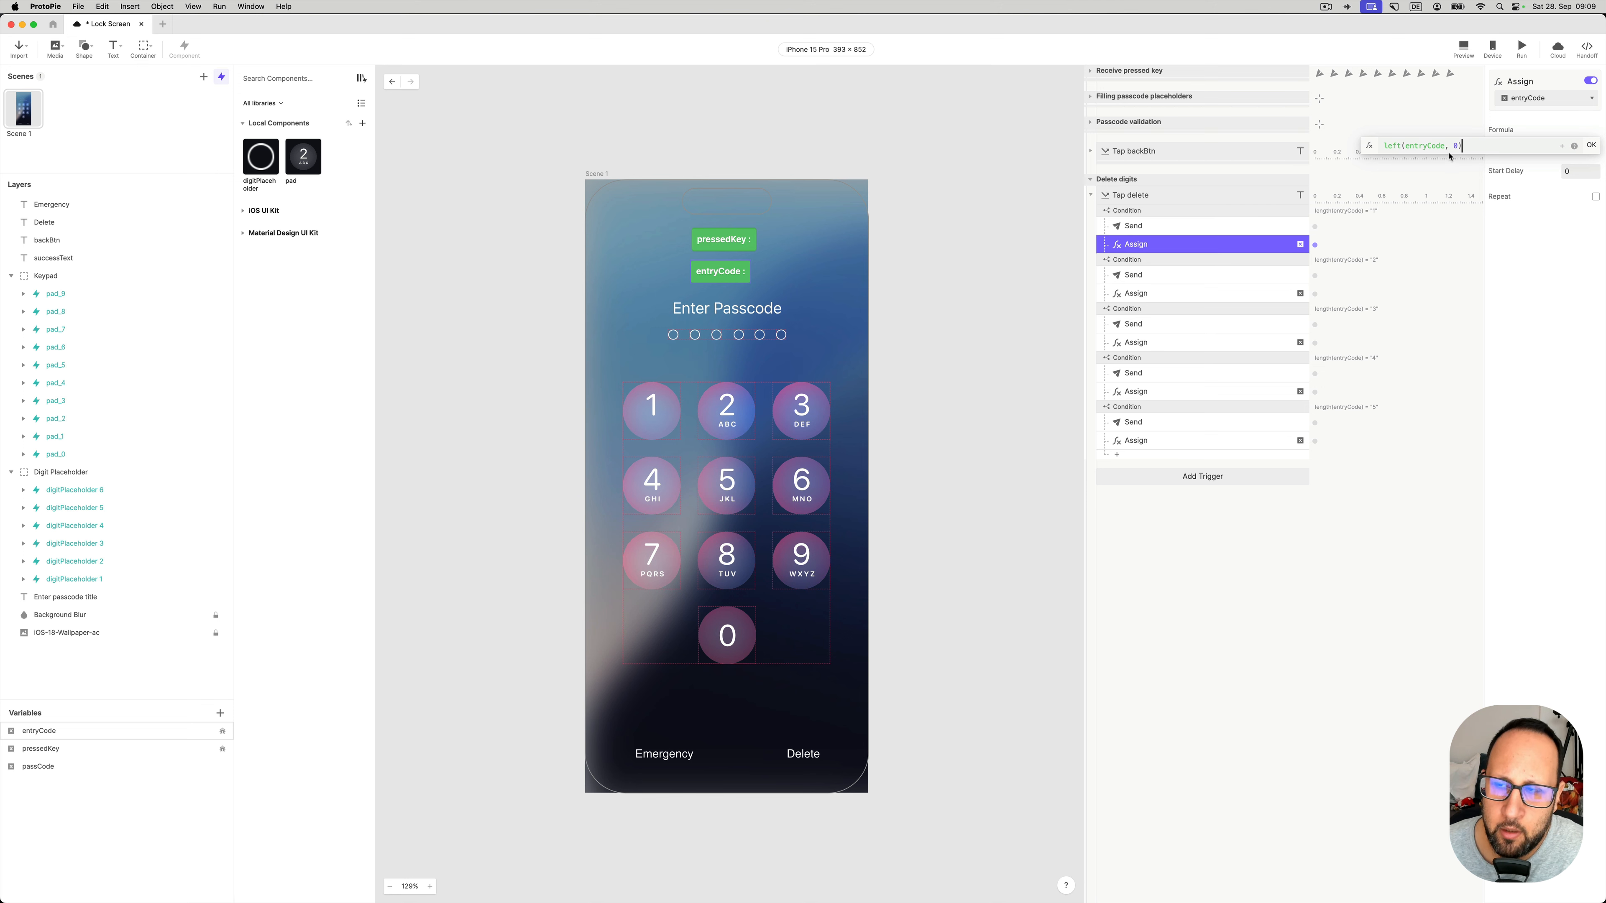
pyautogui.click(1593, 147)
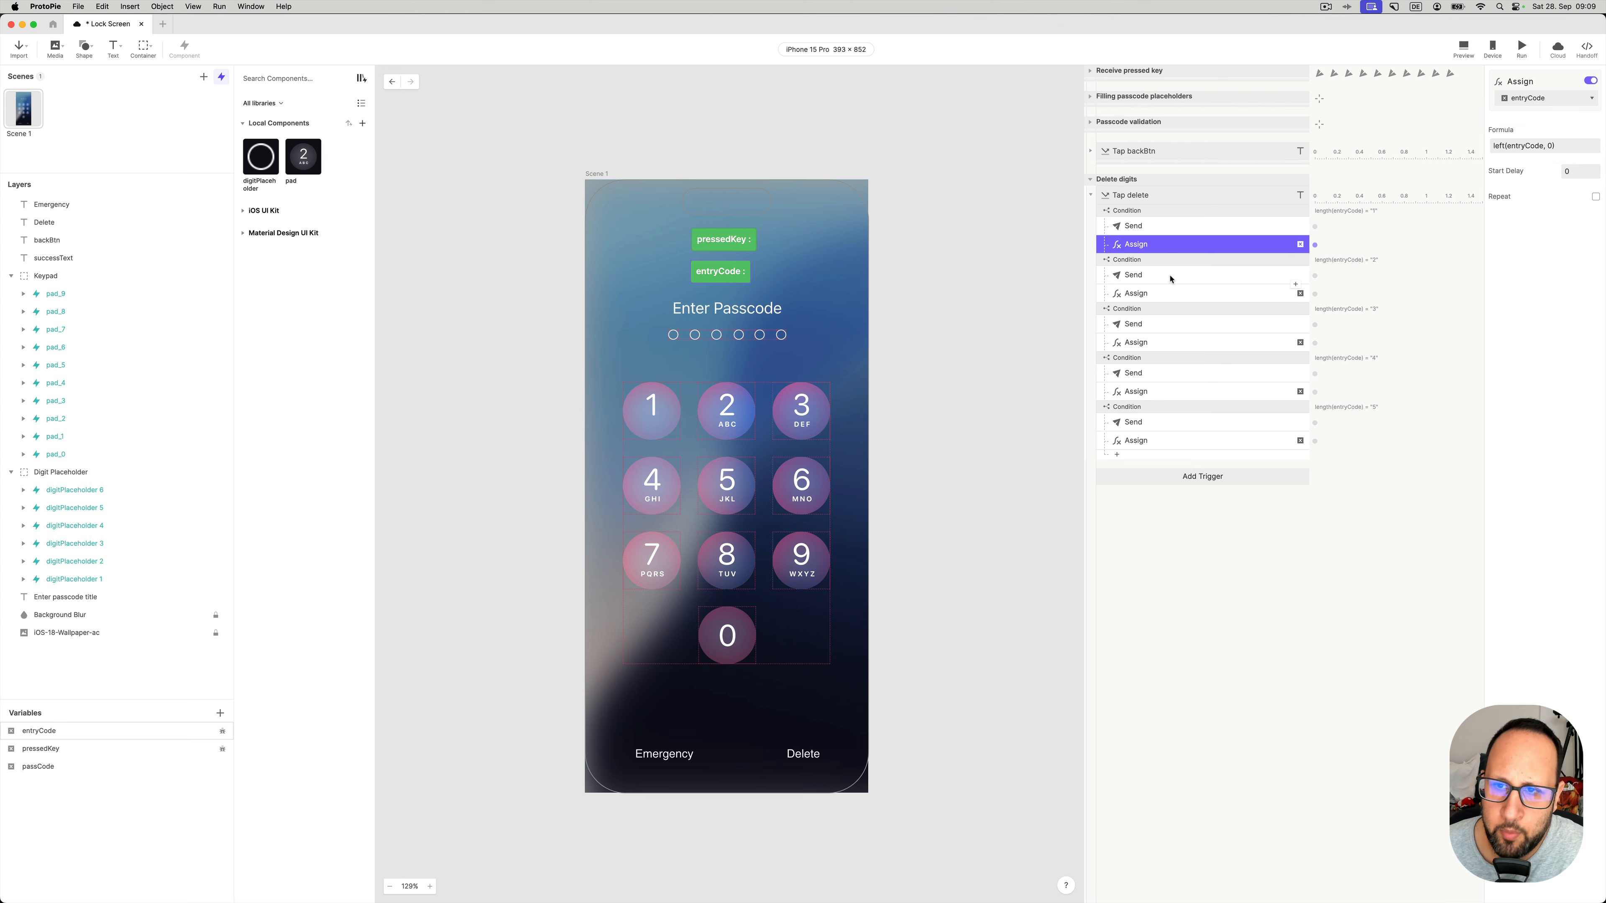
# - Check which placeholders the two-, three- and four-digit Delete conditions deselect, and their entryCode trims
pyautogui.click(1156, 259)
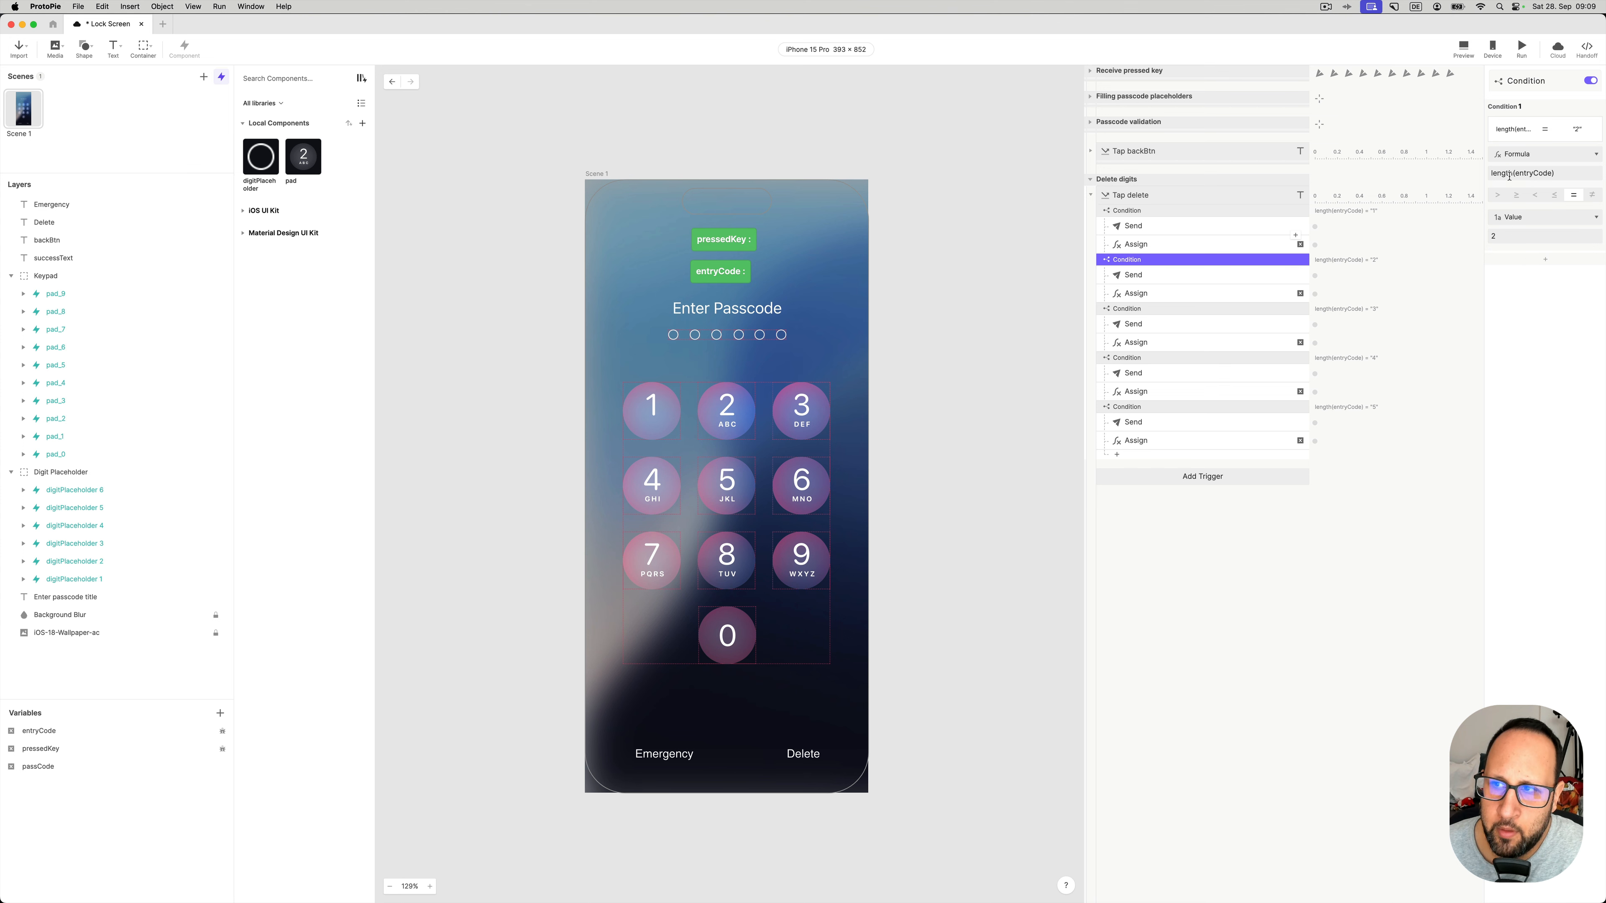
pyautogui.click(1192, 311)
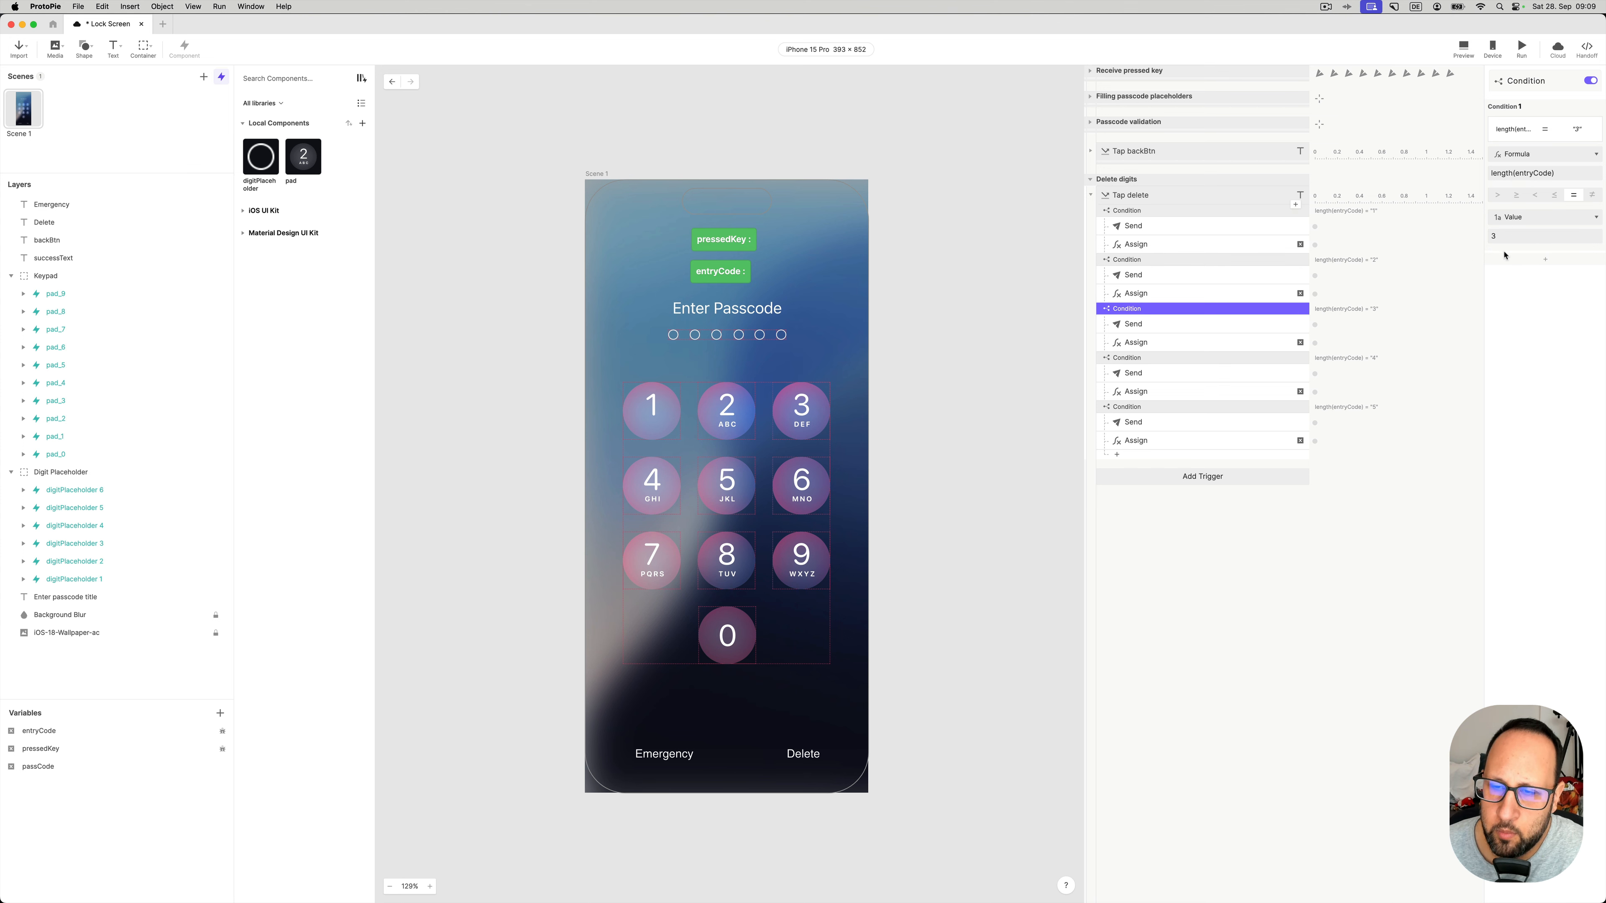
pyautogui.click(1157, 325)
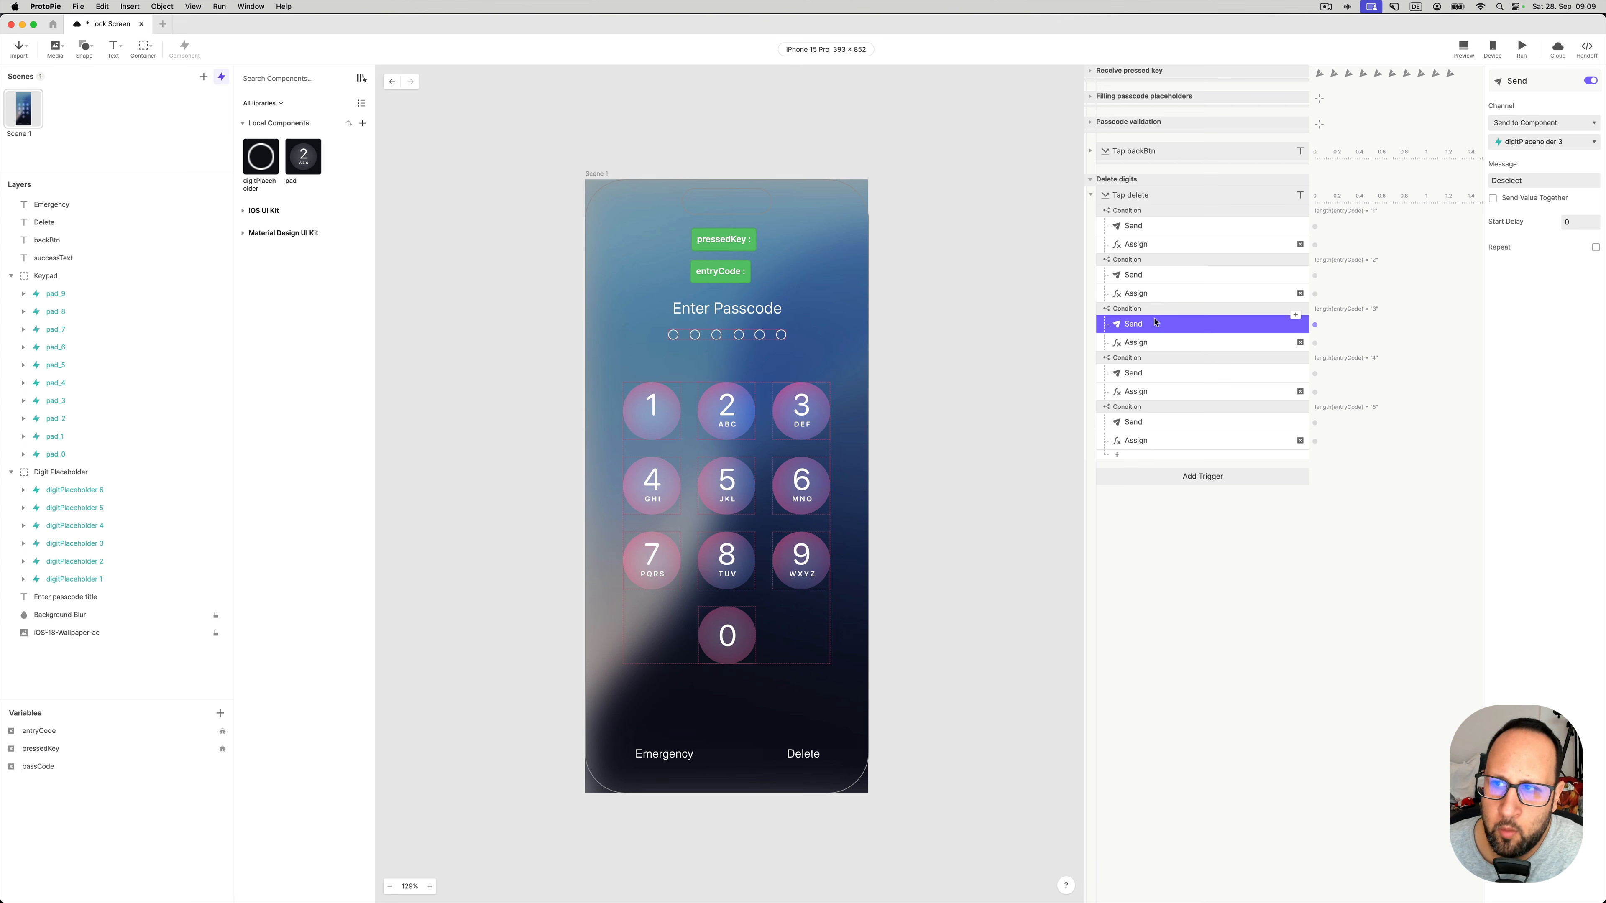
pyautogui.click(1148, 375)
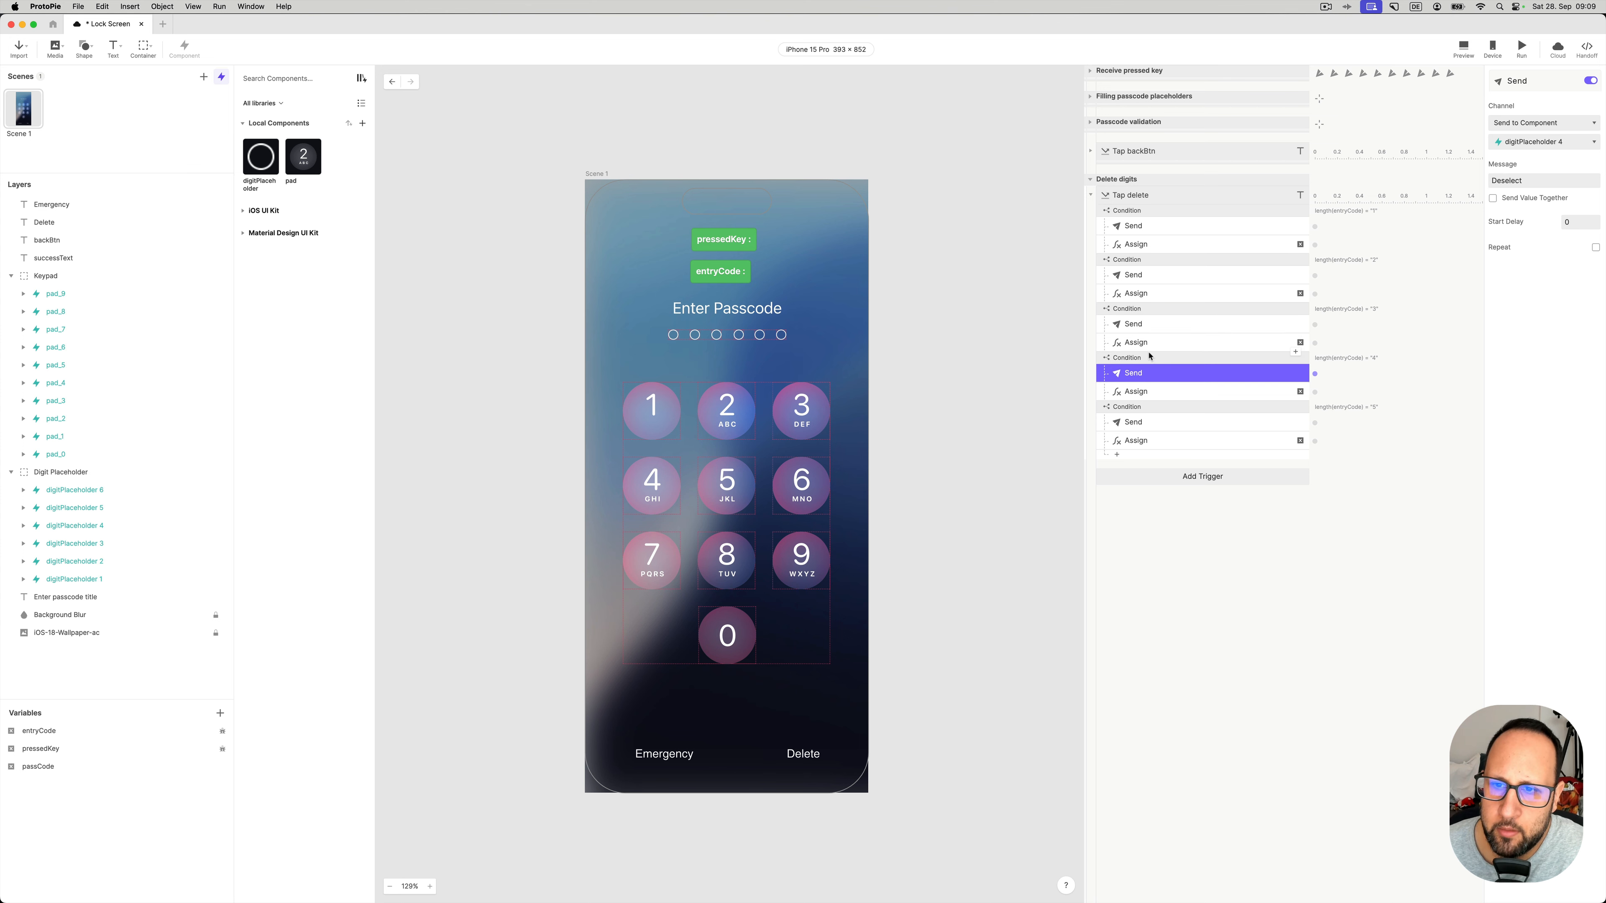
pyautogui.click(1142, 295)
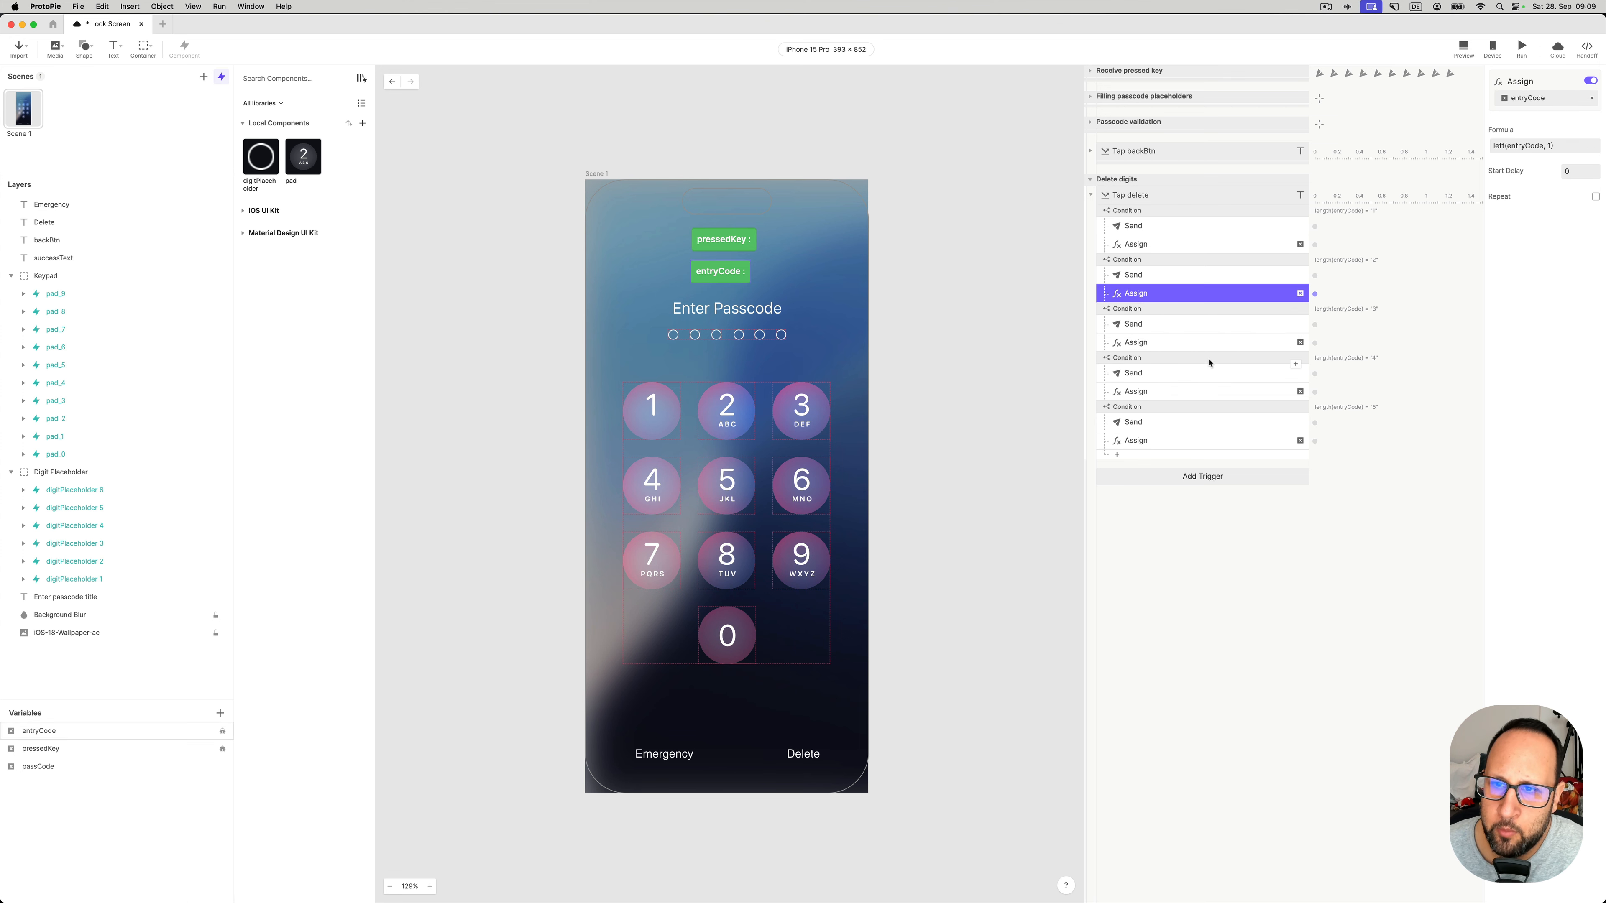
pyautogui.click(1201, 344)
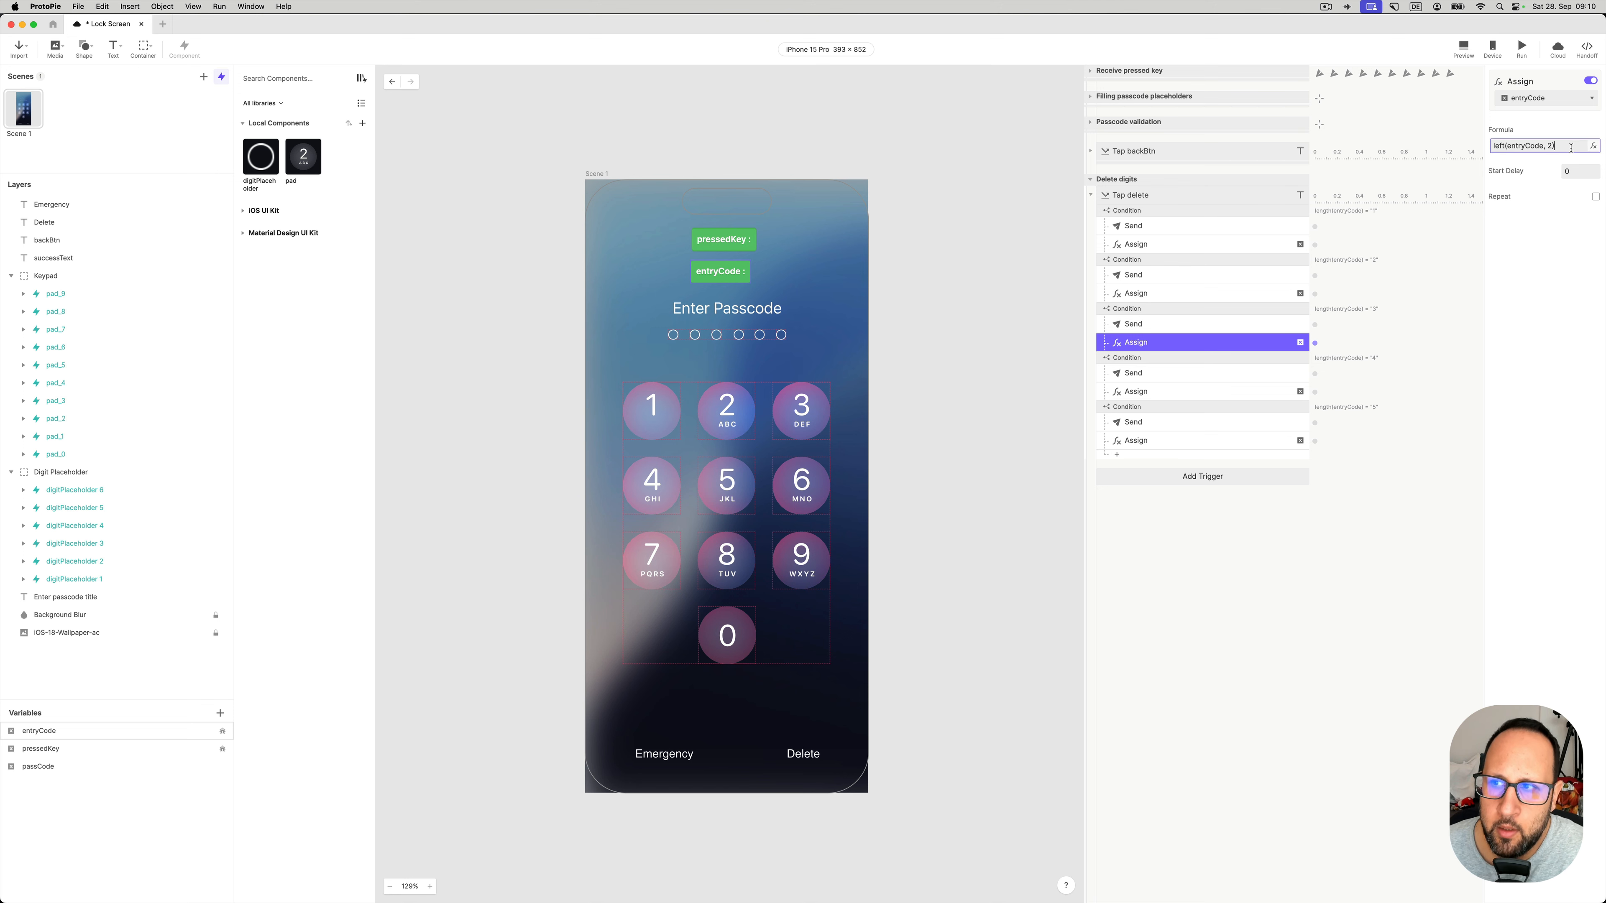
# - Set the three-digit condition's entryCode Assign formula to left(entryCode, 2)
pyautogui.click(1594, 151)
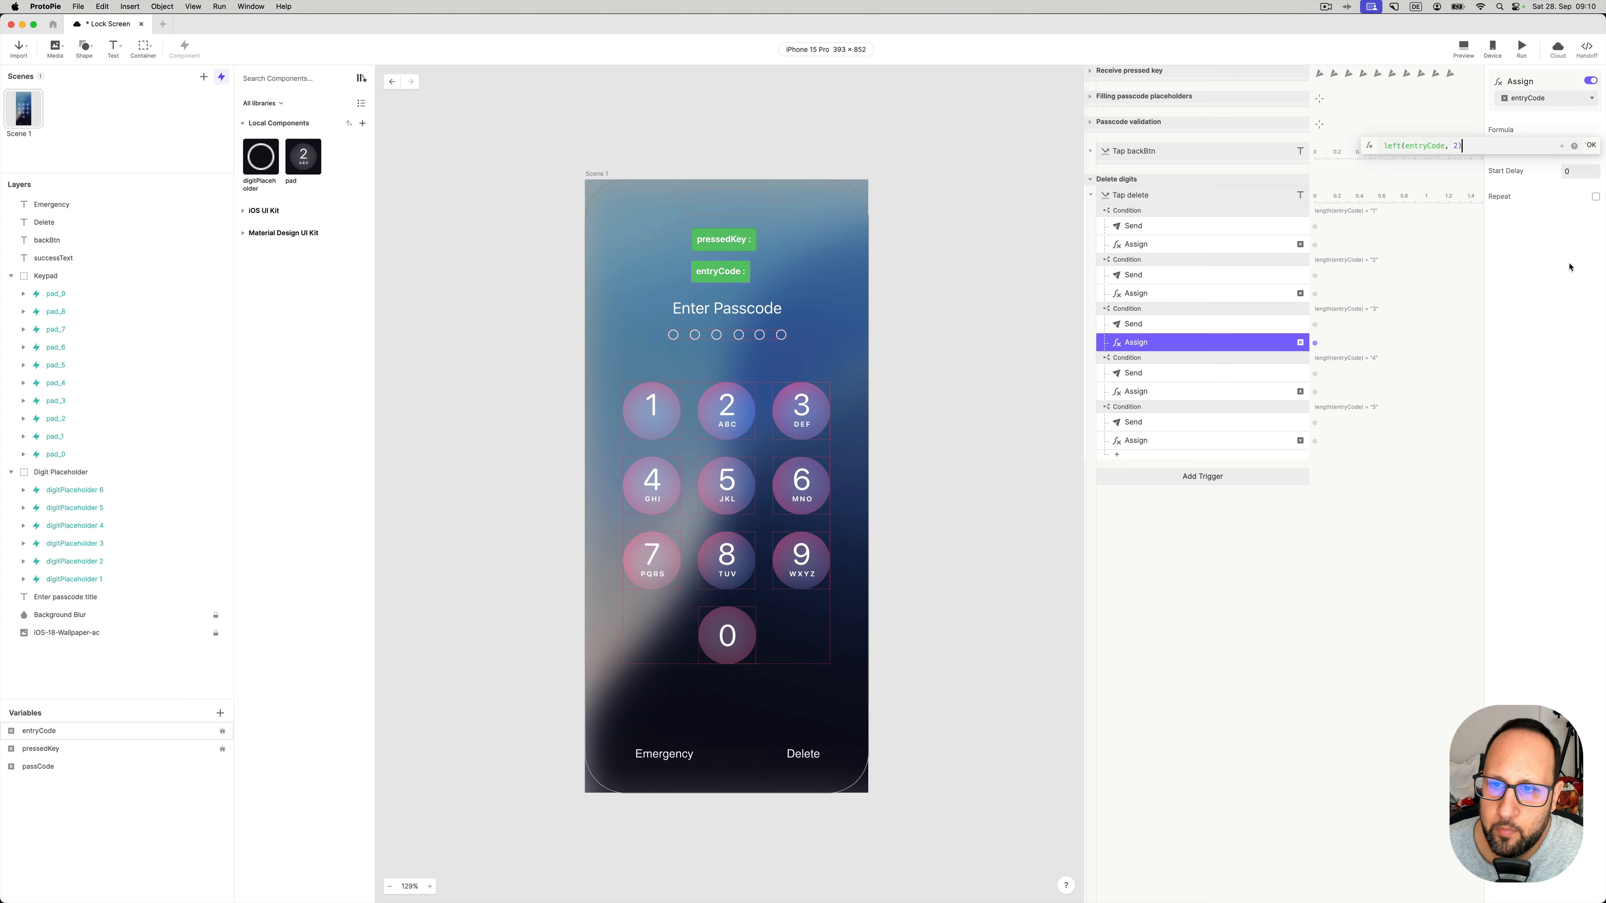
pyautogui.click(1593, 150)
pyautogui.click(1293, 310)
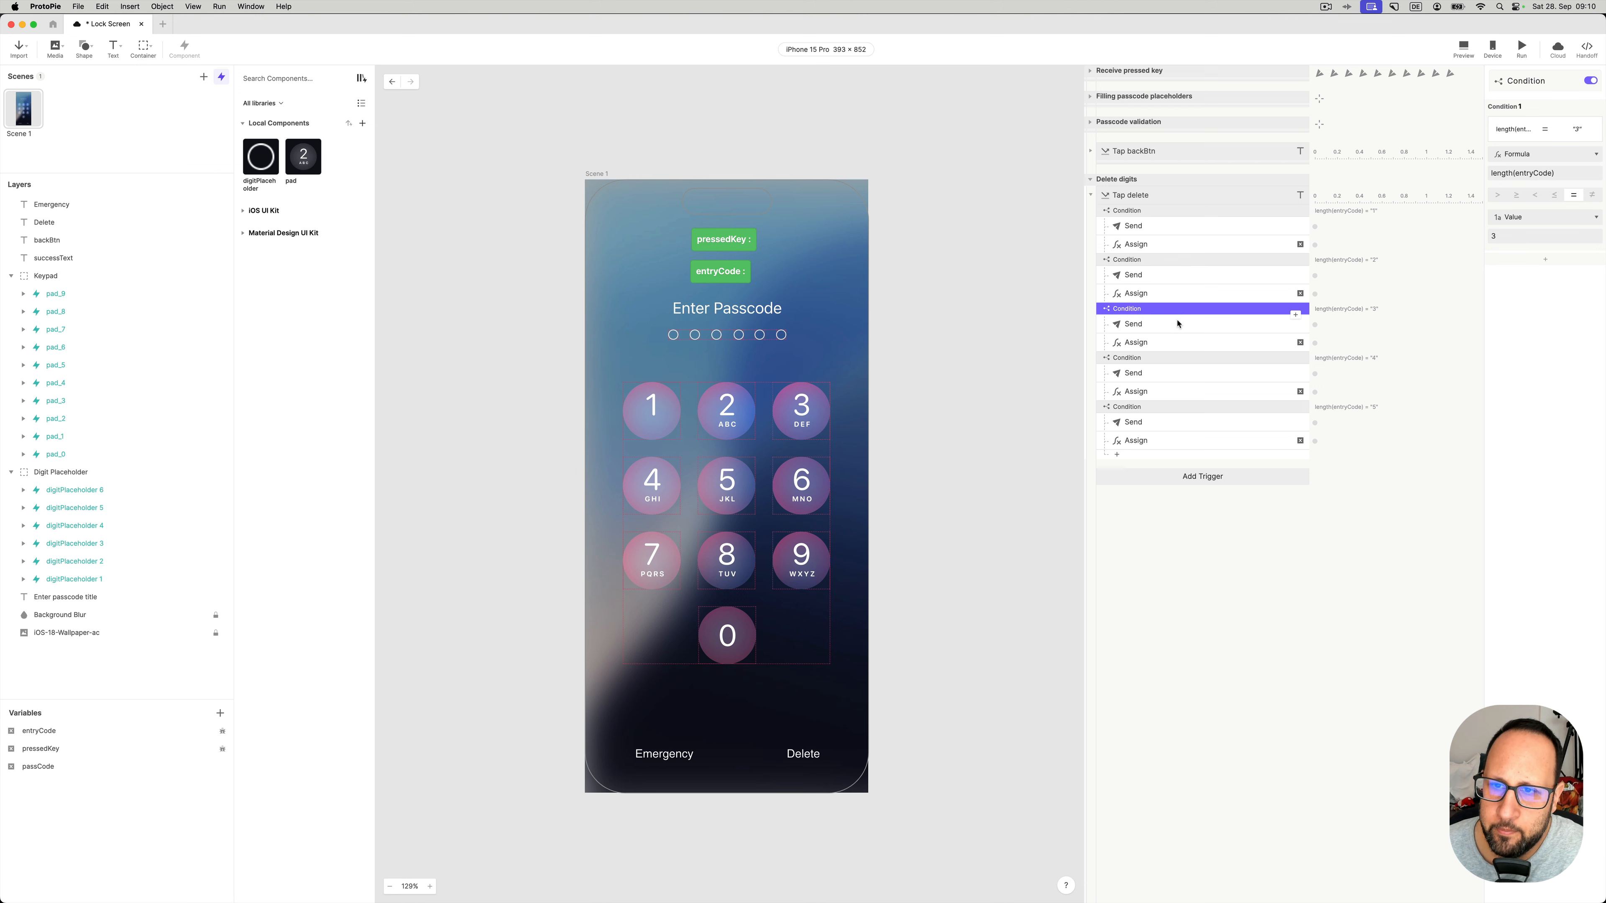
pyautogui.click(1293, 338)
pyautogui.click(1594, 147)
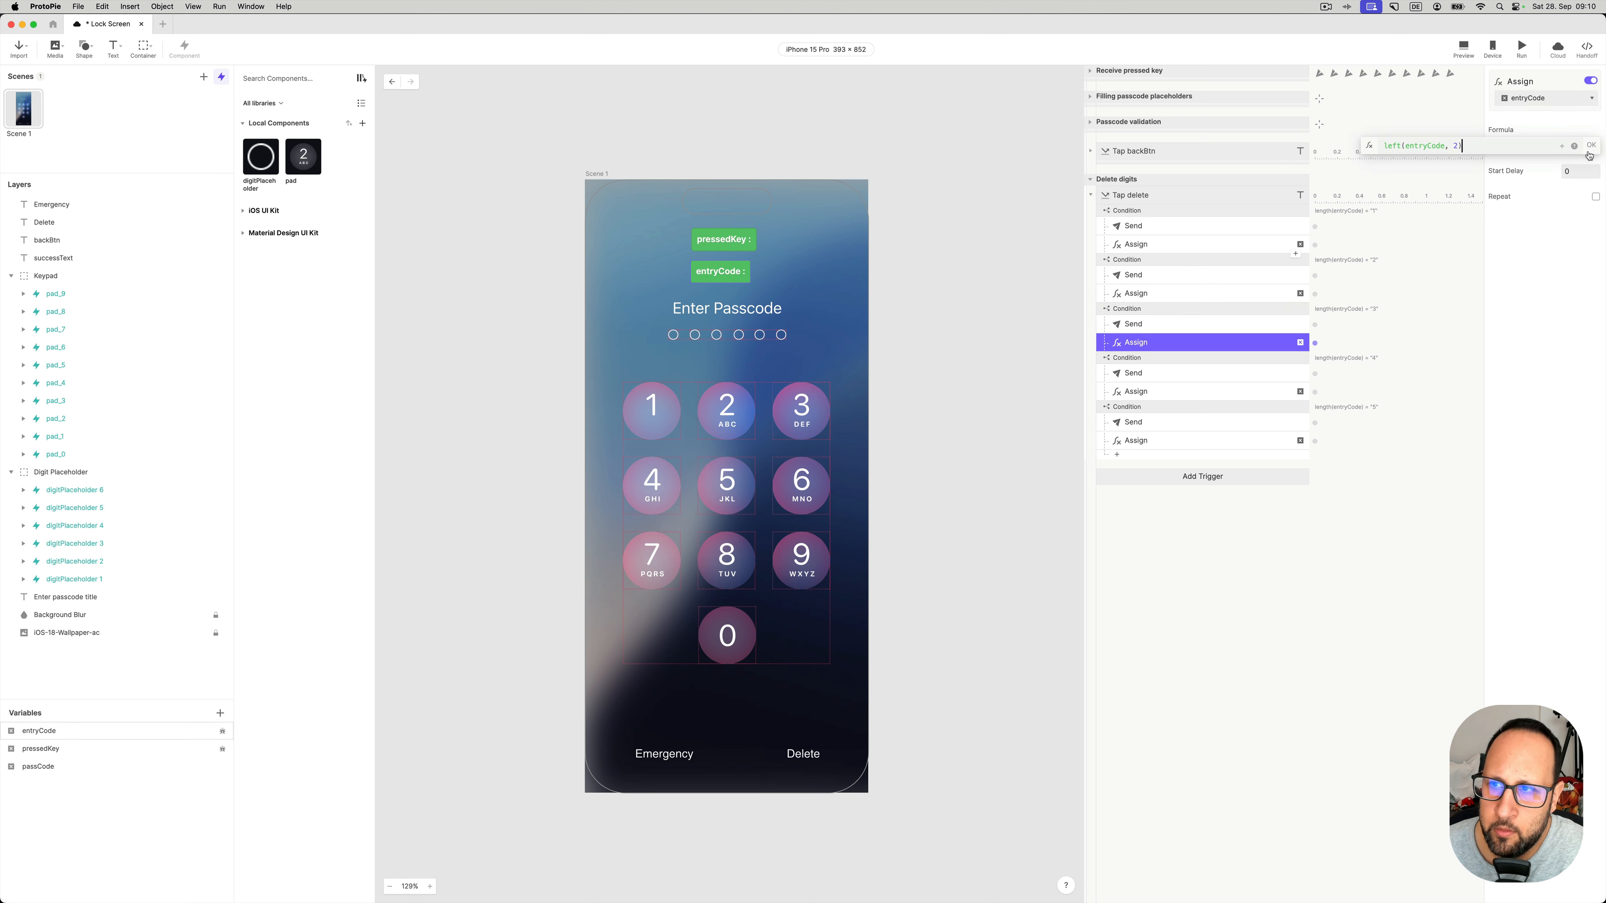
pyautogui.click(1544, 239)
# - Preview the prototype, enter 1, 2, 3, then Delete to confirm entryCode becomes 12 with two dots
pyautogui.click(1463, 48)
pyautogui.moveTo(1466, 21); pyautogui.dragTo(1045, 183)
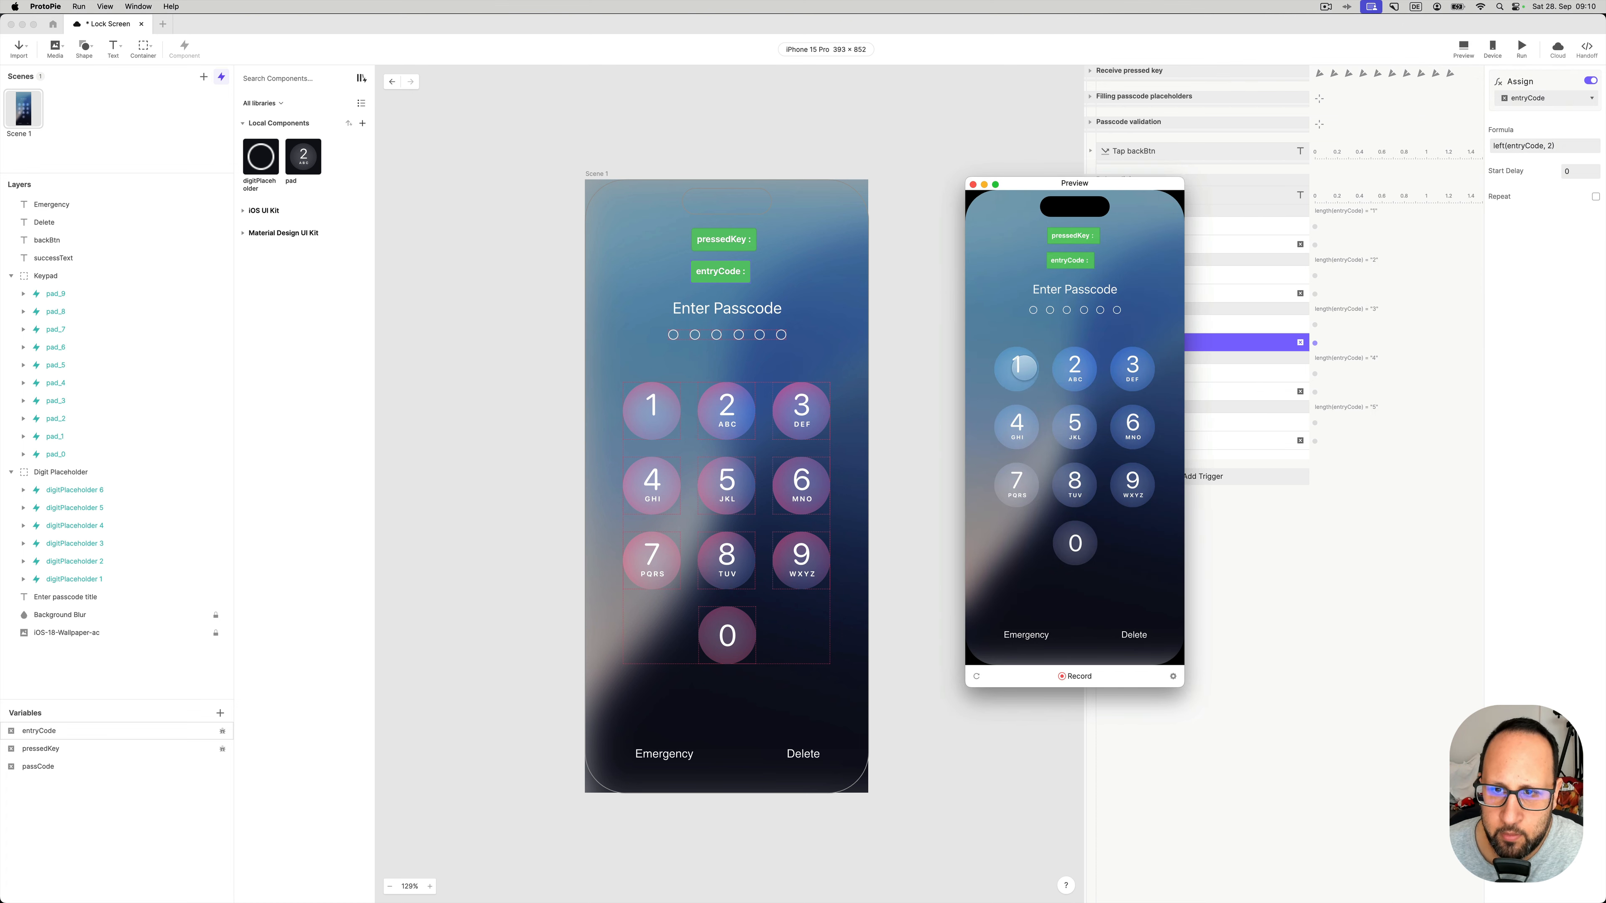
pyautogui.click(1017, 367)
pyautogui.click(1074, 365)
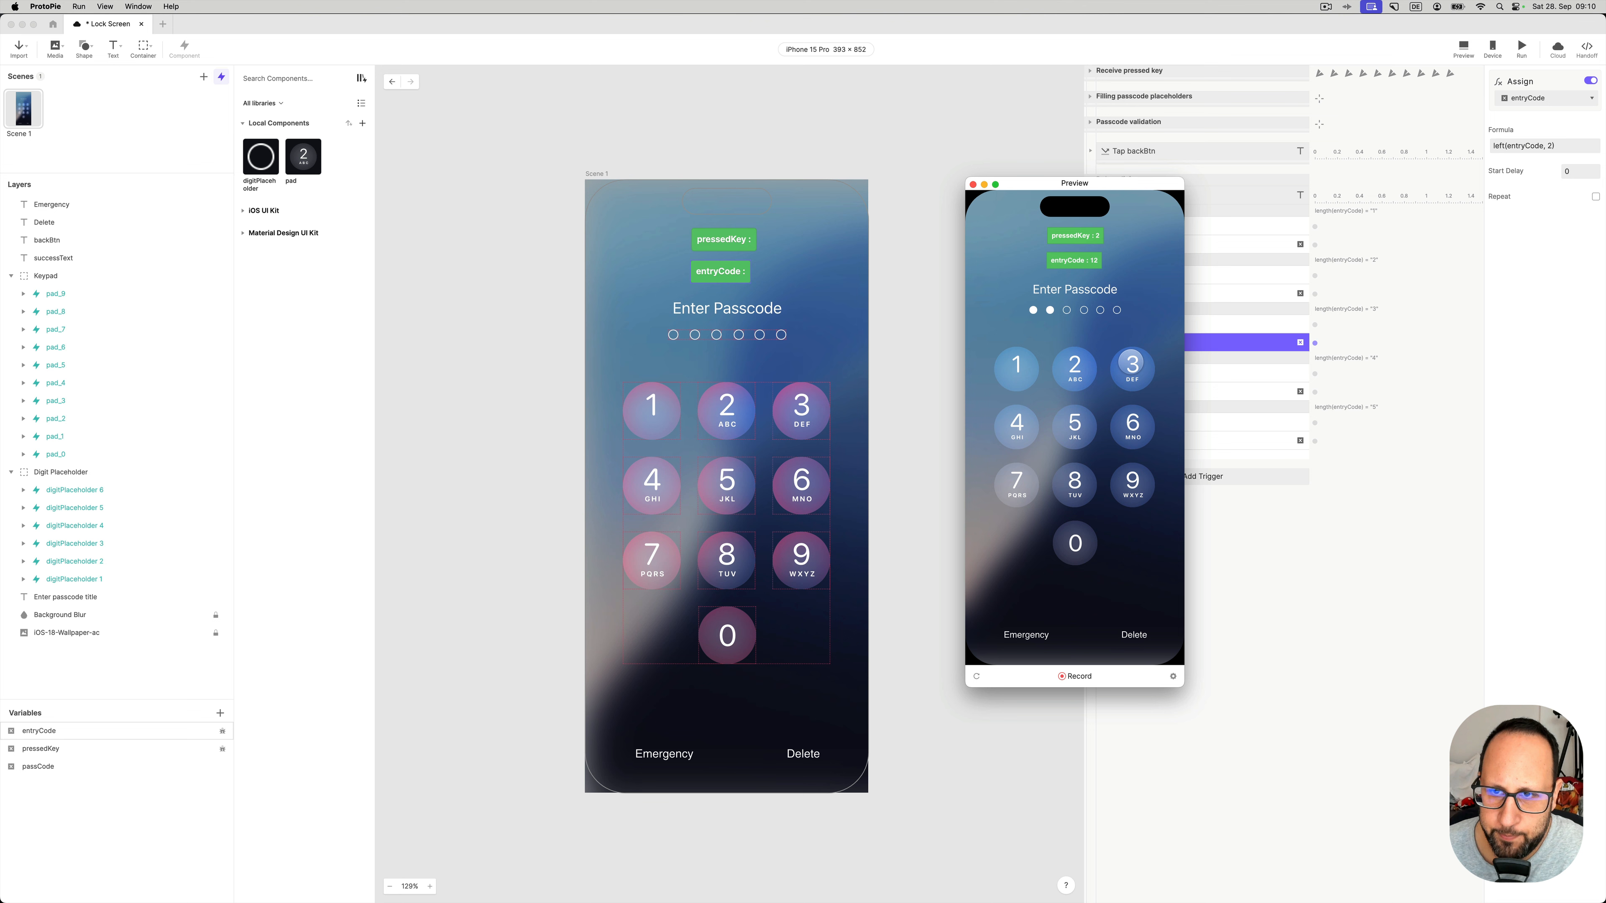
pyautogui.click(1133, 365)
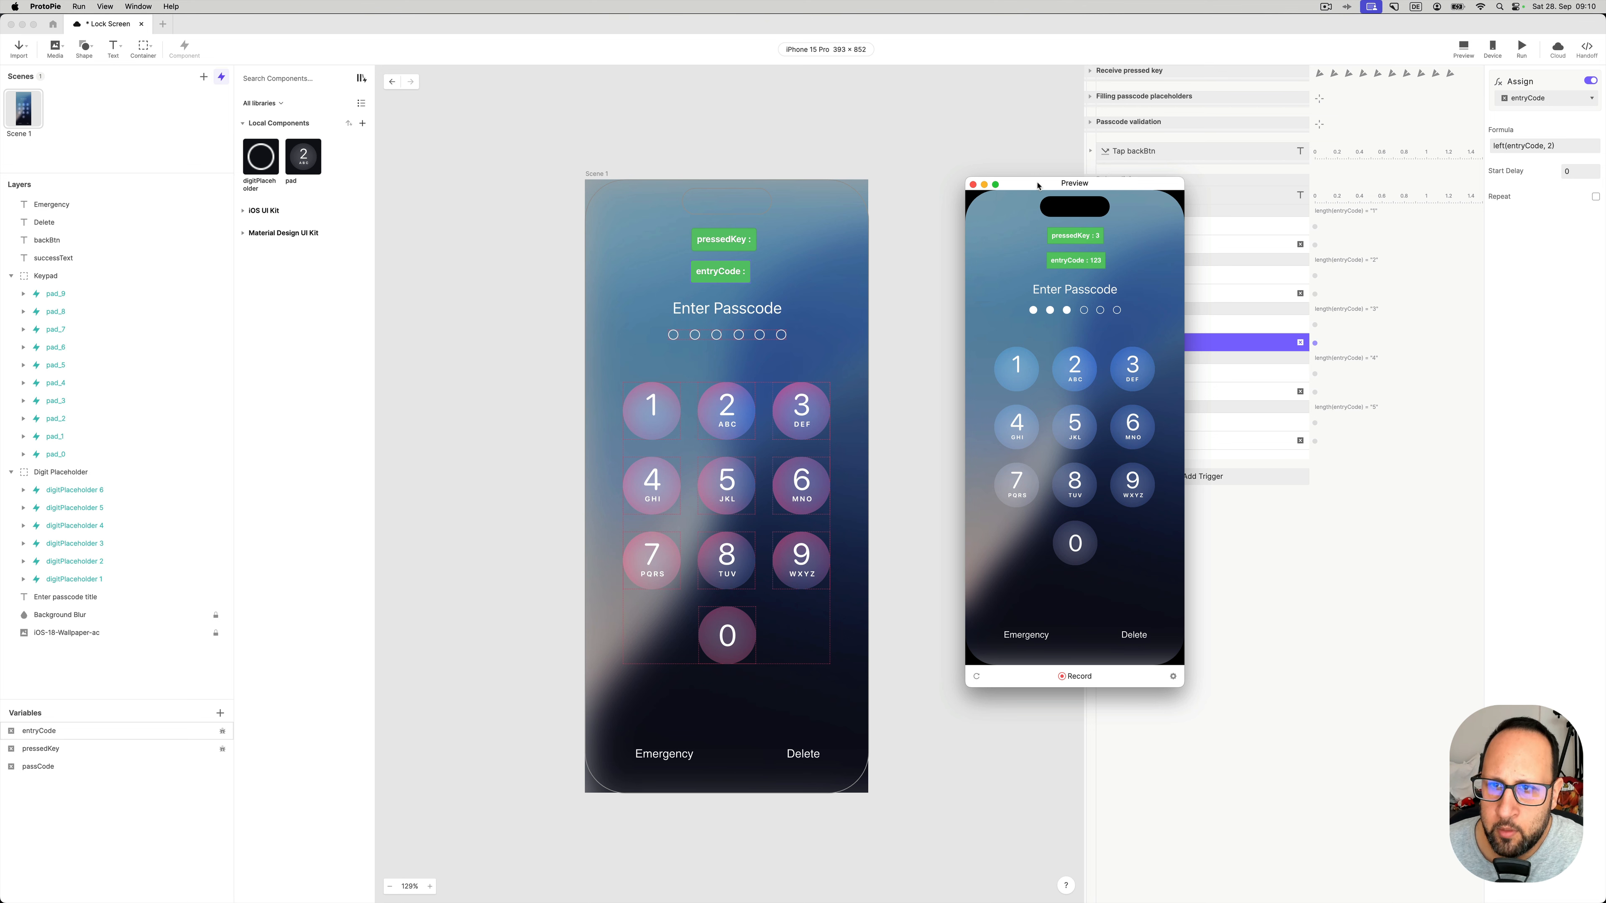
pyautogui.moveTo(1039, 183); pyautogui.dragTo(1024, 181)
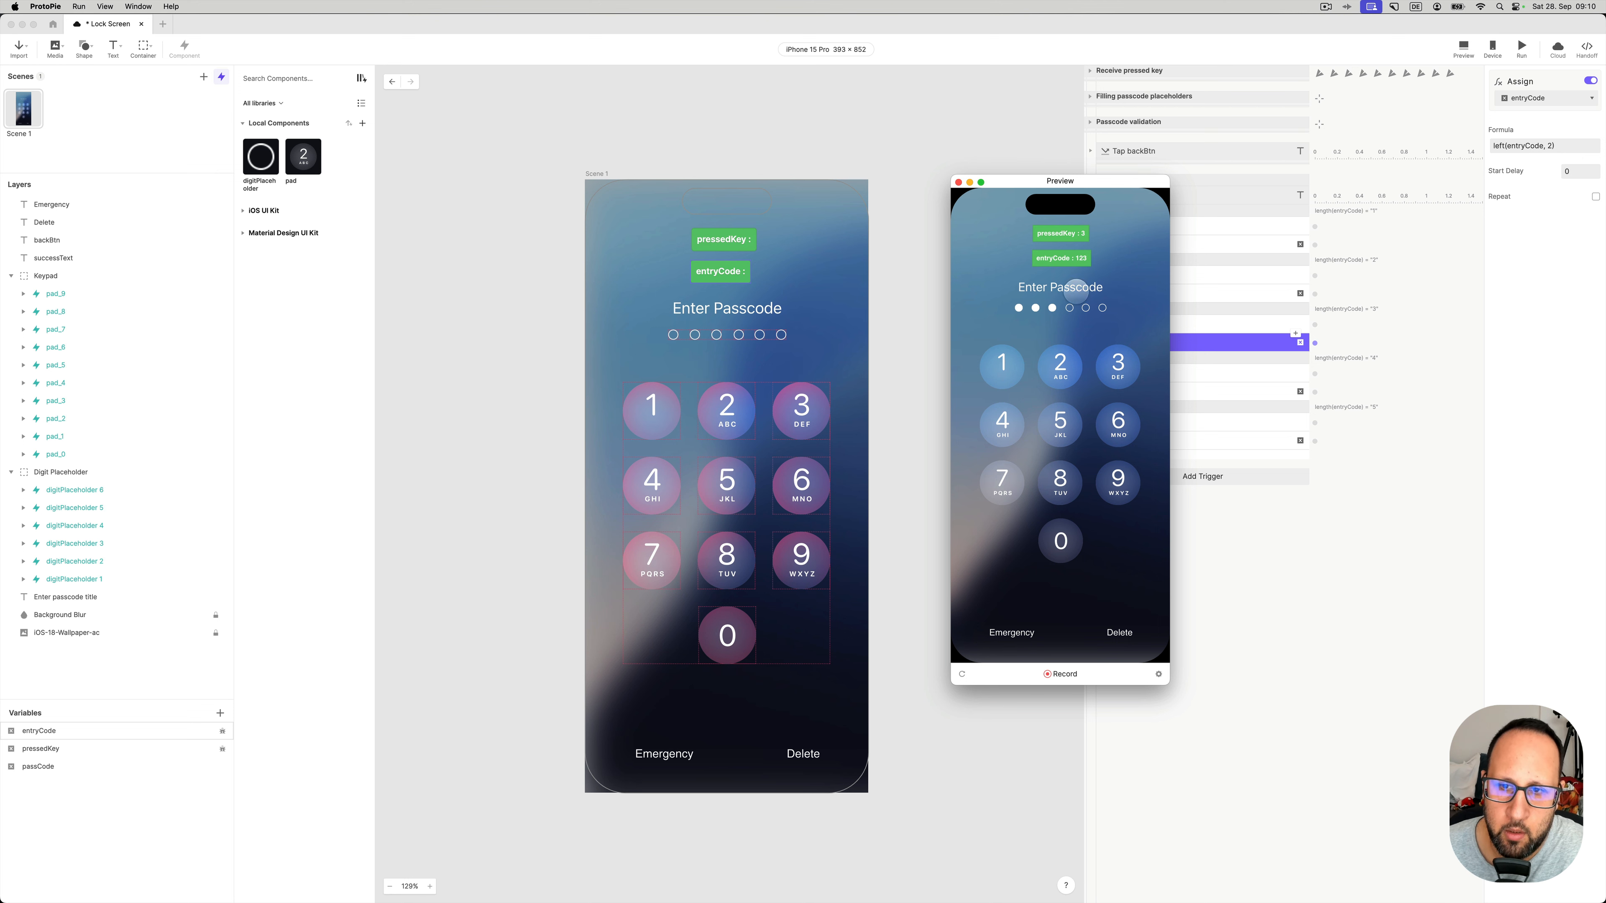
pyautogui.click(1119, 633)
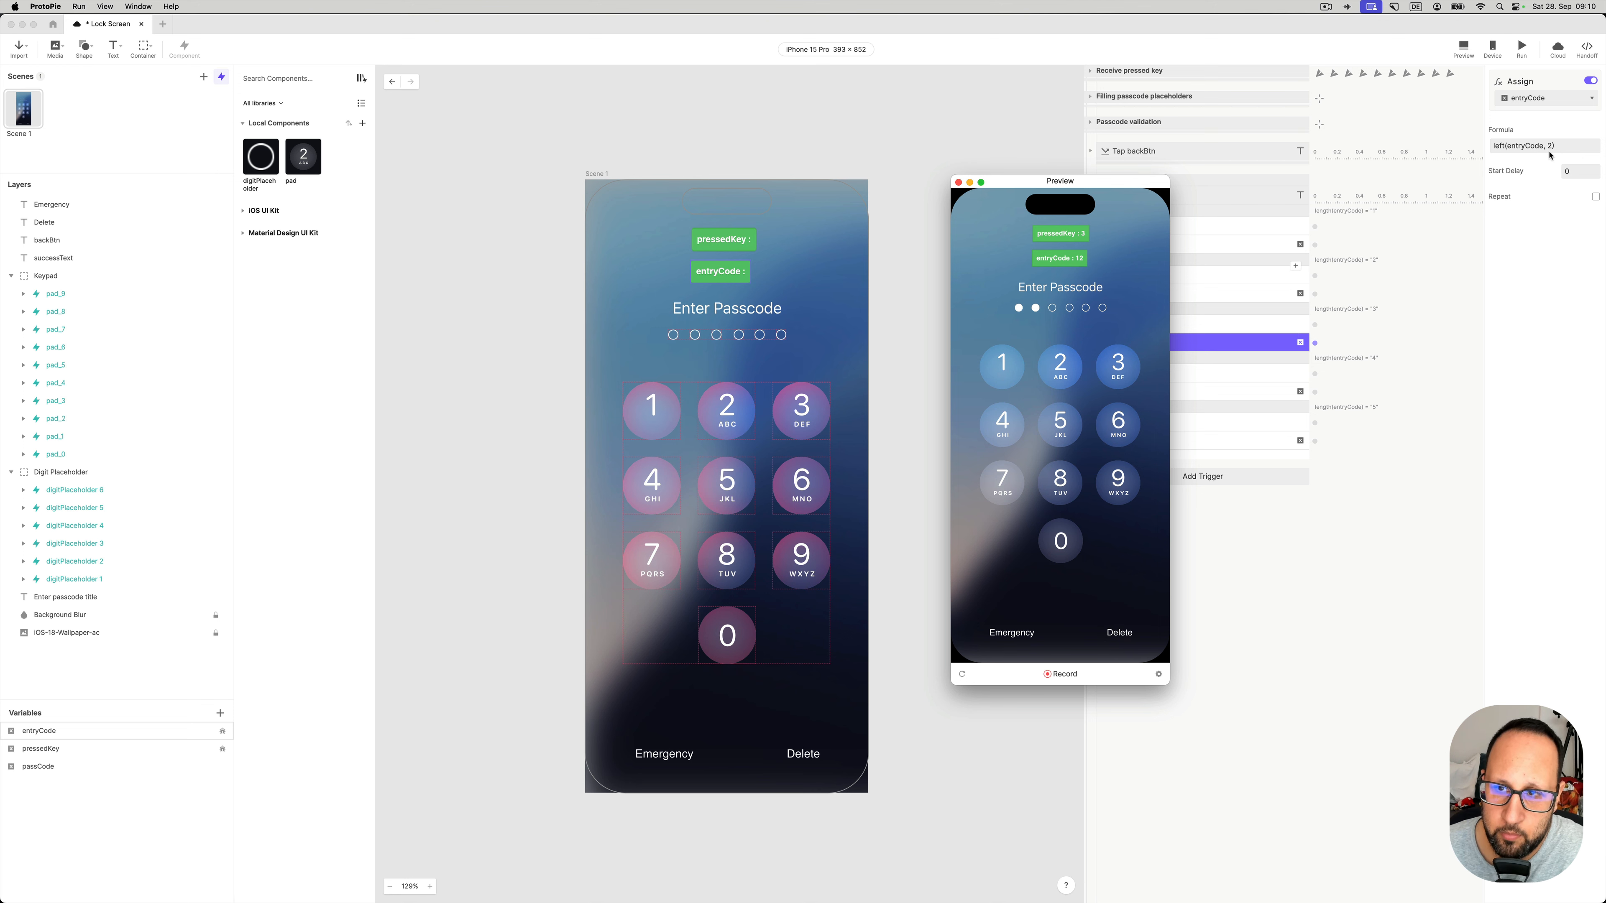
pyautogui.moveTo(1001, 182); pyautogui.dragTo(897, 168)
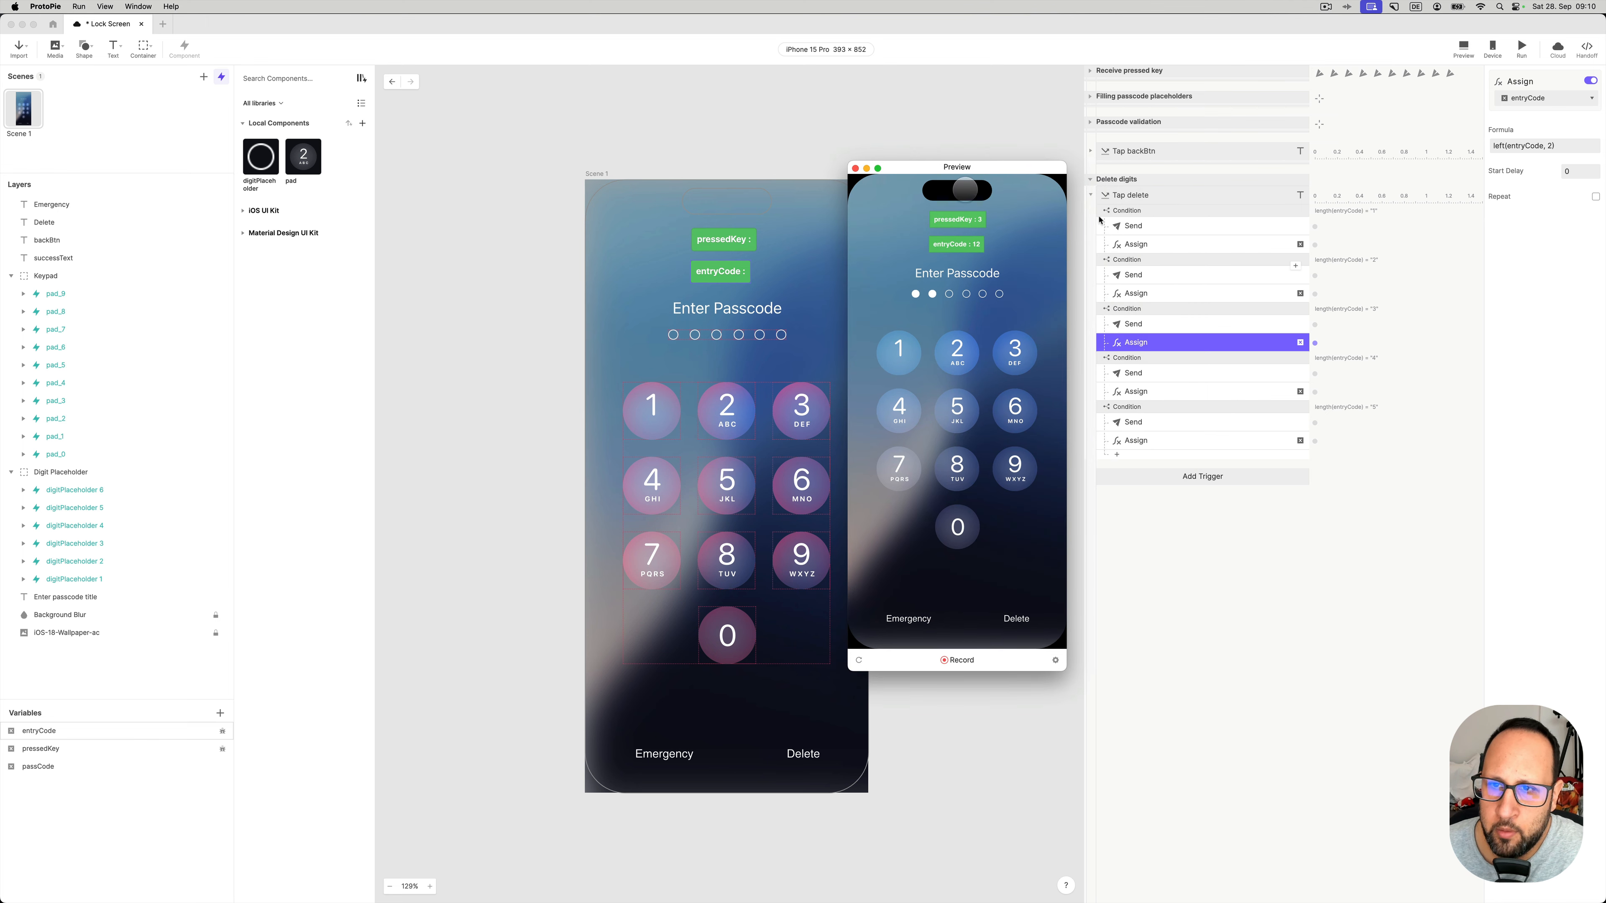
# - Confirm entering 1 then Delete empties entryCode, then inspect the five-digit left(entryCode, 4) Assign
pyautogui.click(1229, 247)
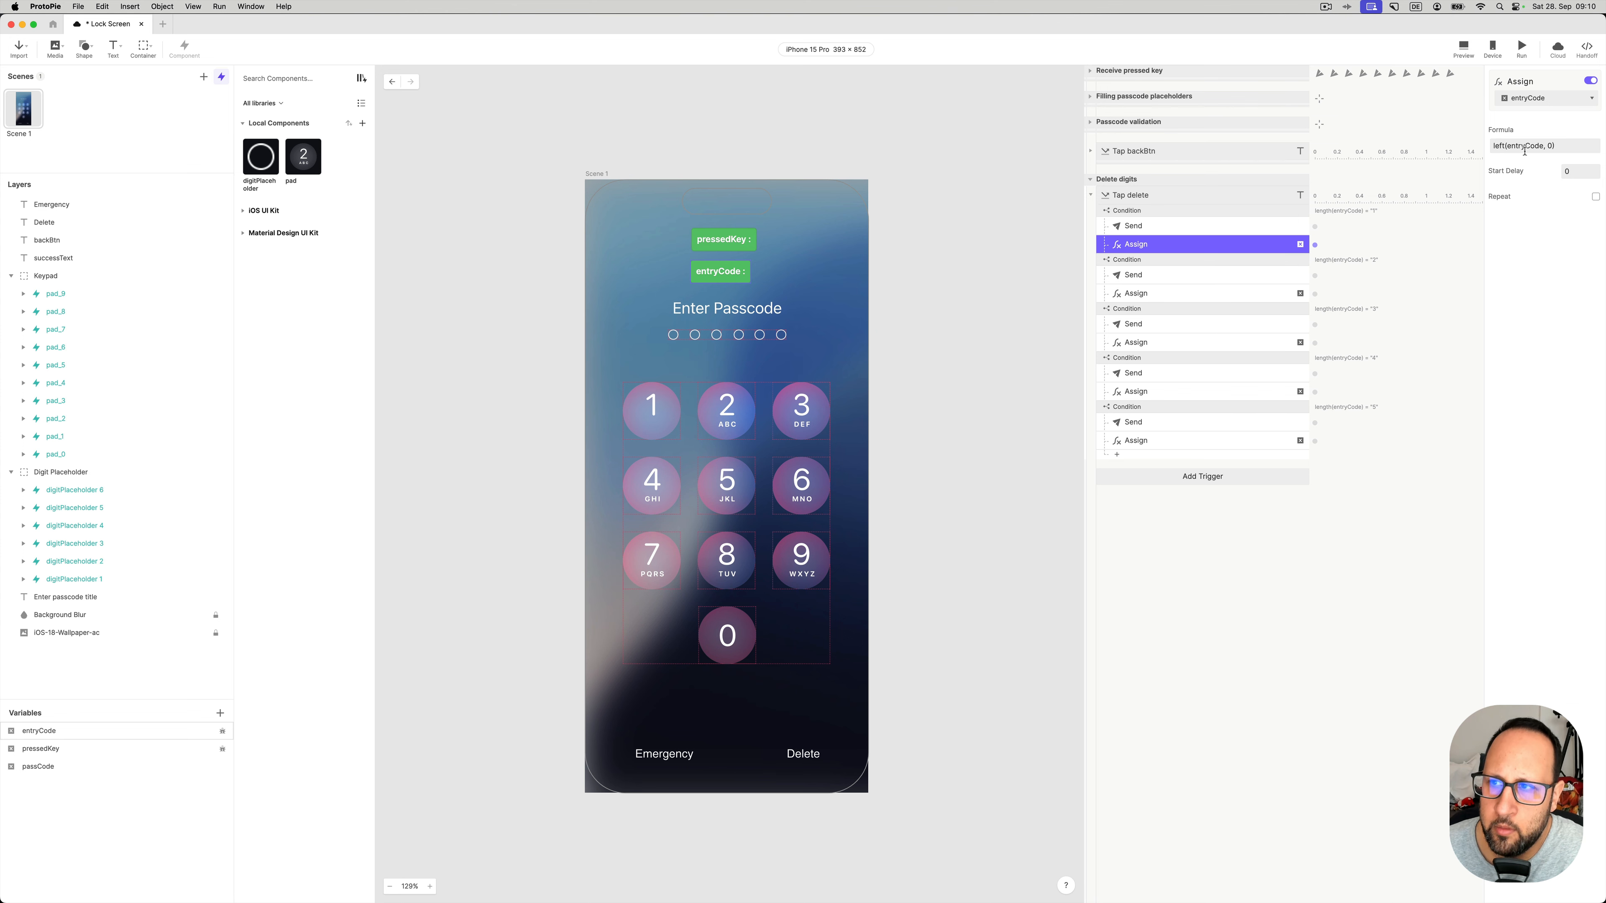
pyautogui.click(1464, 49)
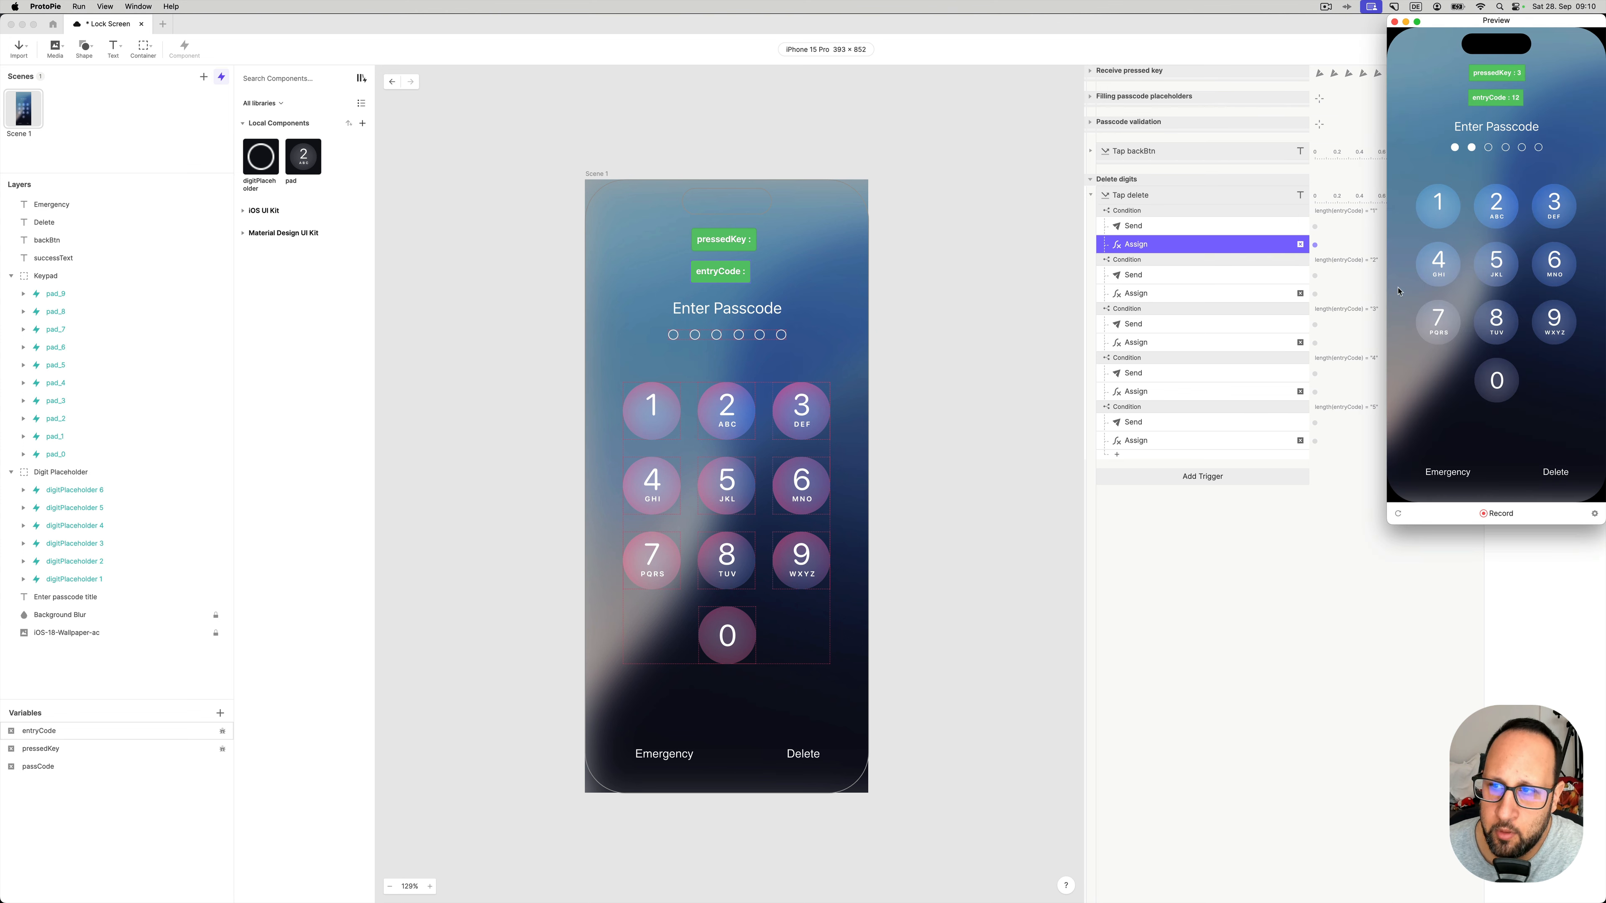
pyautogui.click(1438, 201)
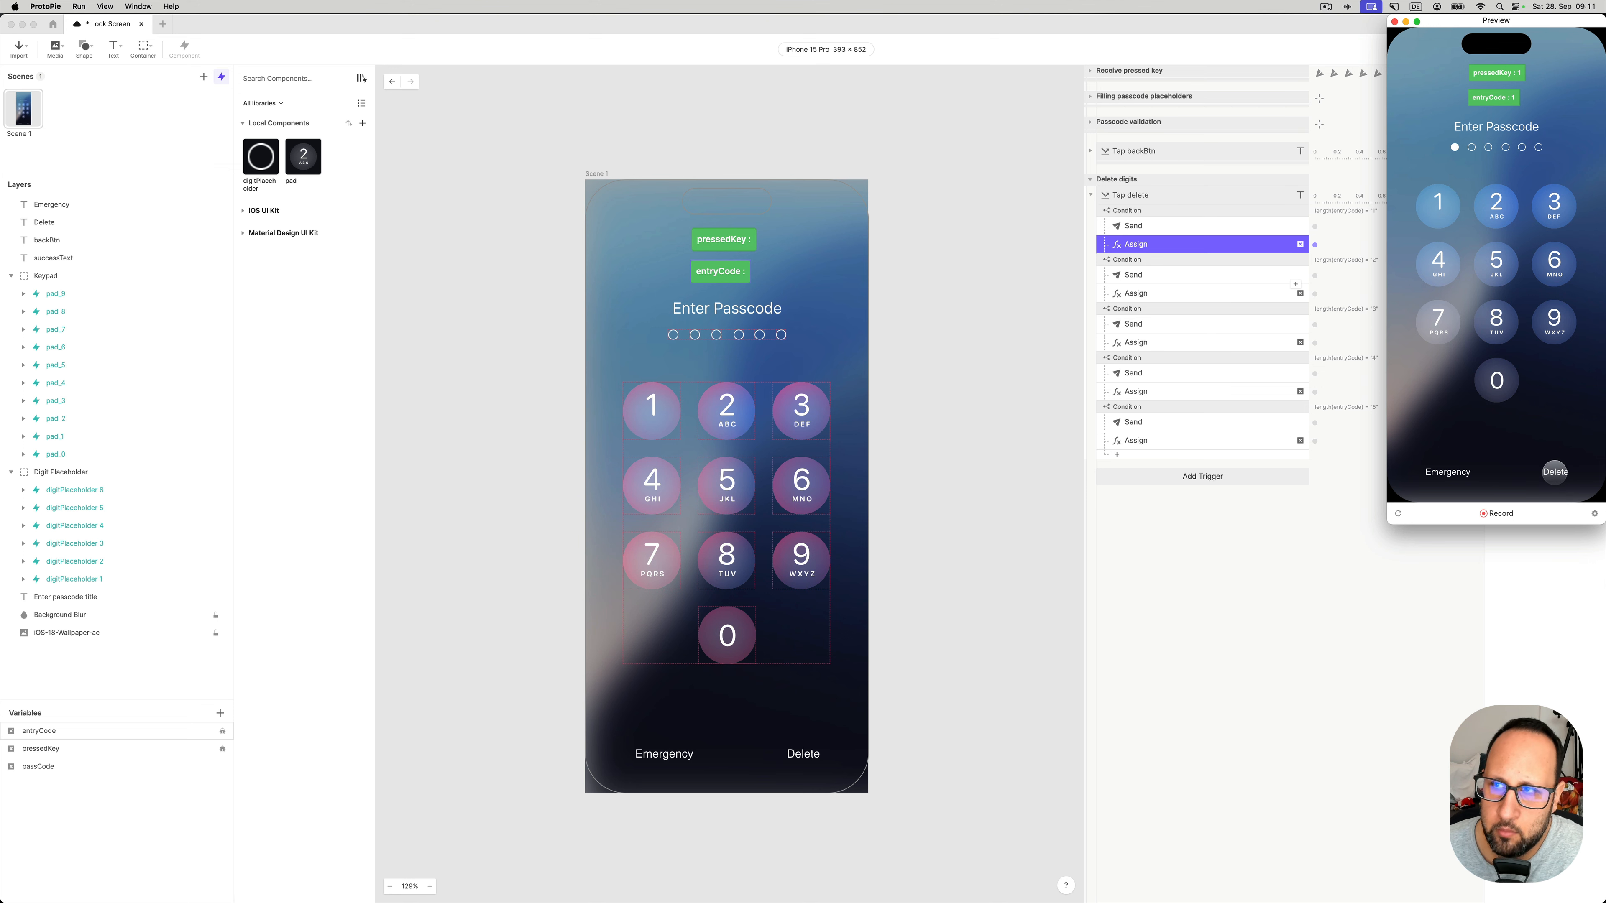
pyautogui.click(1555, 471)
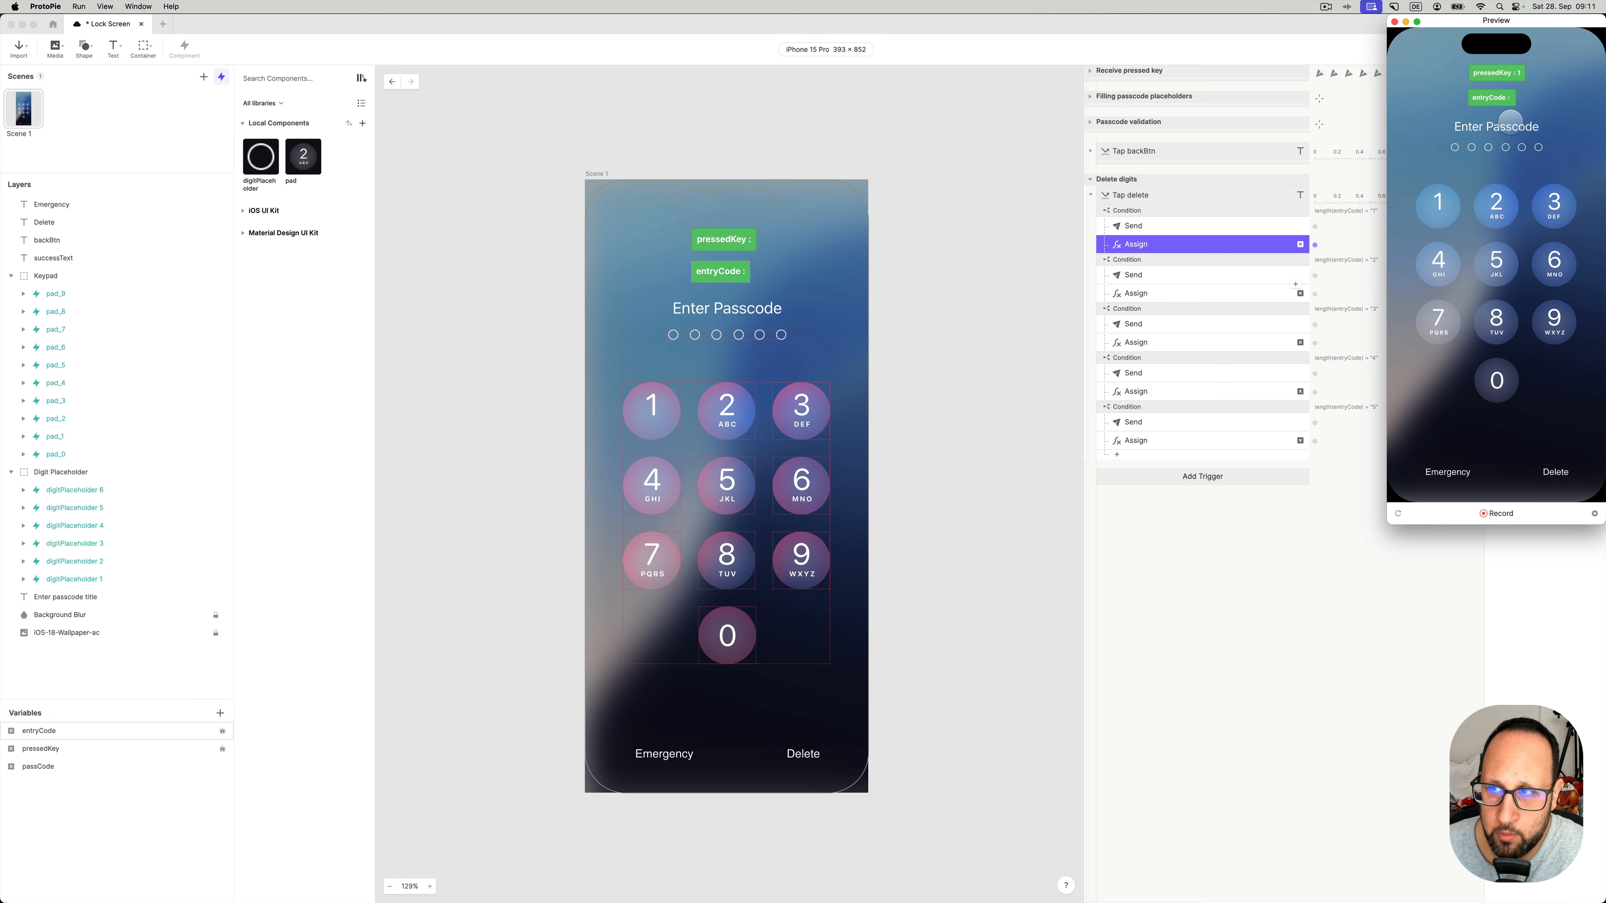
pyautogui.click(1212, 567)
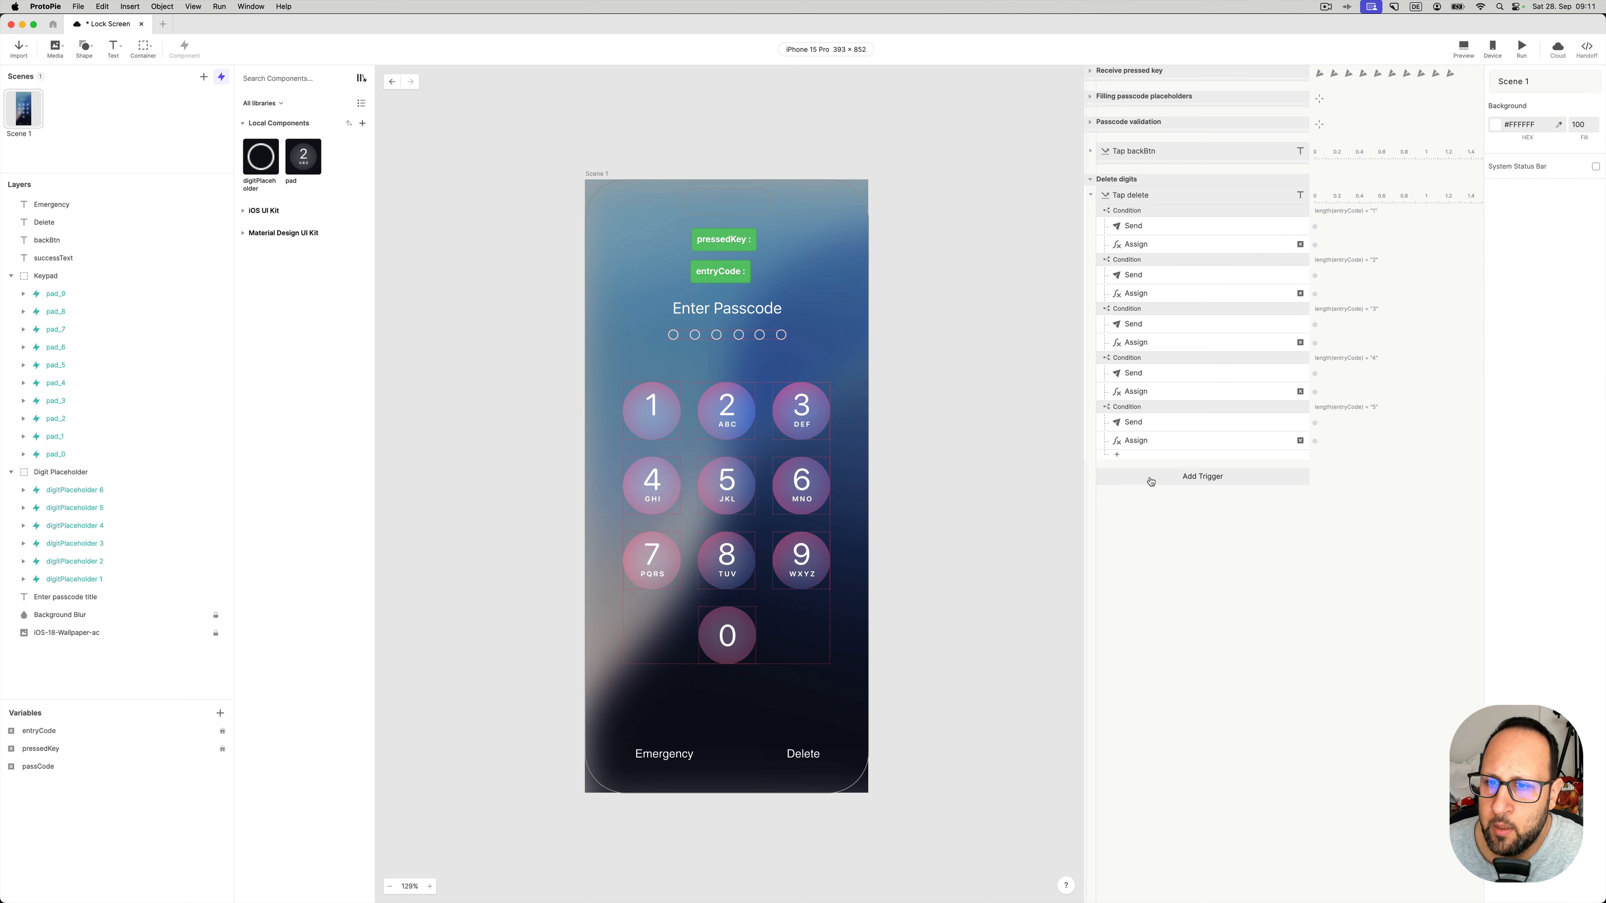
pyautogui.click(1152, 445)
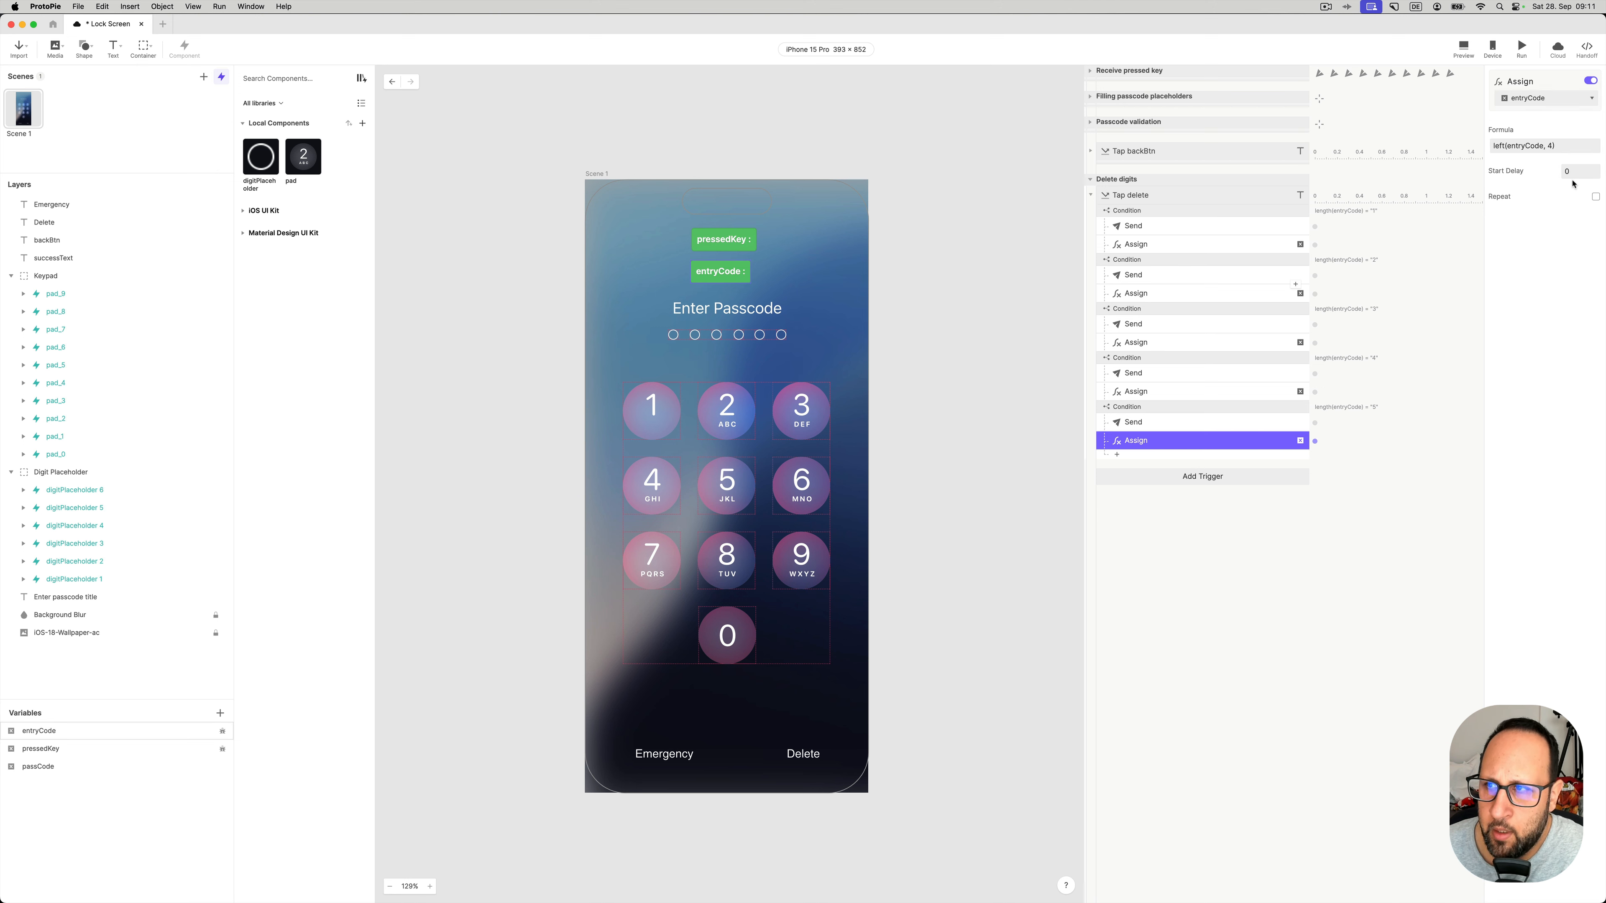
# - Preview, enter 1, 2, 3, 5, 6 and Delete to confirm entryCode trims to 1235, then close it
pyautogui.click(1464, 47)
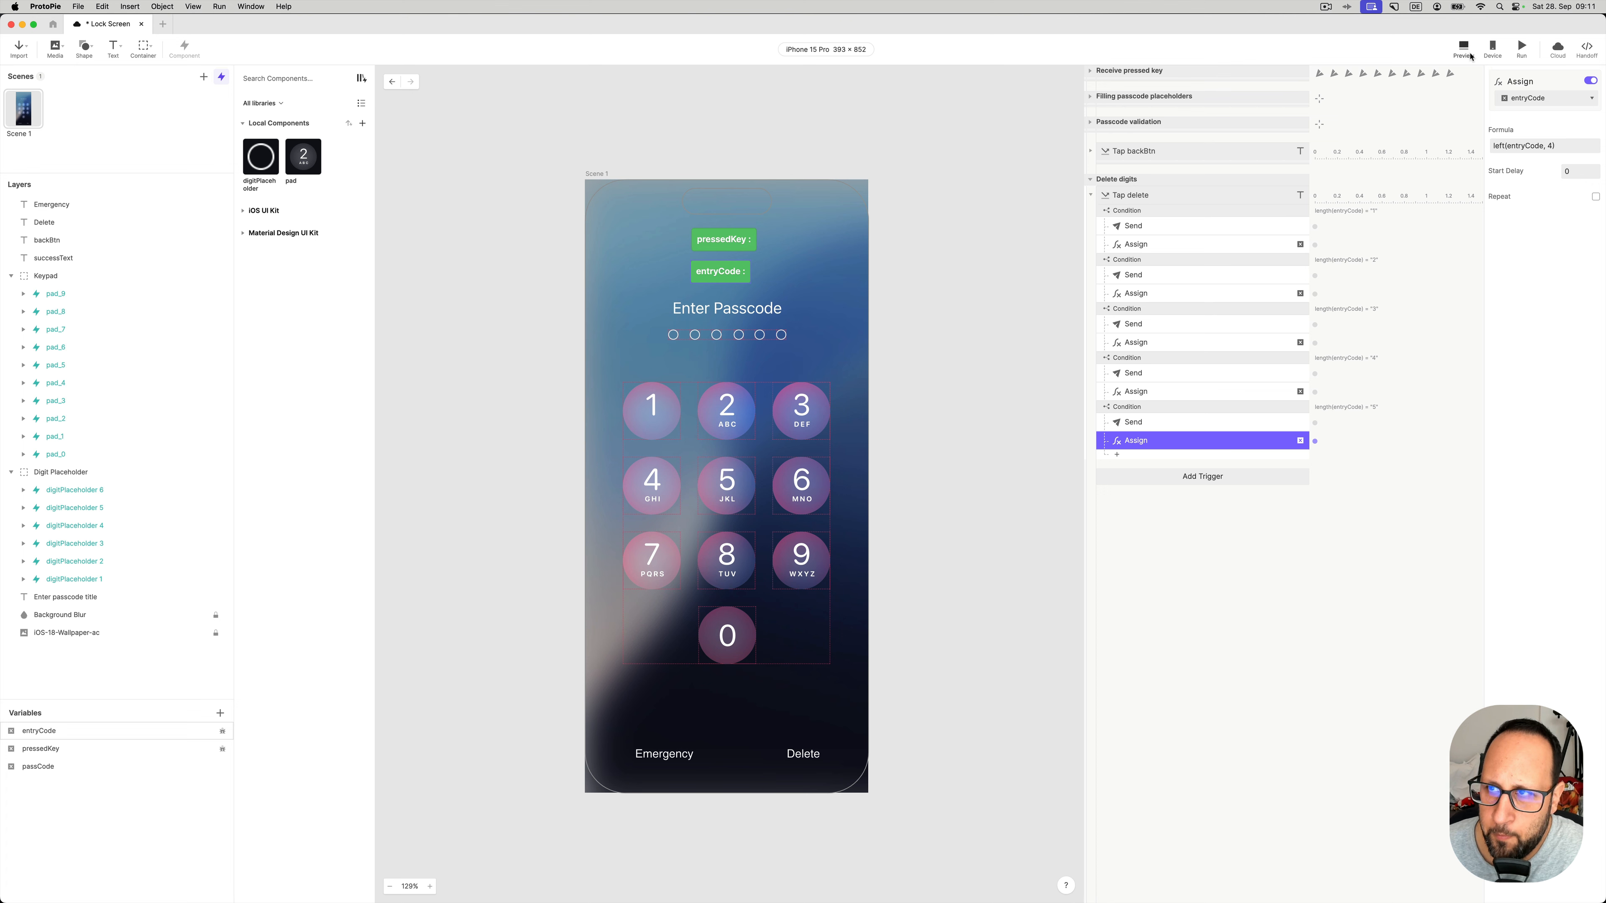
pyautogui.click(1438, 202)
pyautogui.click(1496, 202)
pyautogui.click(1552, 201)
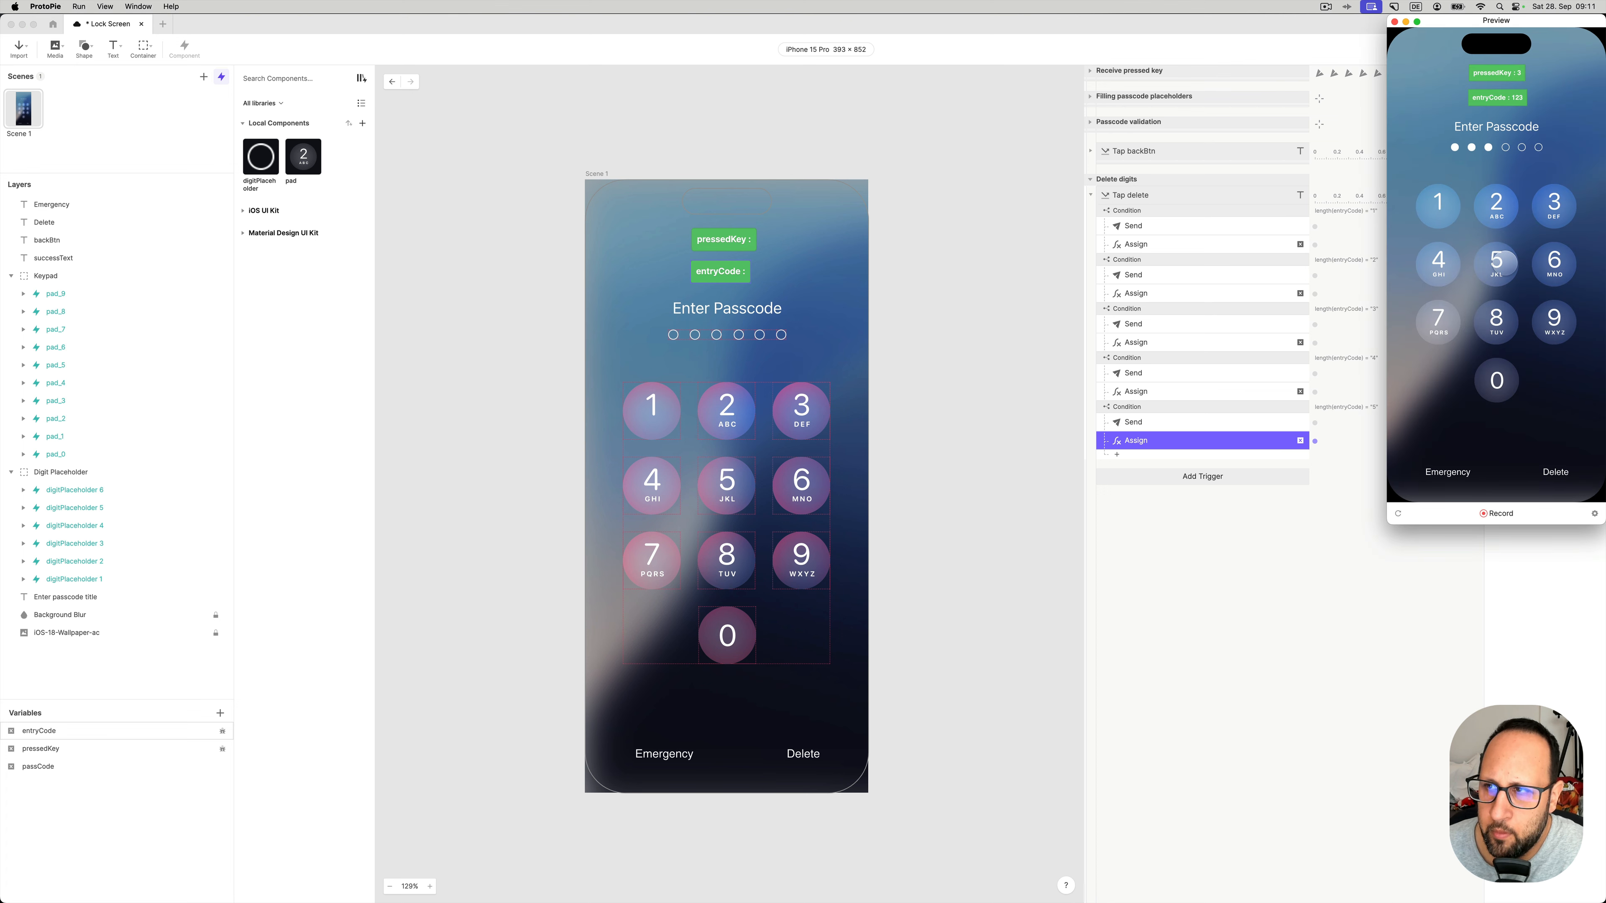
pyautogui.click(1496, 260)
pyautogui.click(1553, 259)
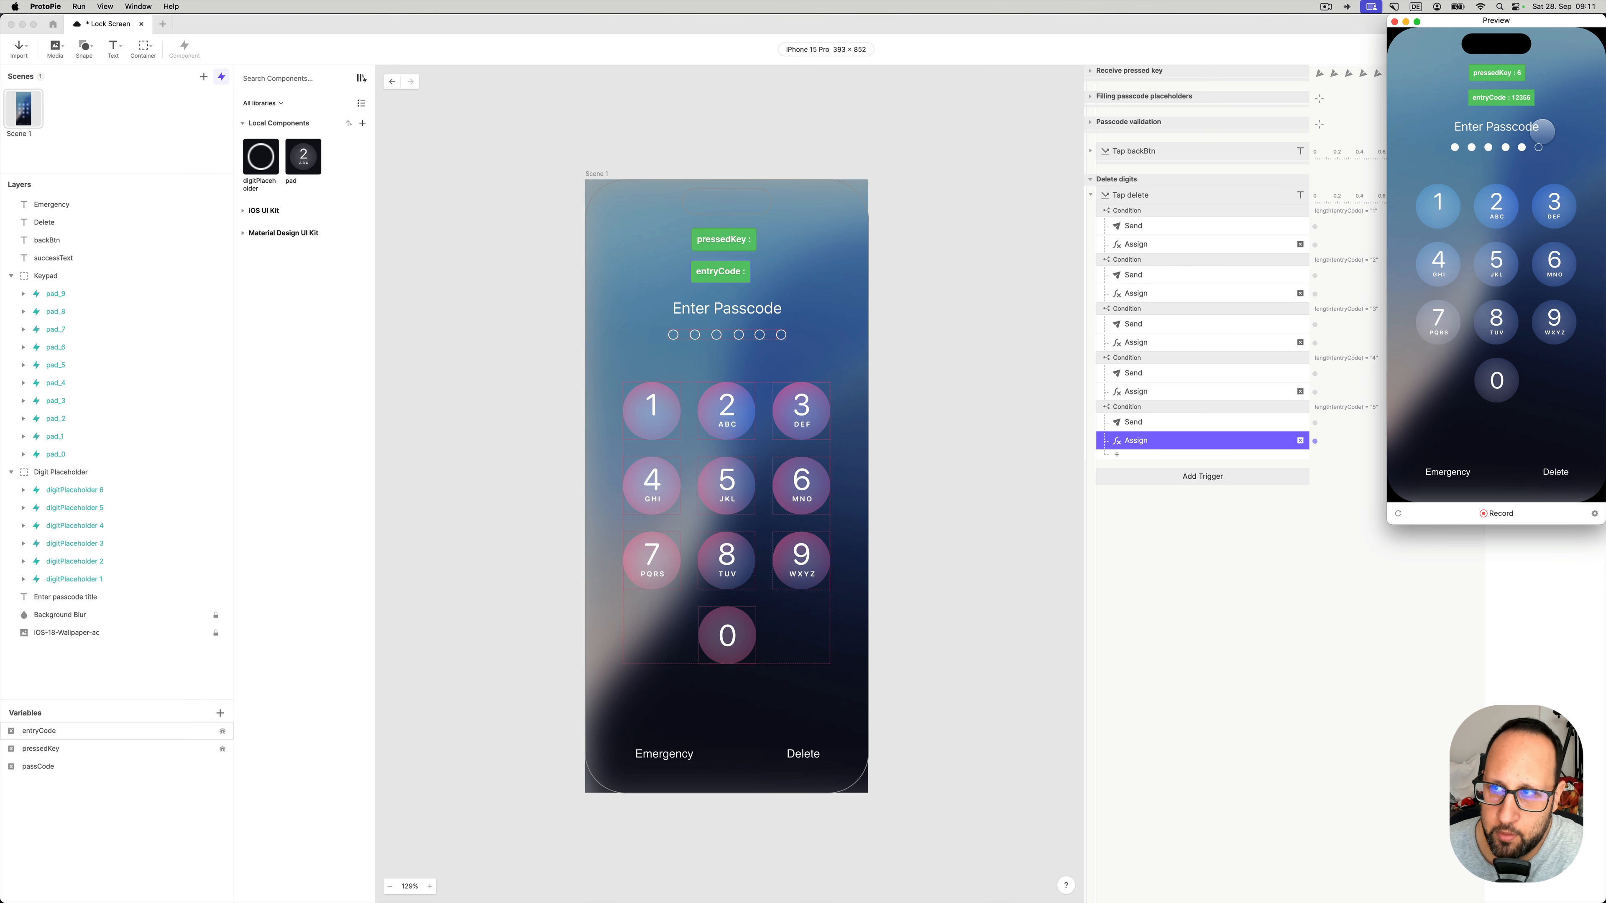
pyautogui.click(1554, 472)
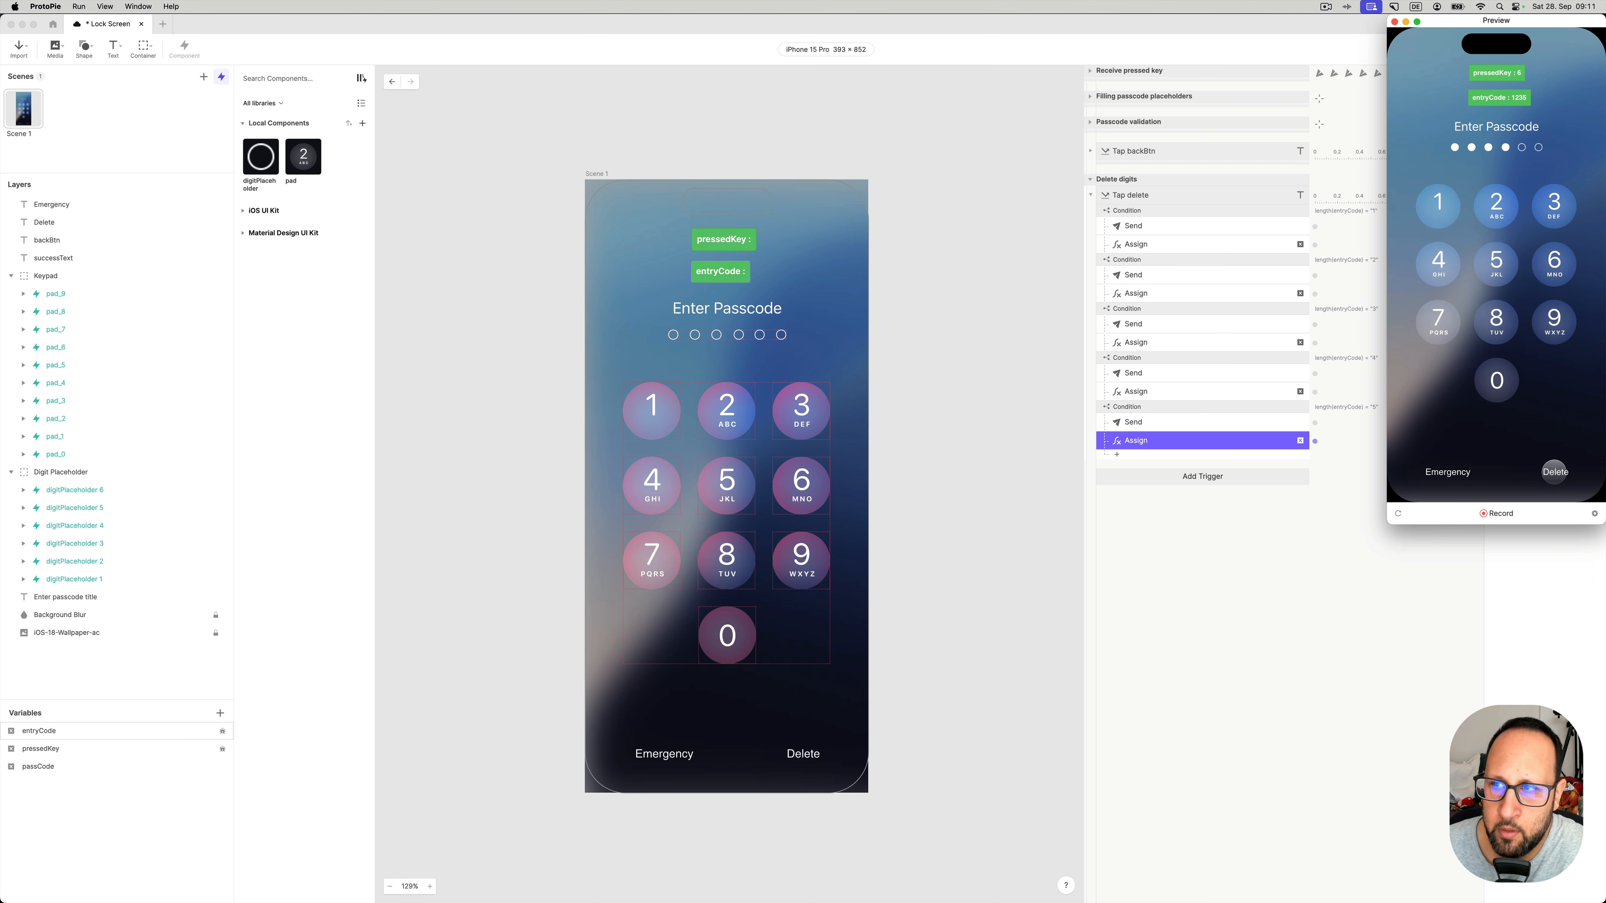
pyautogui.click(1394, 21)
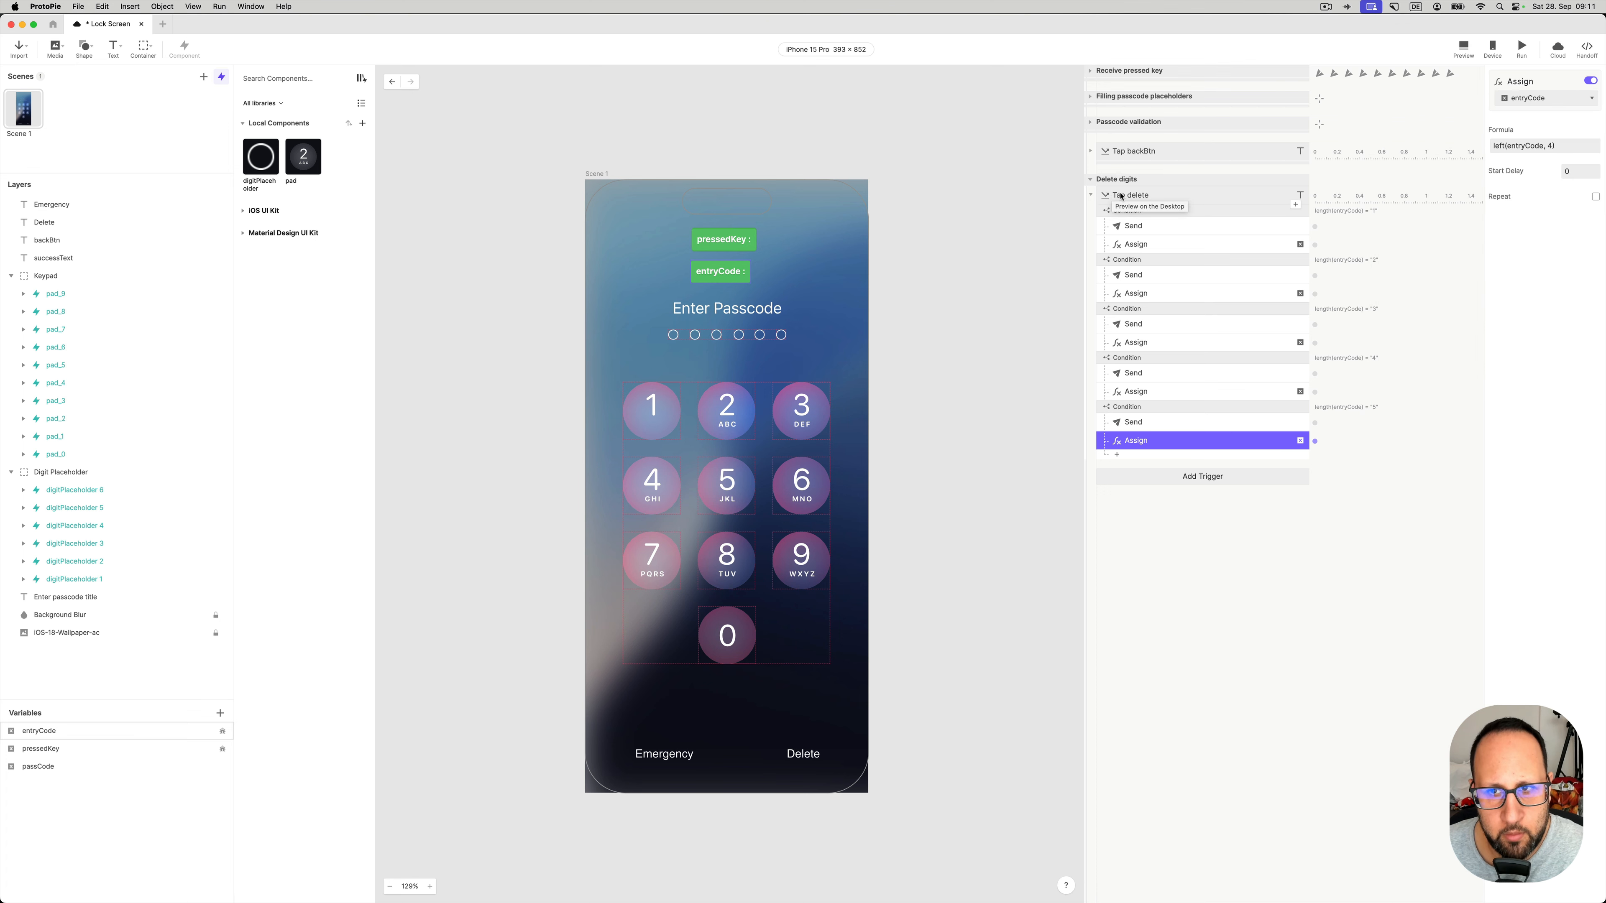
# - Collapse the Delete digits group and hide the pressedKey and entryCode debug labels
pyautogui.click(1090, 180)
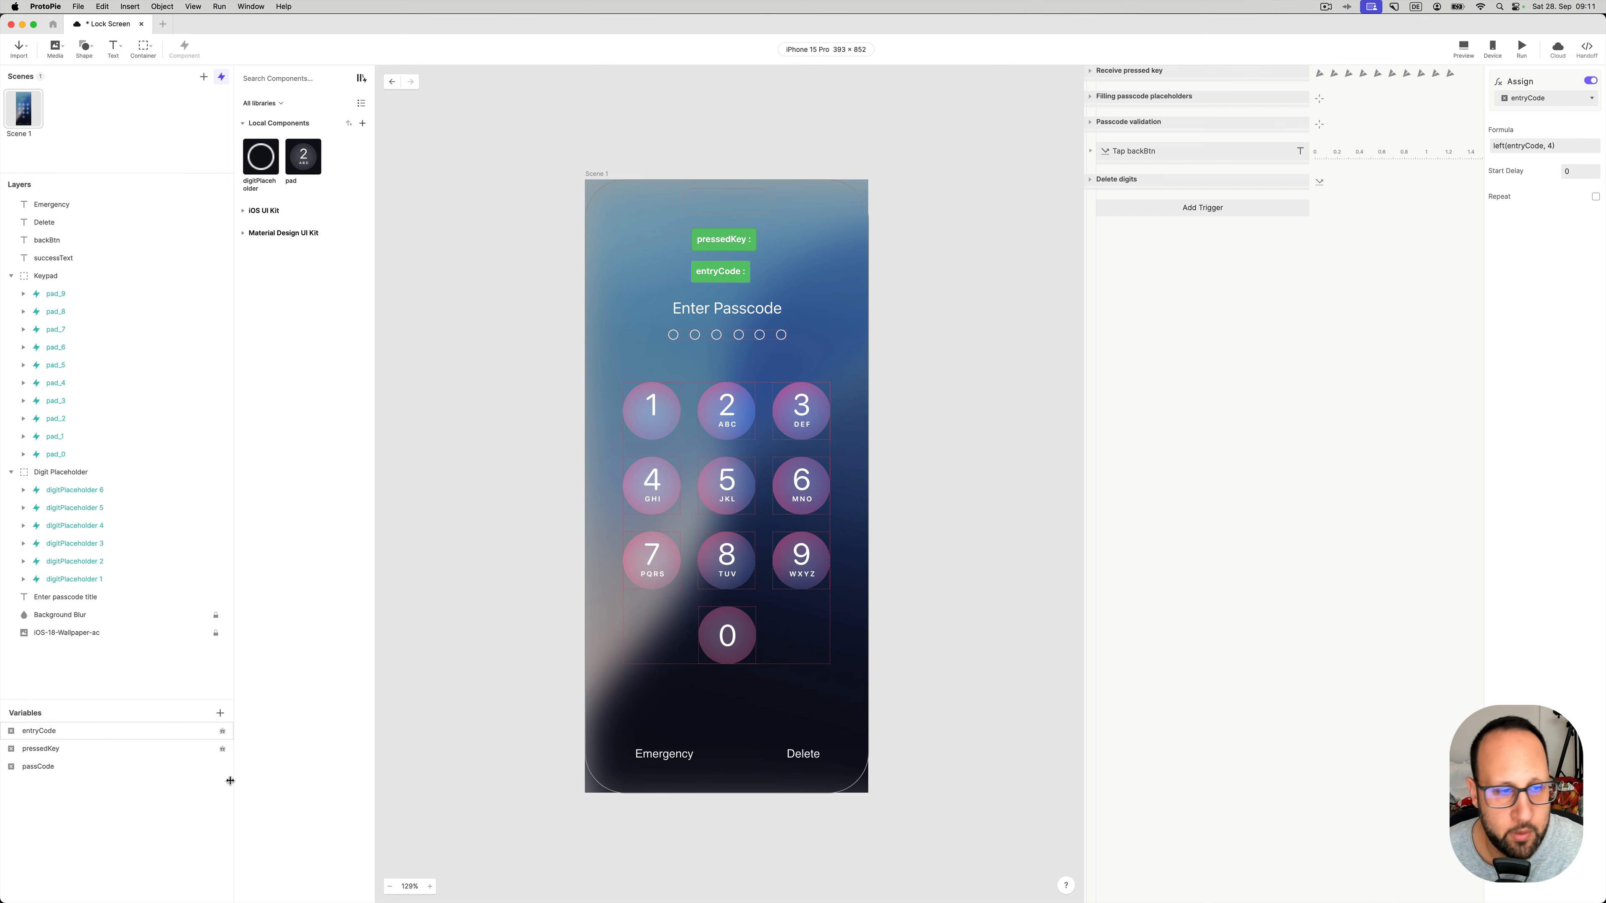
pyautogui.click(222, 750)
pyautogui.click(223, 734)
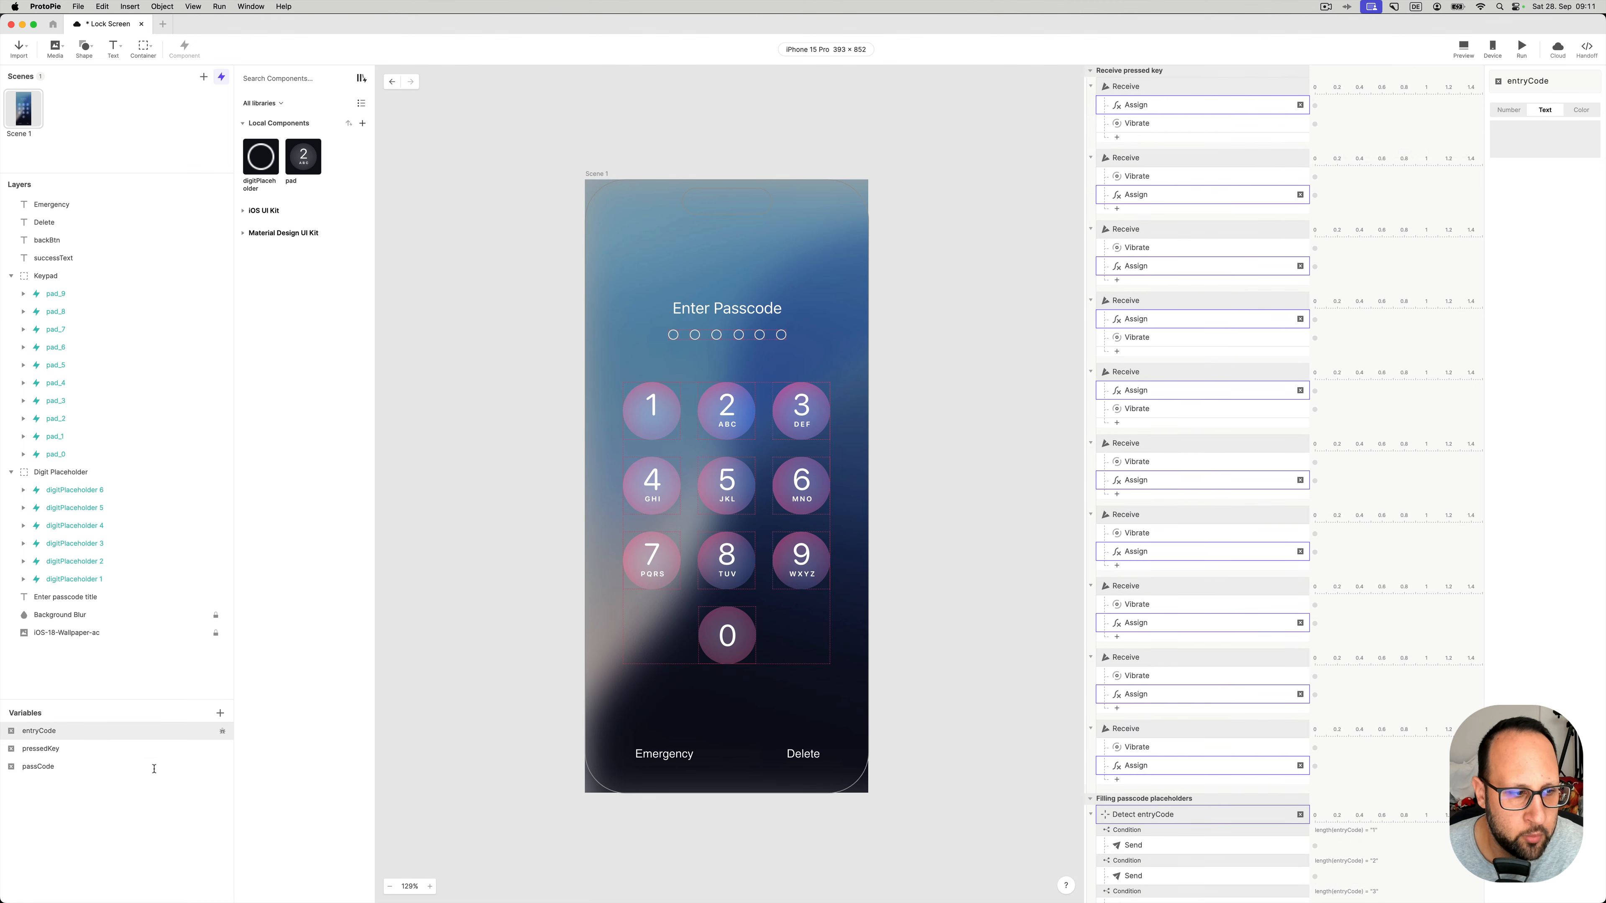